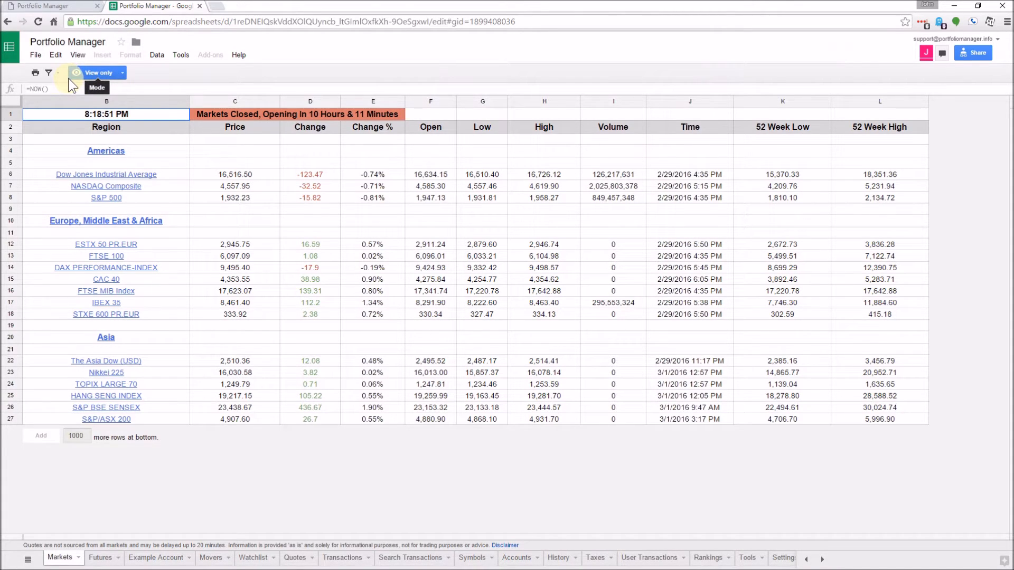
Step: Make a copy of the view-only Portfolio Manager spreadsheet under the name Copy of Portfolio Manager
{"action": "left_click", "coordinate": [35, 55]}
{"action": "left_click", "coordinate": [64, 139]}
{"action": "left_click", "coordinate": [452, 334]}
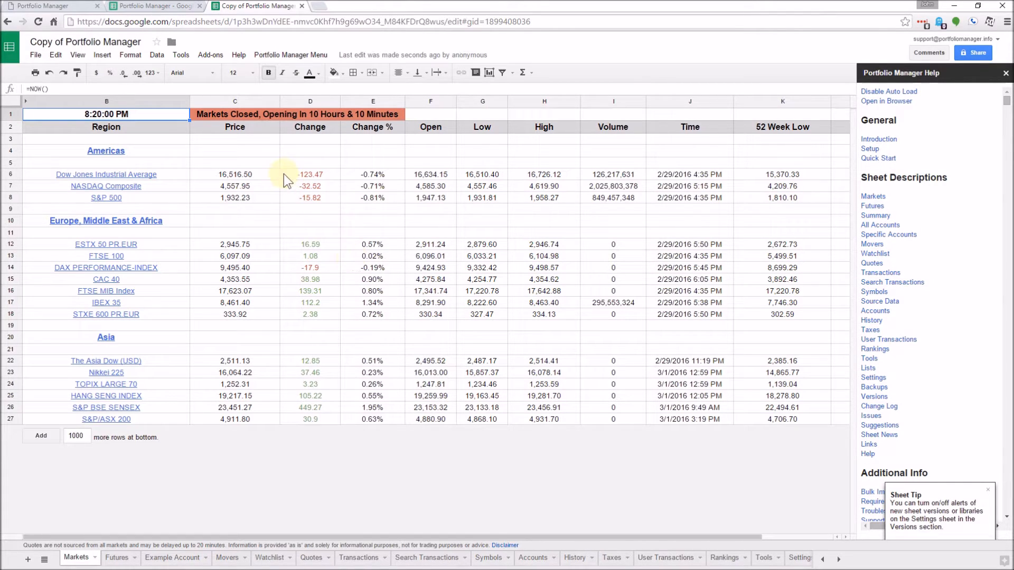
Step: Authorize and set up the Portfolio Manager scripts, showing the Setup help section and allowing the requested Google account permissions
{"action": "left_click", "coordinate": [292, 54]}
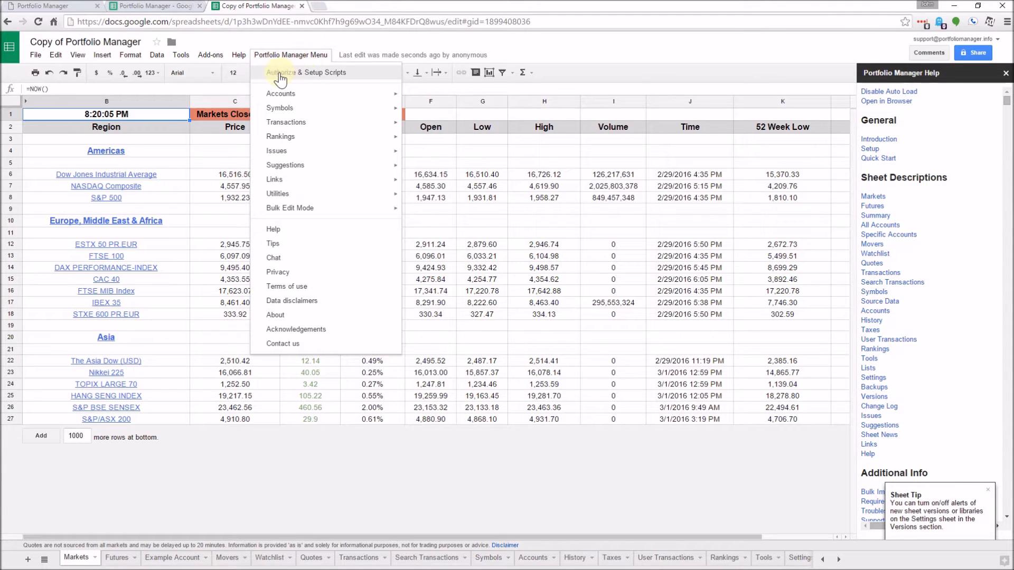
{"action": "left_click", "coordinate": [333, 77]}
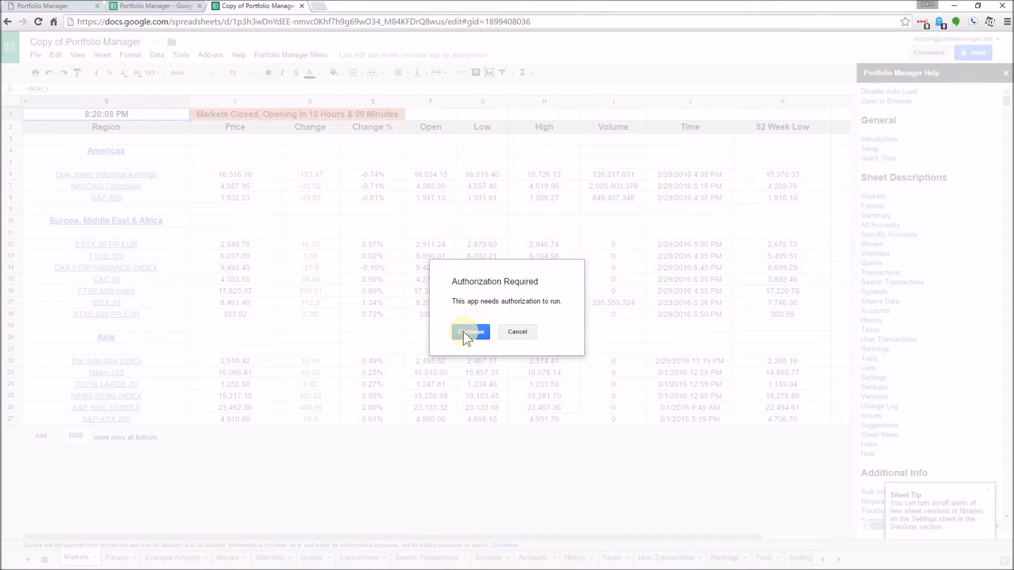
{"action": "left_click_drag", "start_coordinate": [165, 163], "coordinate": [433, 55]}
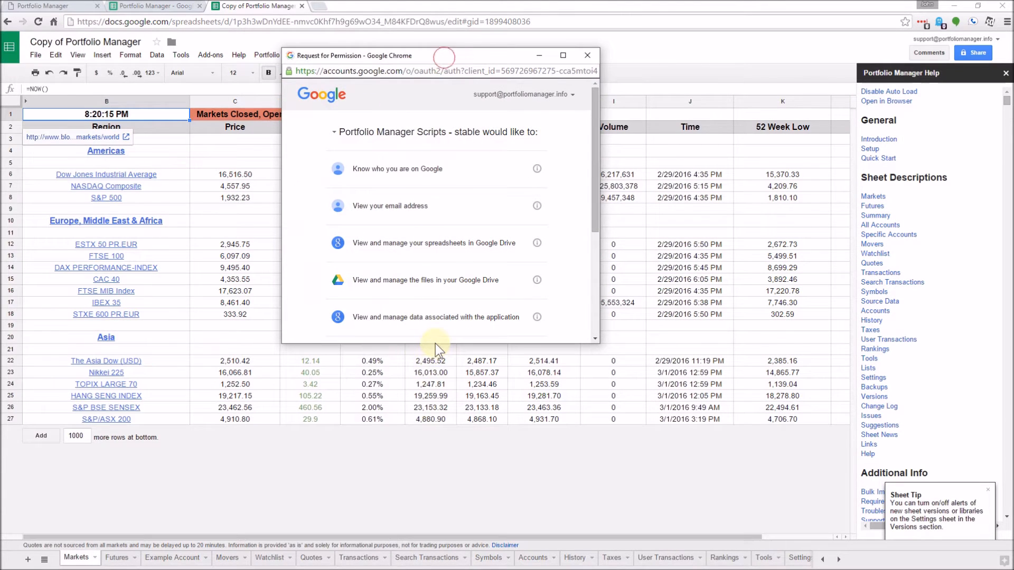
{"action": "left_click_drag", "start_coordinate": [440, 345], "coordinate": [413, 524]}
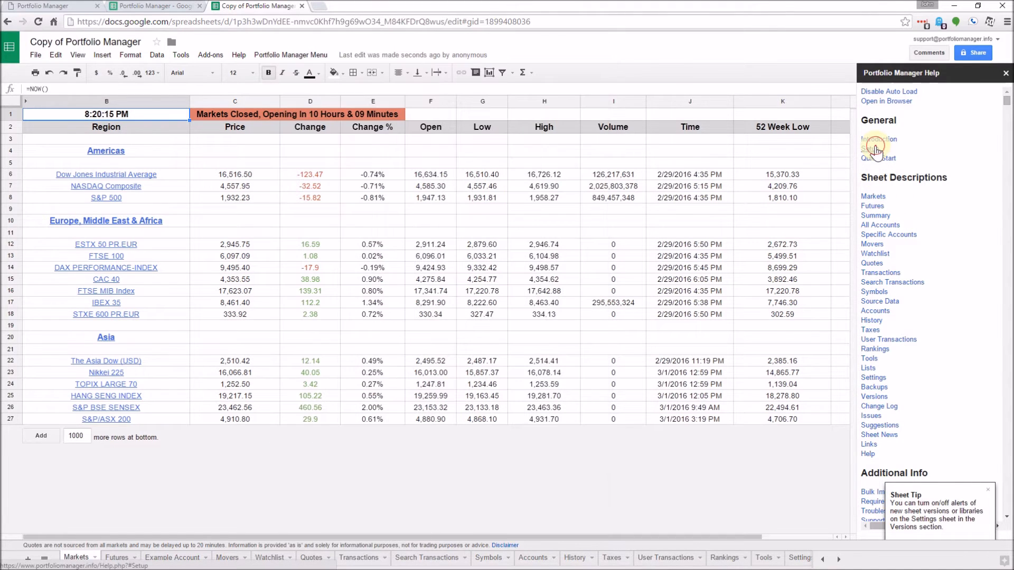
{"action": "left_click", "coordinate": [874, 148]}
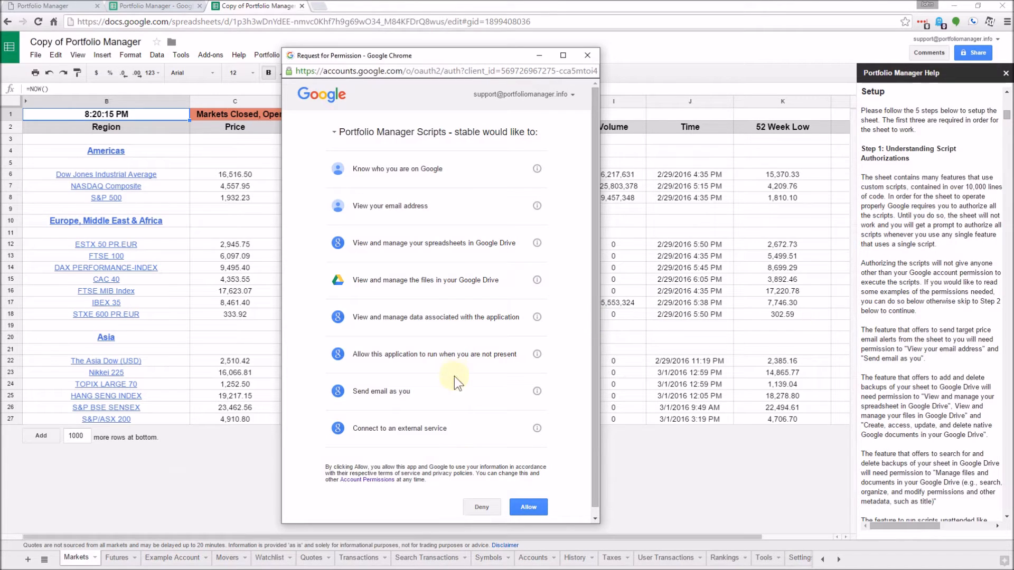
{"action": "left_click", "coordinate": [528, 507]}
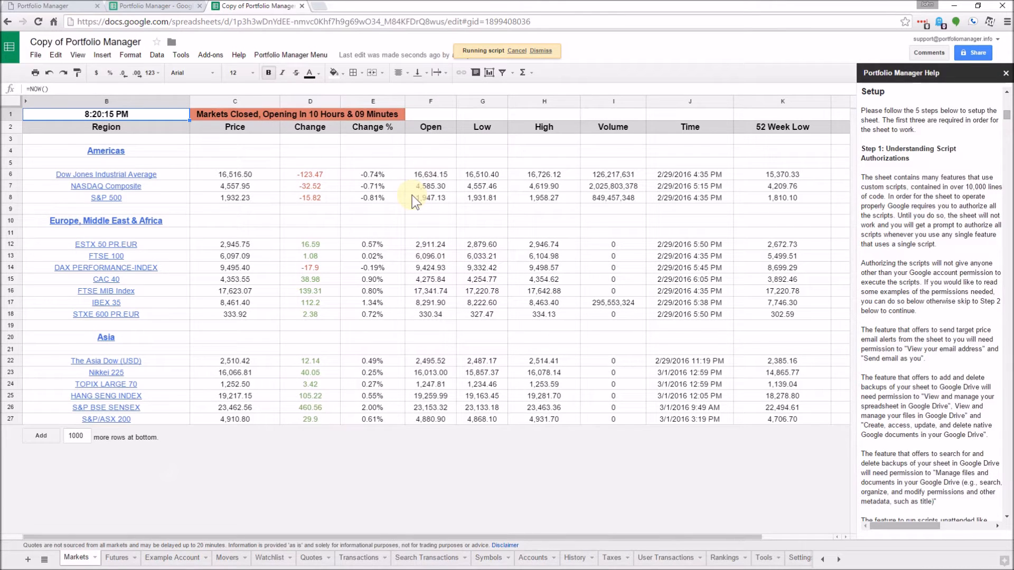
Step: Open the Settings sheet at the registration Username value and dismiss the script setup message
{"action": "left_click", "coordinate": [799, 558]}
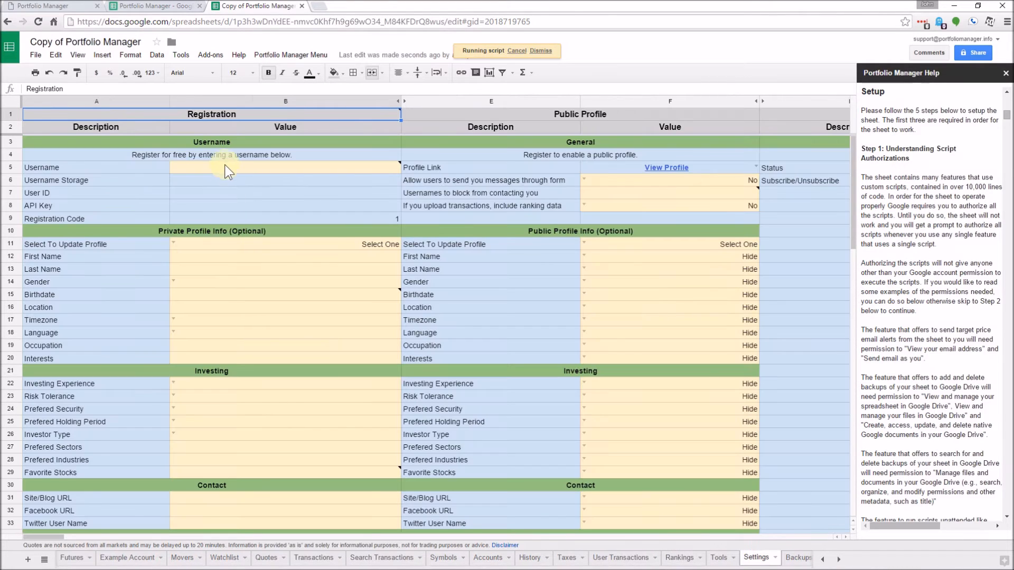
{"action": "left_click", "coordinate": [224, 165]}
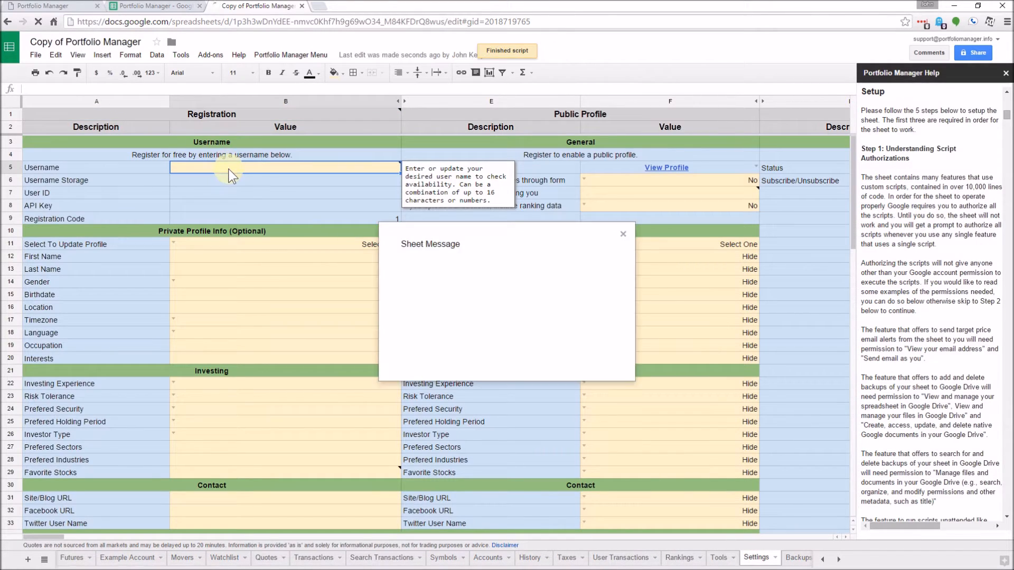
{"action": "left_click", "coordinate": [141, 170]}
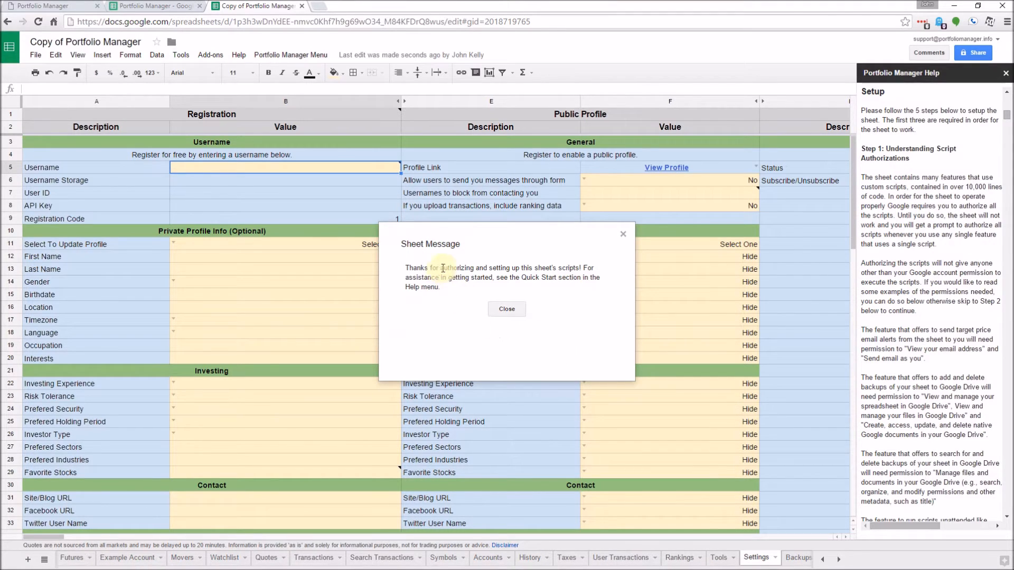
{"action": "left_click", "coordinate": [508, 309]}
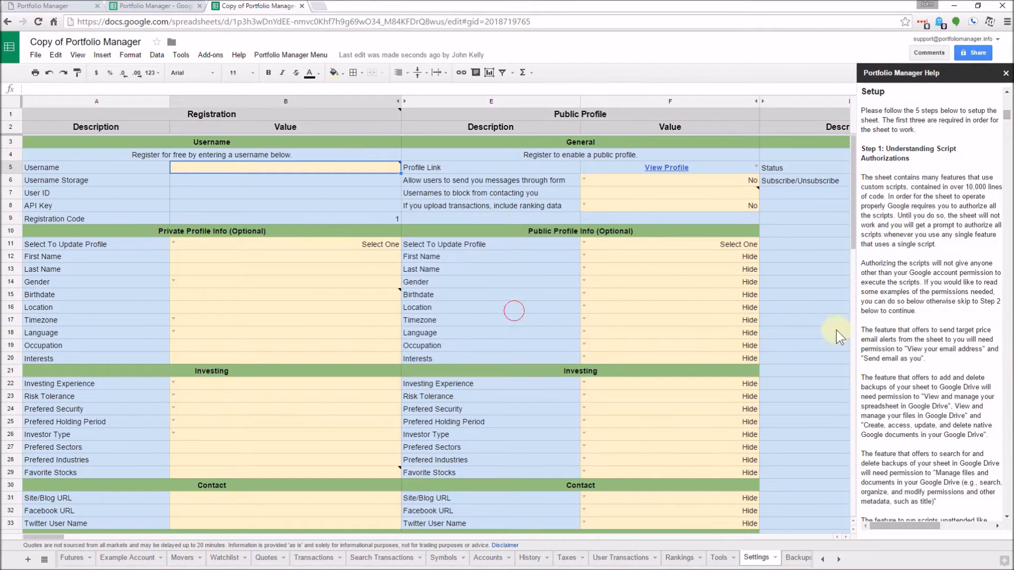
Step: Read the setup help on connecting the sheet and check the connection status and return code in Settings cells AH10 and AH11
{"action": "scroll", "coordinate": [935, 359], "scroll_direction": "down", "scroll_amount": 12}
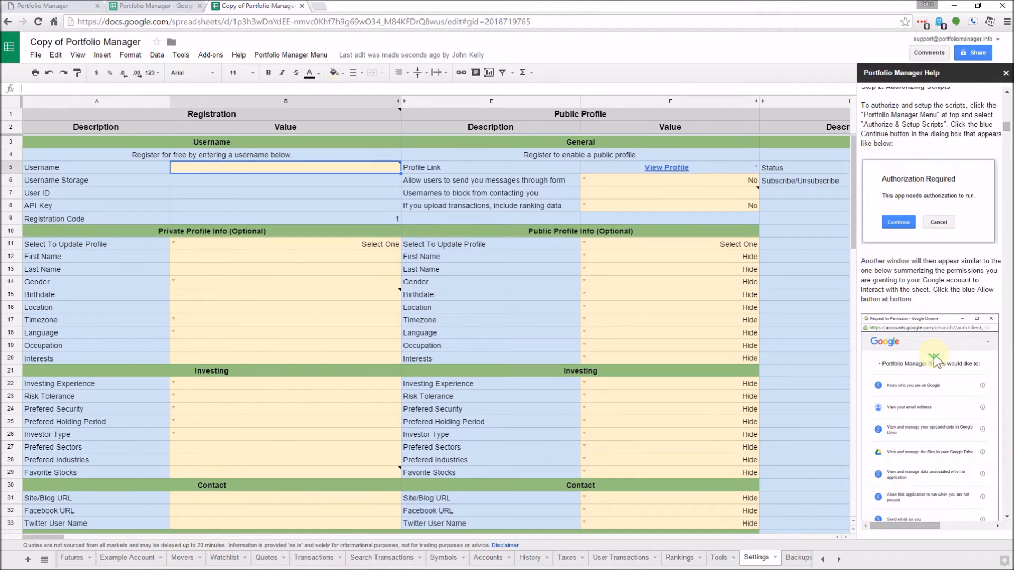
{"action": "scroll", "coordinate": [934, 354], "scroll_direction": "down", "scroll_amount": 3}
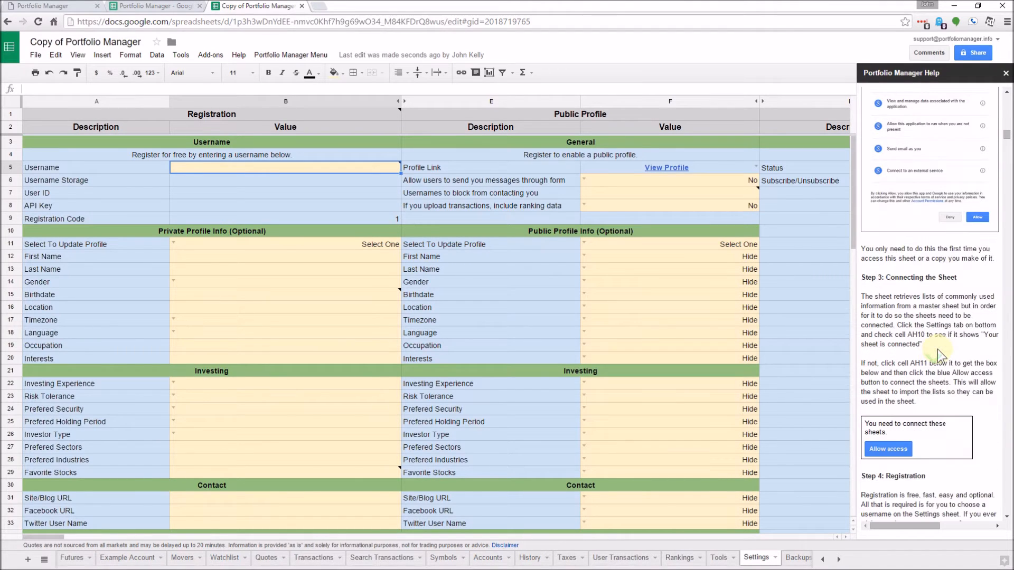
{"action": "mouse_move", "coordinate": [232, 294]}
{"action": "left_click_drag", "start_coordinate": [39, 538], "coordinate": [151, 553]}
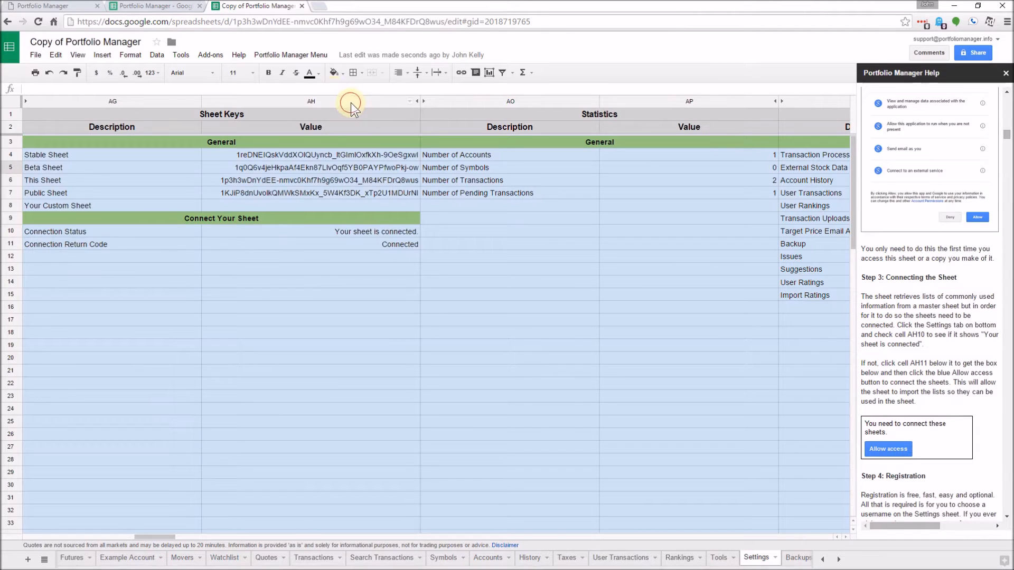
{"action": "left_click", "coordinate": [300, 233]}
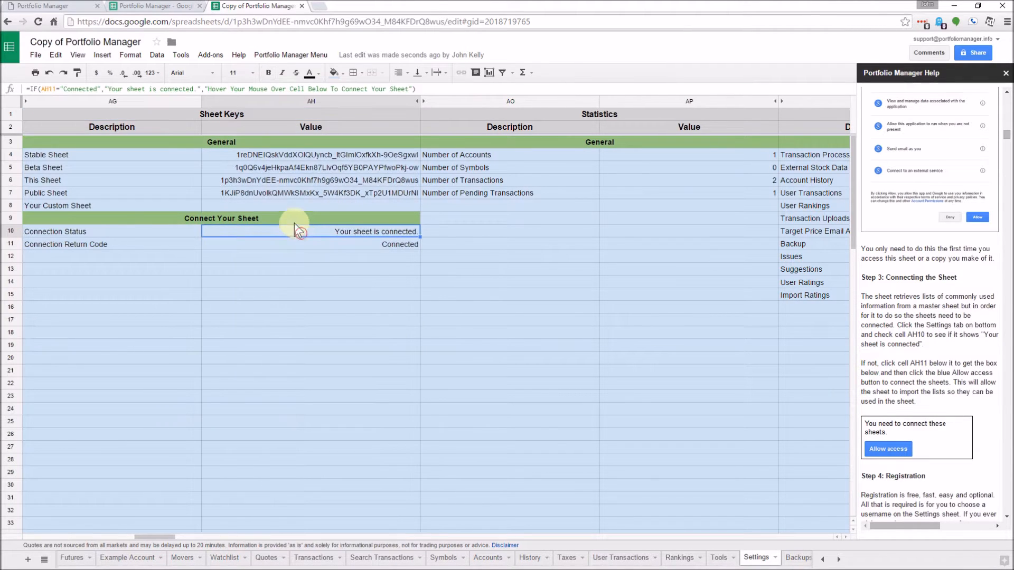
{"action": "left_click", "coordinate": [391, 248]}
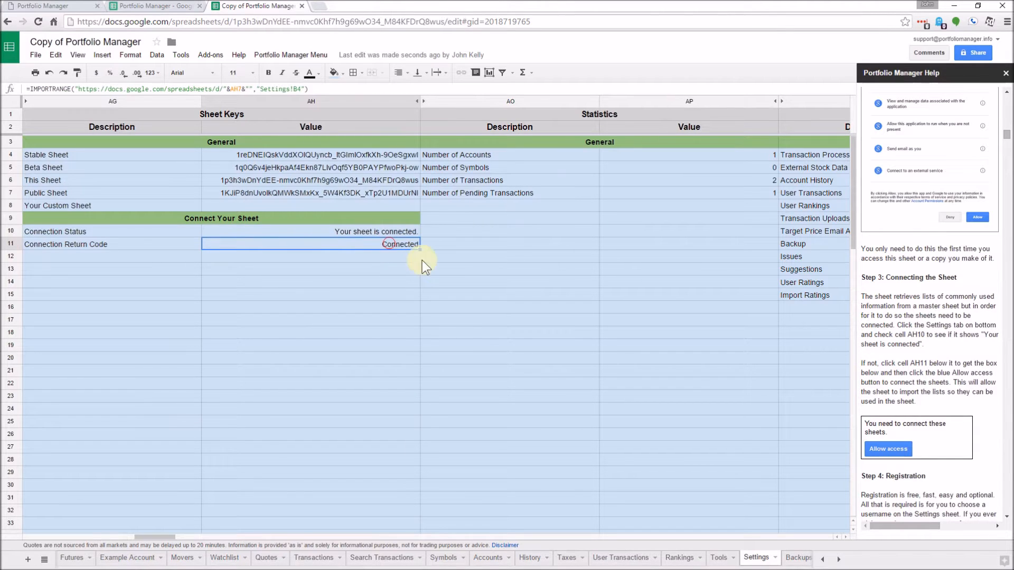
{"action": "left_click", "coordinate": [907, 453]}
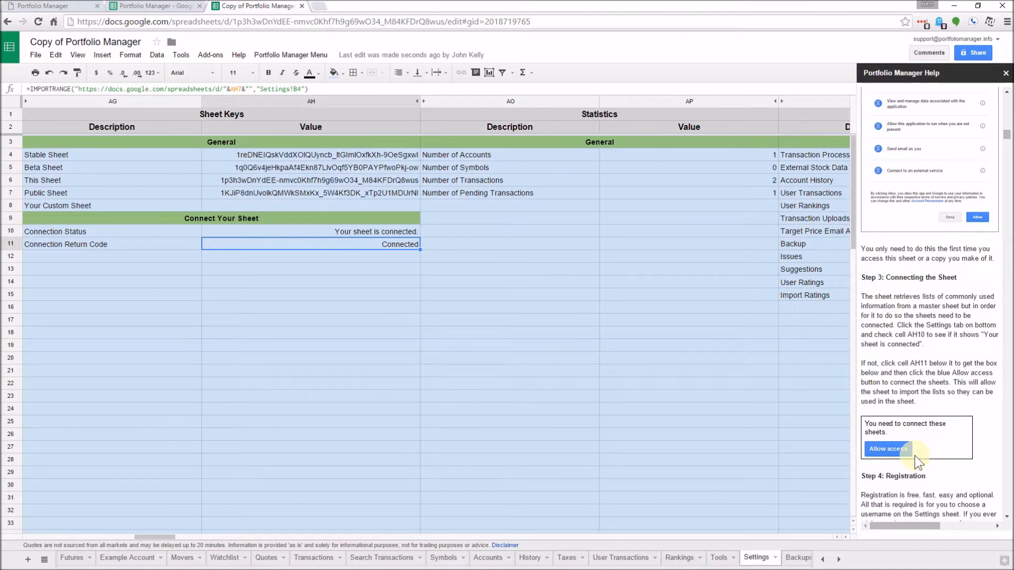
Step: Review the Registration step of the setup help and locate the Username value cell on the Settings sheet
{"action": "scroll", "coordinate": [905, 453], "scroll_direction": "down", "scroll_amount": 1}
{"action": "scroll", "coordinate": [906, 453], "scroll_direction": "down", "scroll_amount": 3}
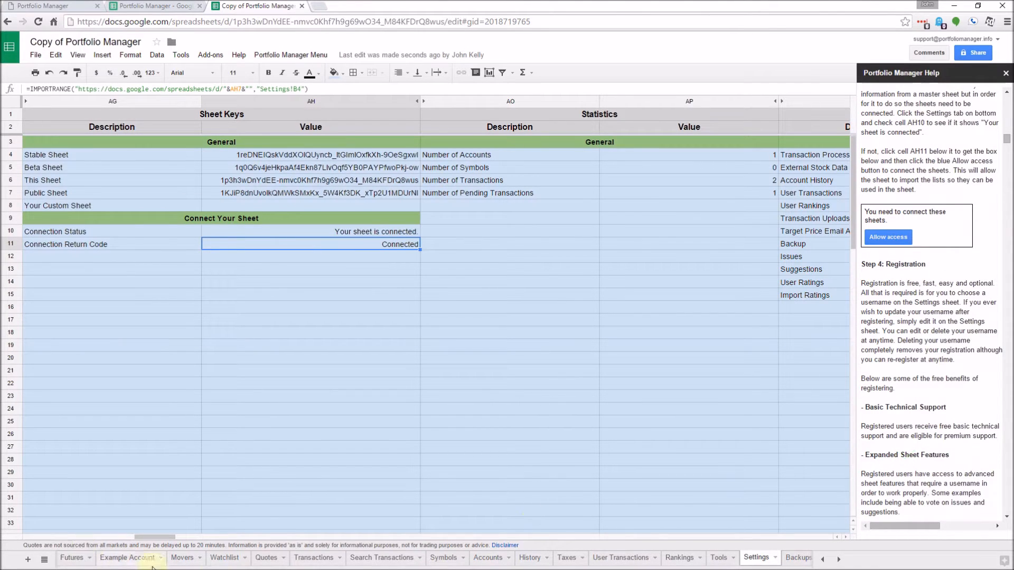
{"action": "left_click_drag", "start_coordinate": [151, 536], "coordinate": [27, 534]}
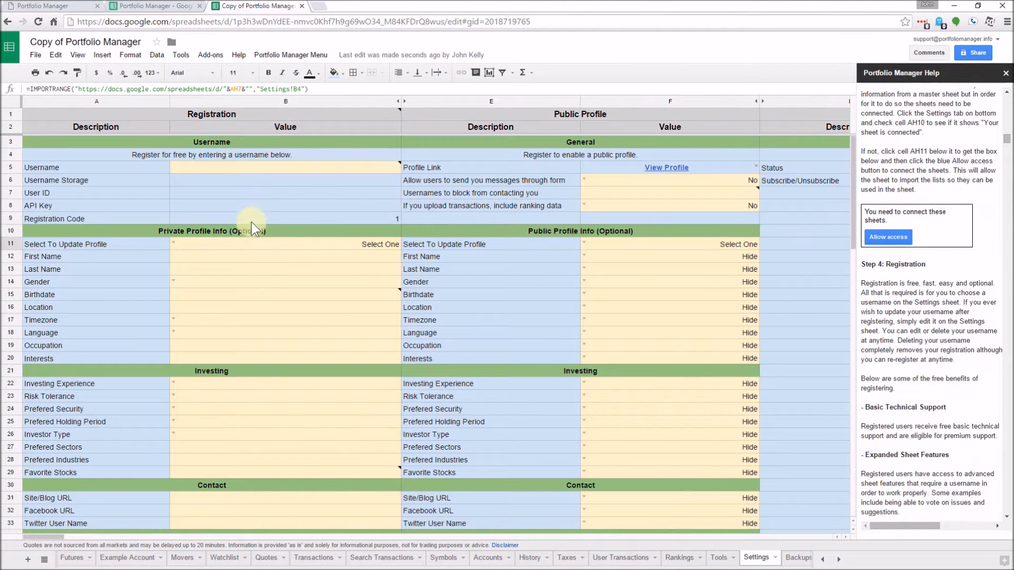
{"action": "mouse_move", "coordinate": [208, 169]}
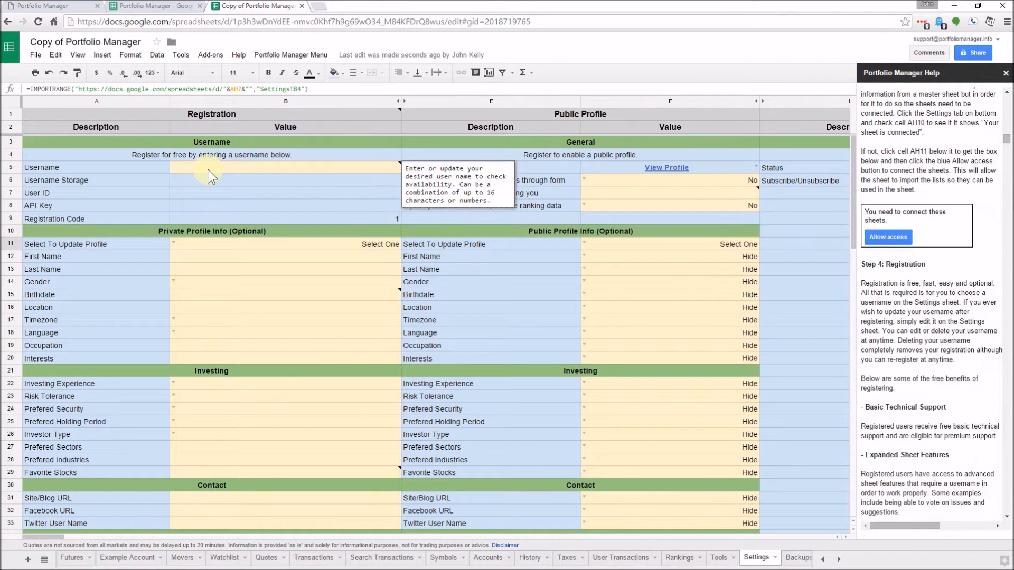
{"action": "left_click", "coordinate": [208, 167]}
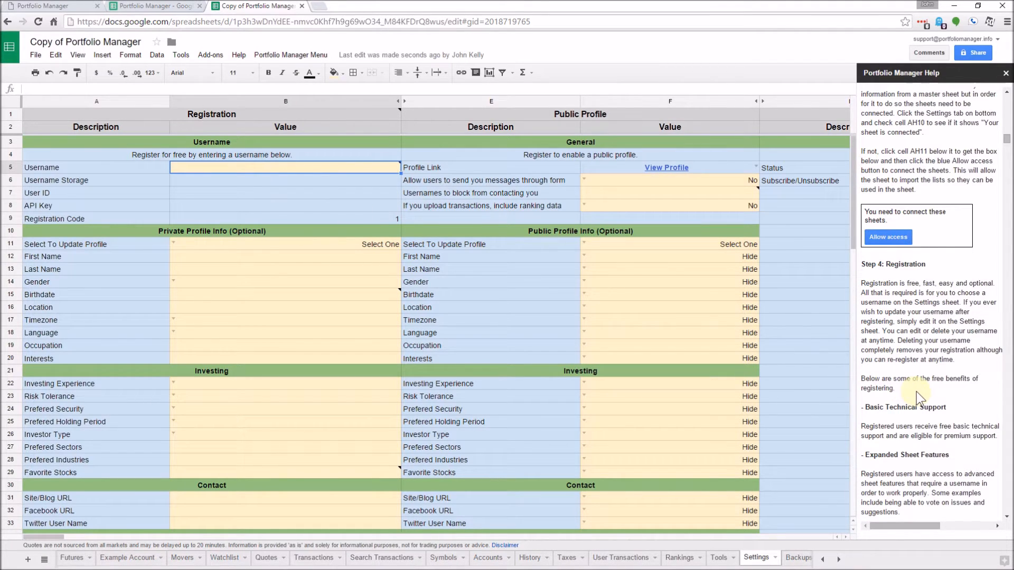
Step: Read the setup help on the benefits of registering and on changing the sheet name, and locate the spreadsheet title
{"action": "scroll", "coordinate": [917, 392], "scroll_direction": "down", "scroll_amount": 2}
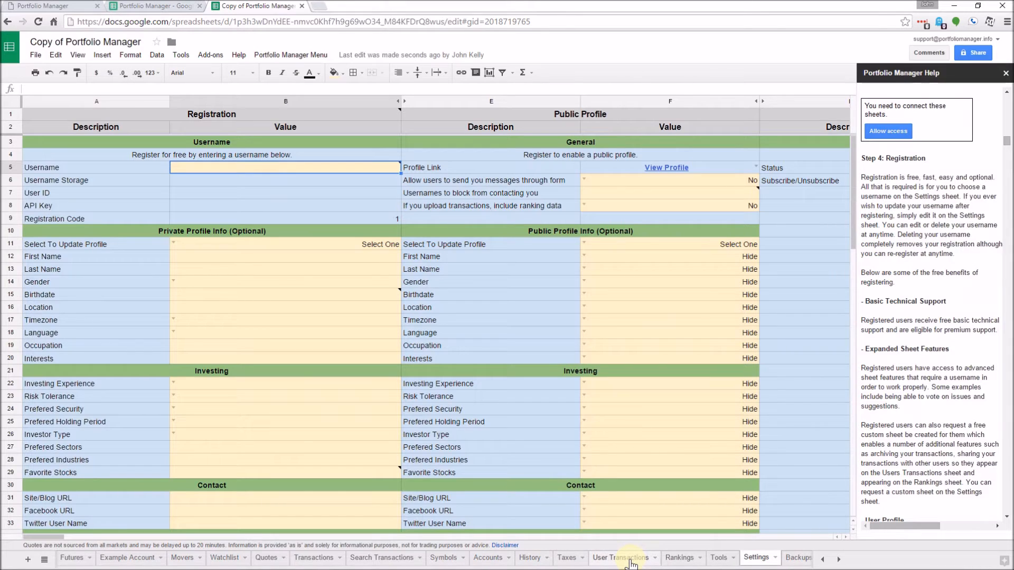
{"action": "scroll", "coordinate": [901, 434], "scroll_direction": "down", "scroll_amount": 3}
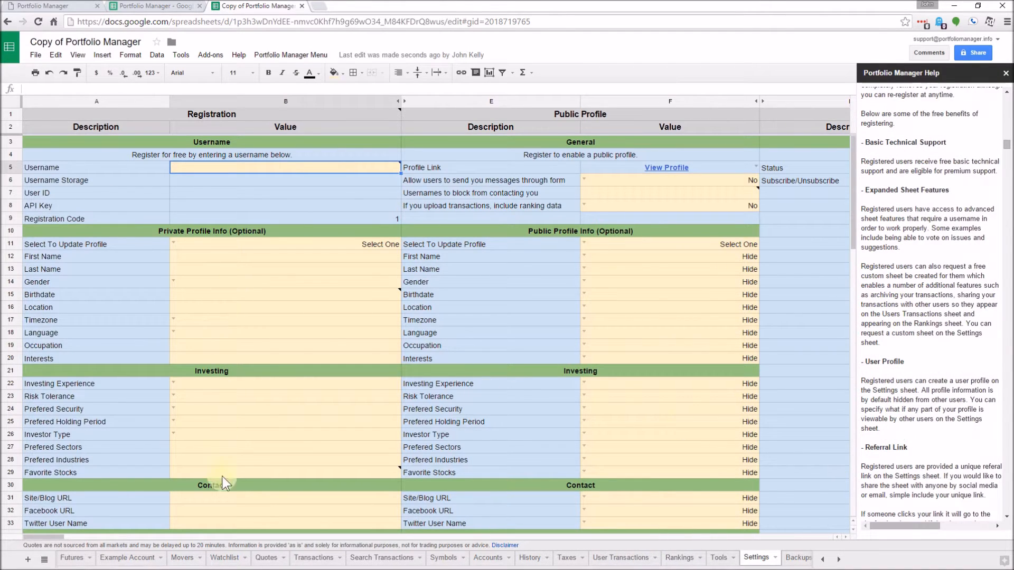
{"action": "scroll", "coordinate": [940, 467], "scroll_direction": "down", "scroll_amount": 2}
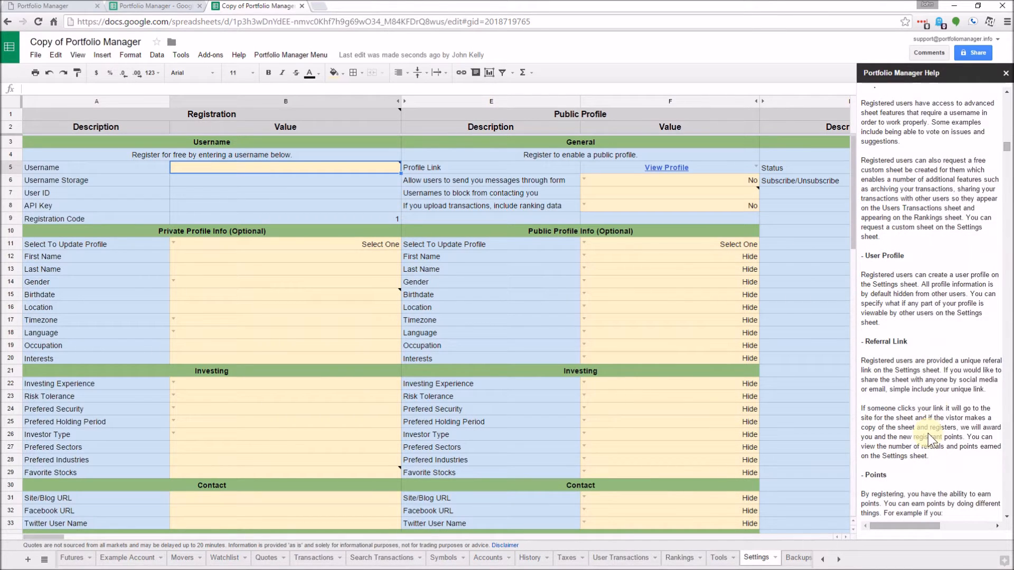
{"action": "scroll", "coordinate": [928, 433], "scroll_direction": "down", "scroll_amount": 1}
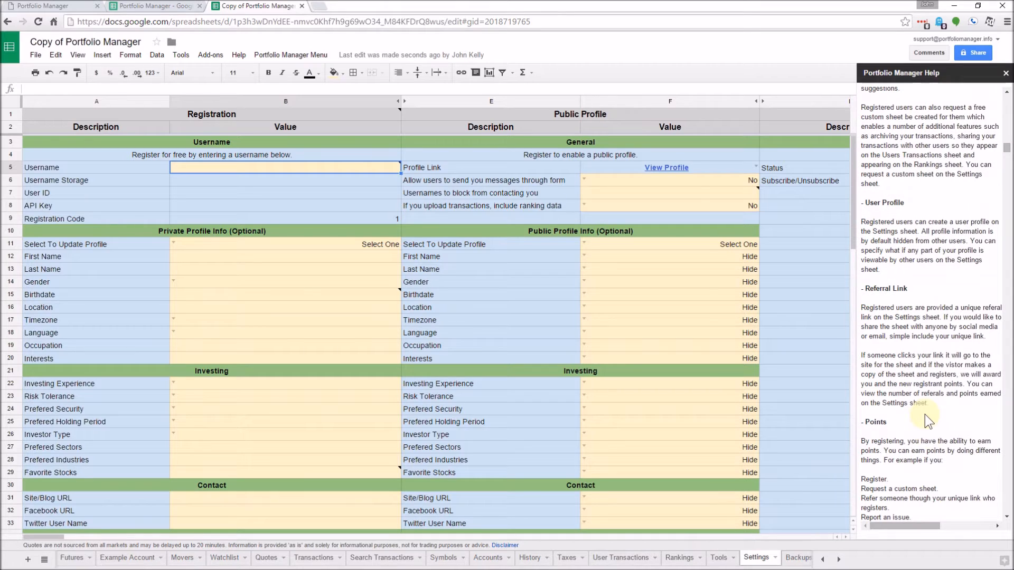
{"action": "scroll", "coordinate": [930, 453], "scroll_direction": "down", "scroll_amount": 4}
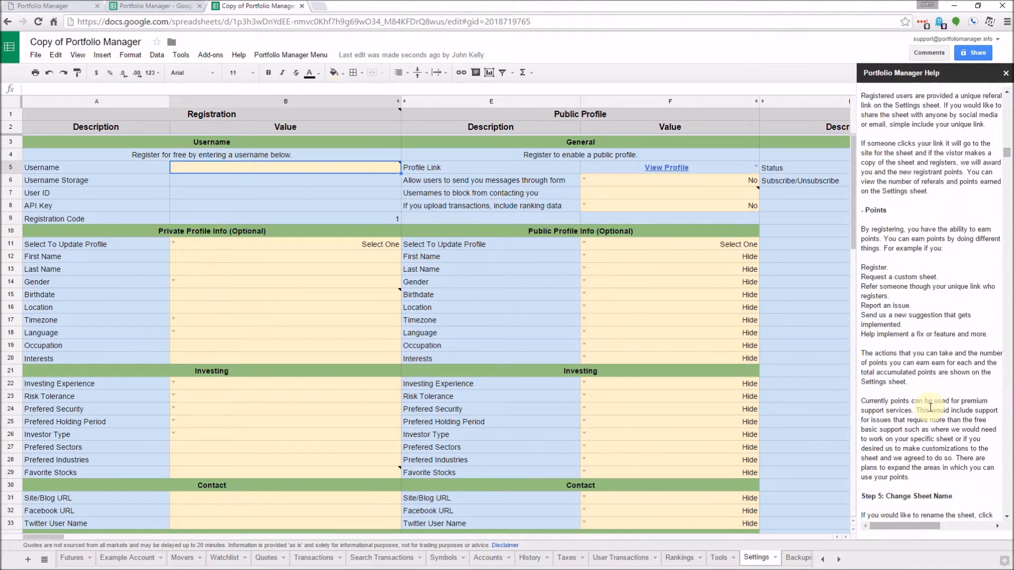
{"action": "scroll", "coordinate": [930, 408], "scroll_direction": "down", "scroll_amount": 2}
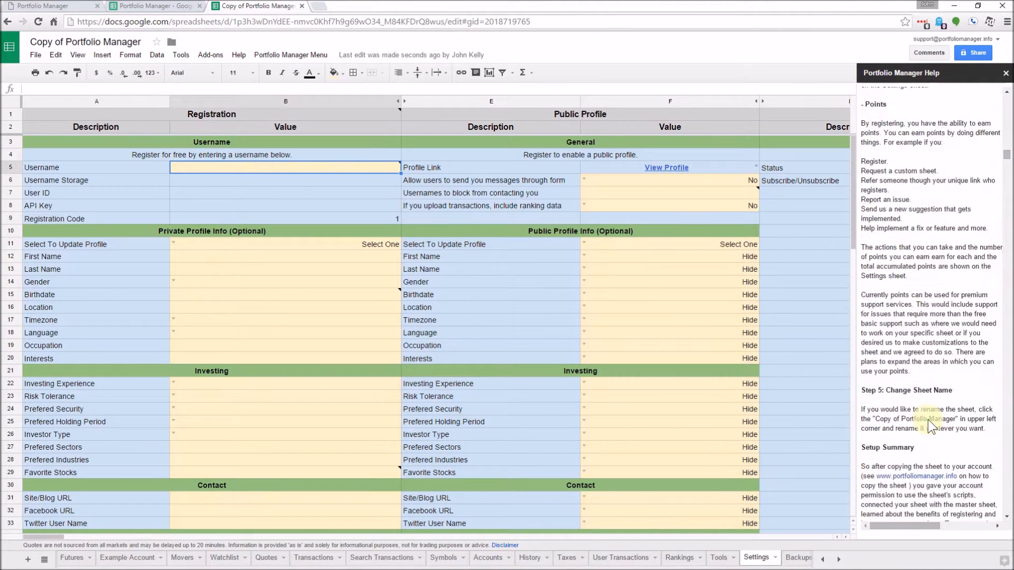
{"action": "left_click", "coordinate": [65, 42]}
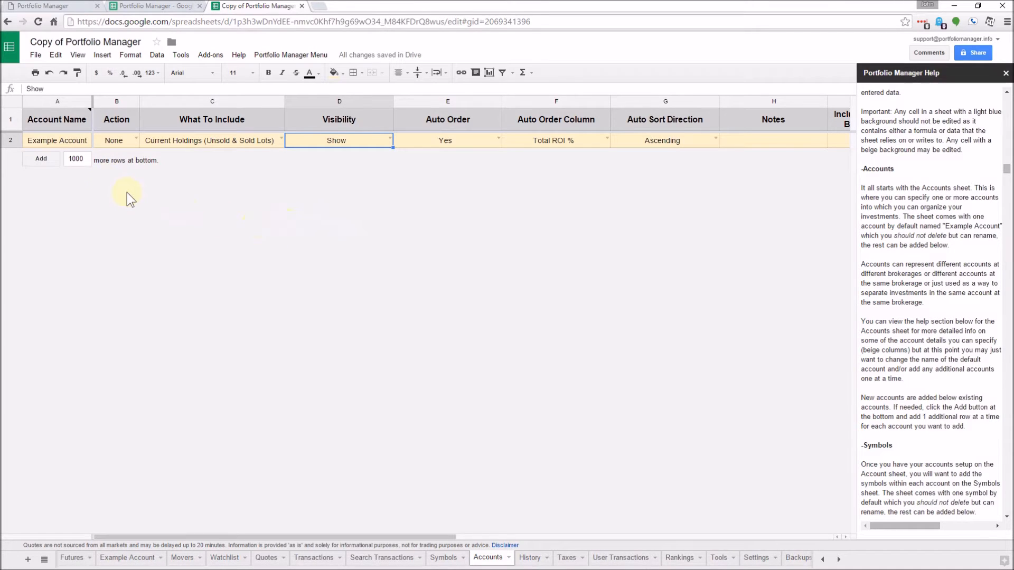
Step: Rename the default Example Account to Fidelity on the Accounts sheet
{"action": "double_click", "coordinate": [59, 139]}
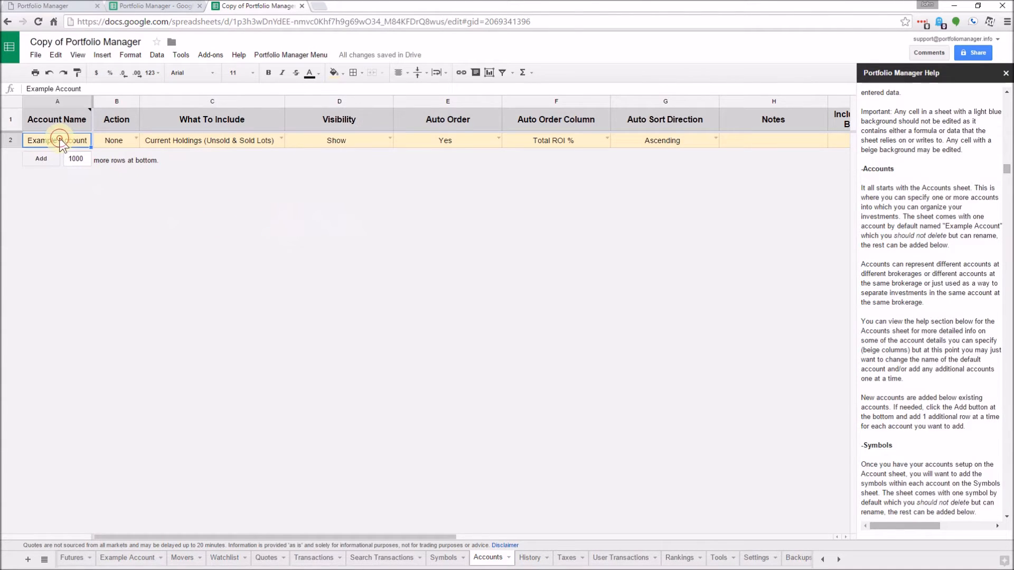
{"action": "left_click_drag", "start_coordinate": [80, 141], "coordinate": [14, 182]}
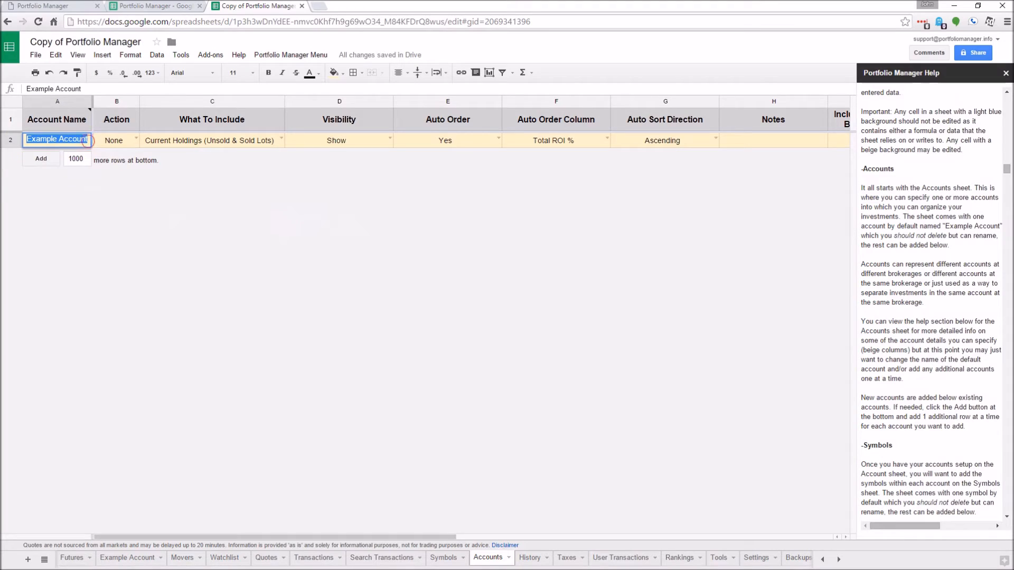
{"action": "type", "text": "Fidelity"}
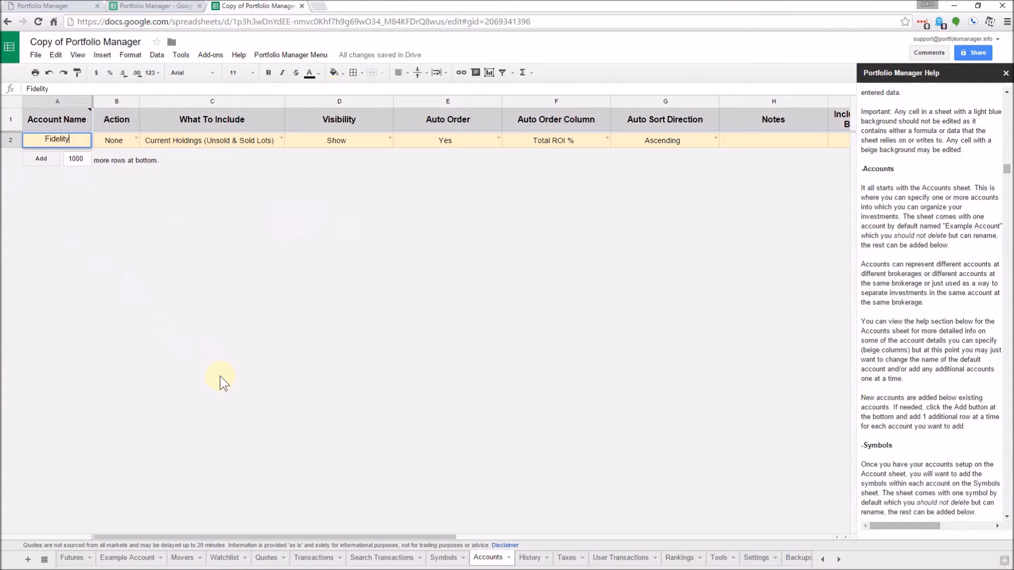
{"action": "key", "text": "Return"}
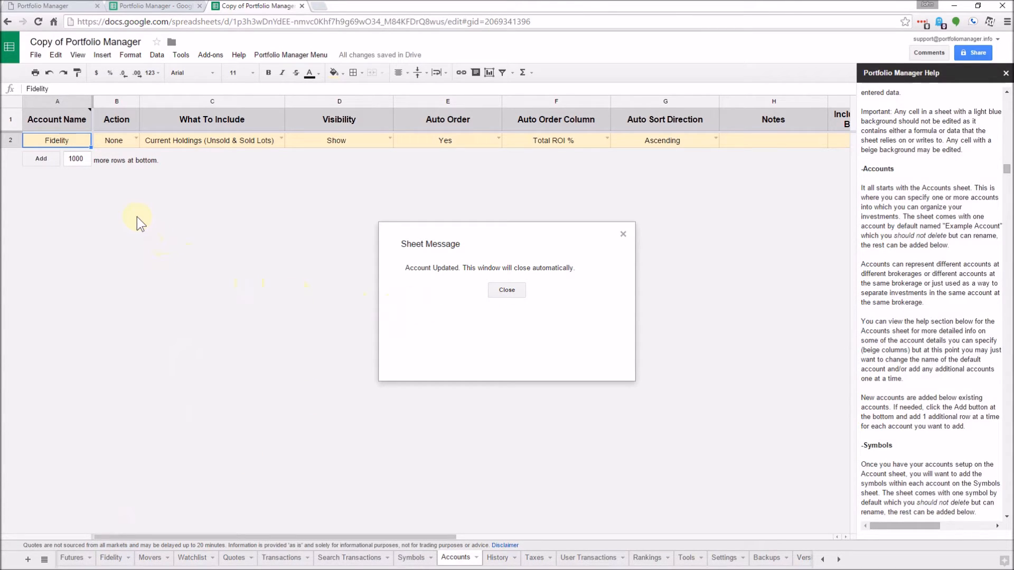
Step: Add one row below Fidelity on the Accounts sheet and create an account named E-Trade in it
{"action": "double_click", "coordinate": [85, 159]}
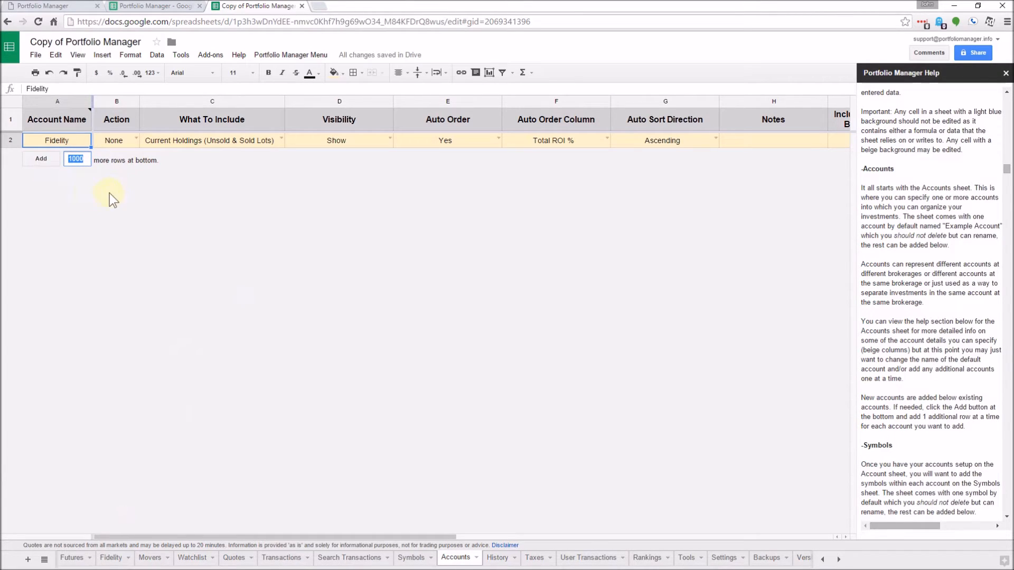
{"action": "type", "text": "1"}
{"action": "left_click", "coordinate": [47, 159]}
{"action": "double_click", "coordinate": [55, 154]}
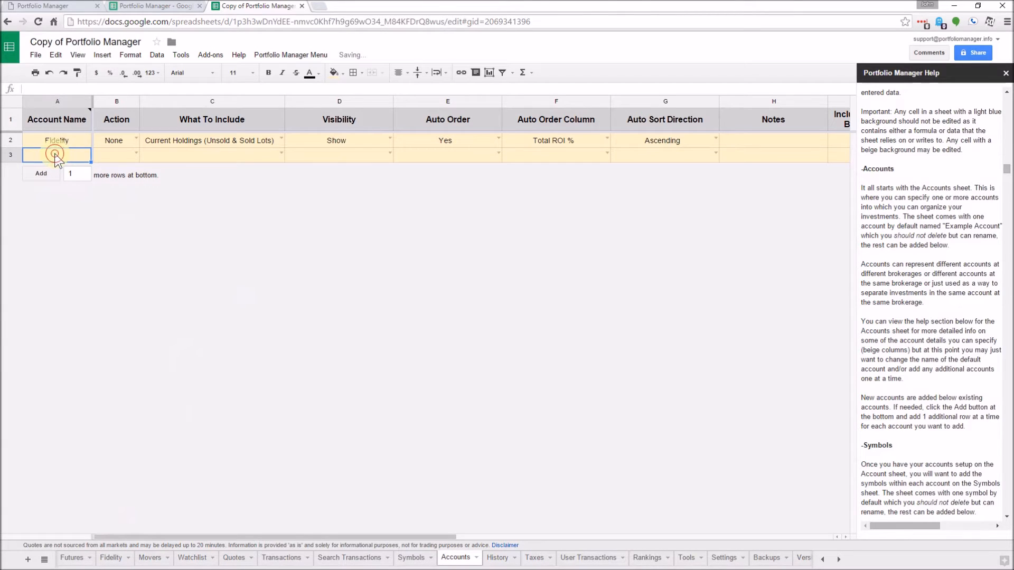
{"action": "type", "text": "E-Trade"}
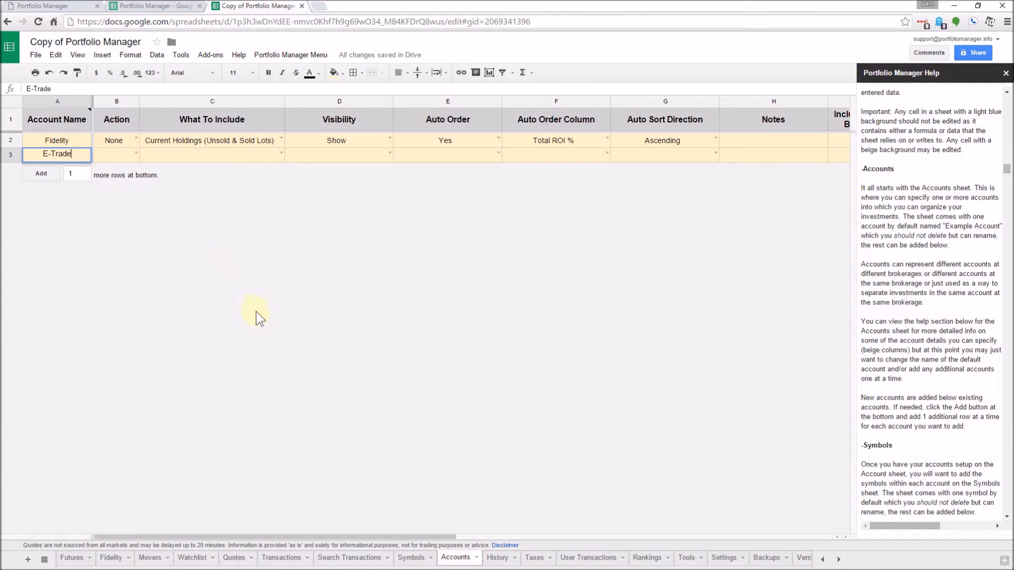
{"action": "key", "text": "Return"}
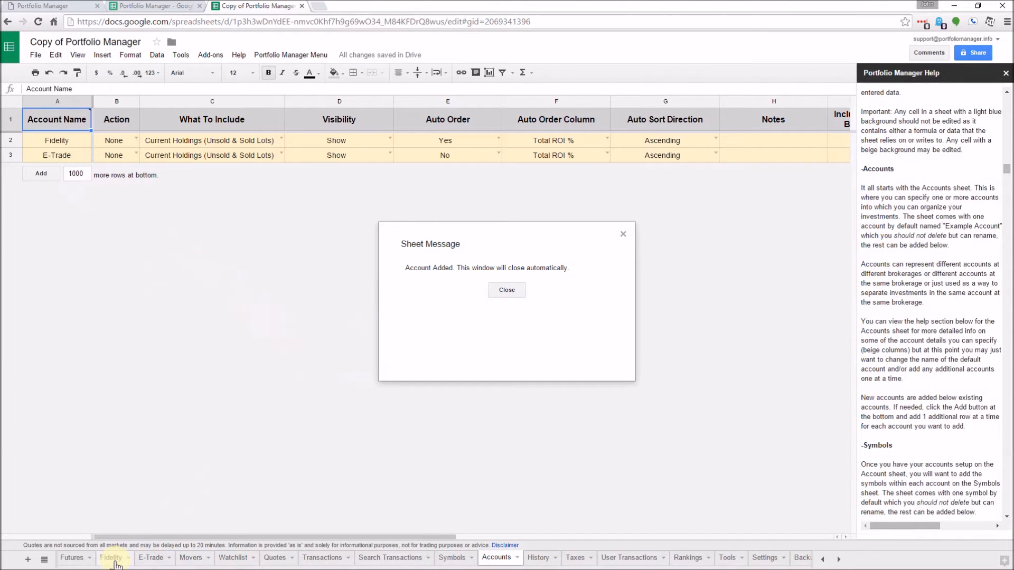
Step: Add one more row to the Accounts sheet and create an account named TD Ameritrade
{"action": "double_click", "coordinate": [83, 176]}
{"action": "left_click", "coordinate": [47, 171]}
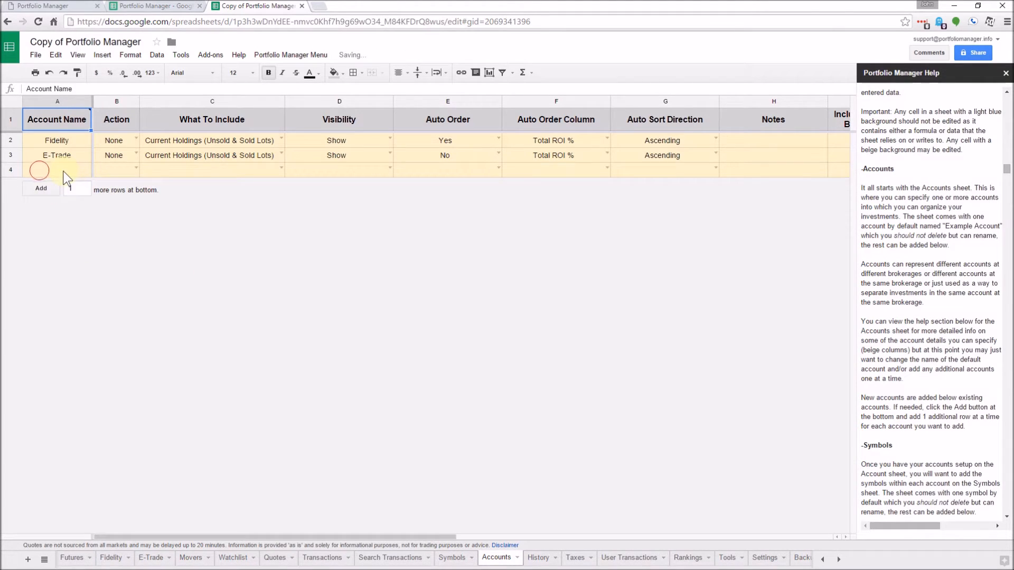
{"action": "left_click", "coordinate": [62, 170]}
{"action": "type", "text": "T"}
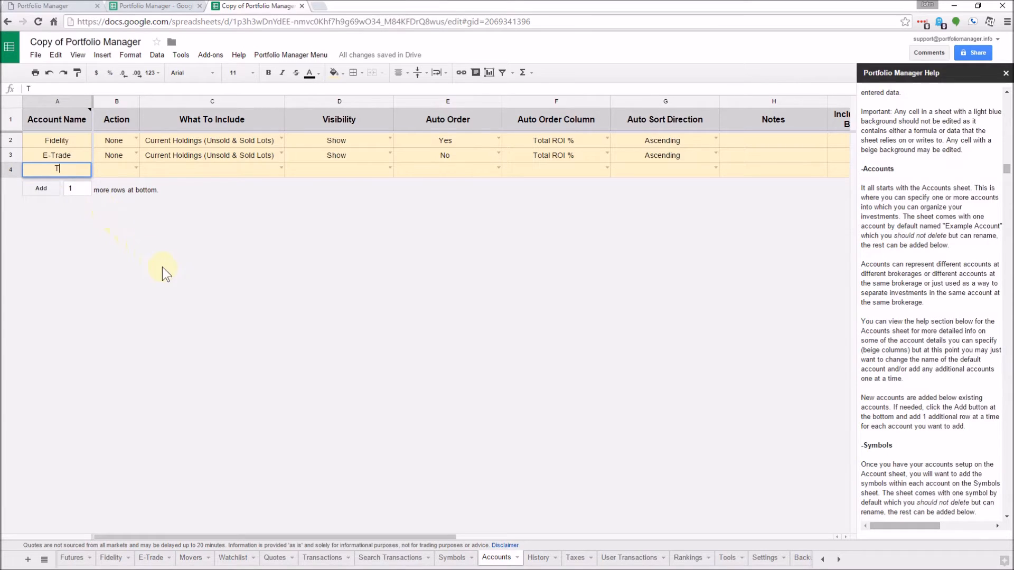
{"action": "type", "text": "D Ameritrade"}
{"action": "key", "text": "Return"}
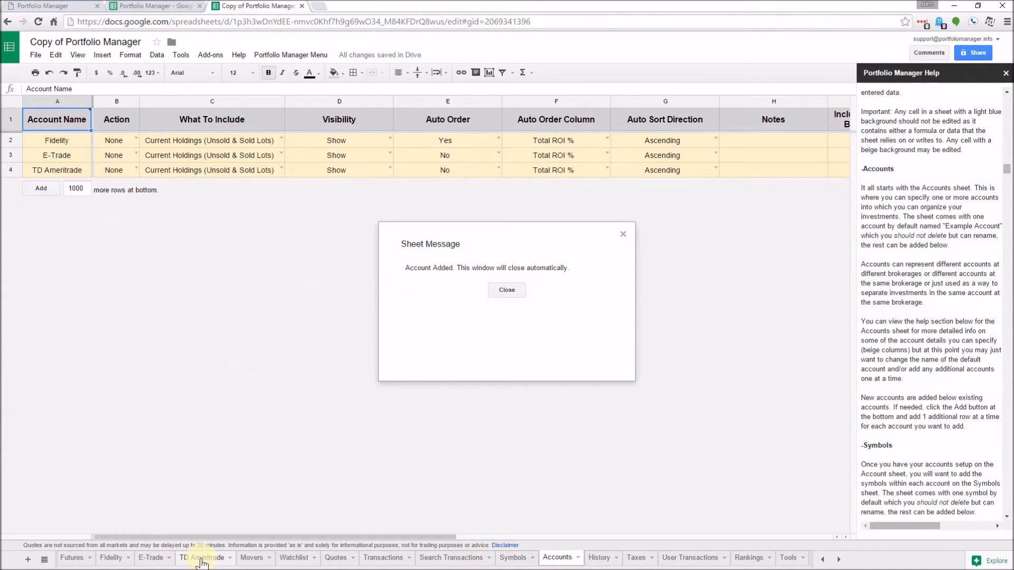
Step: Add a row below TD Ameritrade, create an account named test, and dismiss the sheet message
{"action": "left_click_drag", "start_coordinate": [87, 189], "coordinate": [35, 191]}
{"action": "type", "text": "1"}
{"action": "left_click", "coordinate": [44, 187]}
{"action": "left_click", "coordinate": [54, 185]}
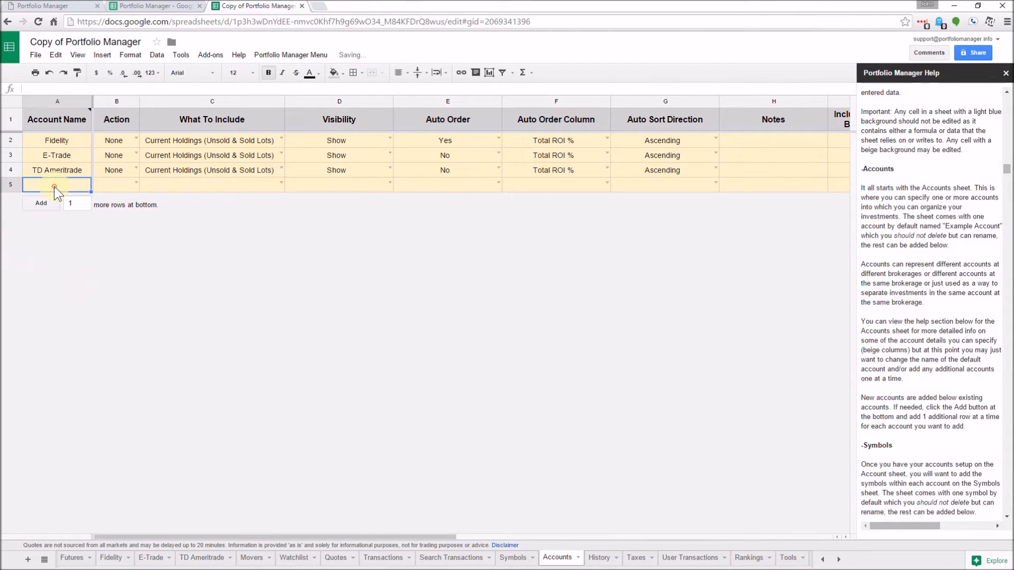
{"action": "type", "text": "test"}
{"action": "left_click", "coordinate": [176, 182]}
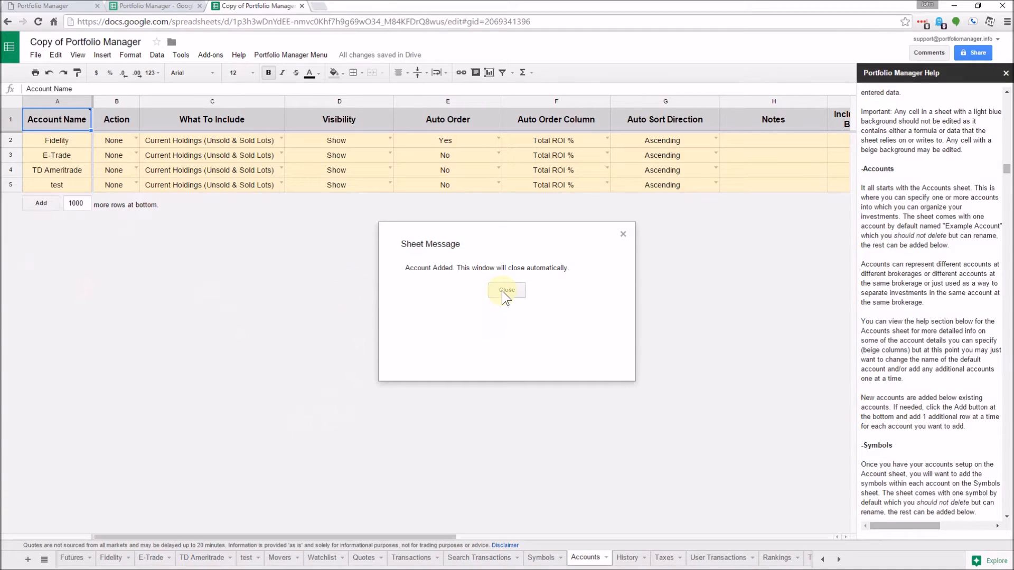
{"action": "left_click", "coordinate": [504, 291]}
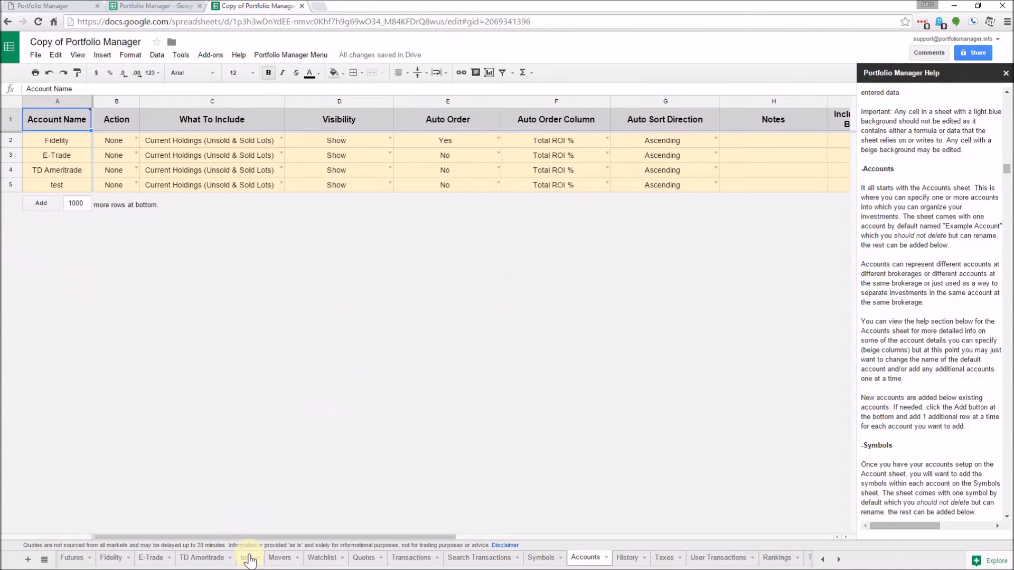
Step: Delete the test account by setting its Action to Delete and confirming the account deletion
{"action": "double_click", "coordinate": [134, 181]}
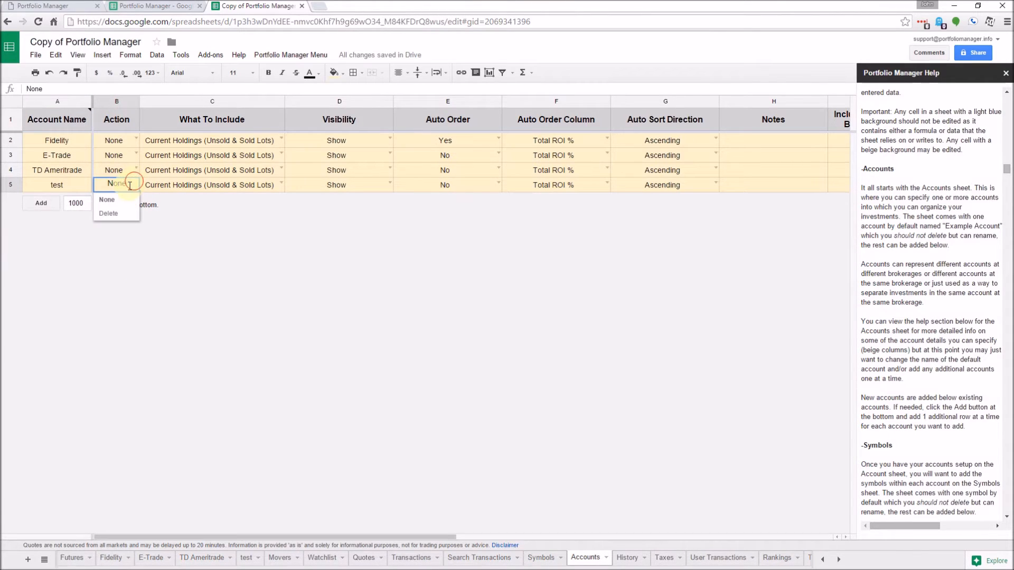
{"action": "left_click", "coordinate": [109, 214]}
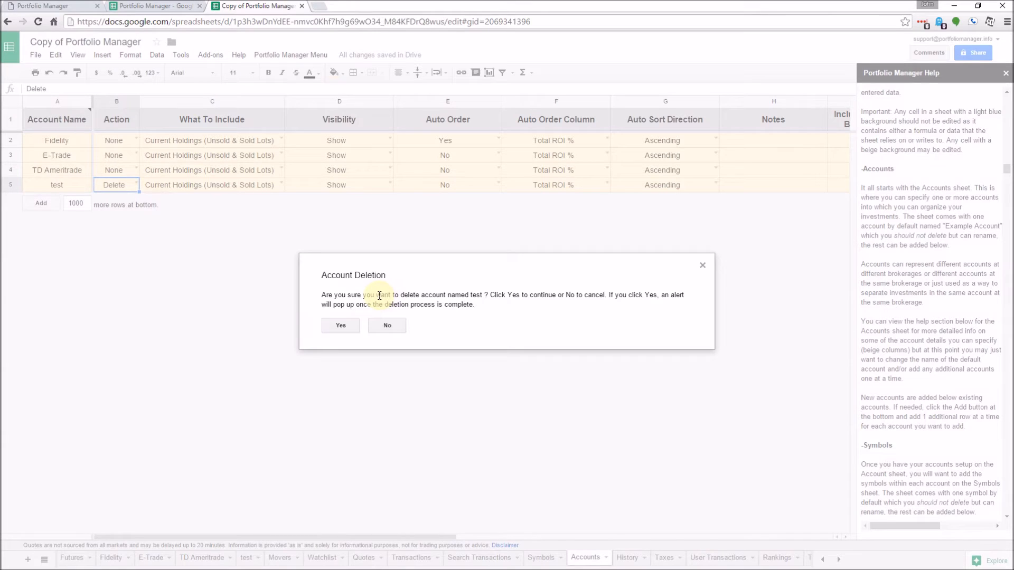
{"action": "left_click", "coordinate": [333, 328]}
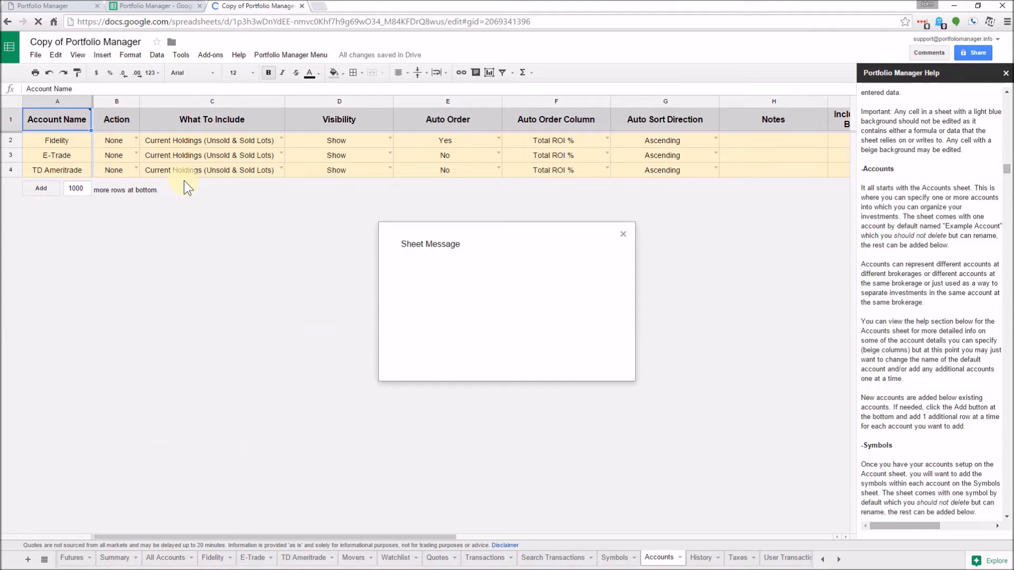
{"action": "left_click", "coordinate": [508, 296]}
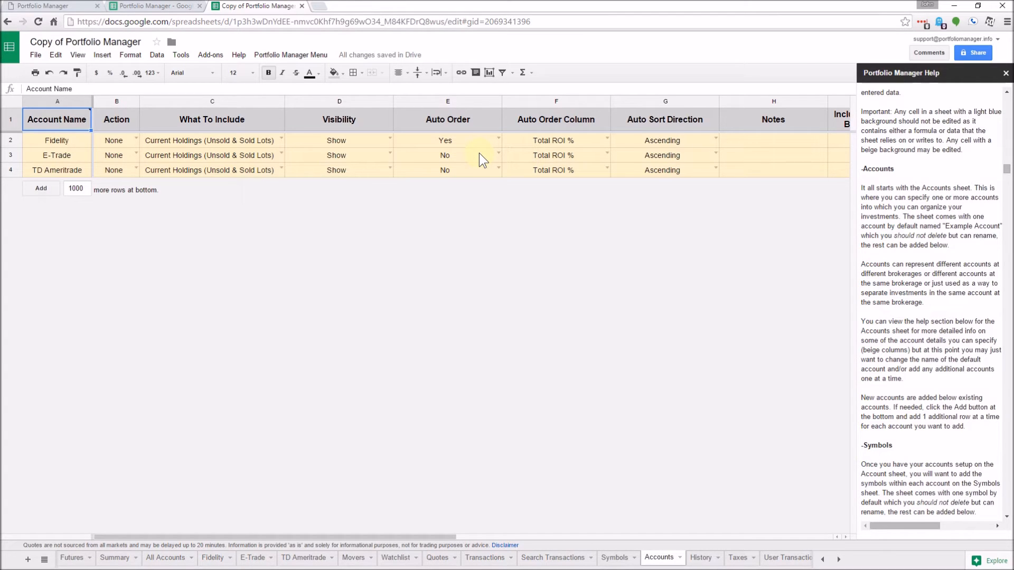
Step: Review the Auto Order Column choices, Auto Sort Direction, Notes and Include Cash Balance settings of the accounts
{"action": "left_click", "coordinate": [606, 141]}
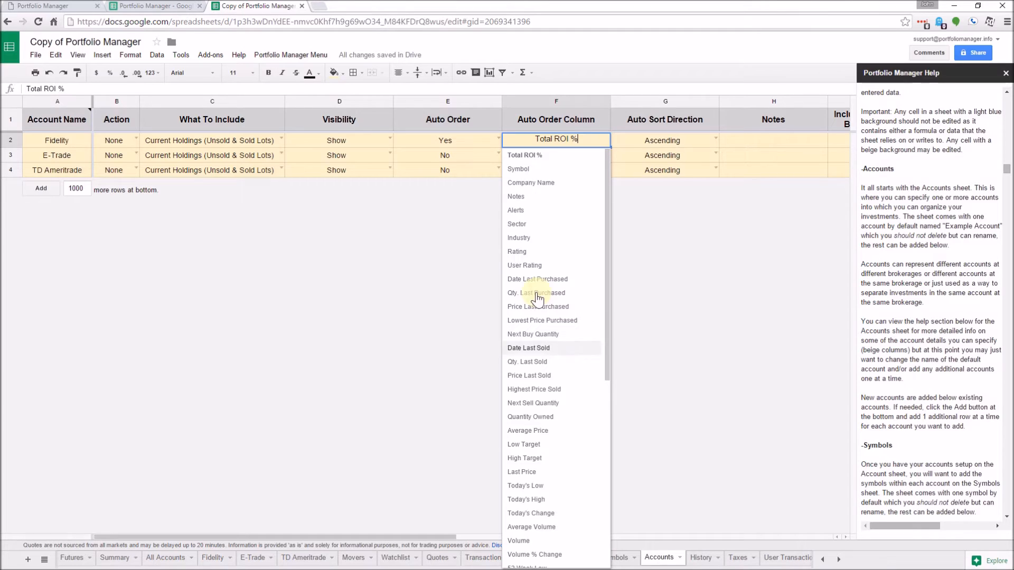
{"action": "left_click", "coordinate": [657, 173]}
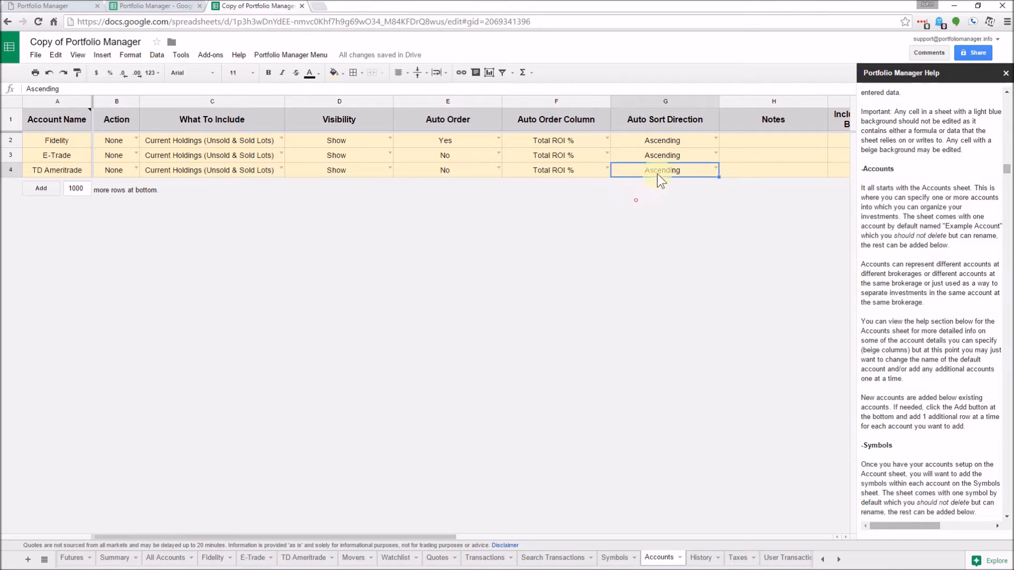
{"action": "left_click", "coordinate": [683, 145]}
{"action": "left_click_drag", "start_coordinate": [392, 537], "coordinate": [508, 538]}
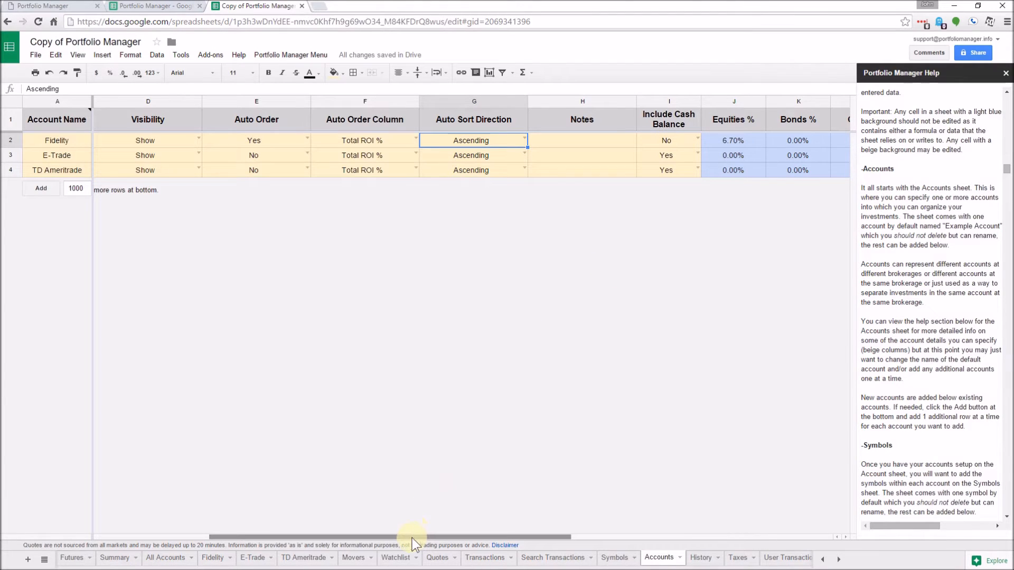
{"action": "left_click_drag", "start_coordinate": [412, 538], "coordinate": [534, 531]}
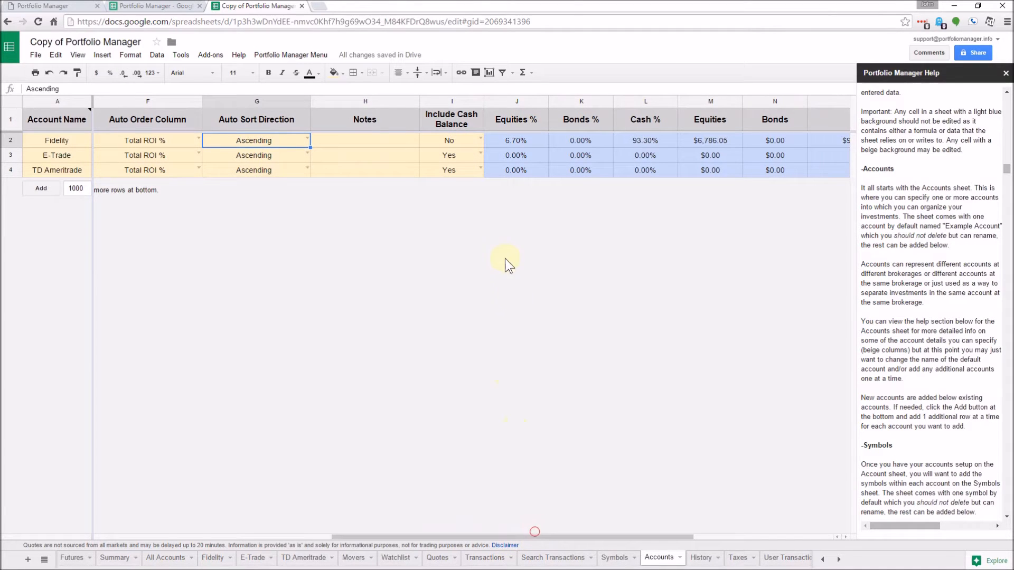
Step: Examine the calculated Accounts columns for equities, bonds and cash, the symbol and transaction counts, and Account Name Storage
{"action": "left_click", "coordinate": [514, 103]}
{"action": "left_click_drag", "start_coordinate": [585, 107], "coordinate": [638, 104]}
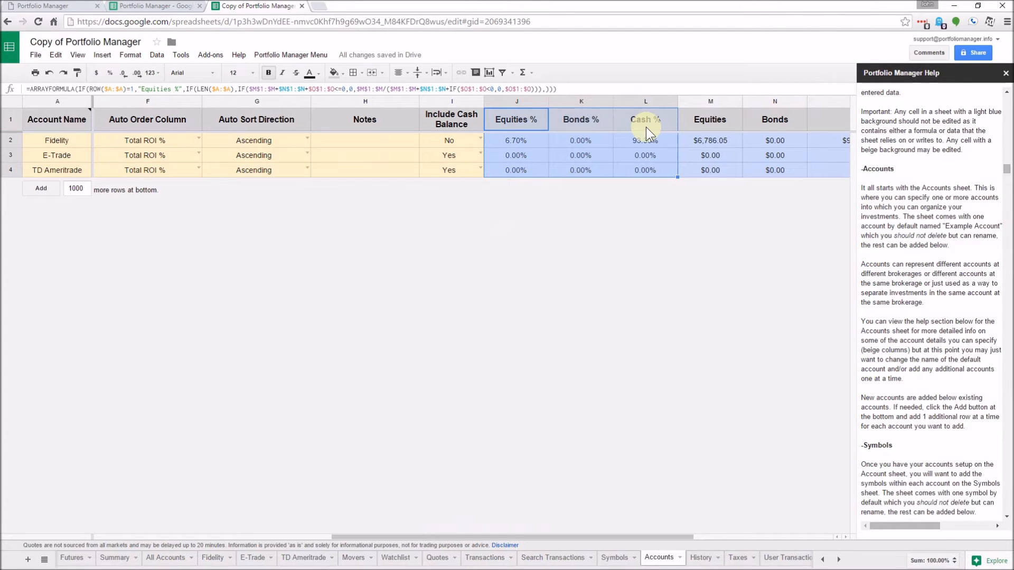
{"action": "left_click_drag", "start_coordinate": [454, 536], "coordinate": [550, 535]}
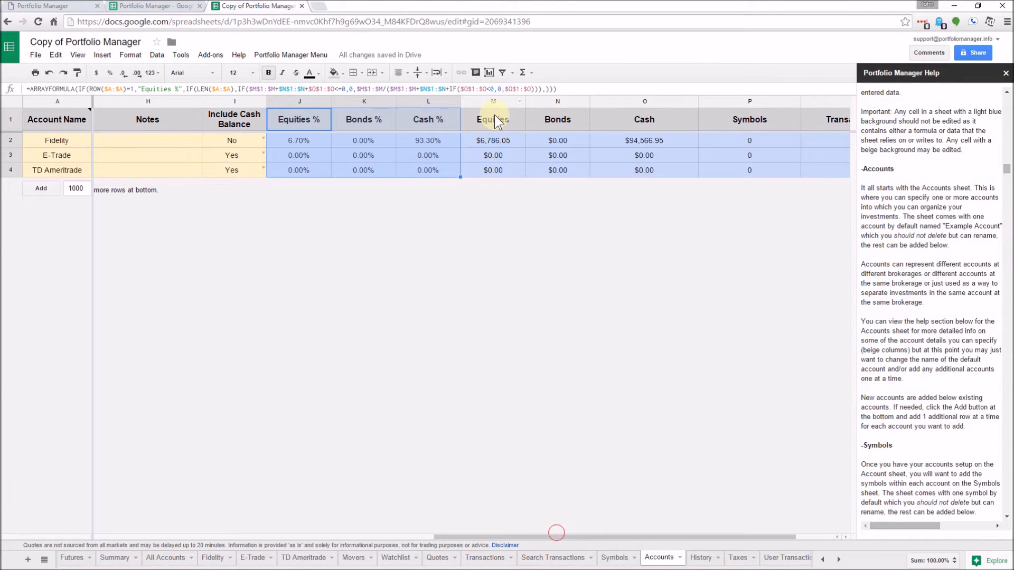
{"action": "left_click", "coordinate": [491, 101]}
{"action": "left_click", "coordinate": [635, 102], "text": "shift"}
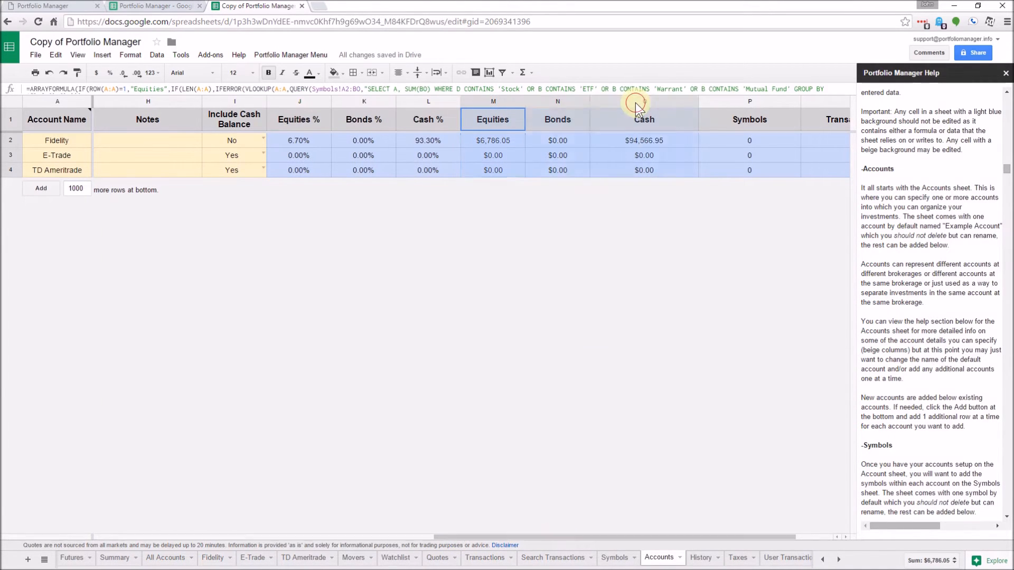
{"action": "left_click_drag", "start_coordinate": [572, 539], "coordinate": [679, 457]}
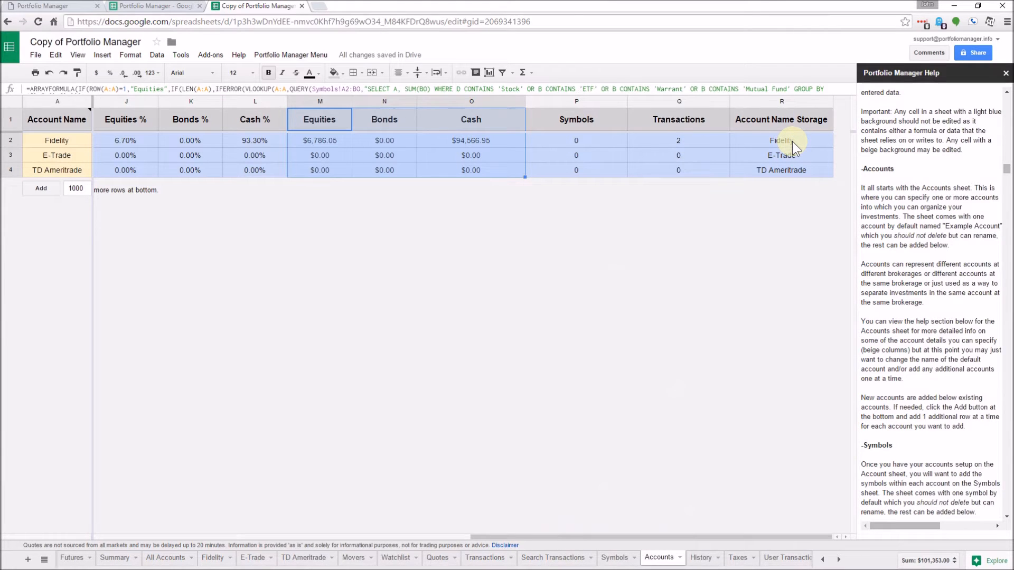
{"action": "left_click", "coordinate": [134, 538]}
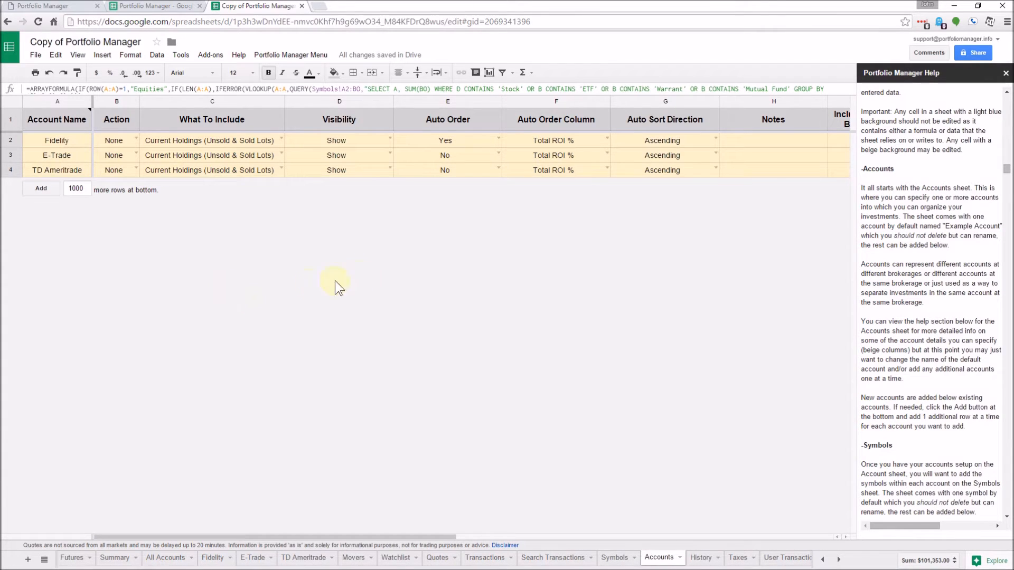
{"action": "left_click", "coordinate": [954, 6]}
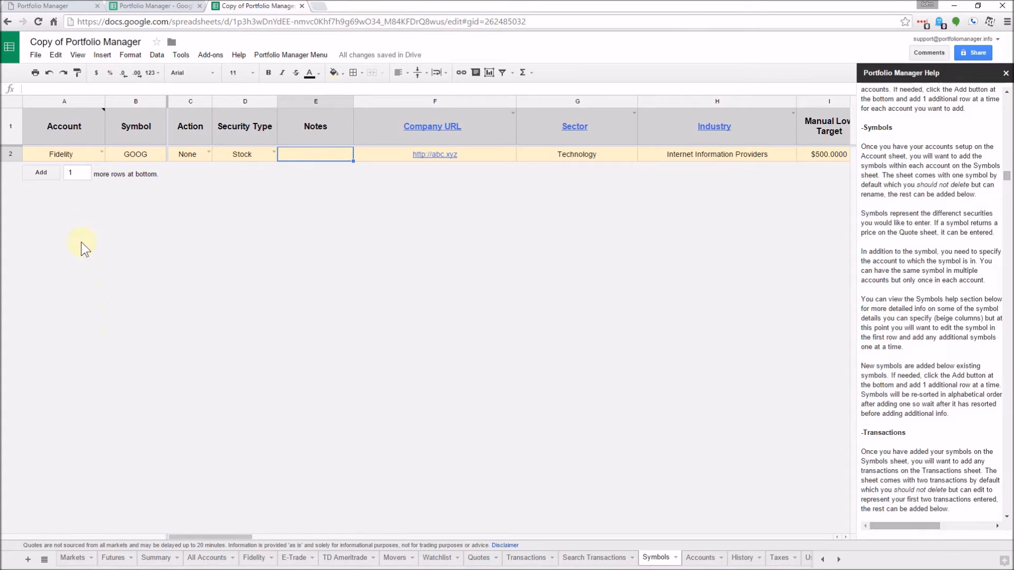
Step: Add one row to the Symbols sheet and enter the symbol YHOO under the E-Trade account
{"action": "left_click", "coordinate": [73, 171]}
{"action": "type", "text": "1"}
{"action": "left_click", "coordinate": [46, 170]}
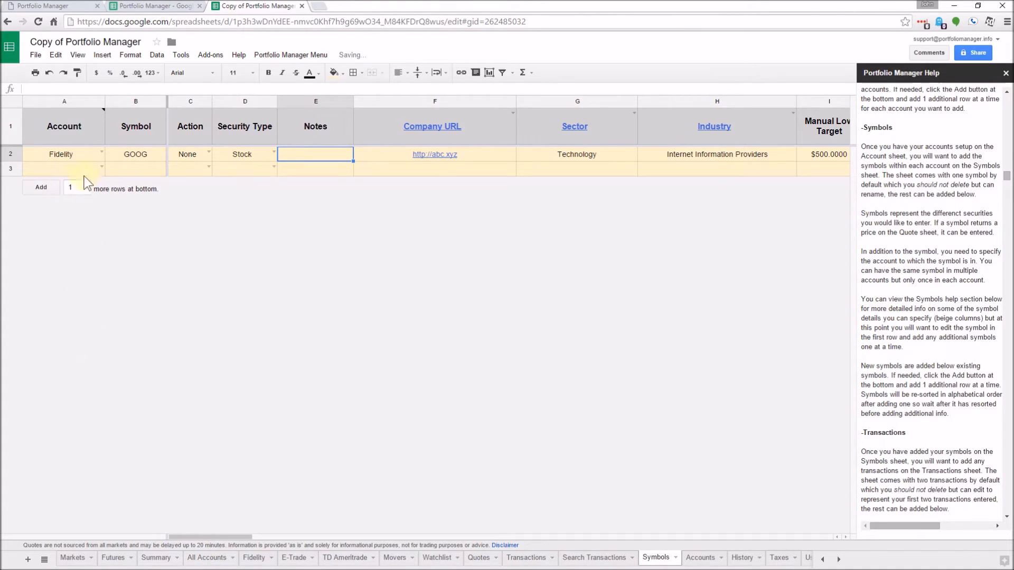
{"action": "left_click", "coordinate": [103, 167]}
{"action": "left_click", "coordinate": [43, 198]}
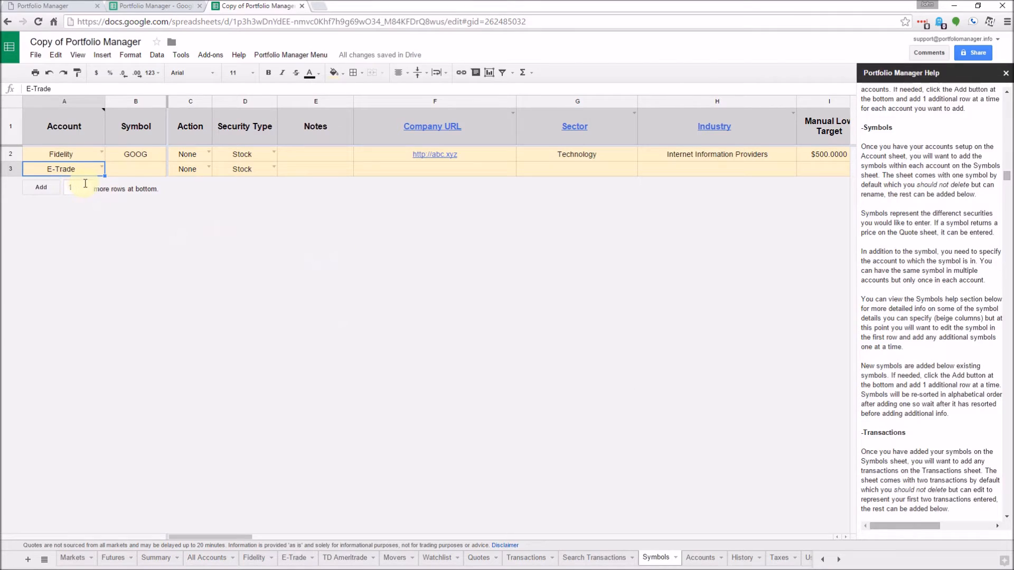
{"action": "left_click", "coordinate": [137, 168]}
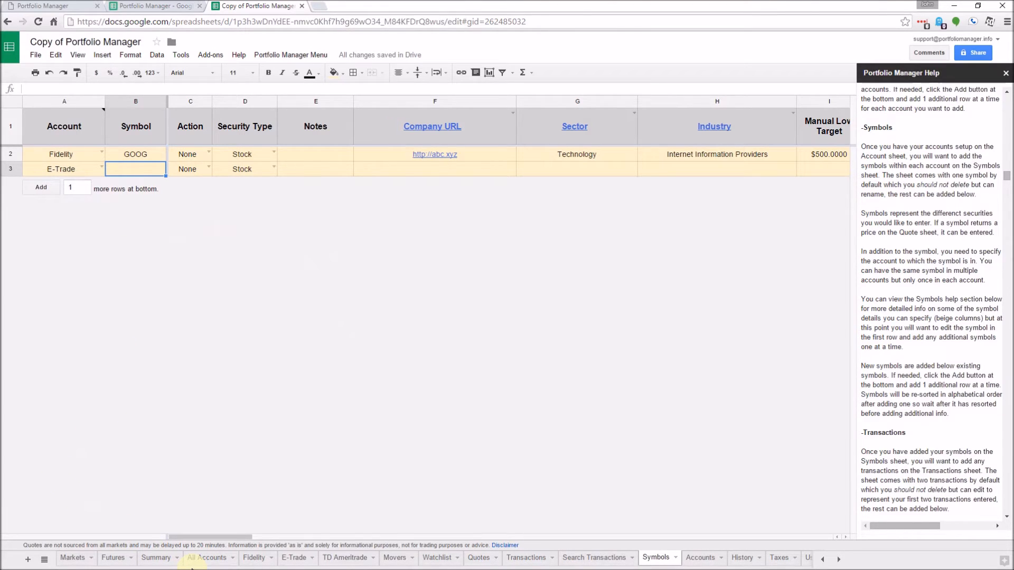
{"action": "type", "text": "YHOO"}
{"action": "key", "text": "Tab"}
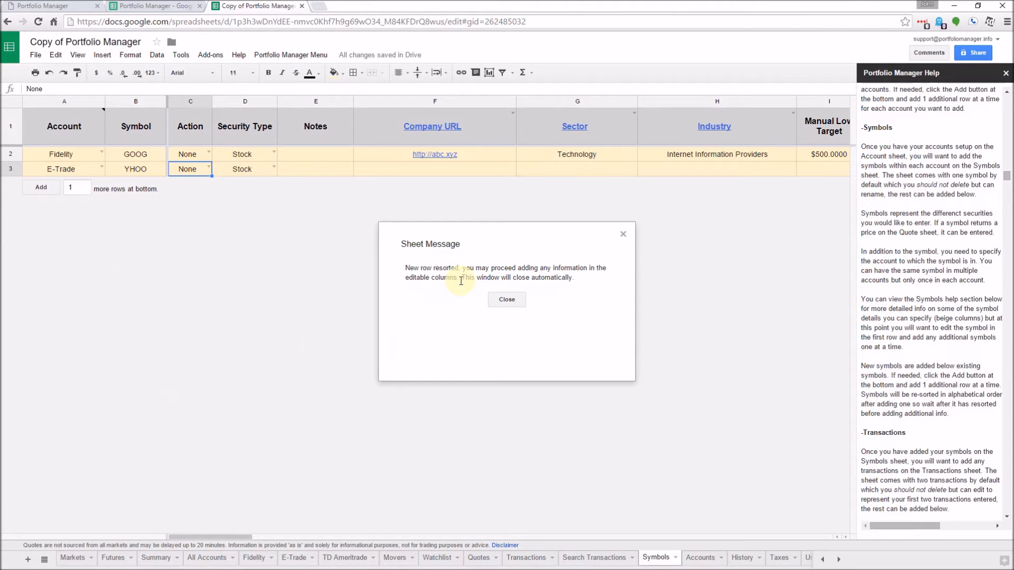
Step: Add another row to the Symbols sheet and enter the symbol AAPL under the TD Ameritrade account
{"action": "left_click", "coordinate": [52, 189]}
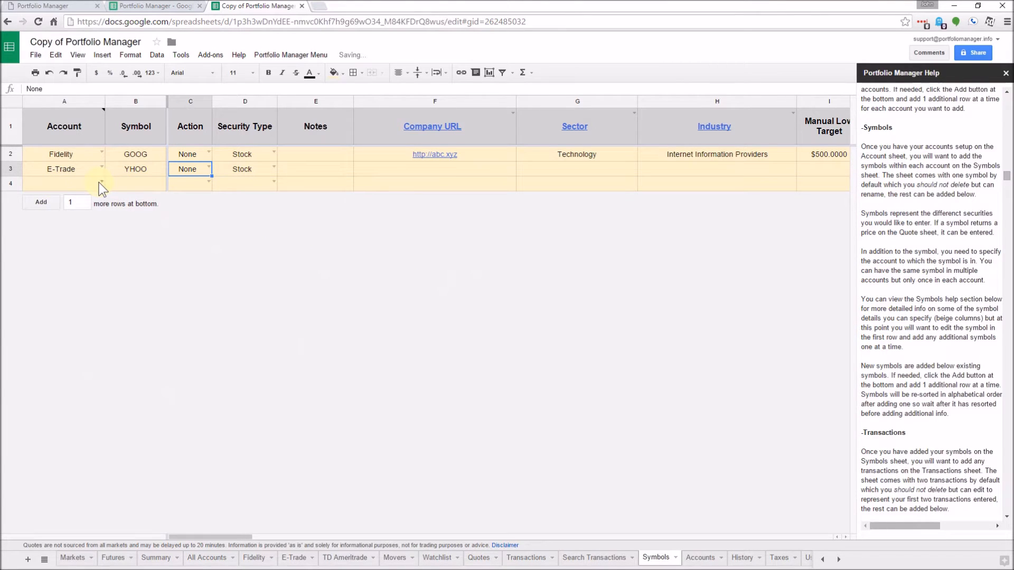
{"action": "left_click", "coordinate": [101, 182]}
{"action": "left_click", "coordinate": [48, 226]}
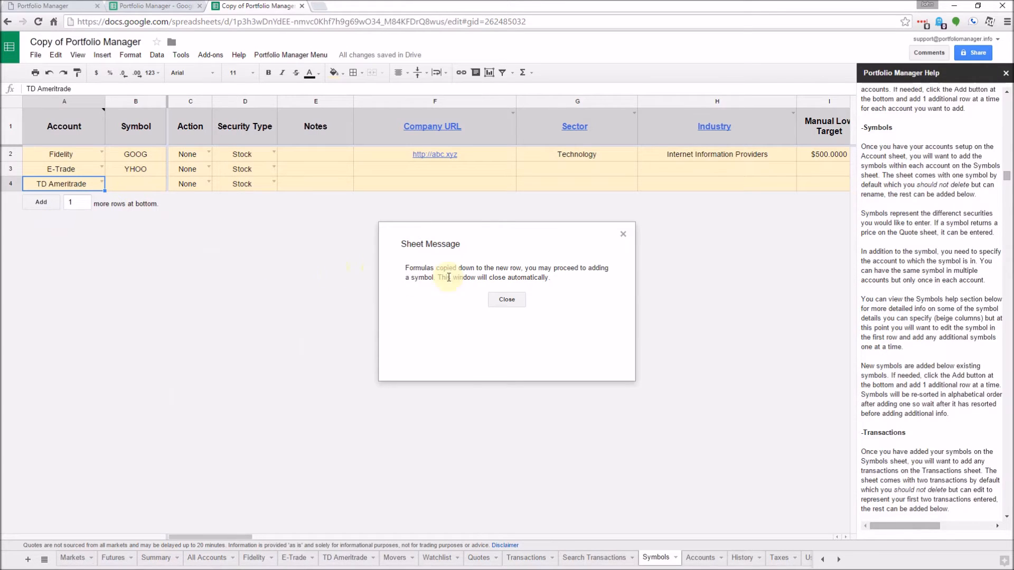
{"action": "left_click", "coordinate": [131, 184]}
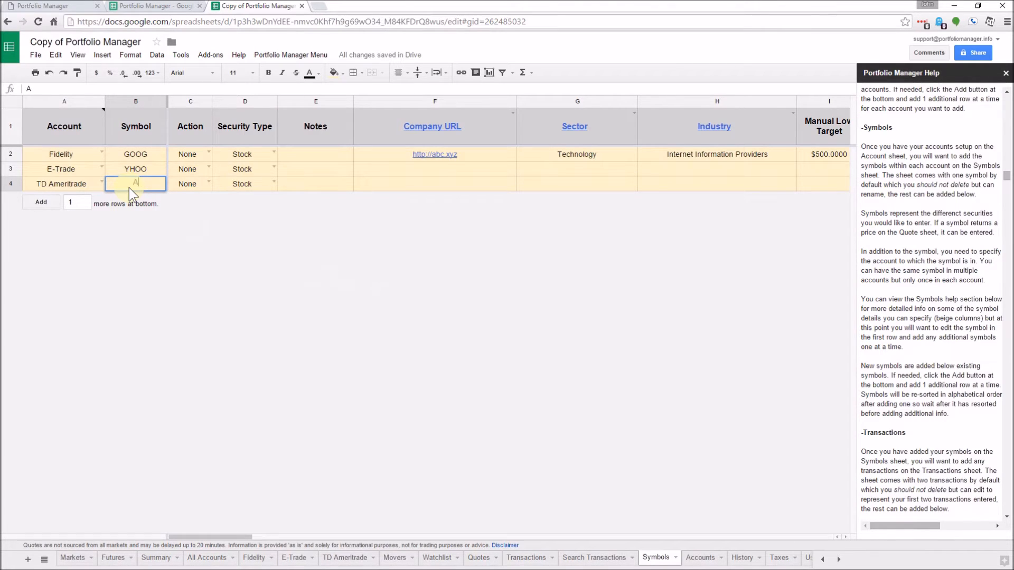
{"action": "key", "text": "Tab"}
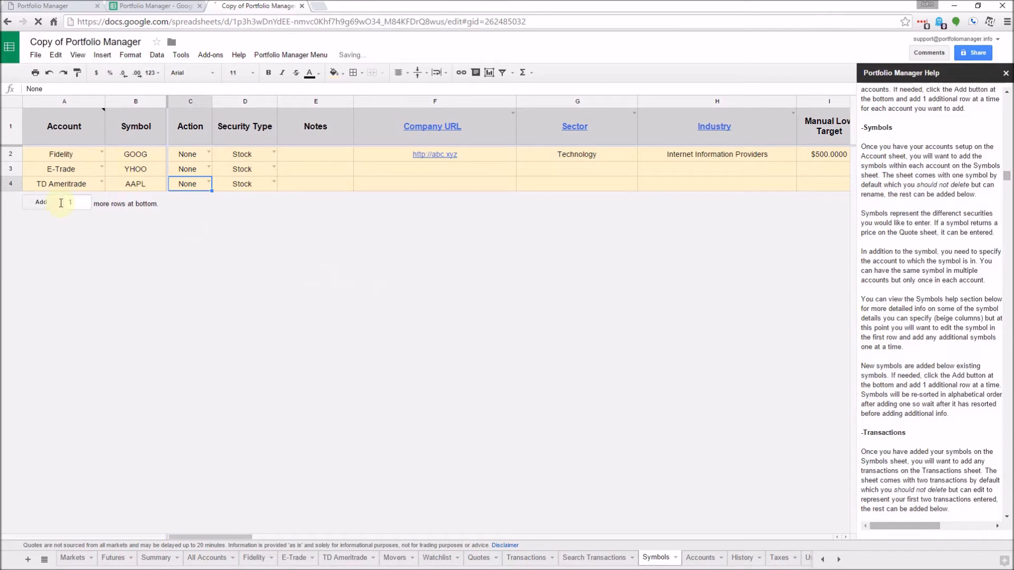
{"action": "left_click", "coordinate": [34, 201]}
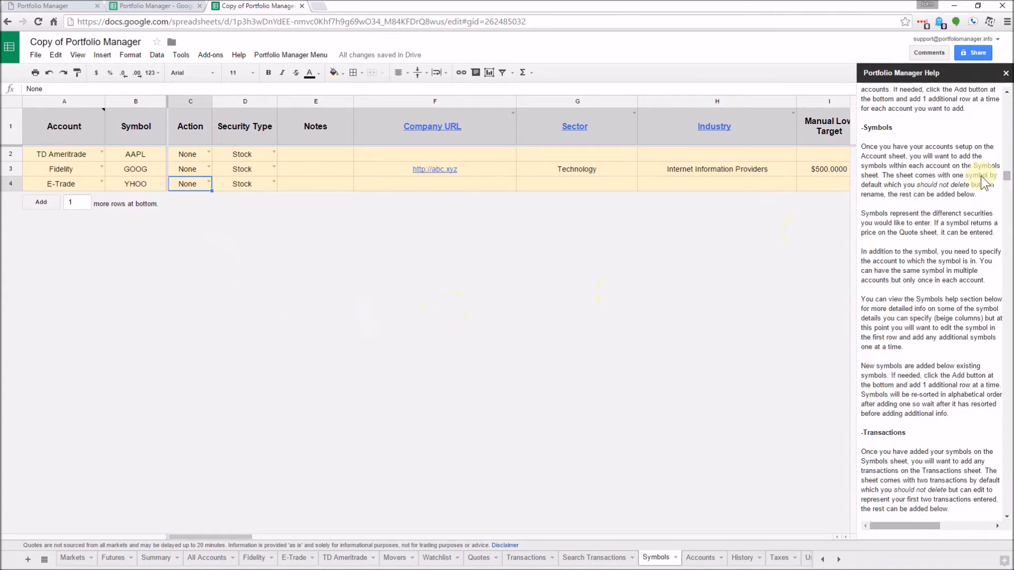
Step: Read the Bulk Import instructions and the Quick Start summary in the Portfolio Manager help
{"action": "left_click_drag", "start_coordinate": [1008, 176], "coordinate": [1013, 95]}
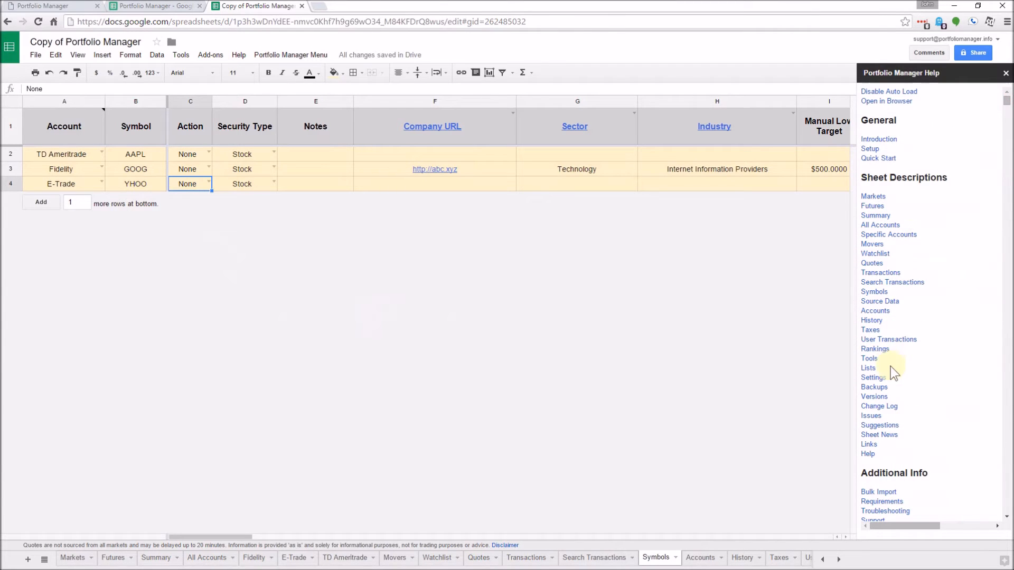
{"action": "scroll", "coordinate": [900, 413], "scroll_direction": "down", "scroll_amount": 2}
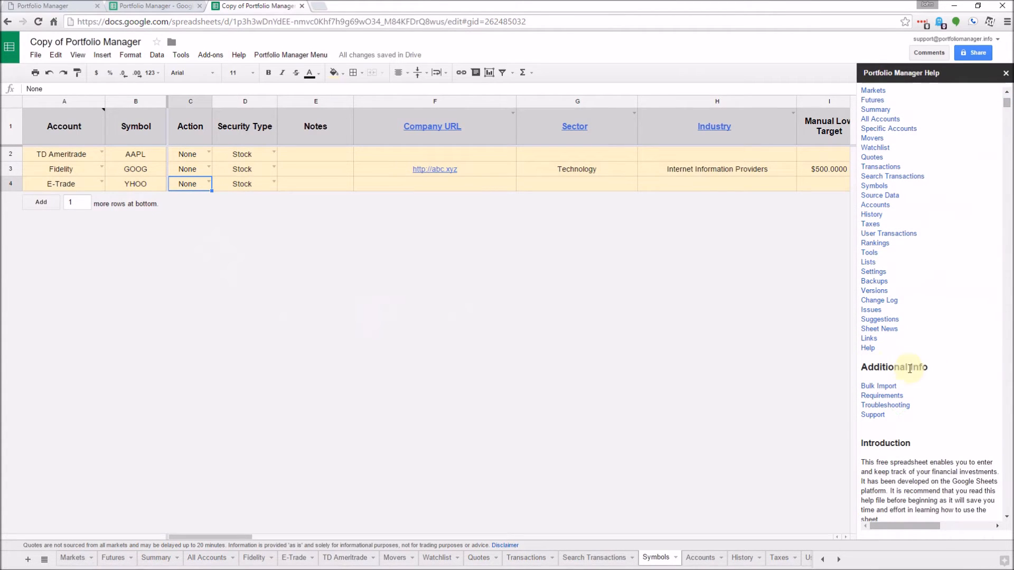
{"action": "left_click", "coordinate": [876, 387]}
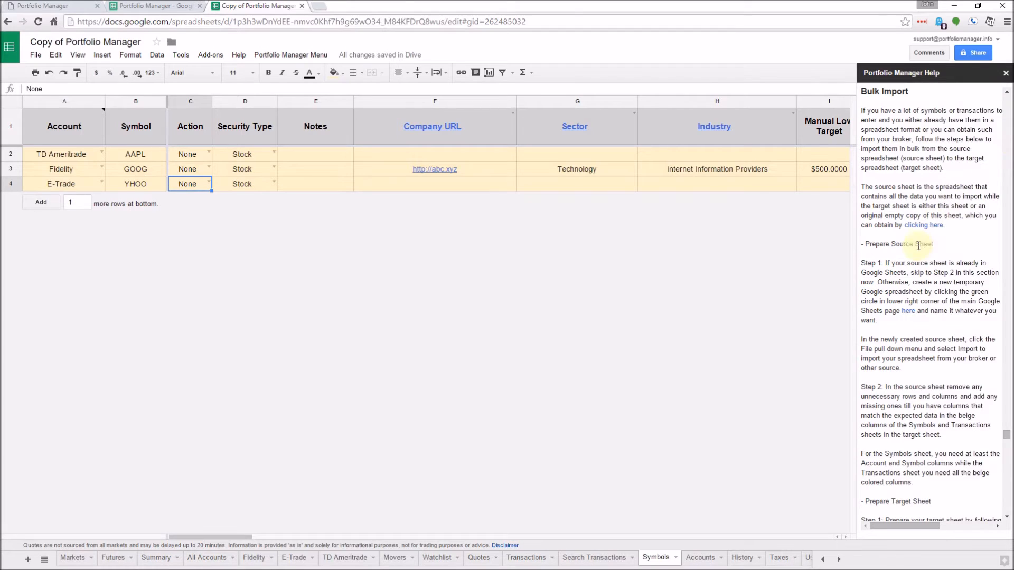
{"action": "scroll", "coordinate": [892, 475], "scroll_direction": "down", "scroll_amount": 10}
{"action": "scroll", "coordinate": [898, 438], "scroll_direction": "down", "scroll_amount": 8}
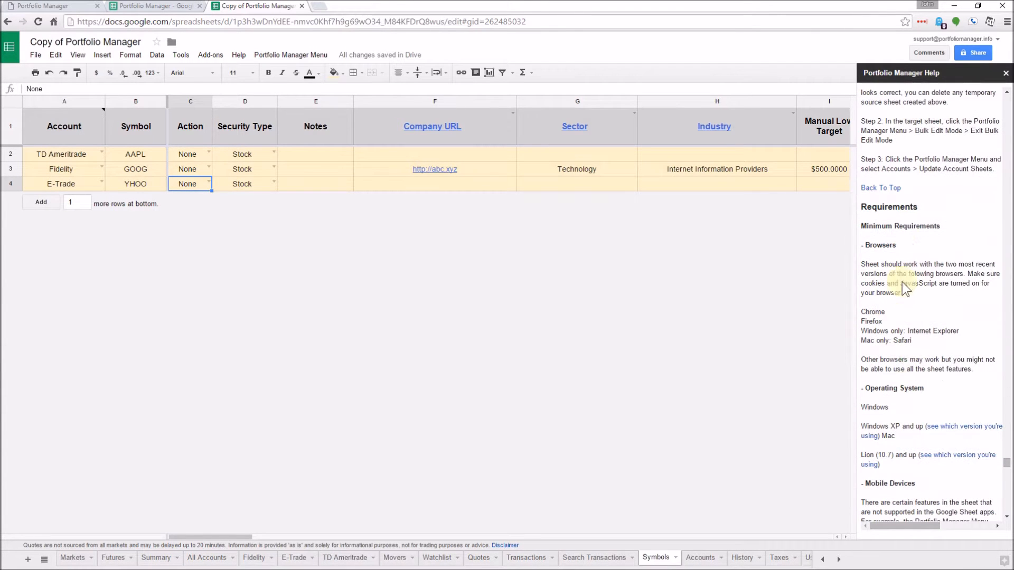
{"action": "left_click", "coordinate": [880, 188]}
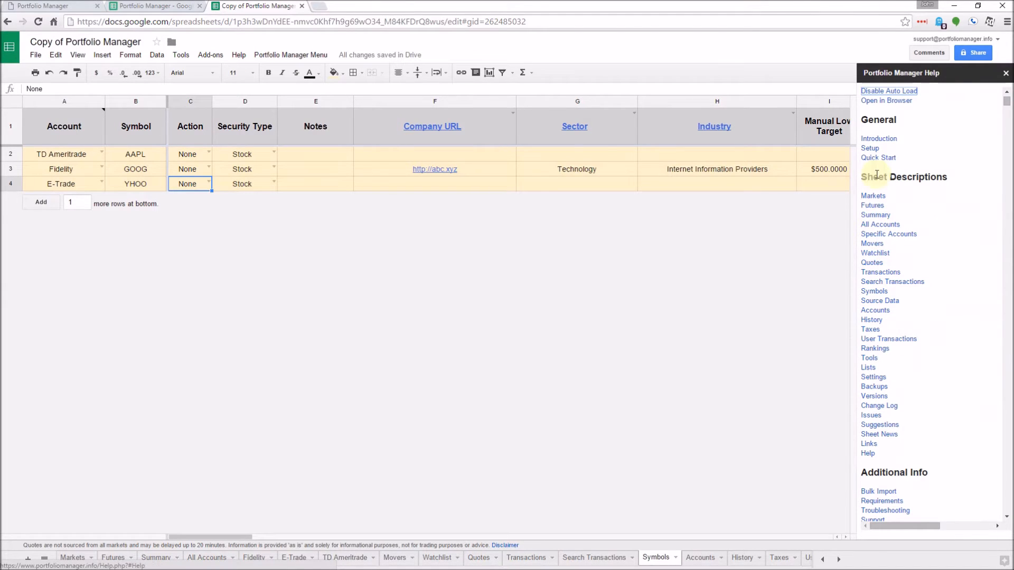
{"action": "left_click", "coordinate": [876, 157]}
{"action": "scroll", "coordinate": [905, 349], "scroll_direction": "down", "scroll_amount": 15}
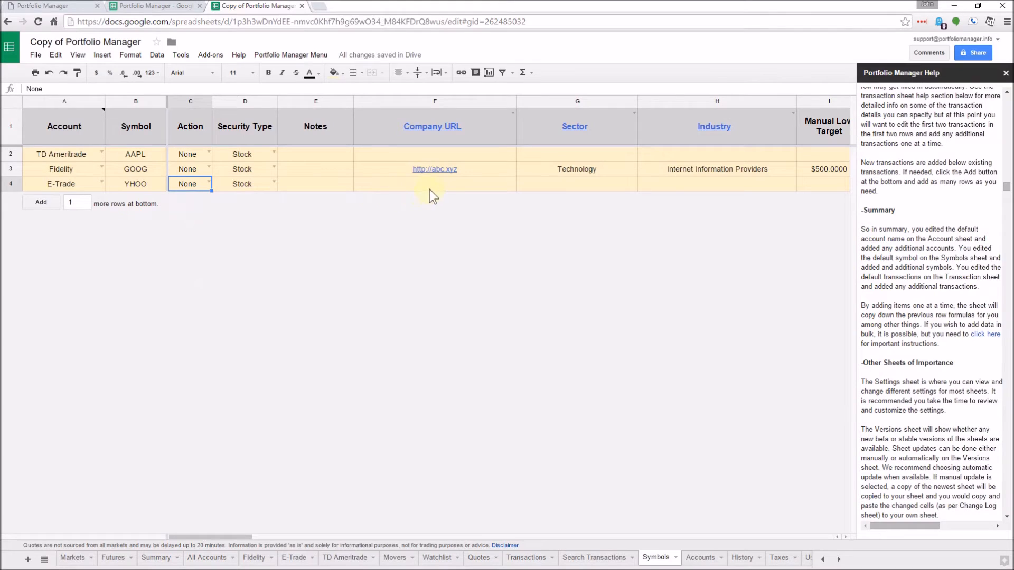
Step: Review the Action and Security Type choices of the AAPL row and the Notes and Company URL cells of the GOOG row
{"action": "left_click", "coordinate": [208, 152]}
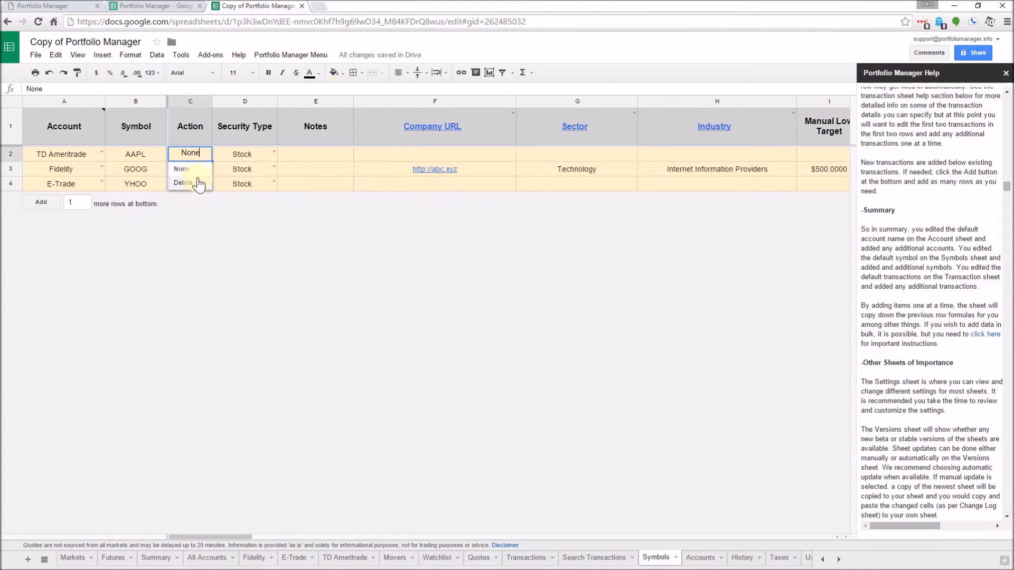
{"action": "left_click", "coordinate": [306, 152]}
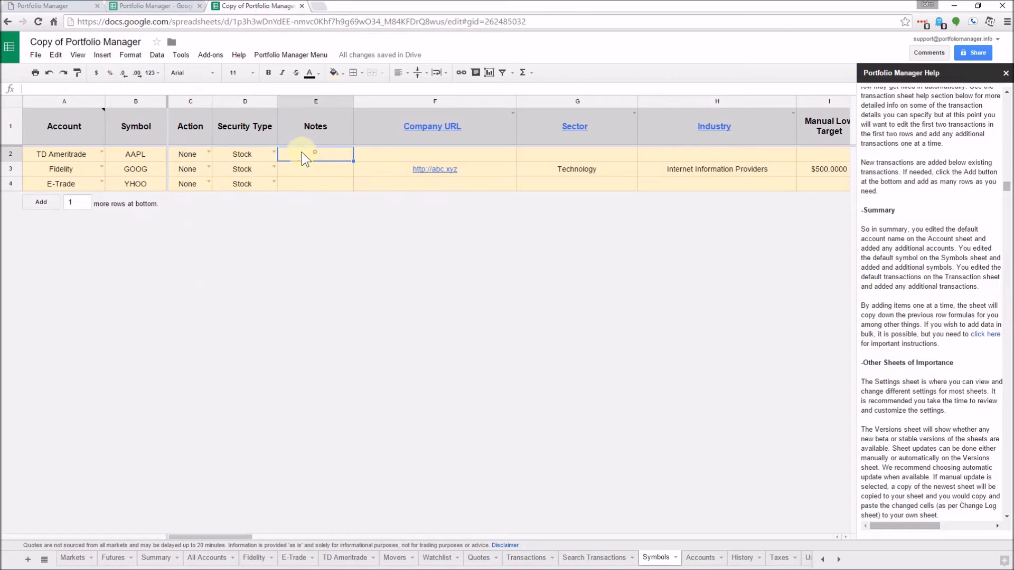
{"action": "left_click", "coordinate": [275, 153]}
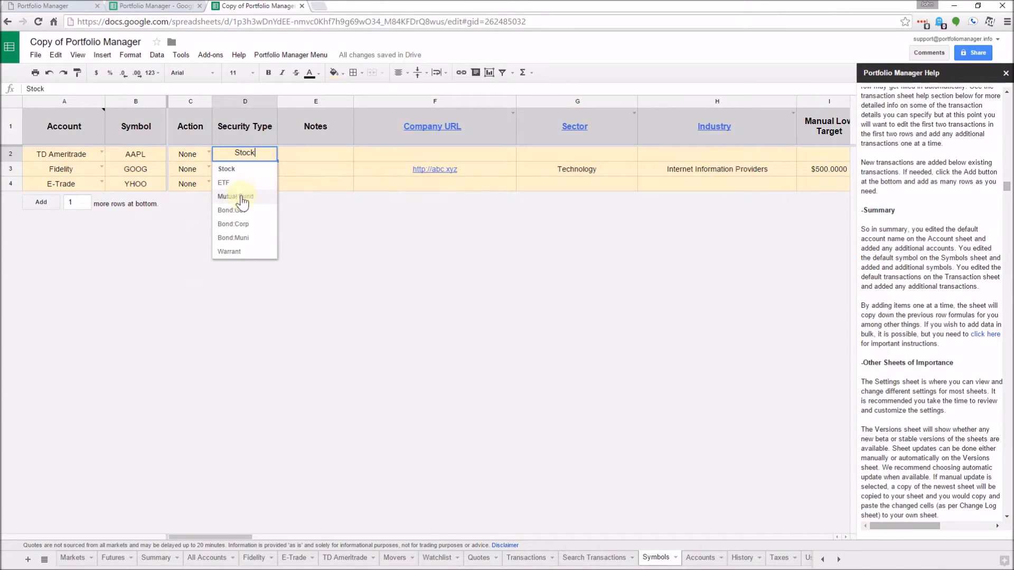
{"action": "left_click", "coordinate": [307, 167]}
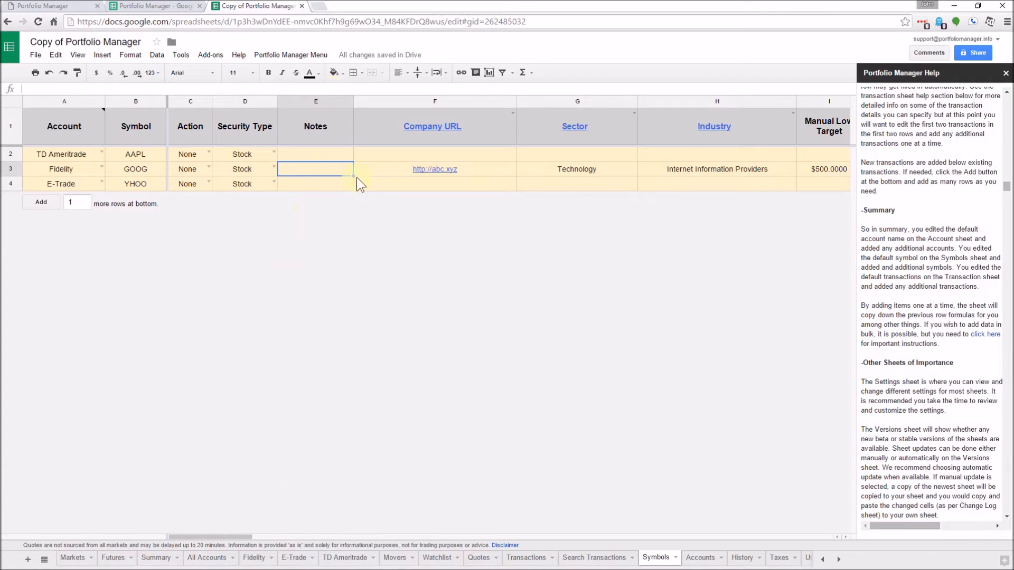
{"action": "left_click", "coordinate": [501, 167]}
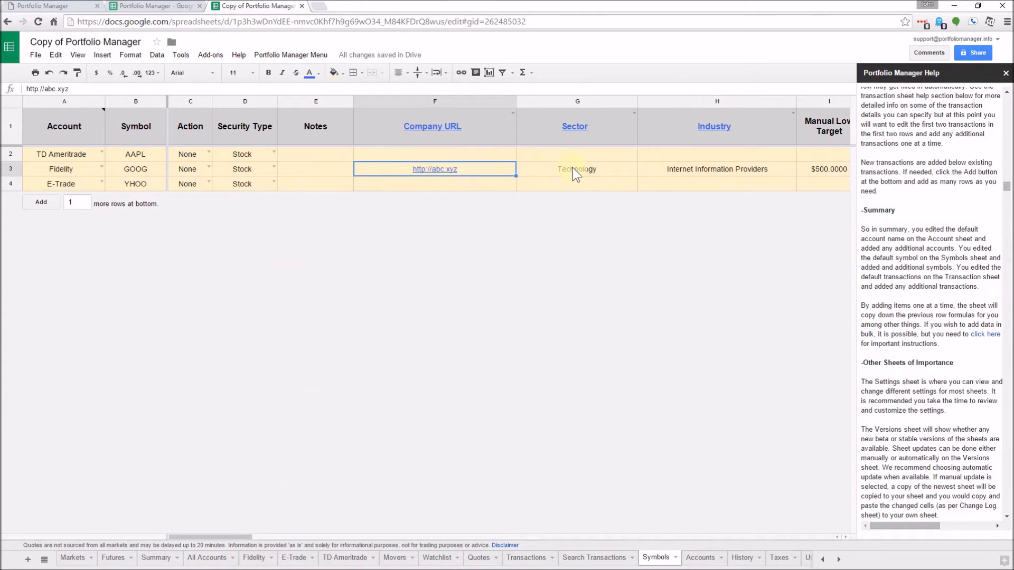
Step: Retrieve the missing company URLs and the missing sectors for the symbols, dismissing each sheet message
{"action": "double_click", "coordinate": [512, 114]}
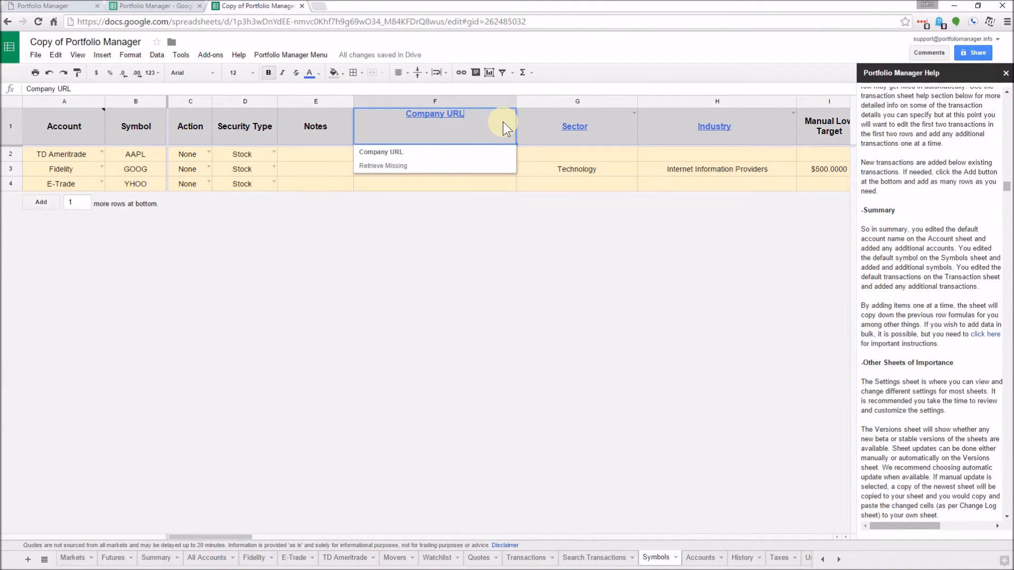
{"action": "left_click", "coordinate": [376, 165]}
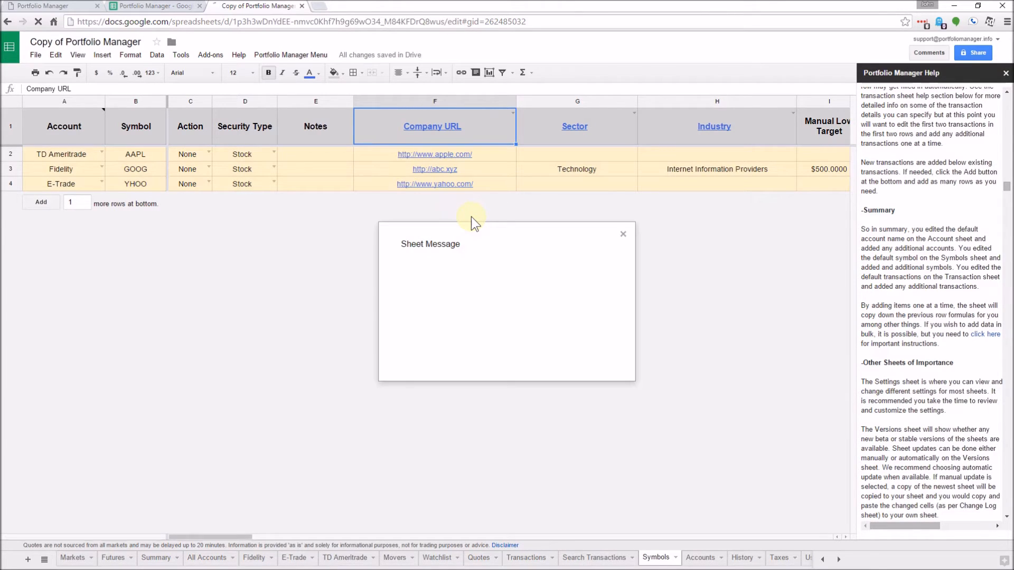
{"action": "left_click", "coordinate": [510, 310]}
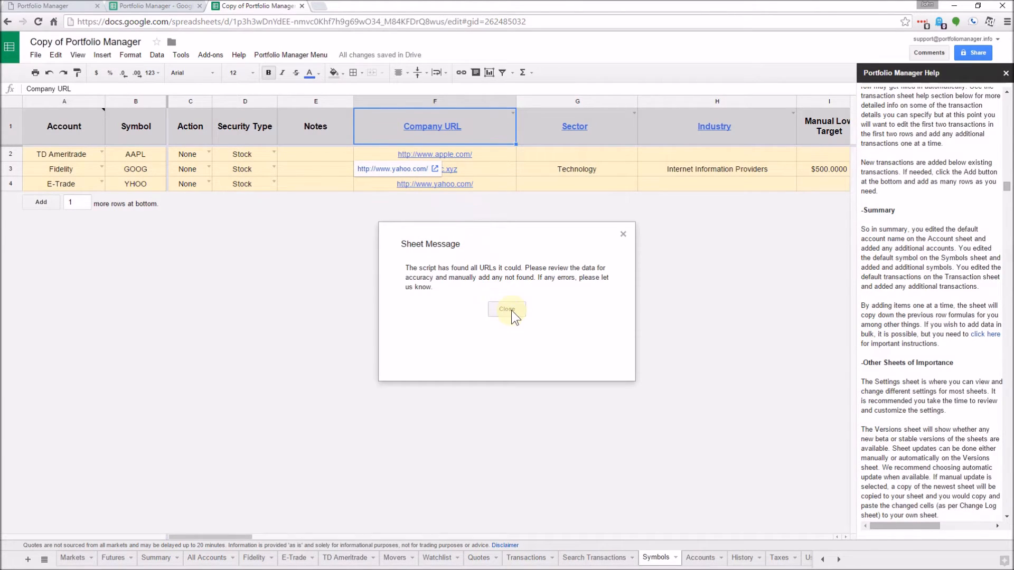
{"action": "left_click", "coordinate": [634, 113]}
{"action": "left_click", "coordinate": [549, 166]}
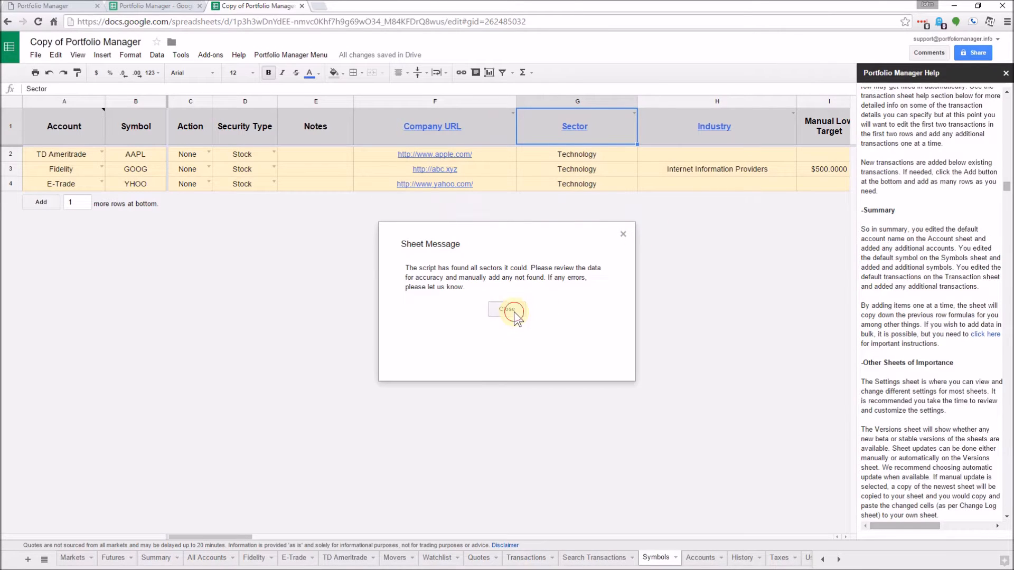
{"action": "left_click", "coordinate": [515, 312]}
Step: Retrieve the missing industries for the symbols and dismiss the sheet message
{"action": "left_click", "coordinate": [793, 112]}
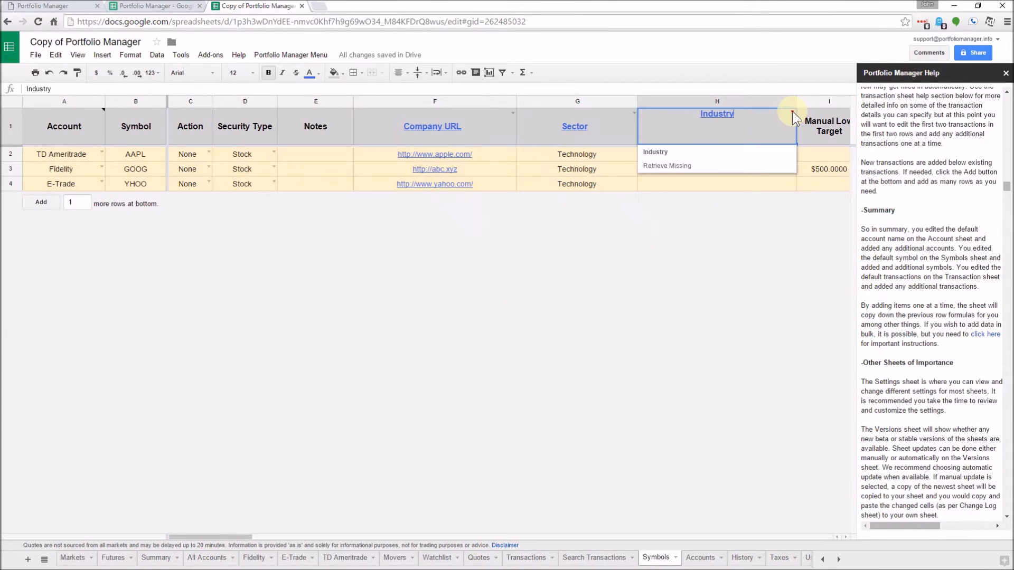
{"action": "left_click", "coordinate": [687, 165]}
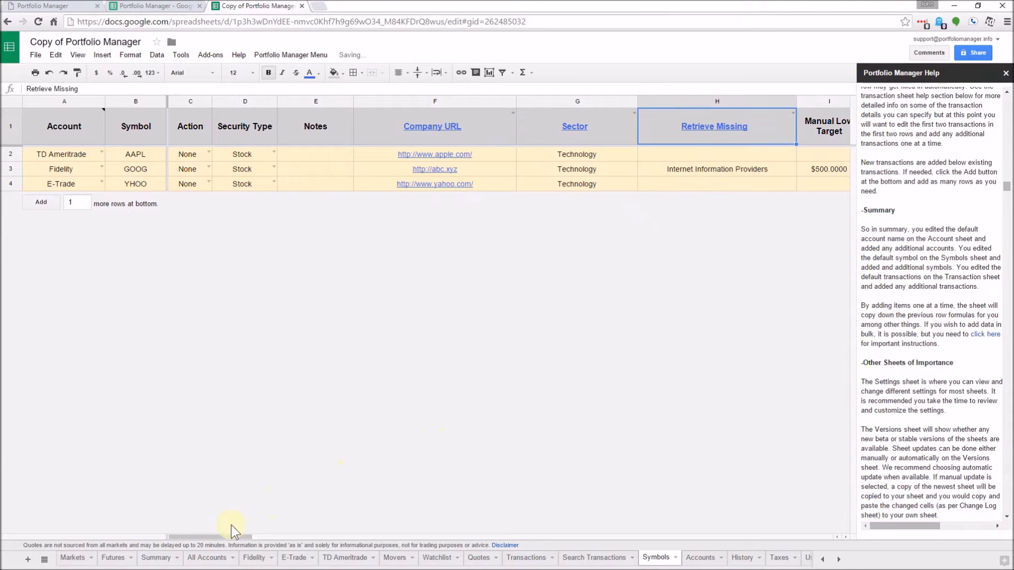
{"action": "left_click_drag", "start_coordinate": [205, 542], "coordinate": [270, 544]}
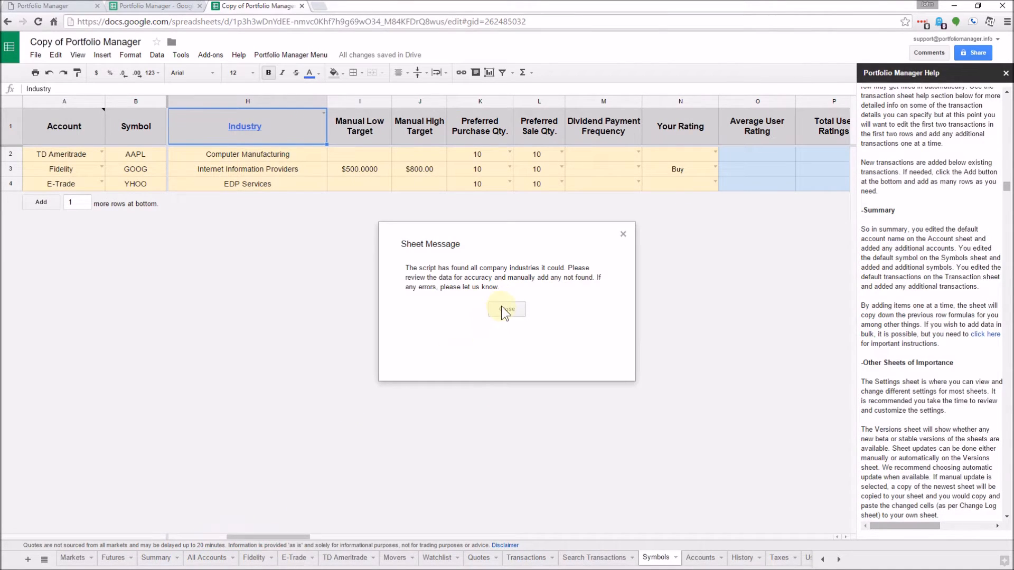
{"action": "left_click", "coordinate": [506, 309]}
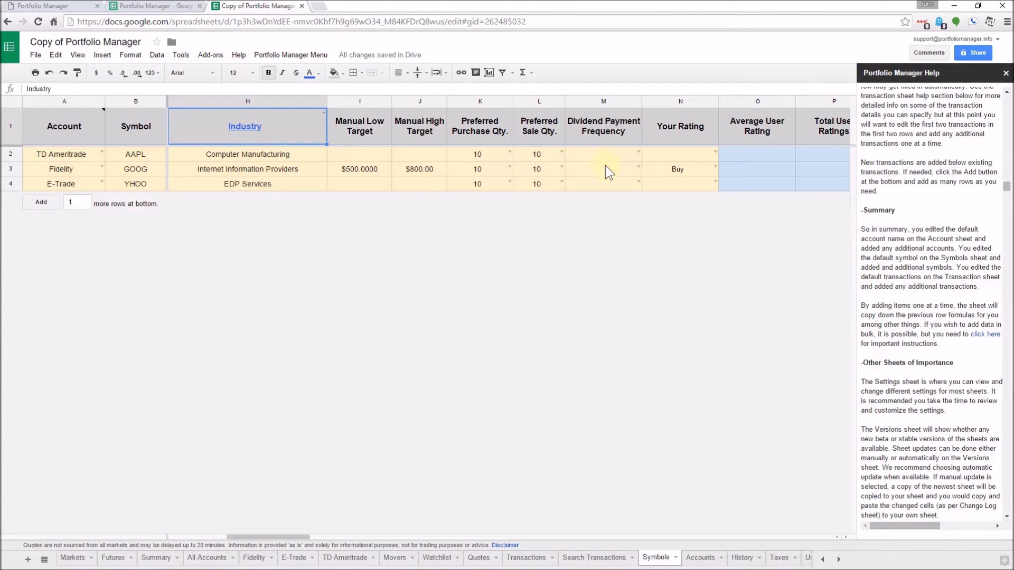
Step: Examine the Dividend Payment Frequency and Your Rating columns, the user rating columns, and the available Symbols update and retrieval commands
{"action": "left_click", "coordinate": [637, 168]}
{"action": "left_click", "coordinate": [663, 170]}
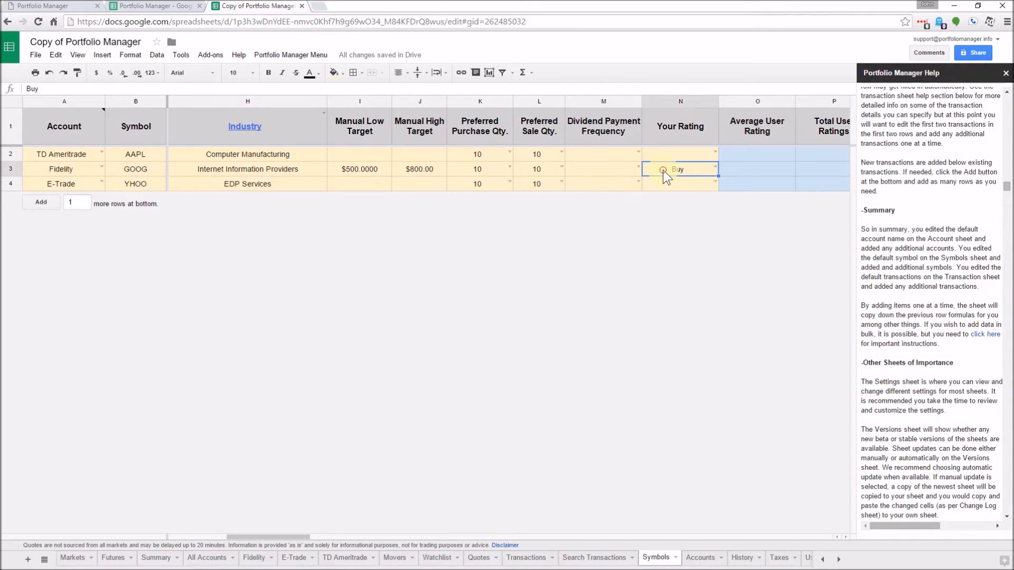
{"action": "left_click", "coordinate": [715, 167]}
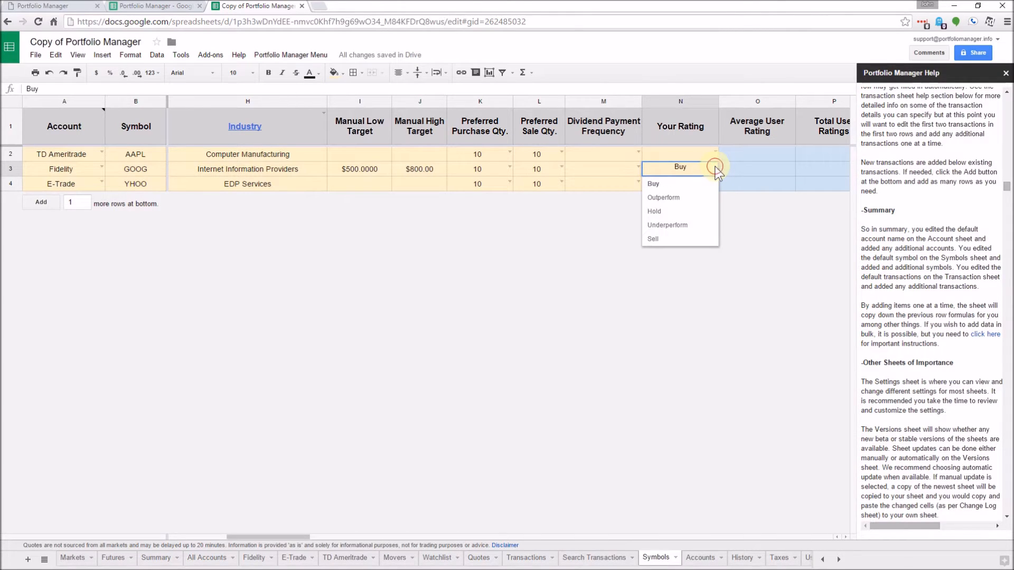
{"action": "left_click", "coordinate": [694, 154]}
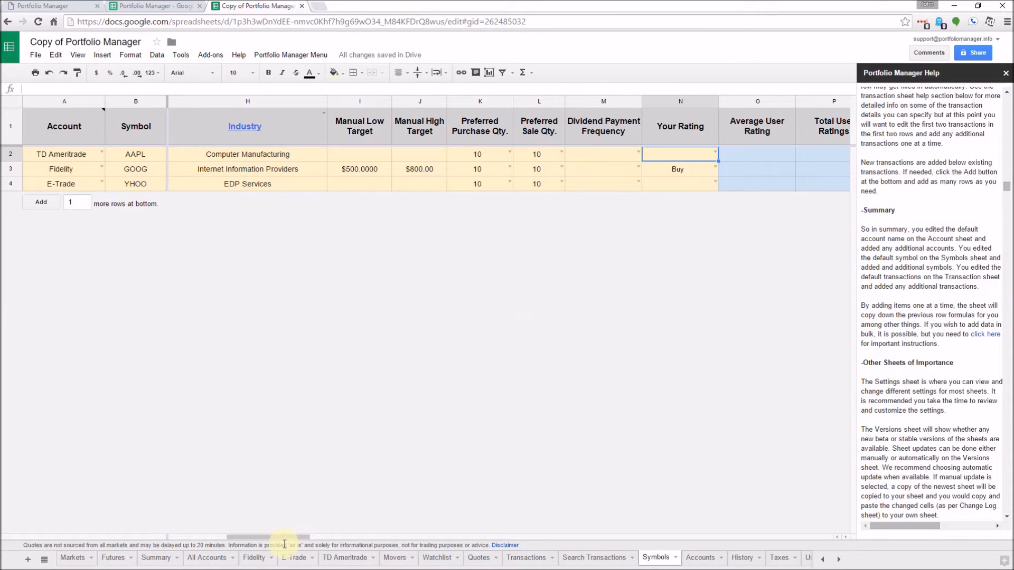
{"action": "left_click_drag", "start_coordinate": [288, 538], "coordinate": [318, 540]}
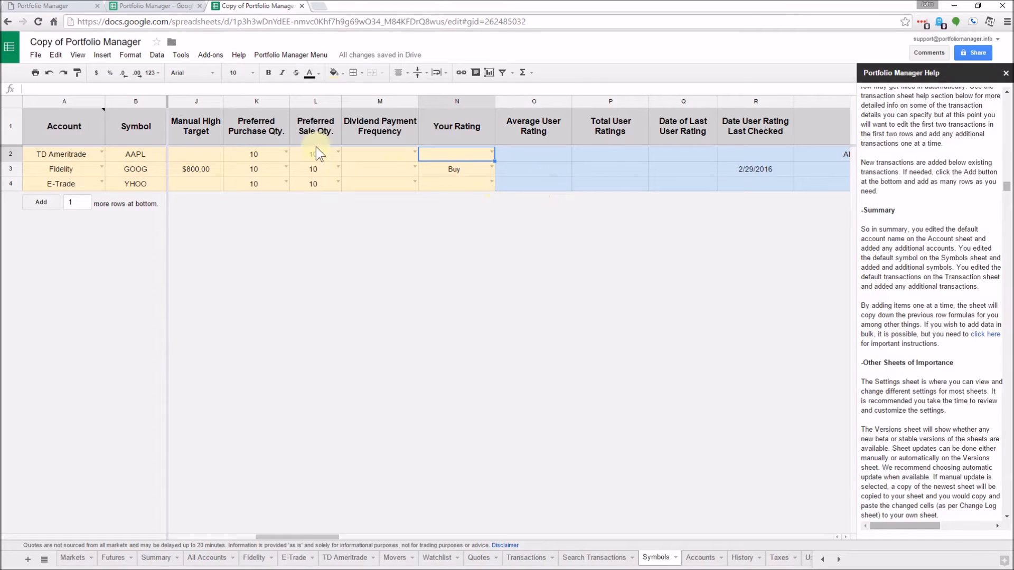
{"action": "left_click", "coordinate": [290, 55]}
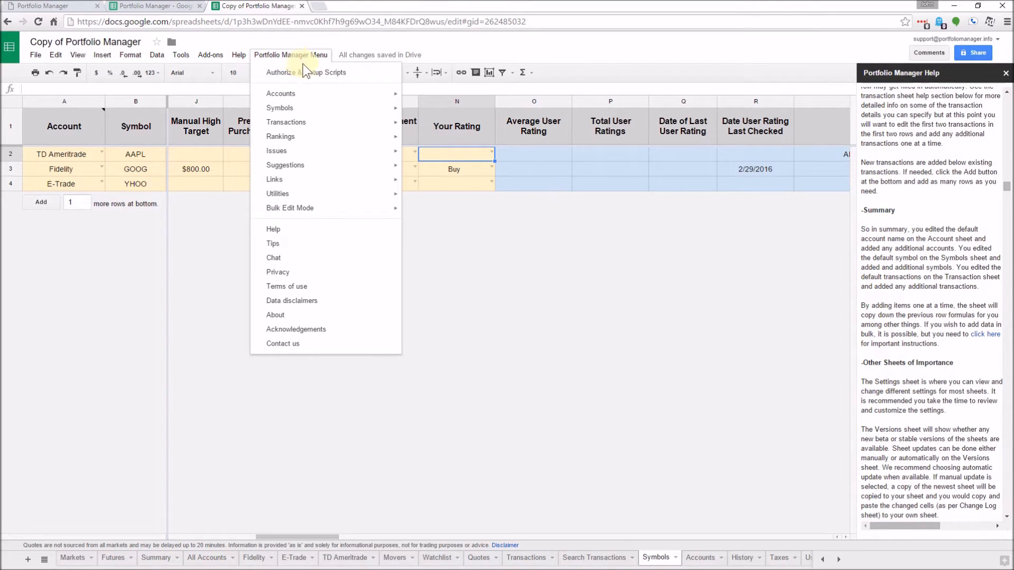
{"action": "mouse_move", "coordinate": [294, 113]}
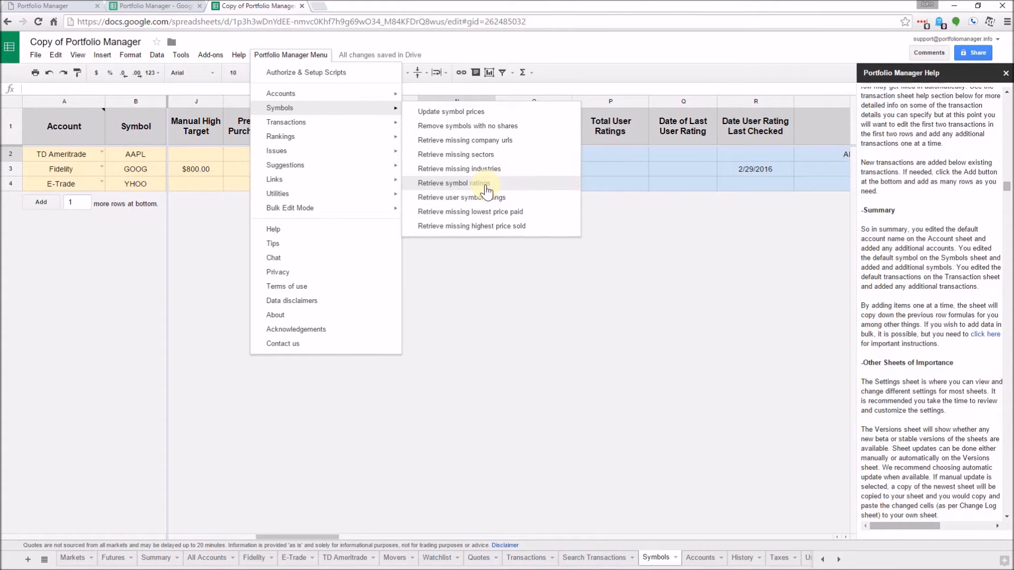
{"action": "left_click", "coordinate": [626, 242]}
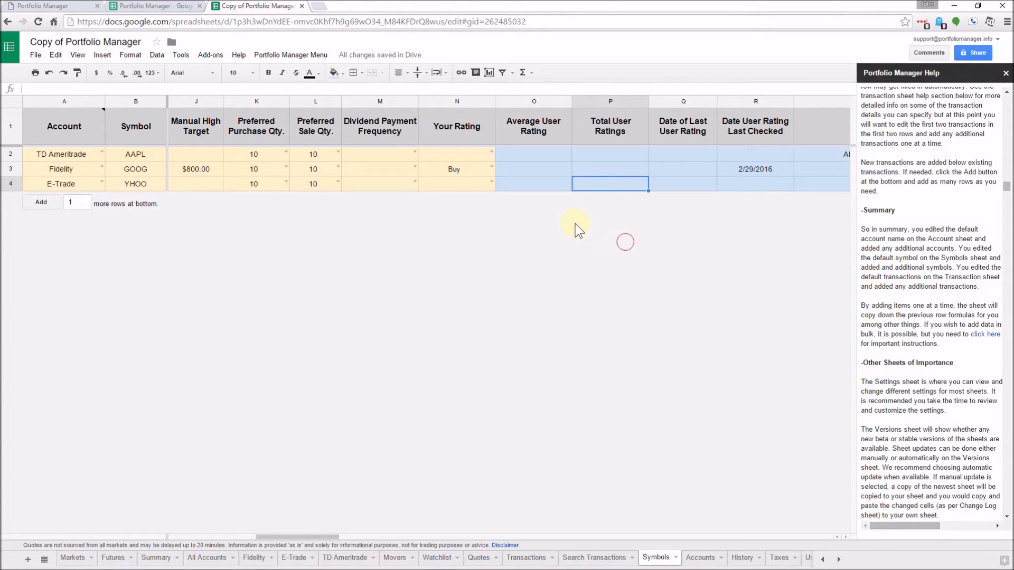
{"action": "left_click_drag", "start_coordinate": [280, 535], "coordinate": [170, 533]}
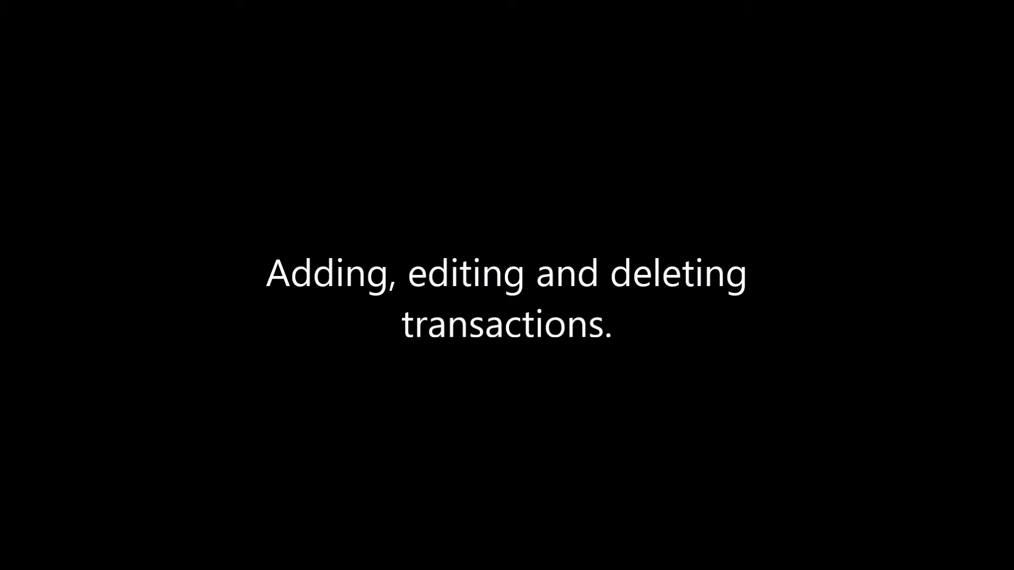
Step: Add 2 rows at the bottom of the Transactions sheet
{"action": "left_click", "coordinate": [397, 362]}
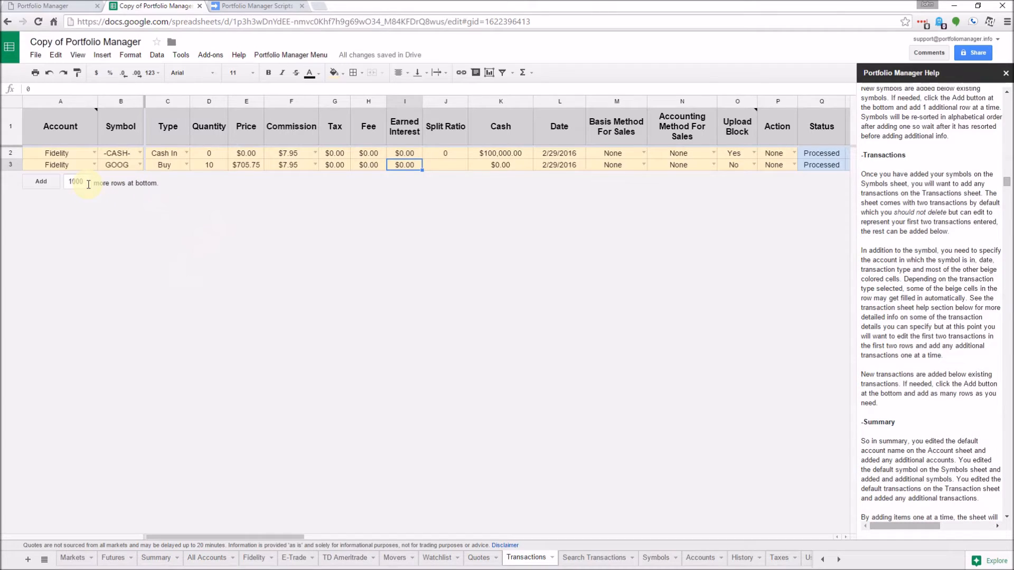
{"action": "left_click_drag", "start_coordinate": [89, 184], "coordinate": [62, 188]}
{"action": "left_click", "coordinate": [50, 184]}
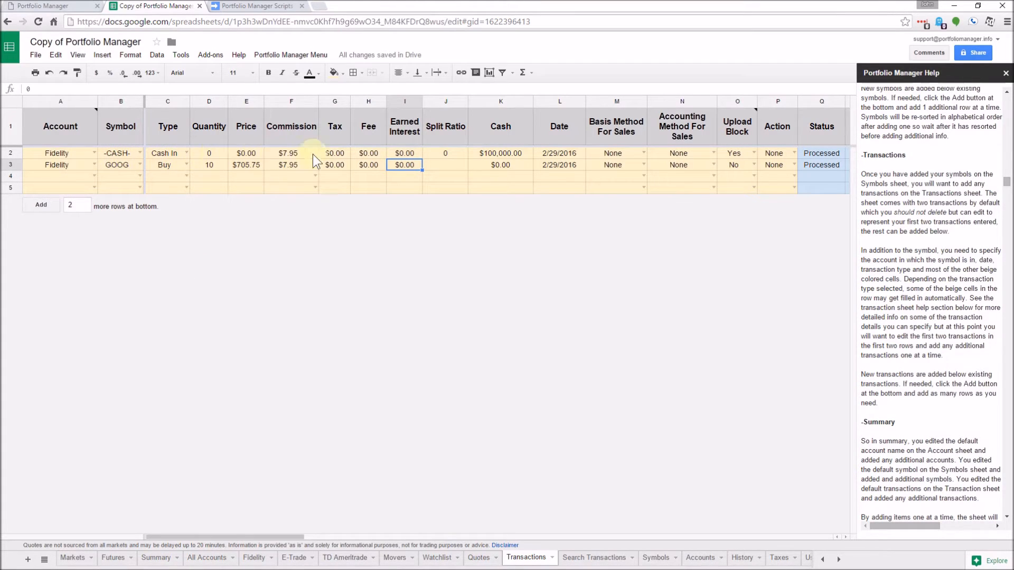
Step: Set the cash amount of the Fidelity Cash In transaction to 50000
{"action": "left_click", "coordinate": [495, 156]}
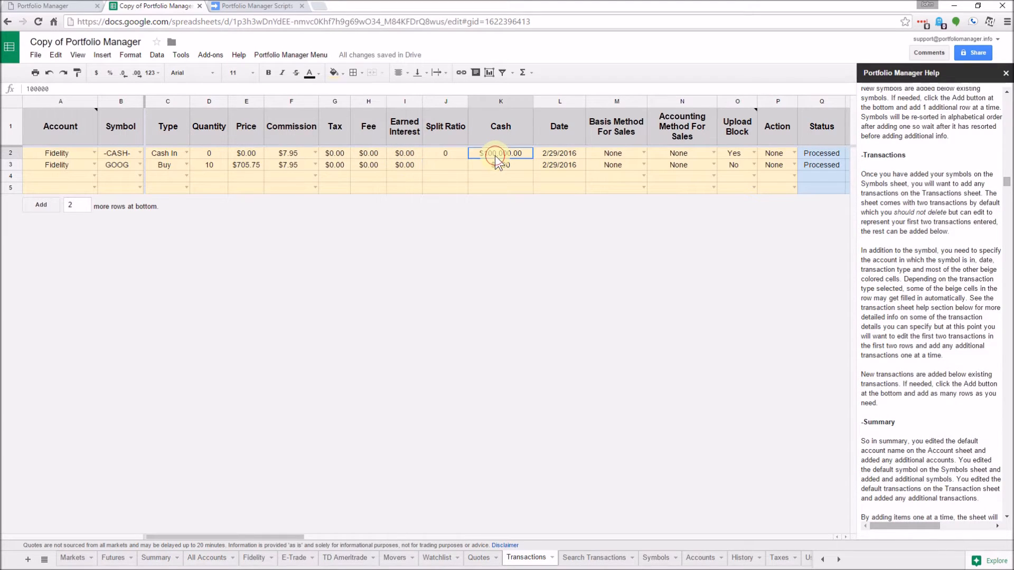
{"action": "type", "text": "50000"}
{"action": "key", "text": "Return"}
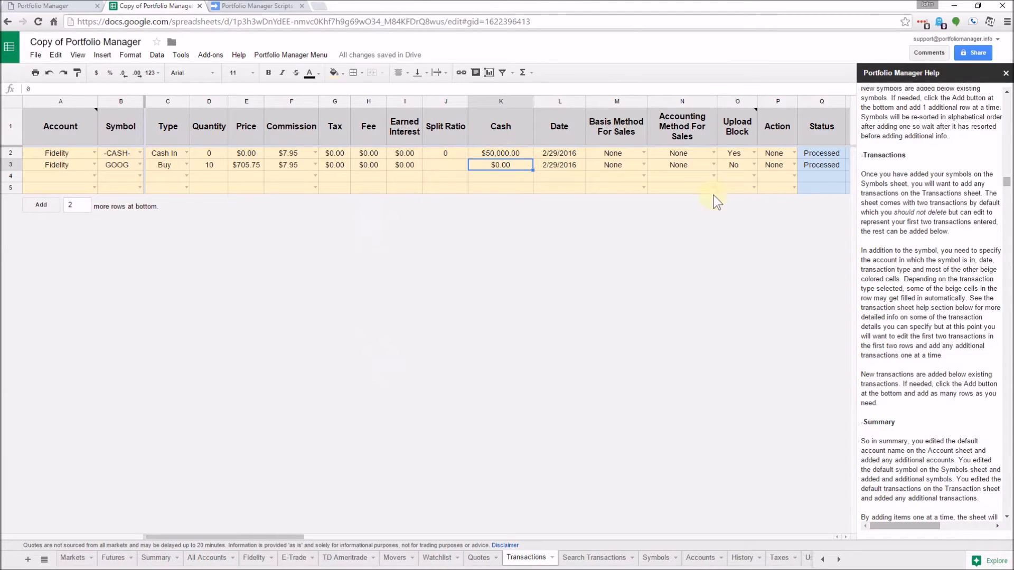
Step: Look up the Transactions sheet description in the Portfolio Manager help
{"action": "scroll", "coordinate": [925, 318], "scroll_direction": "down", "scroll_amount": 3}
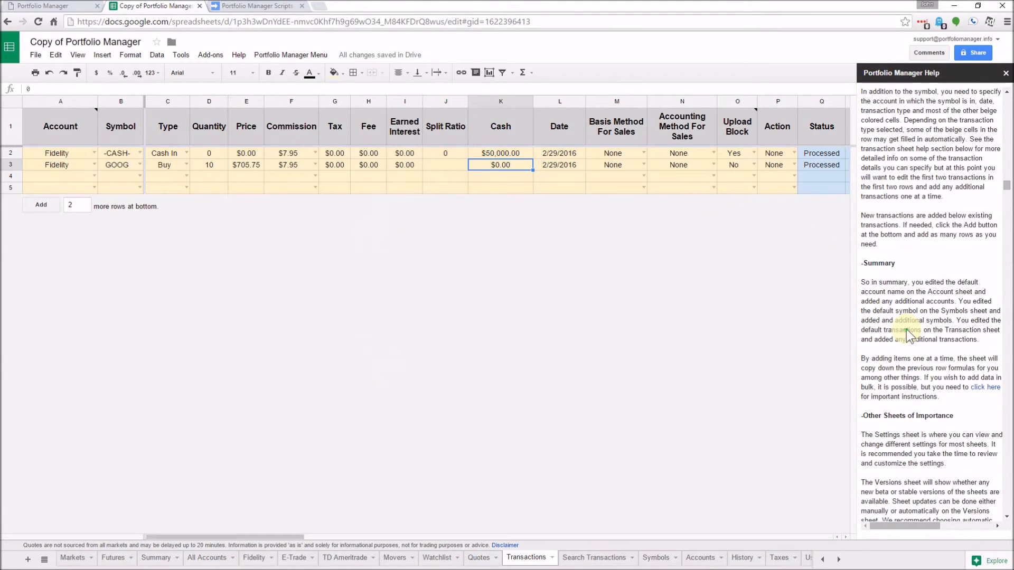
{"action": "scroll", "coordinate": [951, 388], "scroll_direction": "down", "scroll_amount": 4}
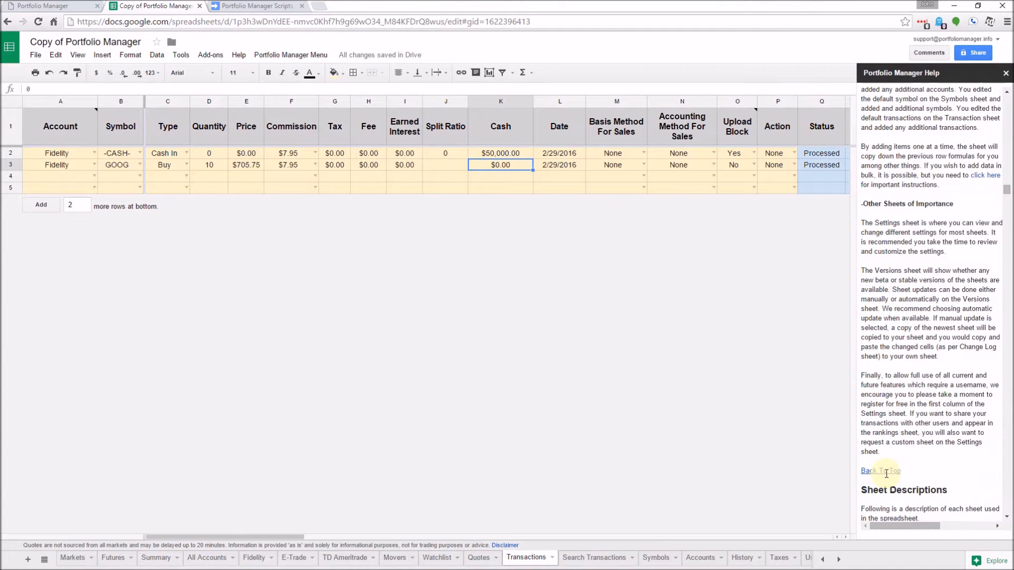
{"action": "left_click", "coordinate": [892, 471]}
{"action": "left_click", "coordinate": [878, 273]}
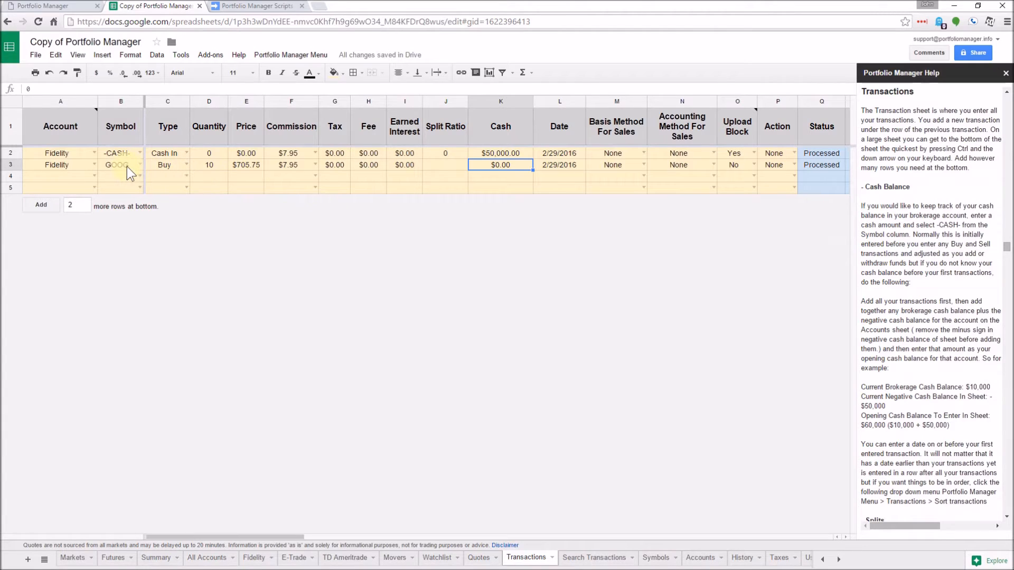
Step: Start a new transaction in row 4 with account E-Trade, symbol YHOO and type Buy
{"action": "left_click", "coordinate": [93, 178]}
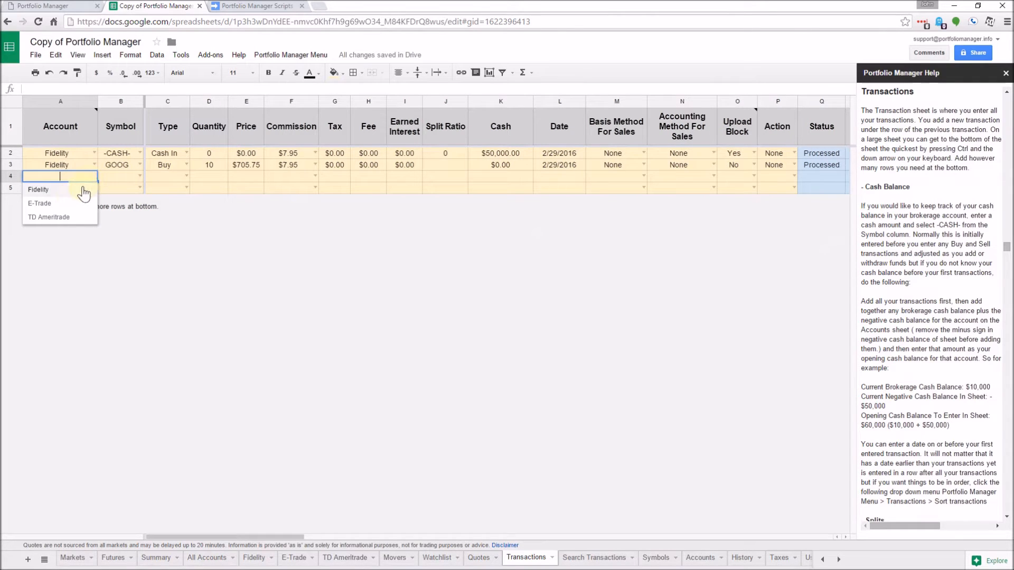
{"action": "left_click", "coordinate": [67, 204]}
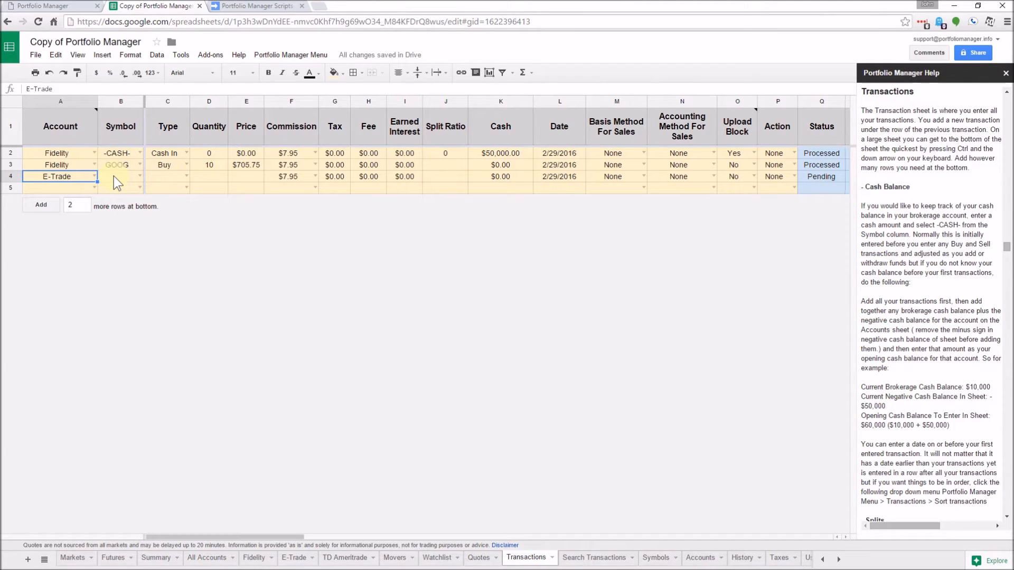
{"action": "left_click", "coordinate": [113, 176]}
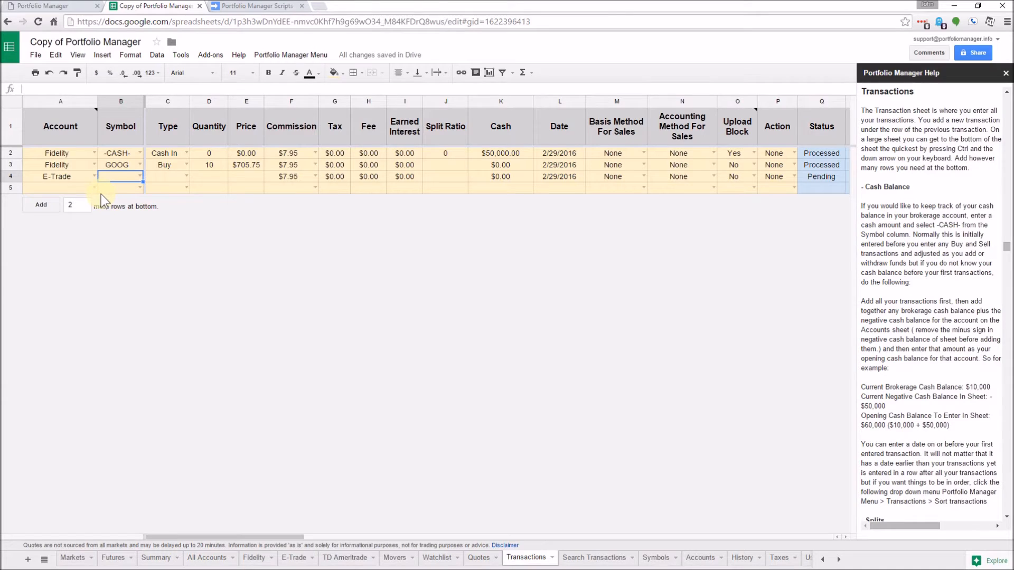
{"action": "type", "text": "y"}
{"action": "left_click", "coordinate": [120, 190]}
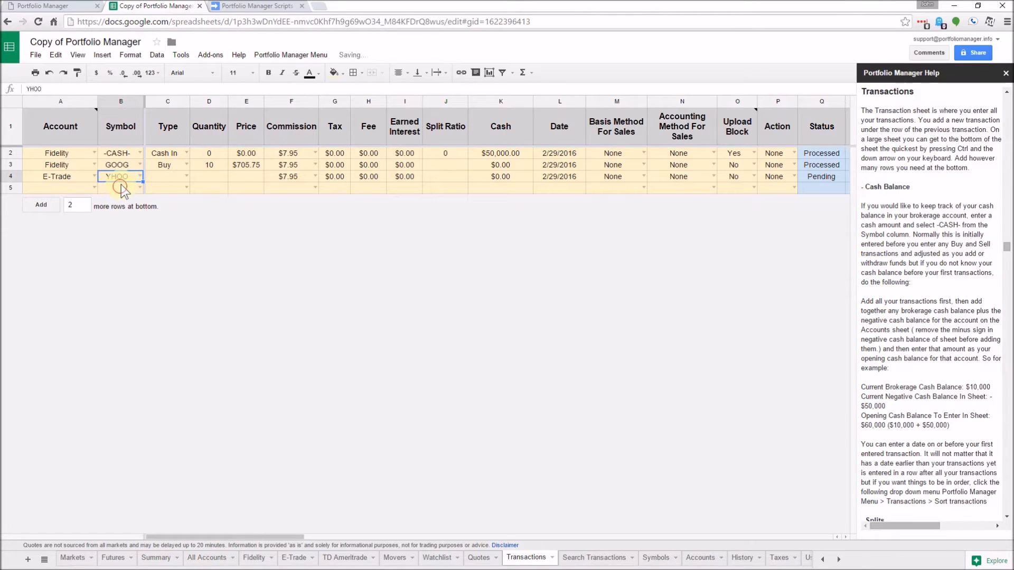
{"action": "double_click", "coordinate": [185, 176]}
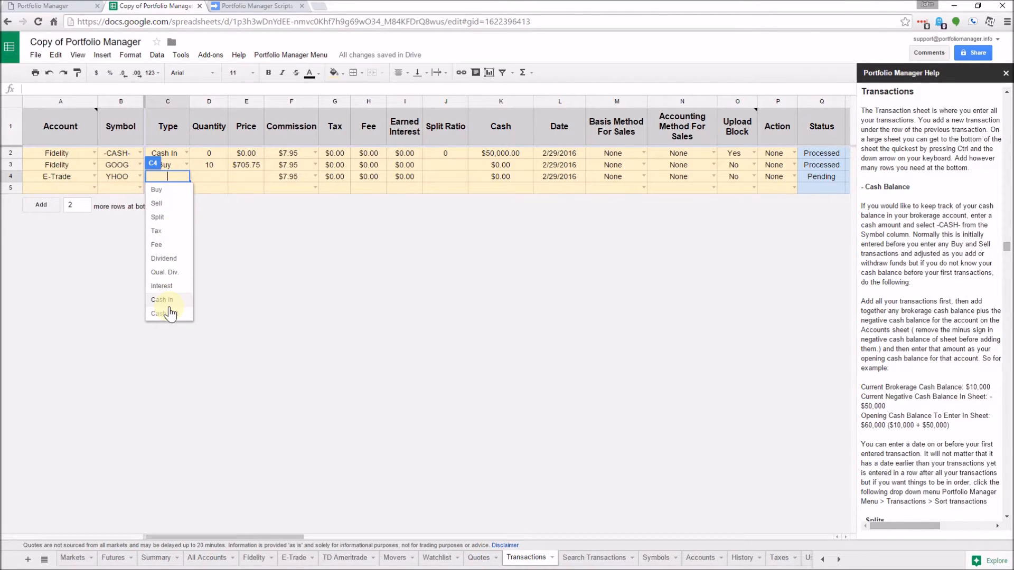
{"action": "left_click", "coordinate": [173, 196]}
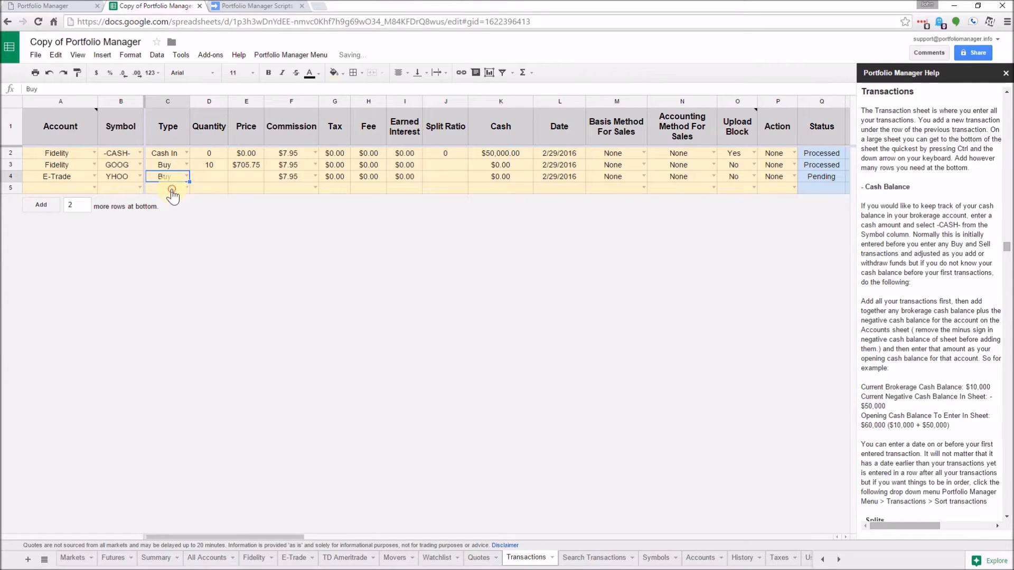
Step: Set the E-Trade YHOO purchase's quantity to 10 and its price to 31.36
{"action": "left_click", "coordinate": [211, 175]}
{"action": "type", "text": "10"}
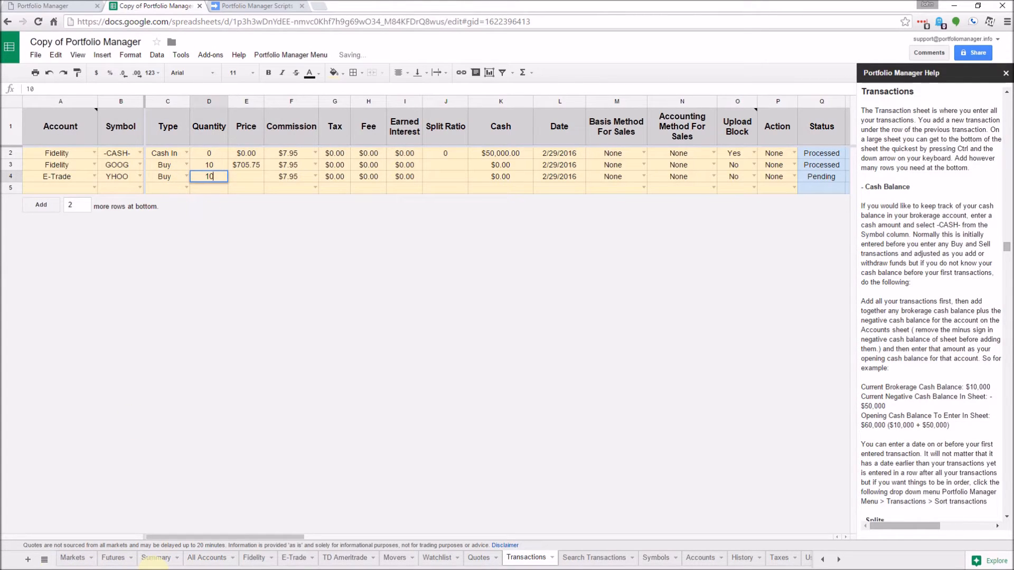
{"action": "key", "text": "Tab"}
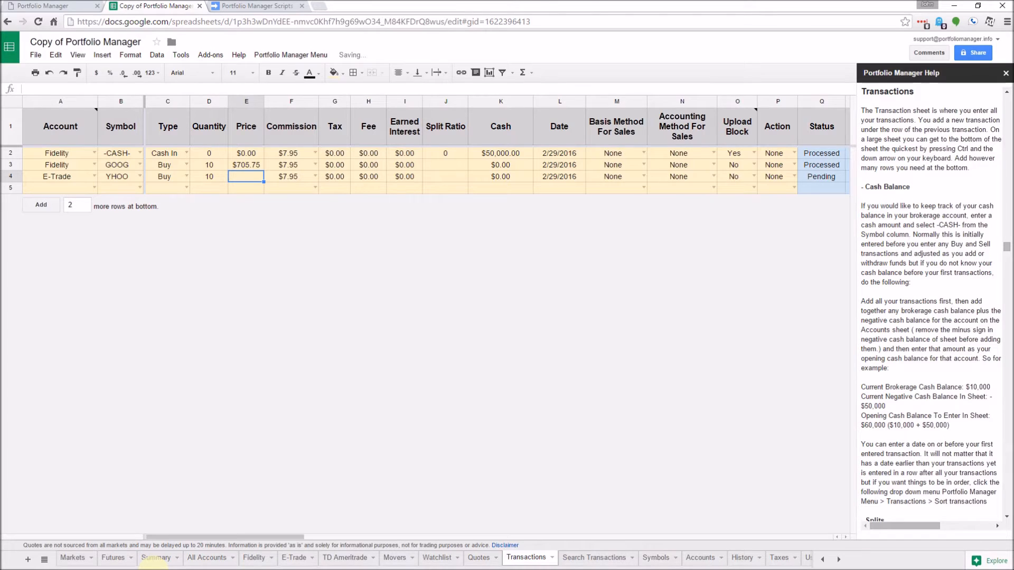
{"action": "type", "text": "31.36"}
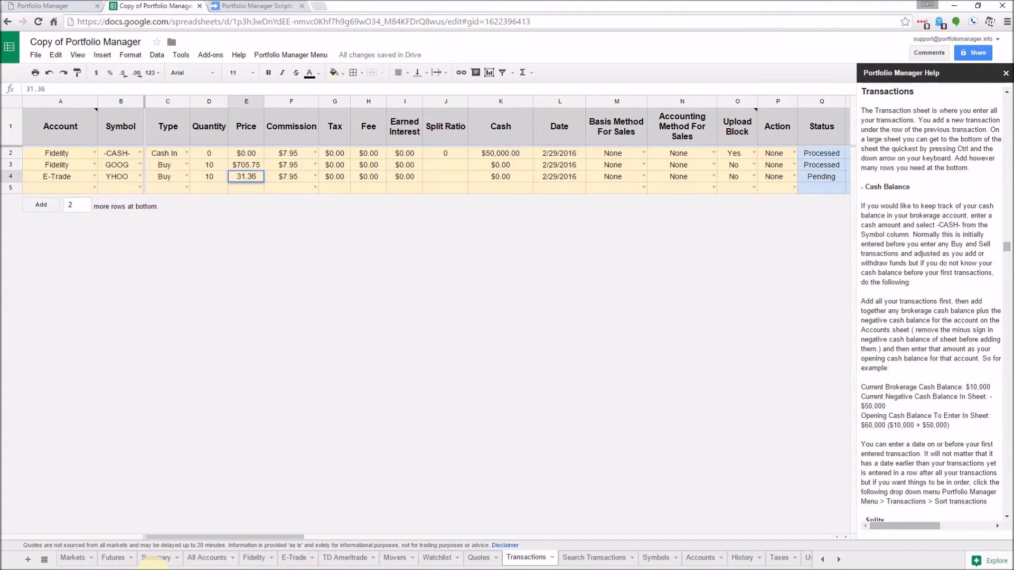
{"action": "key", "text": "Tab"}
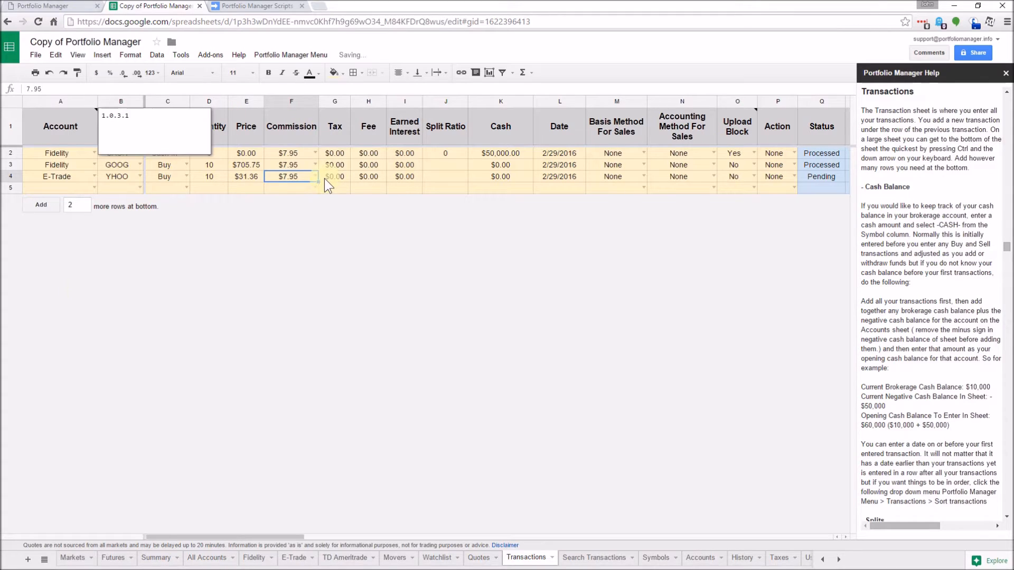
Step: Examine the commission choices and the Tax, Earned Interest, Split Ratio and Cash cells of the YHOO transaction
{"action": "left_click", "coordinate": [316, 176]}
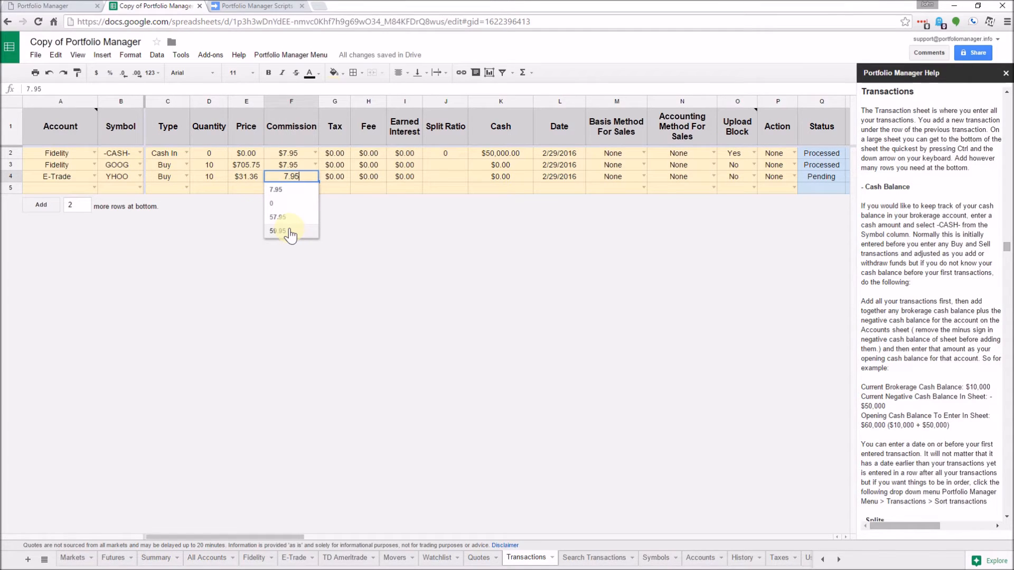
{"action": "left_click", "coordinate": [330, 177]}
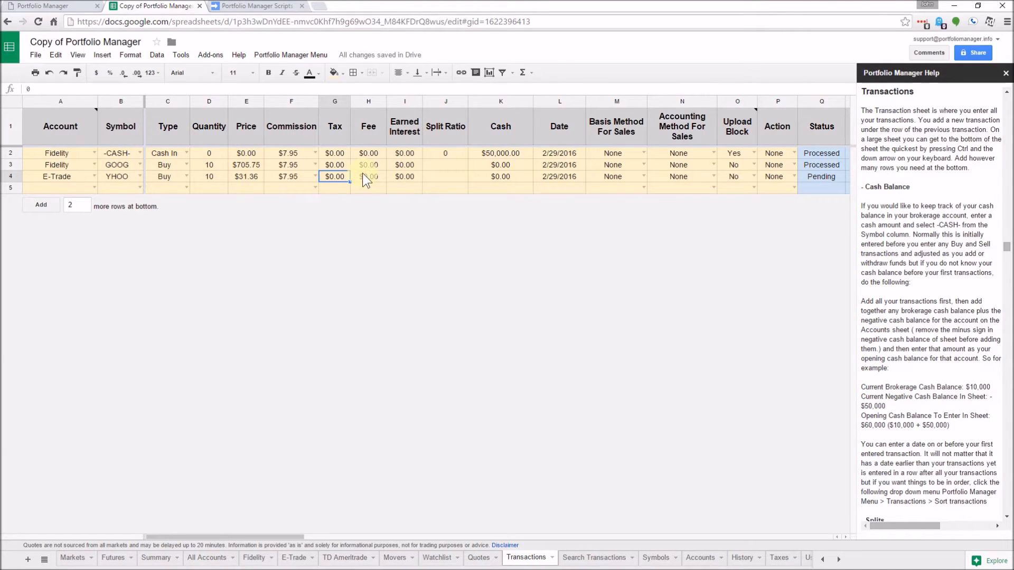
{"action": "left_click", "coordinate": [403, 178]}
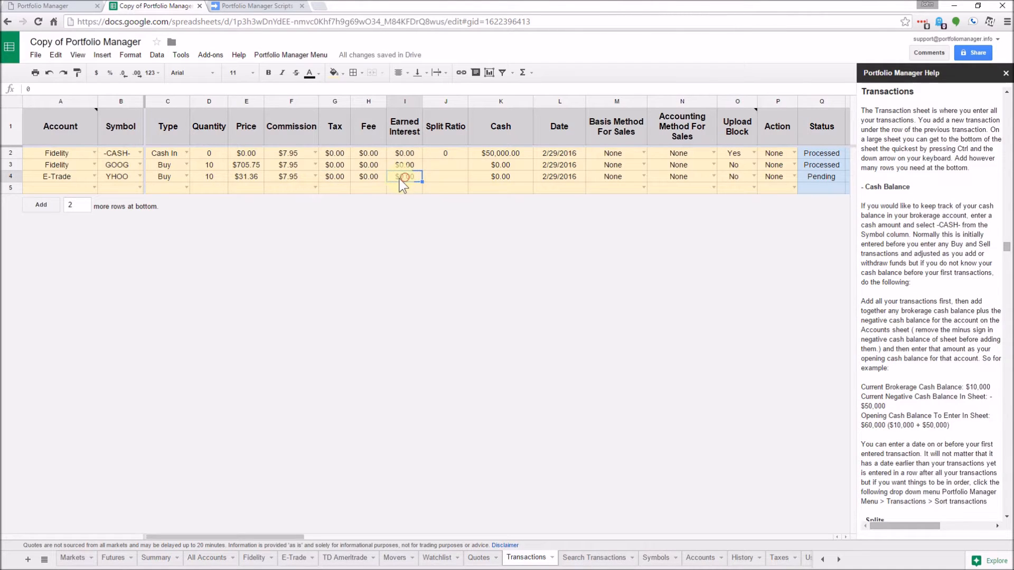
{"action": "left_click", "coordinate": [432, 179]}
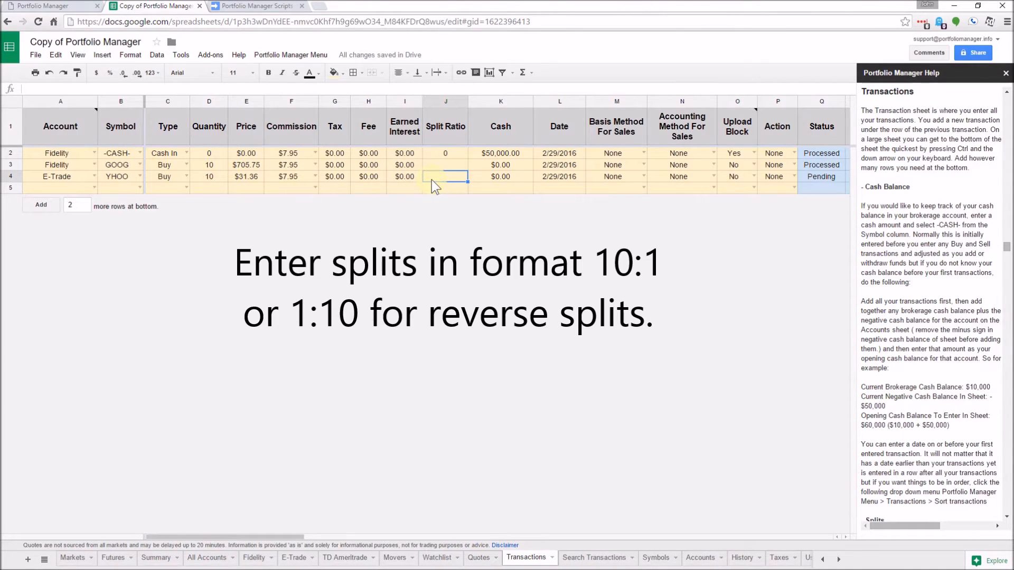
{"action": "left_click", "coordinate": [477, 176]}
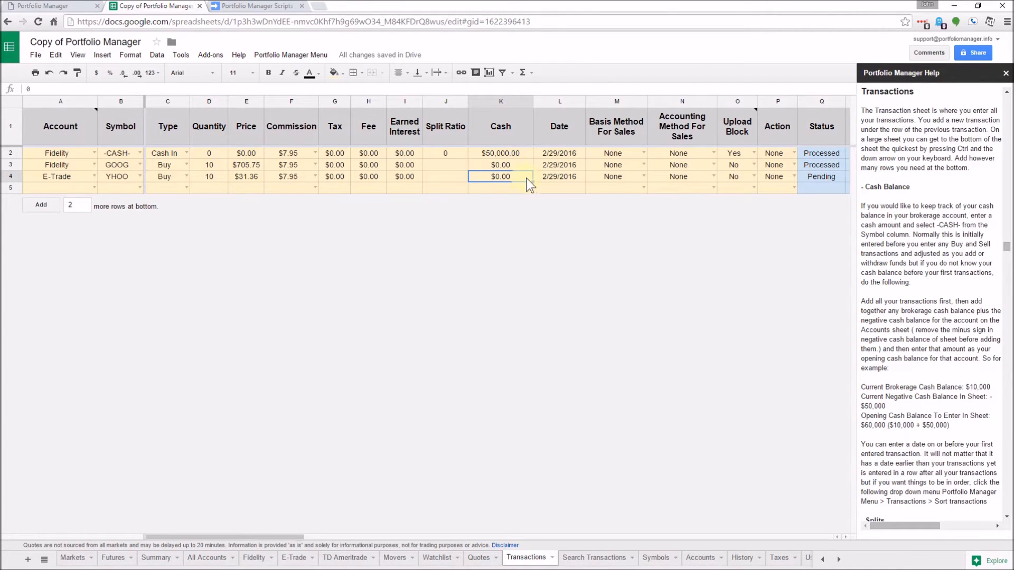
Step: Pick 2/29/2016 from the calendar as the YHOO transaction's date
{"action": "left_click", "coordinate": [562, 180]}
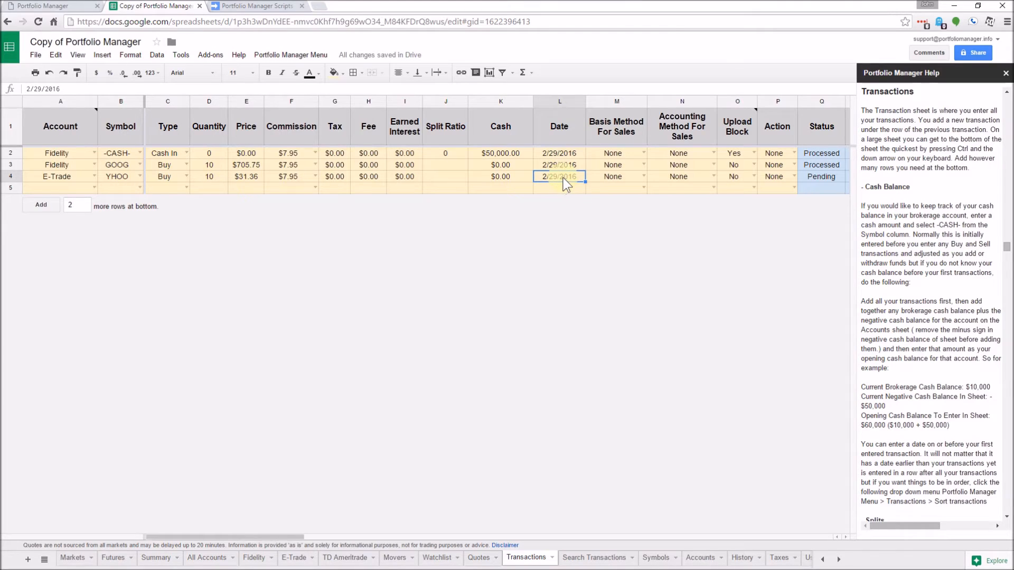
{"action": "double_click", "coordinate": [563, 178]}
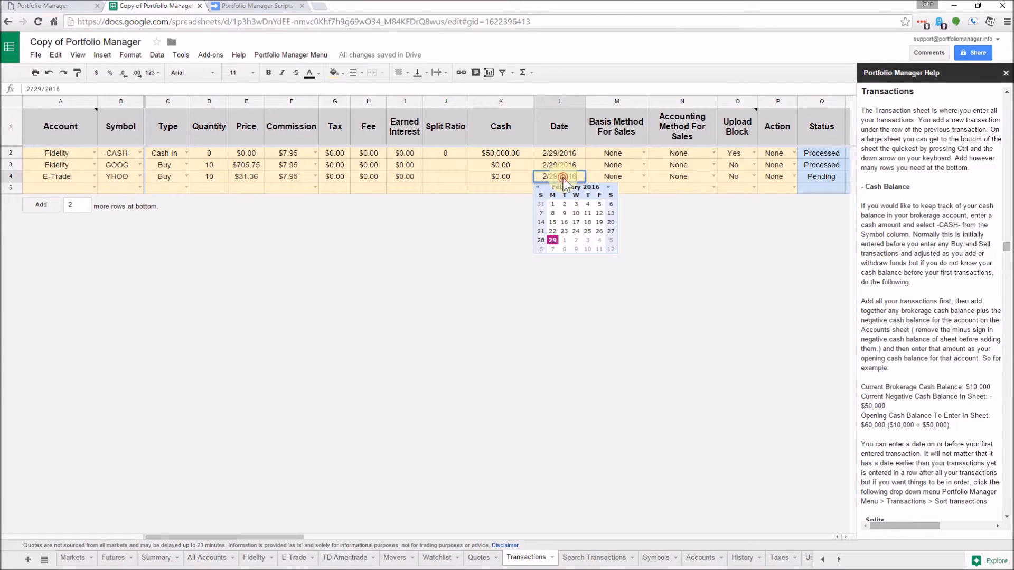
{"action": "left_click", "coordinate": [553, 241]}
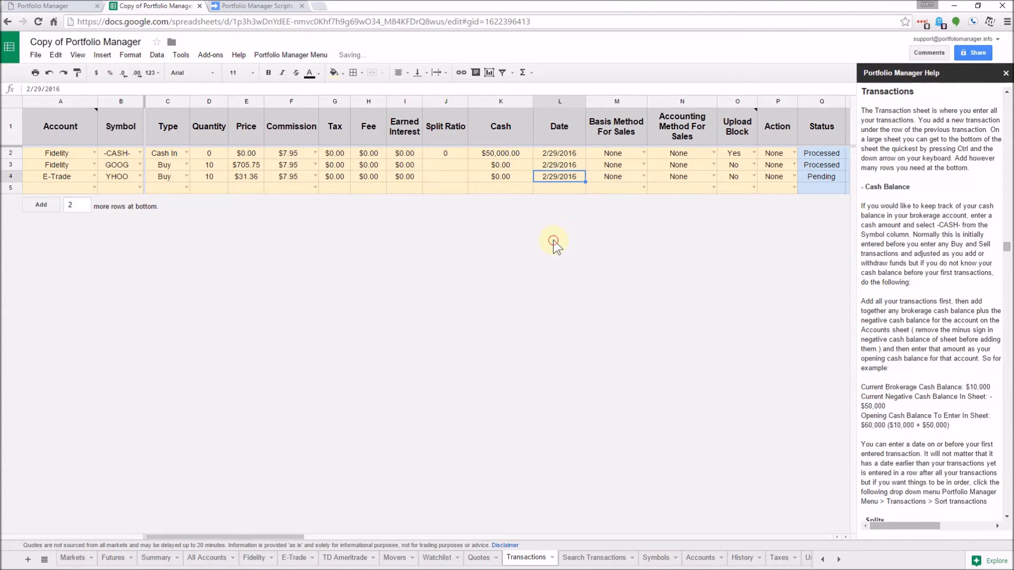
Step: Review the available Basis Method, Accounting Method and Upload Block options for the YHOO transaction
{"action": "left_click", "coordinate": [644, 176]}
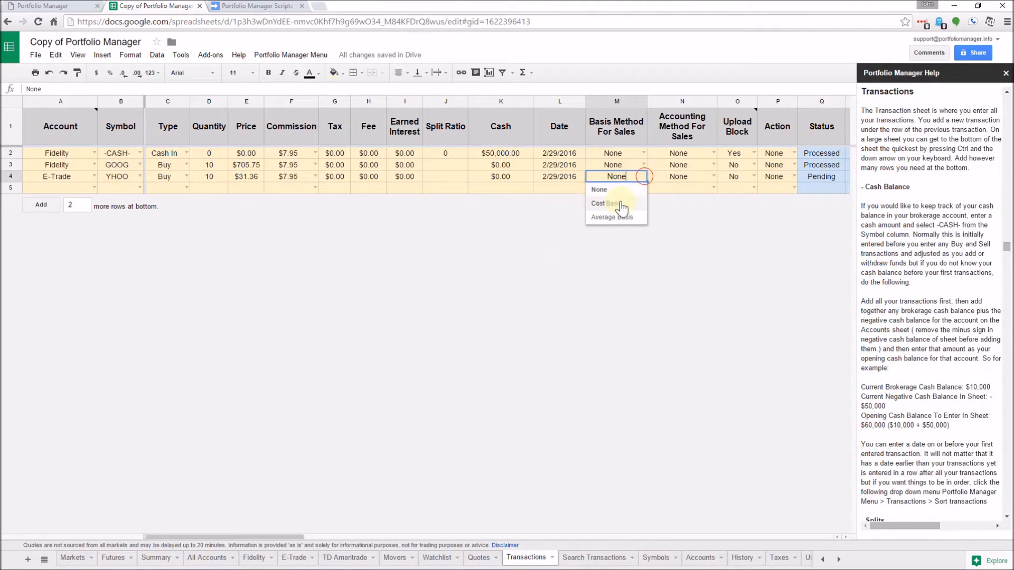
{"action": "left_click", "coordinate": [680, 176]}
{"action": "left_click", "coordinate": [711, 175]}
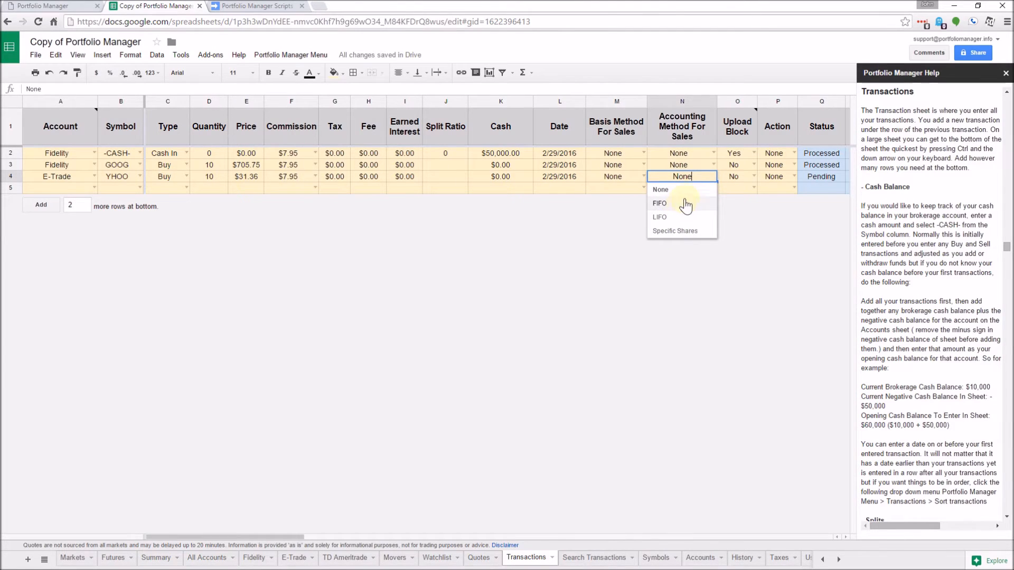
{"action": "left_click", "coordinate": [733, 179]}
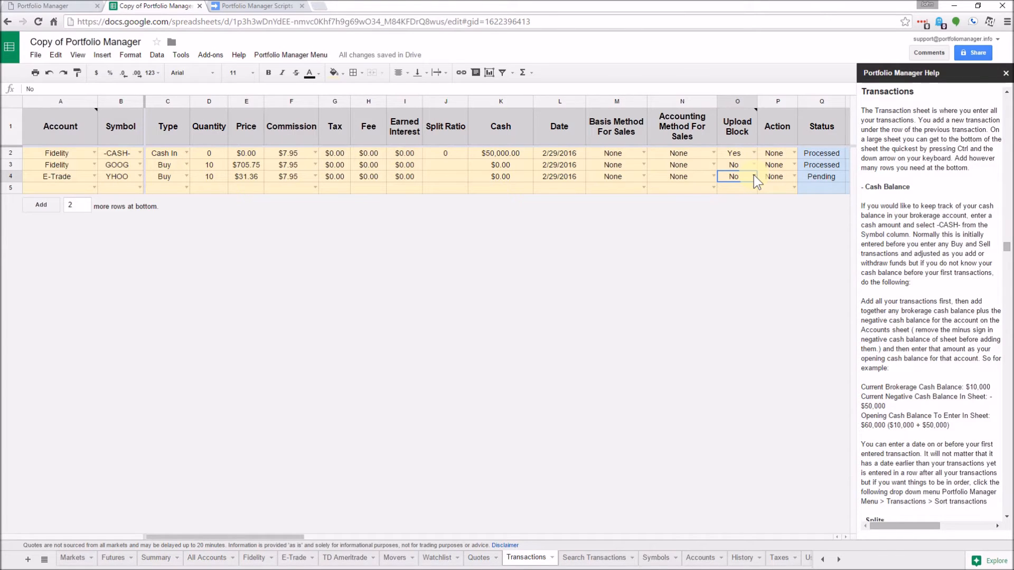
{"action": "left_click", "coordinate": [753, 175]}
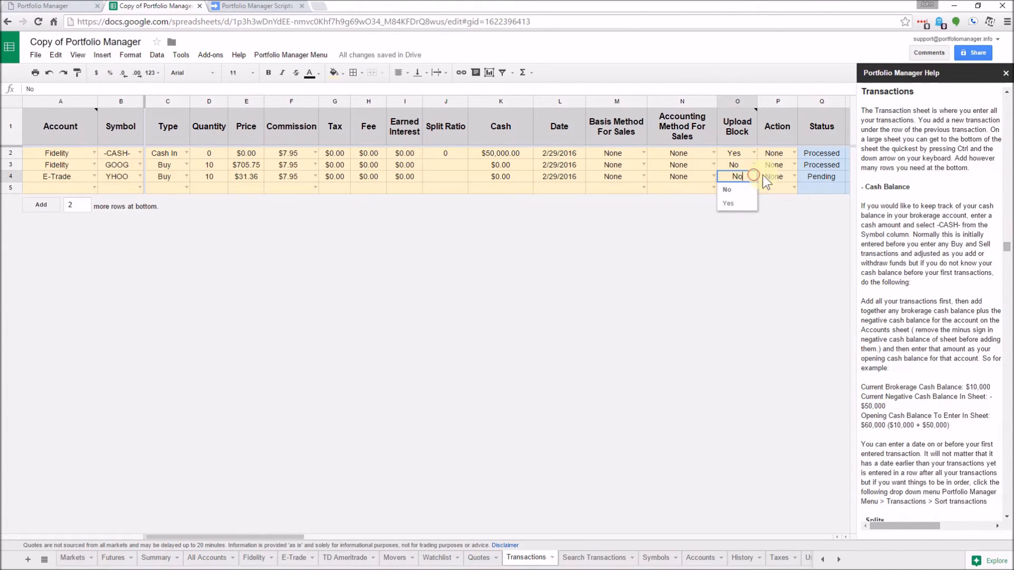
Step: Process the E-Trade YHOO transaction through its Action value and dismiss the sheet message
{"action": "left_click", "coordinate": [768, 175]}
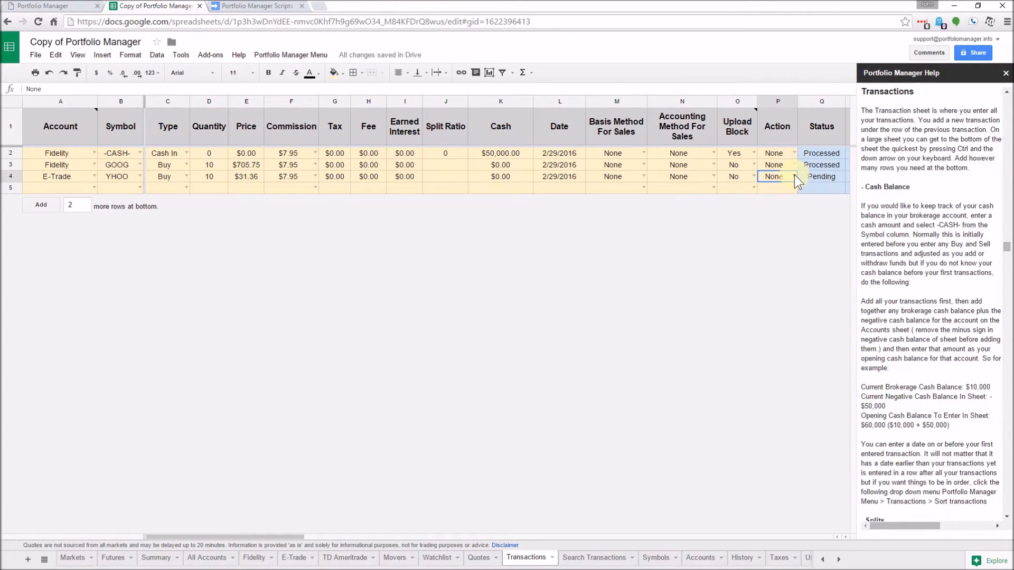
{"action": "left_click", "coordinate": [795, 176]}
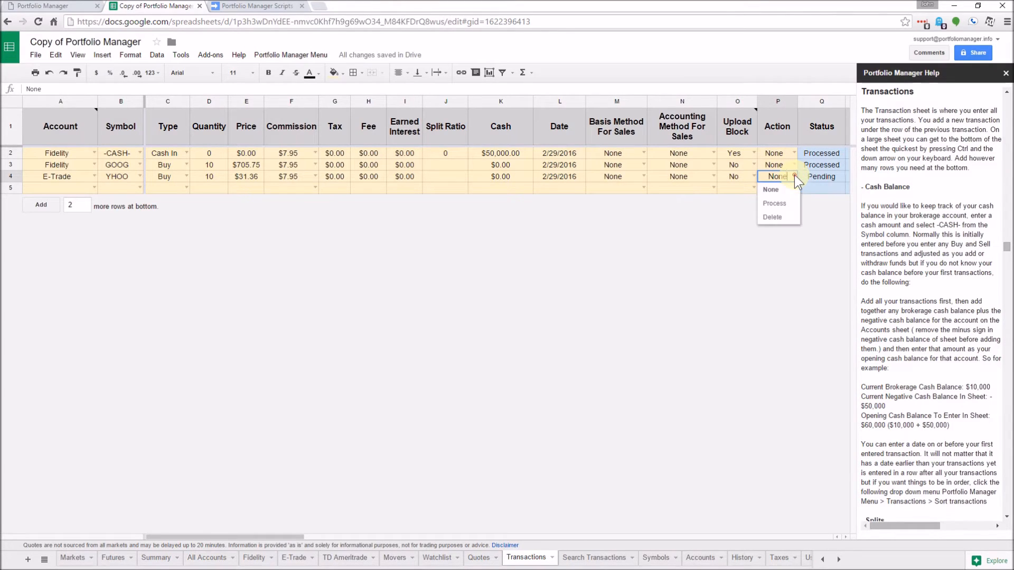
{"action": "left_click", "coordinate": [775, 205]}
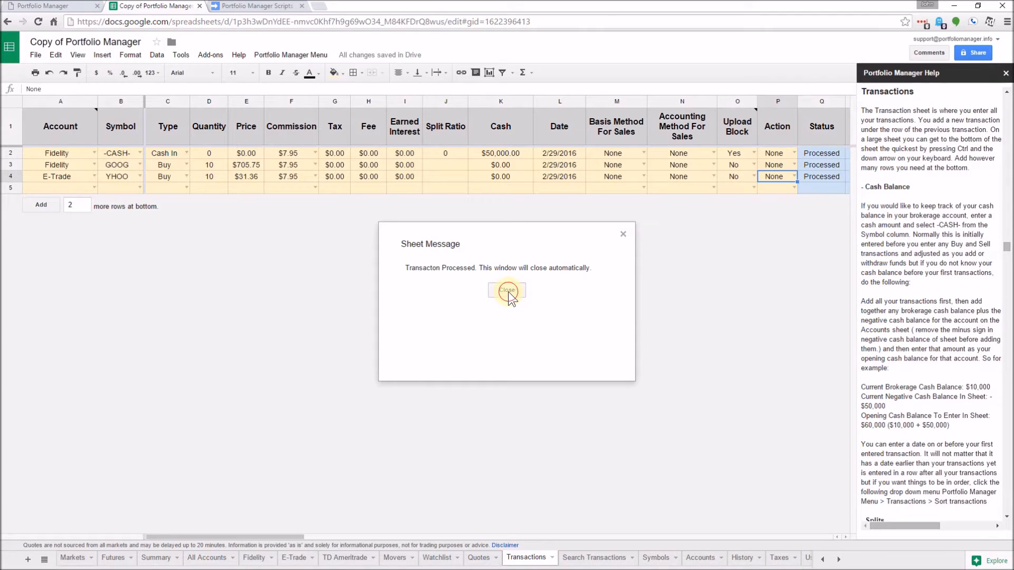
{"action": "left_click", "coordinate": [507, 291]}
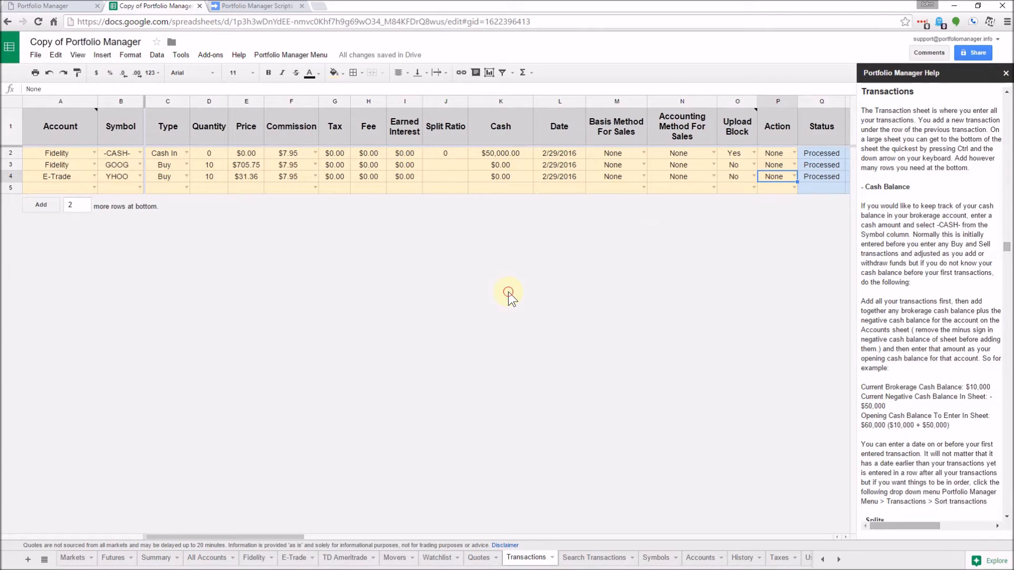
Step: Check the Status and Status Time of the YHOO transaction
{"action": "left_click", "coordinate": [813, 176]}
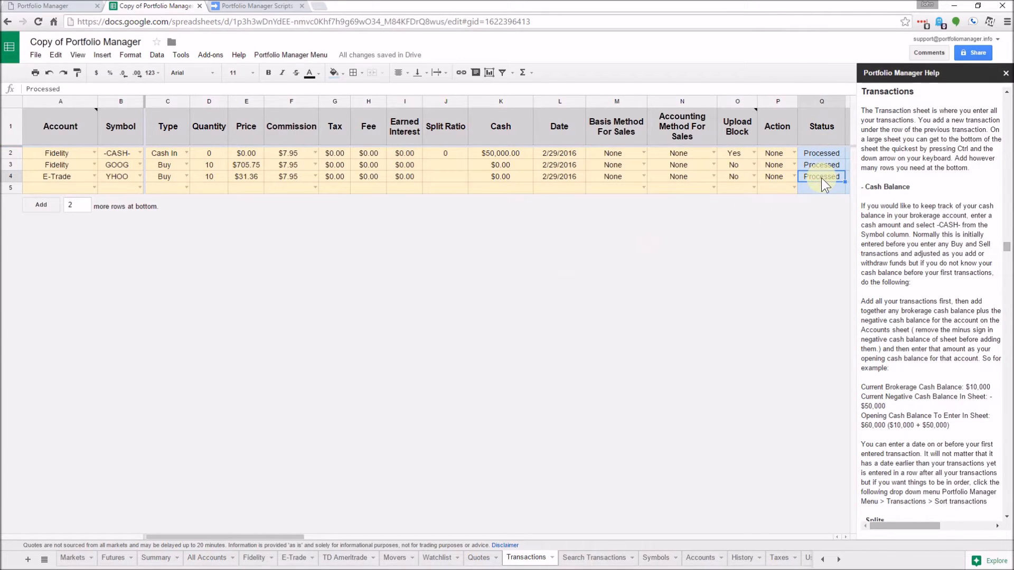
{"action": "left_click_drag", "start_coordinate": [235, 540], "coordinate": [275, 543]}
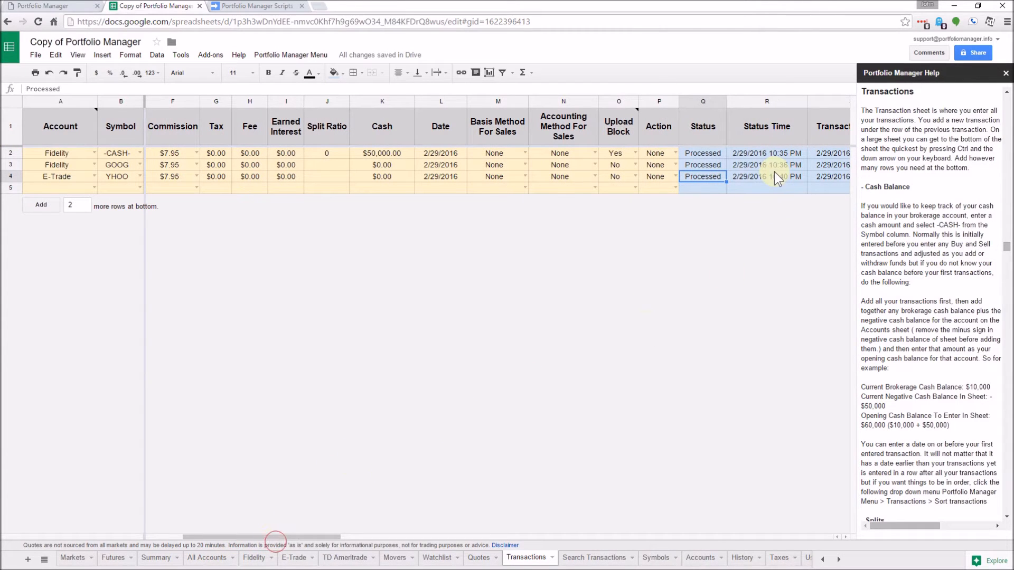
{"action": "left_click", "coordinate": [758, 178]}
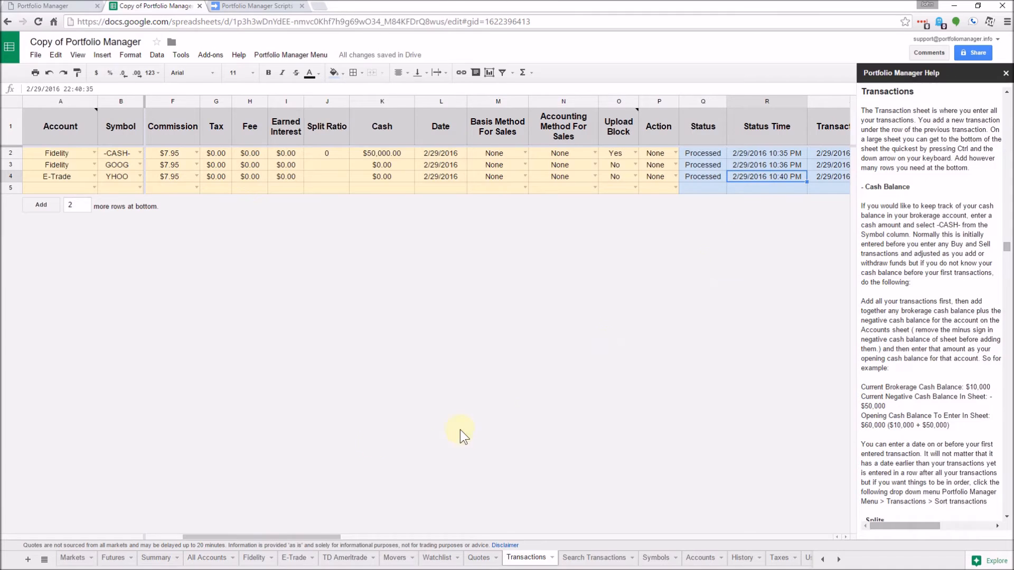
Step: Start a new transaction in row 5 with TD Ameritrade as the account and AAPL as the symbol
{"action": "left_click_drag", "start_coordinate": [251, 536], "coordinate": [166, 535]}
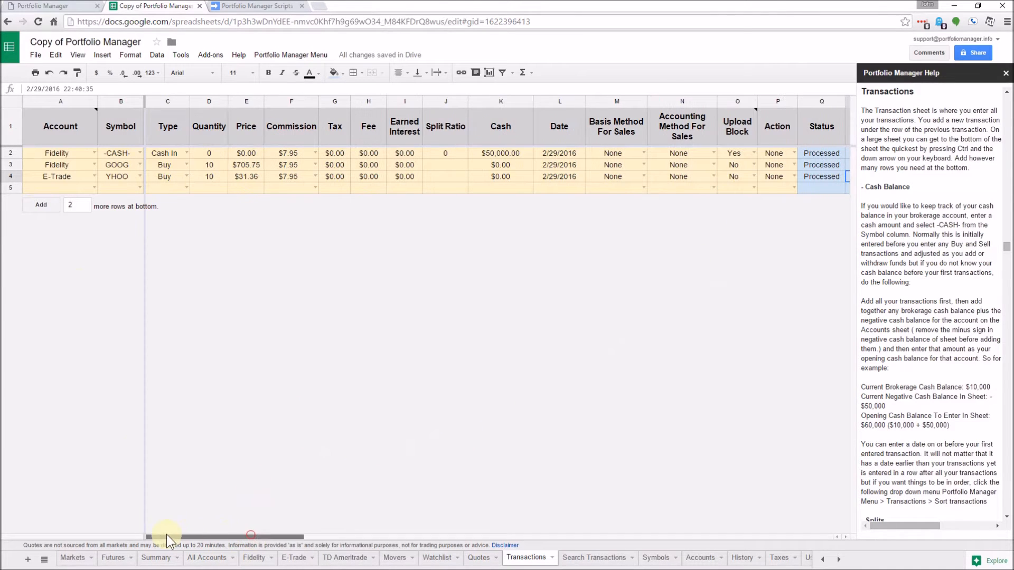
{"action": "left_click", "coordinate": [94, 188]}
{"action": "left_click", "coordinate": [57, 230]}
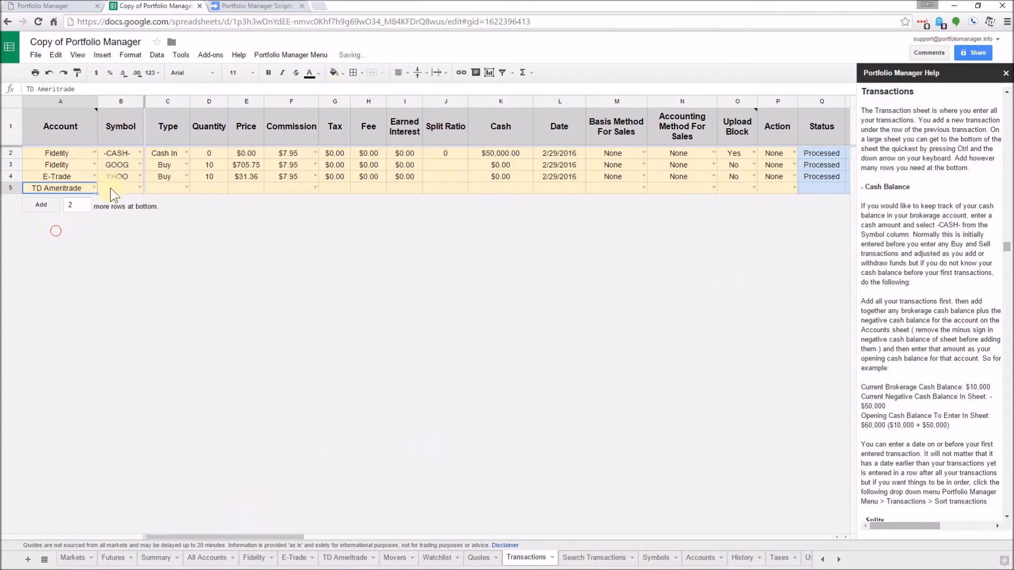
{"action": "left_click", "coordinate": [128, 187]}
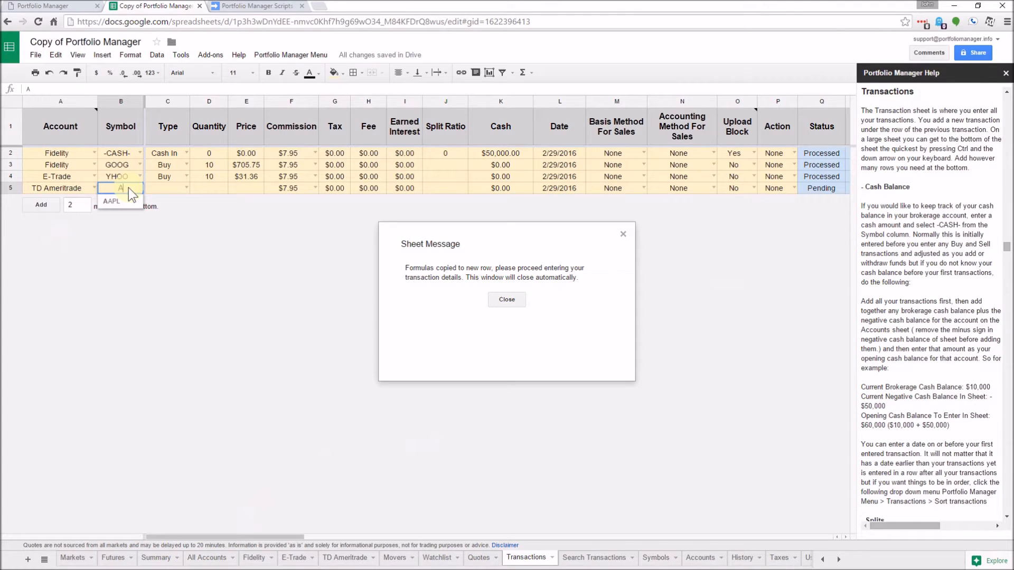
{"action": "type", "text": "A"}
{"action": "left_click", "coordinate": [123, 201]}
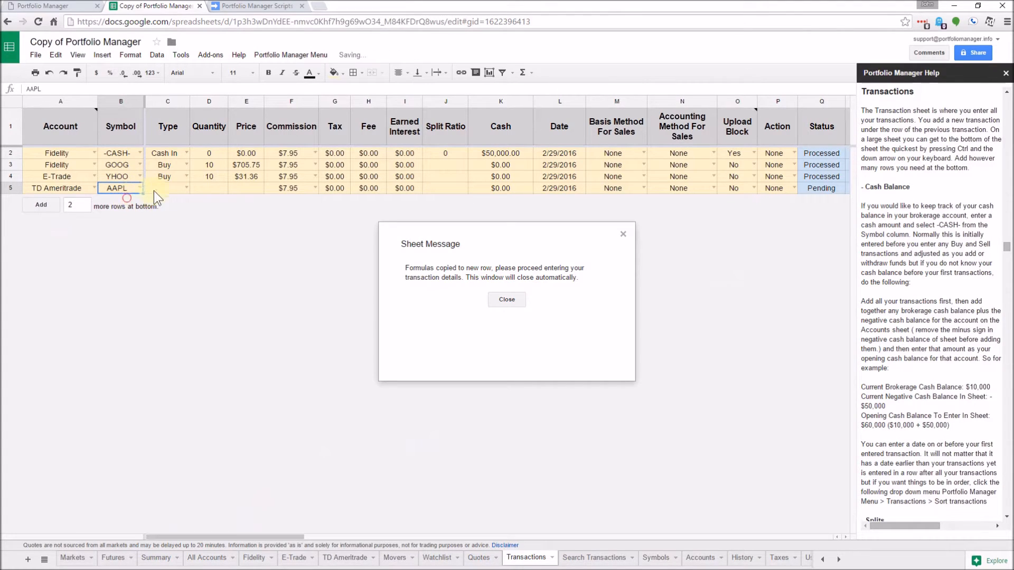
Step: Set the AAPL transaction's type to Buy, its quantity to 10 and its price to 96.76
{"action": "left_click", "coordinate": [184, 188]}
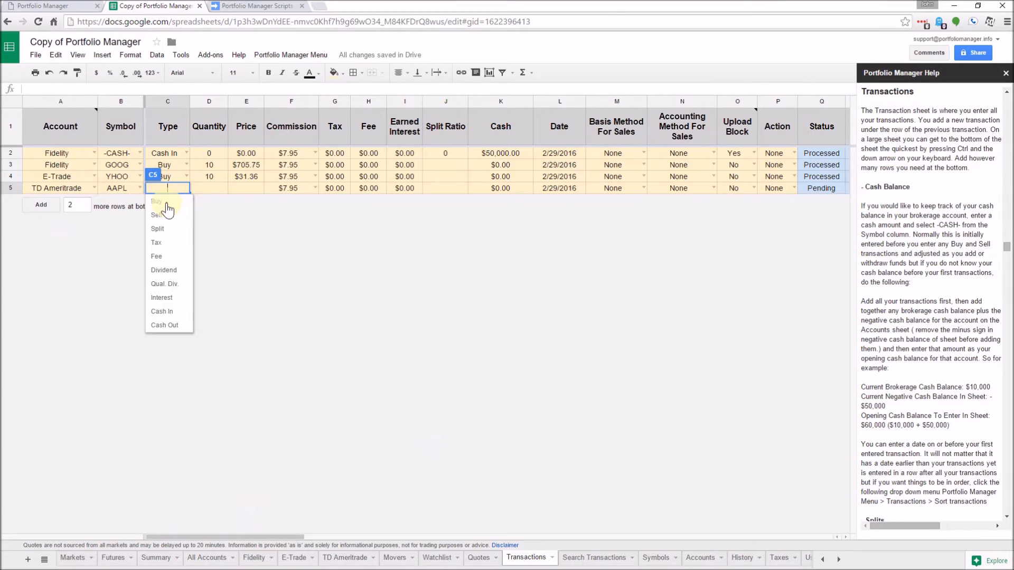
{"action": "left_click", "coordinate": [167, 202]}
{"action": "left_click", "coordinate": [203, 188]}
{"action": "type", "text": "10"}
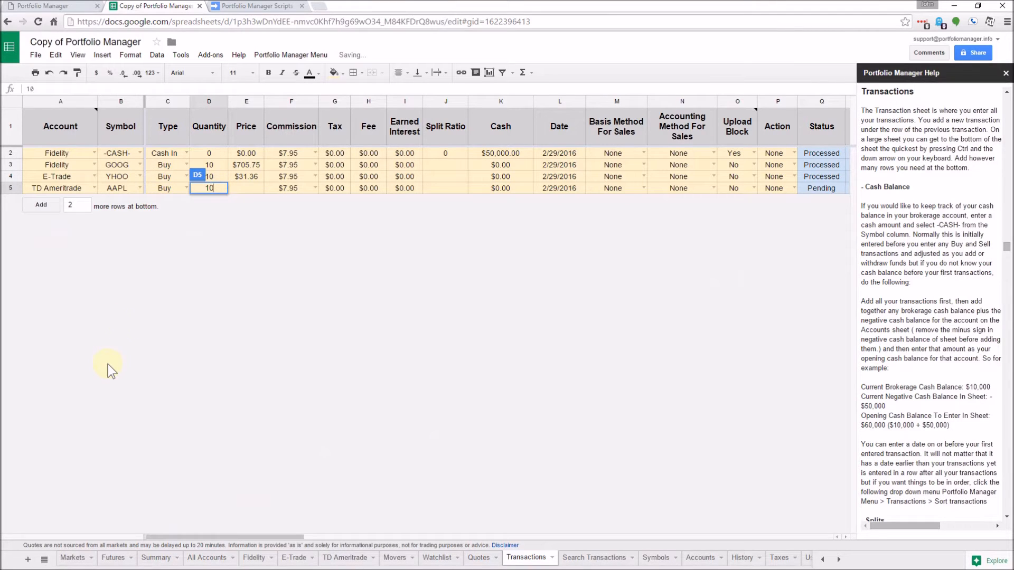
{"action": "key", "text": "Tab"}
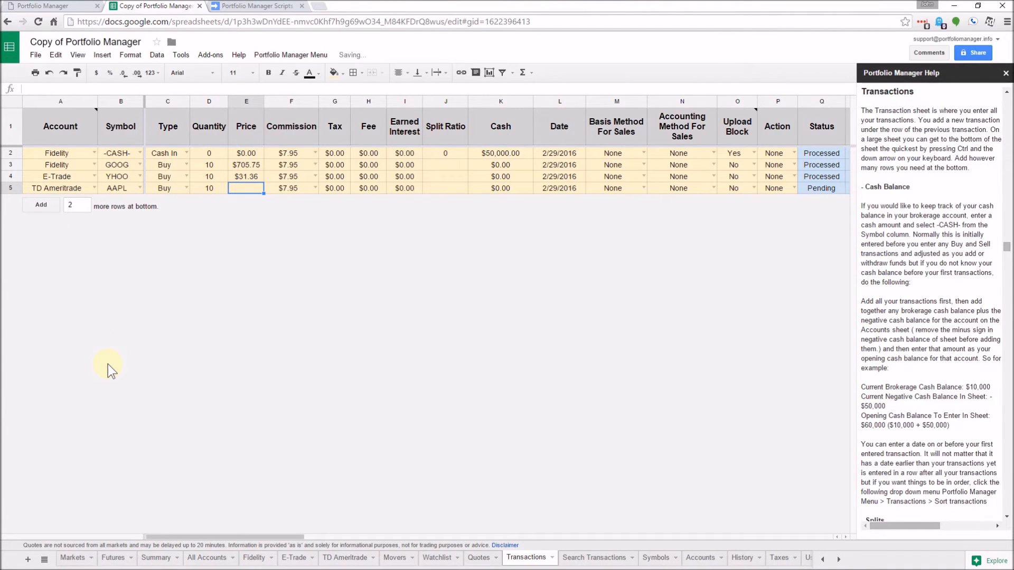
{"action": "type", "text": "96"}
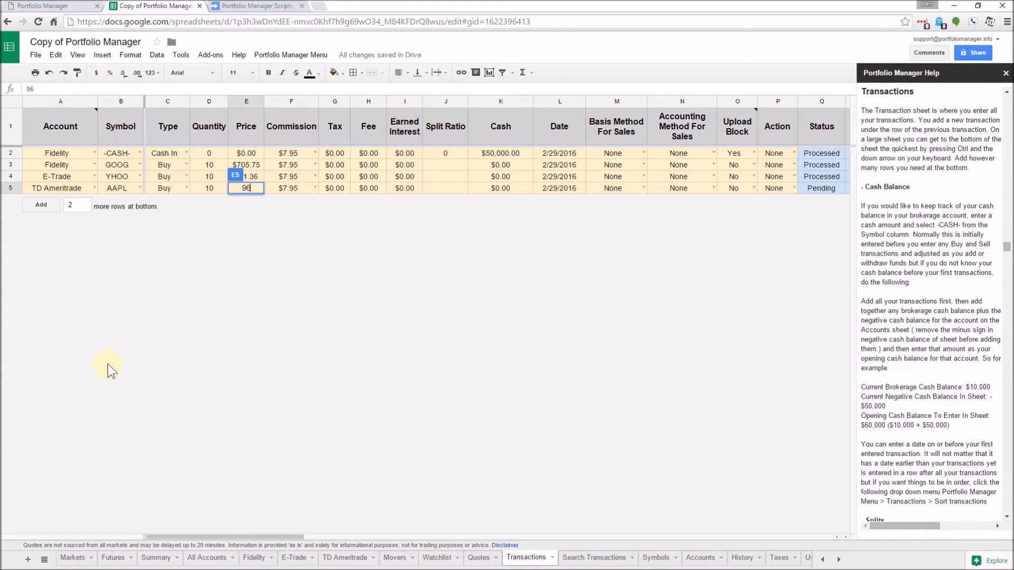
{"action": "type", "text": ".76"}
{"action": "key", "text": "Tab"}
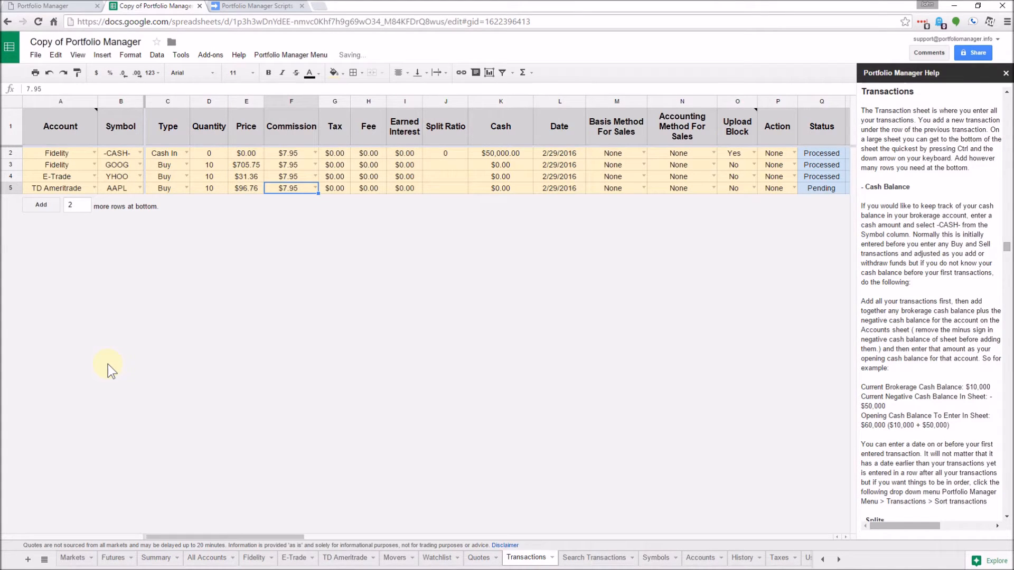
Step: Process the TD Ameritrade AAPL transaction through its Action value and dismiss the sheet message
{"action": "left_click", "coordinate": [793, 189]}
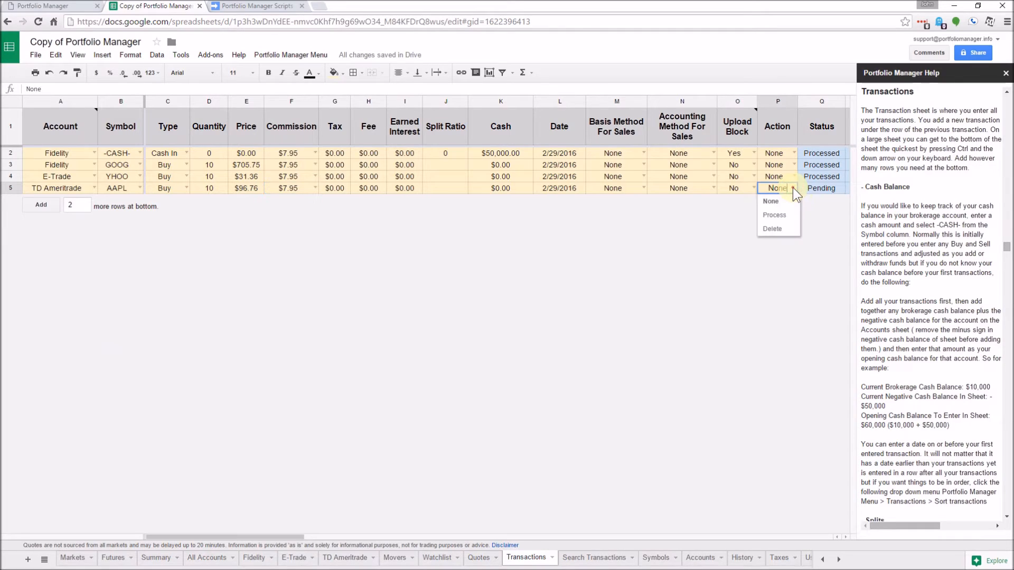
{"action": "left_click", "coordinate": [783, 215]}
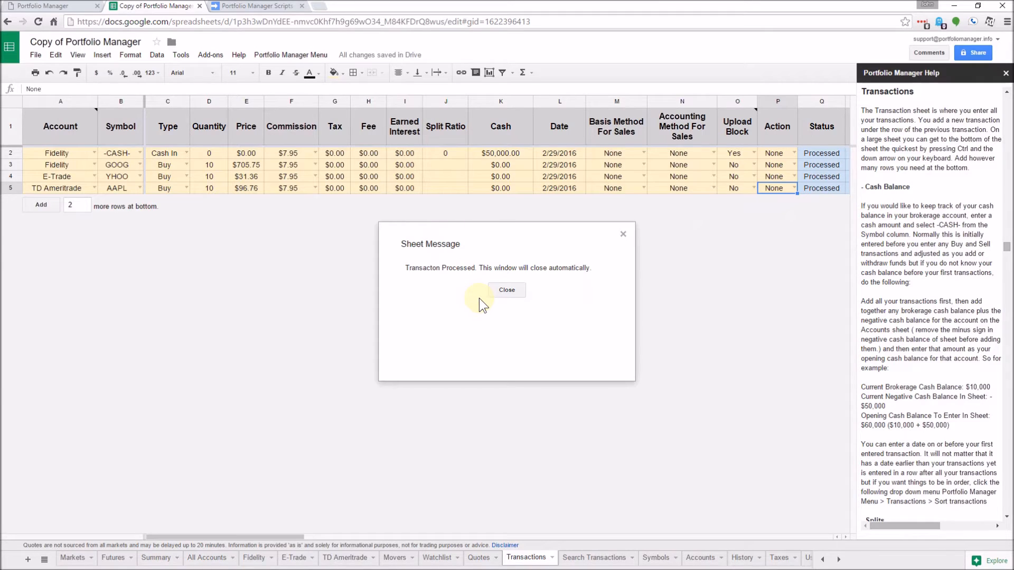
{"action": "left_click", "coordinate": [506, 291]}
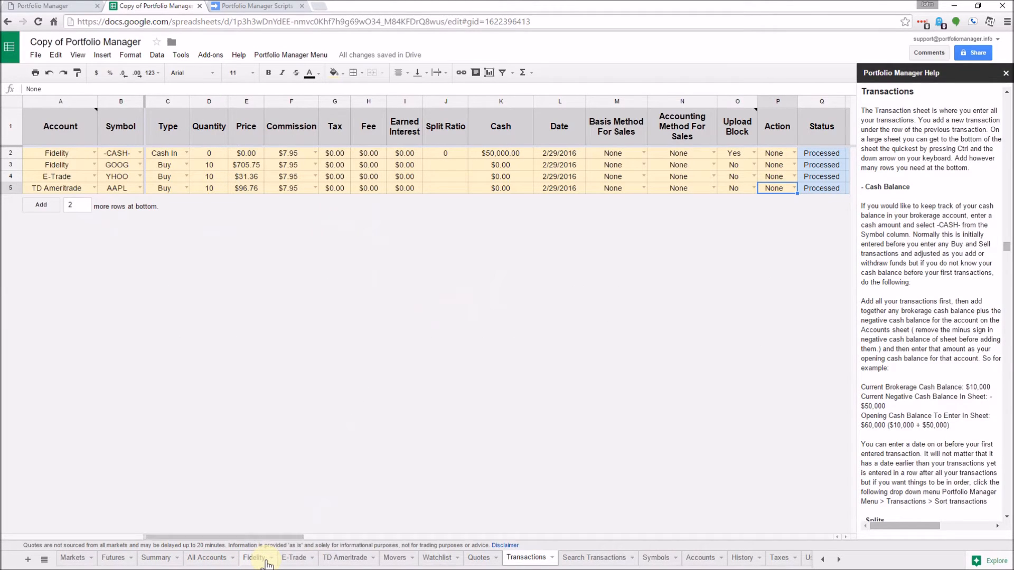
Step: Check the holdings on the E-Trade, TD Ameritrade and Fidelity sheets against the entered transactions
{"action": "left_click", "coordinate": [294, 559]}
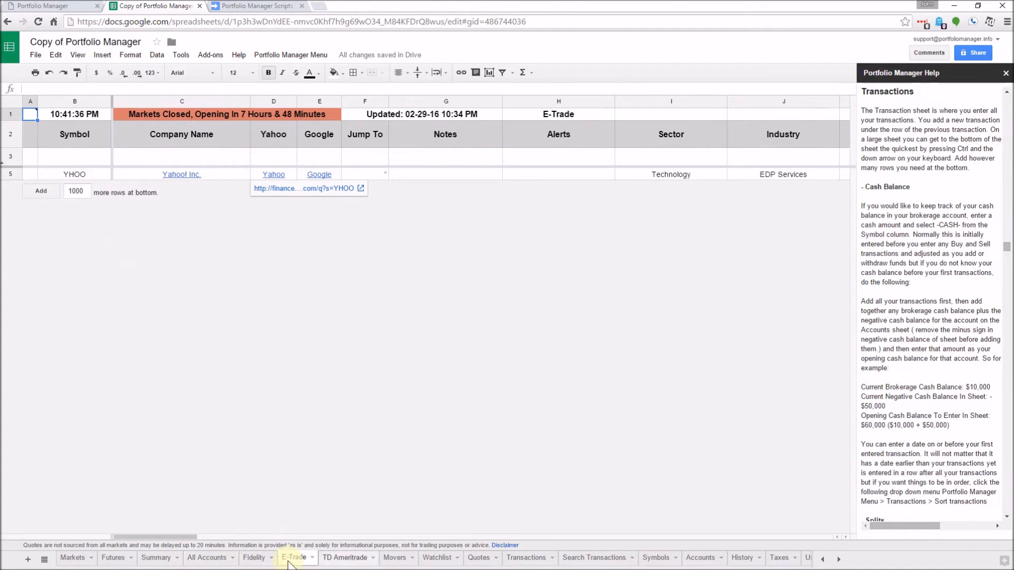
{"action": "left_click", "coordinate": [517, 558]}
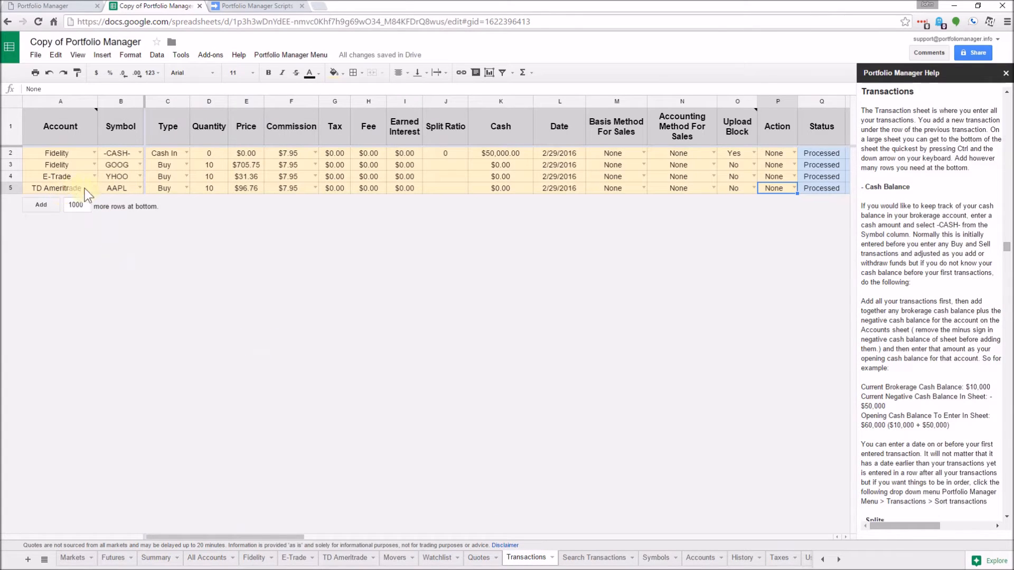
{"action": "left_click", "coordinate": [346, 558]}
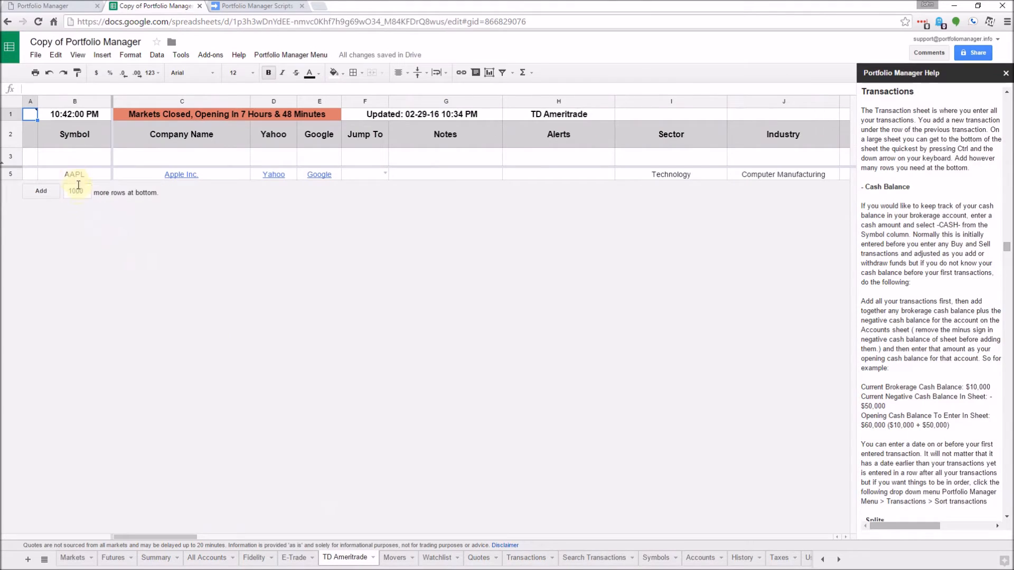
{"action": "left_click", "coordinate": [254, 559]}
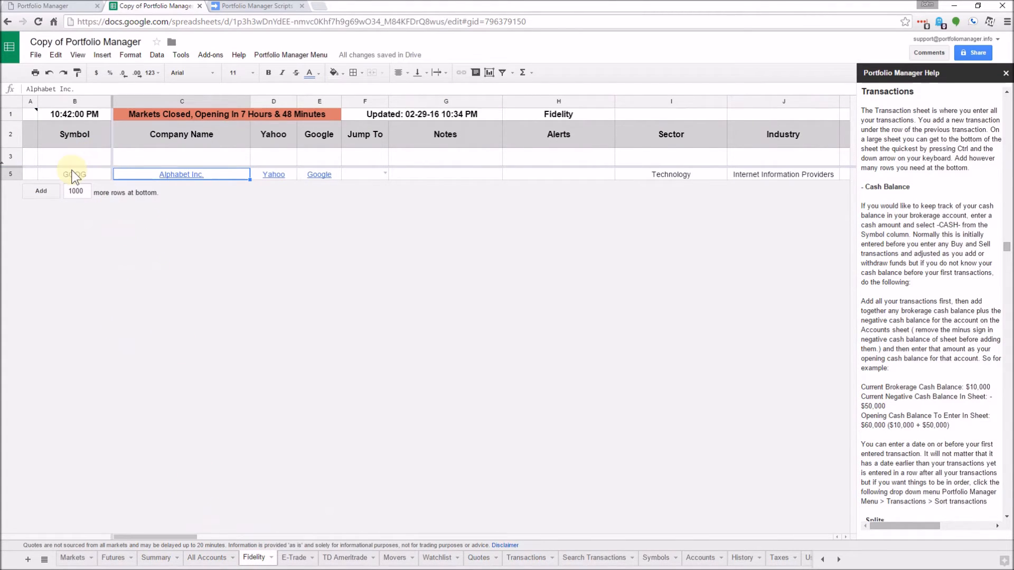
{"action": "mouse_move", "coordinate": [215, 173]}
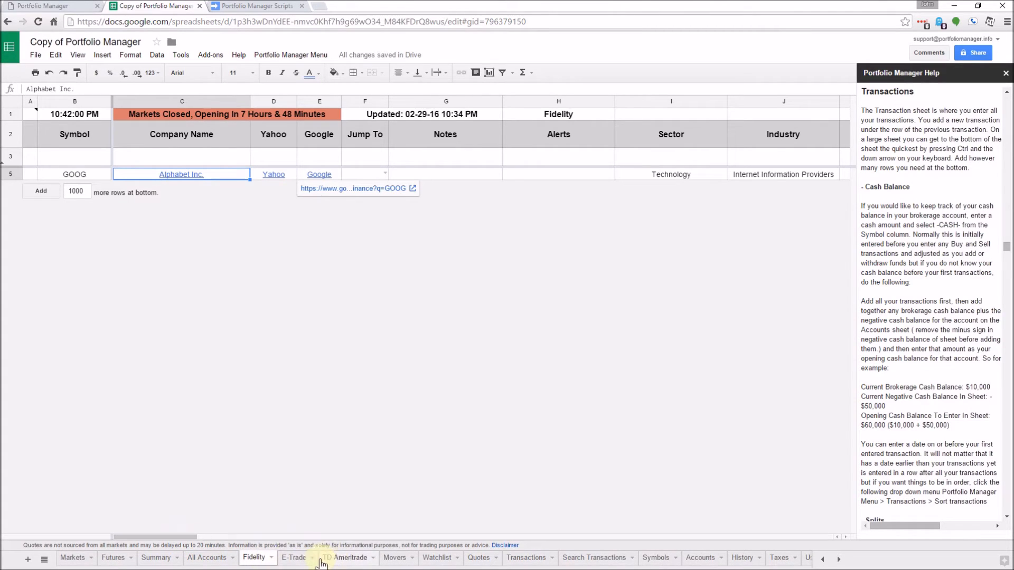
Step: Review the combined holdings on the All Accounts sheet and the per-account returns on the Summary sheet
{"action": "left_click", "coordinate": [213, 559]}
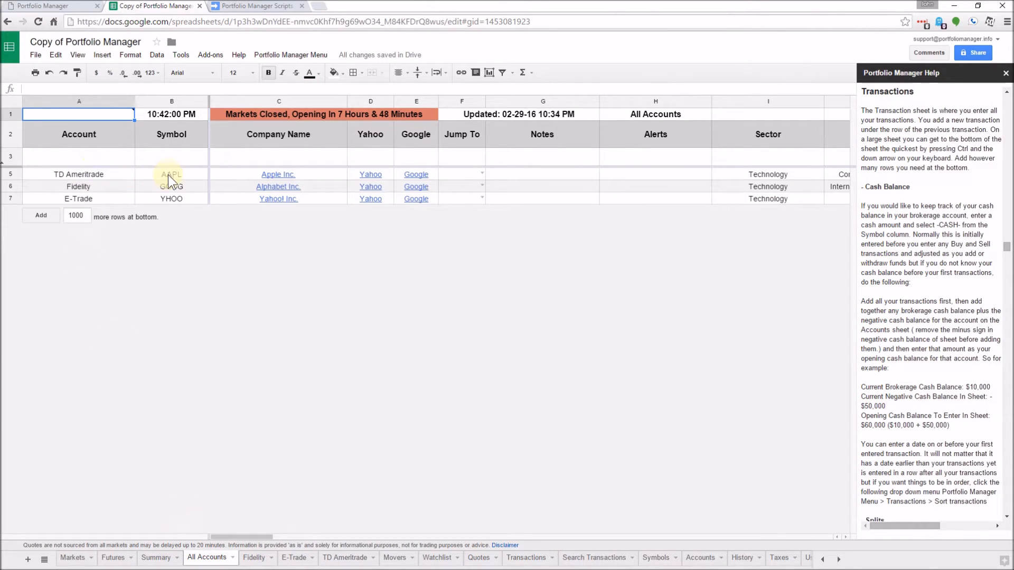
{"action": "mouse_move", "coordinate": [295, 193]}
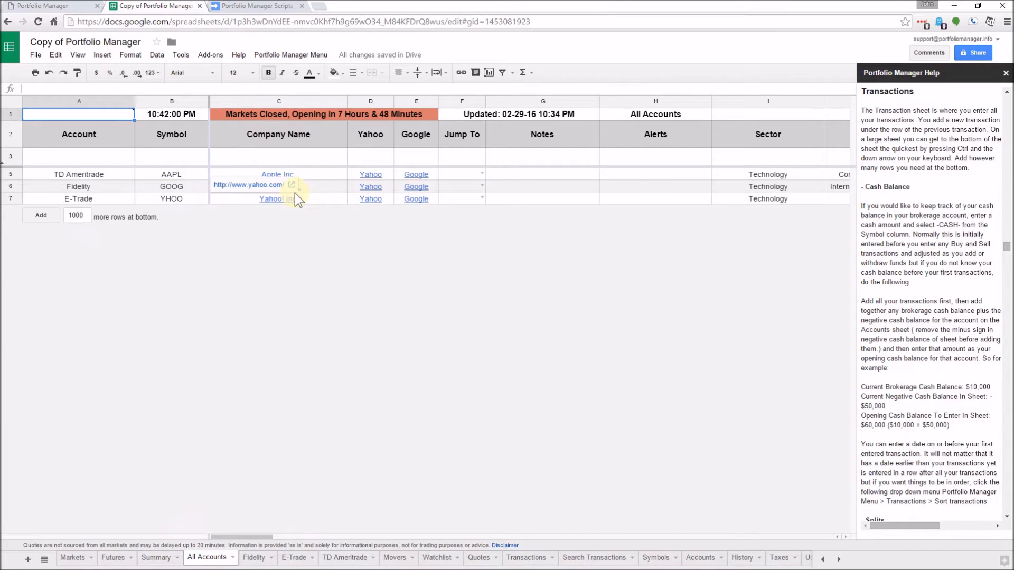
{"action": "left_click", "coordinate": [155, 558]}
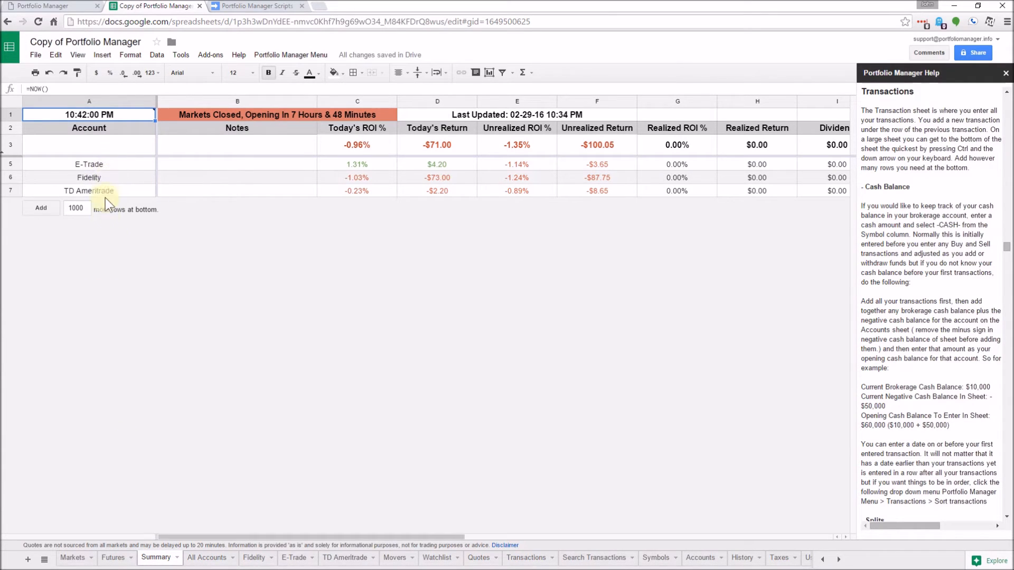
{"action": "left_click_drag", "start_coordinate": [179, 537], "coordinate": [202, 534]}
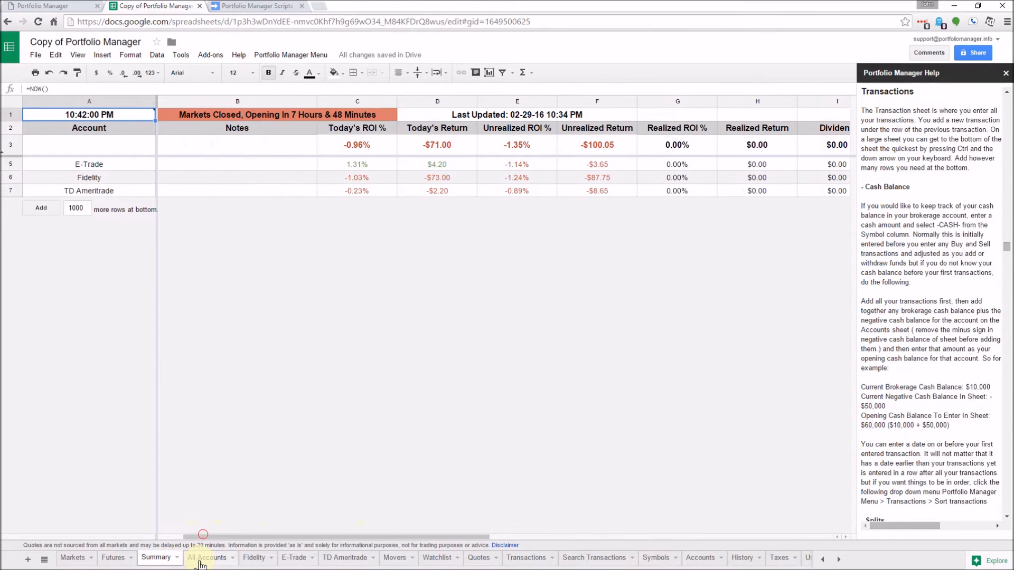
{"action": "left_click", "coordinate": [200, 561]}
Step: Examine the Fidelity sheet's totals row and its columns from Today's ROI % through Account Value, and compare with the All Accounts and Summary sheets
{"action": "left_click", "coordinate": [258, 559]}
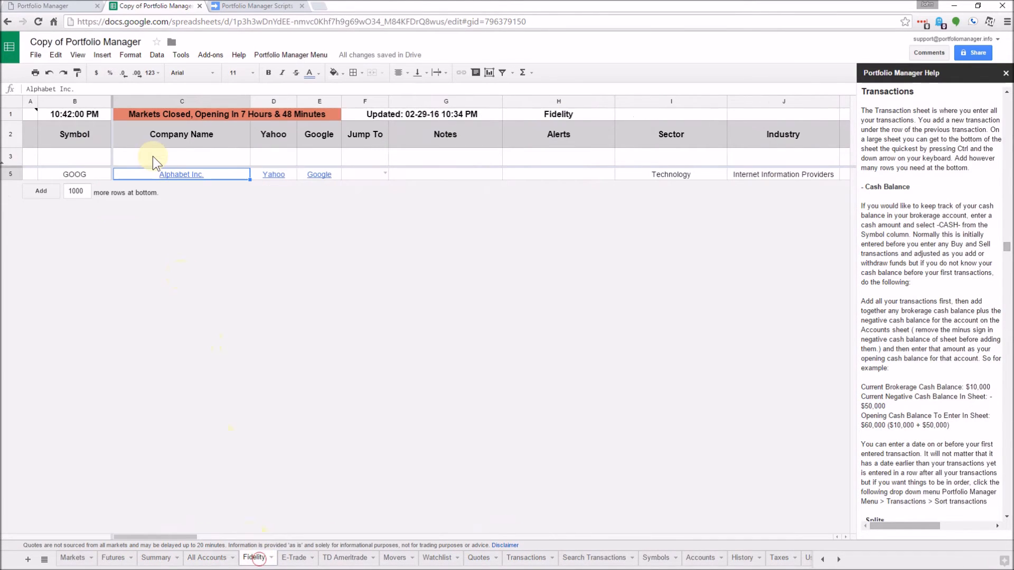
{"action": "left_click", "coordinate": [9, 155]}
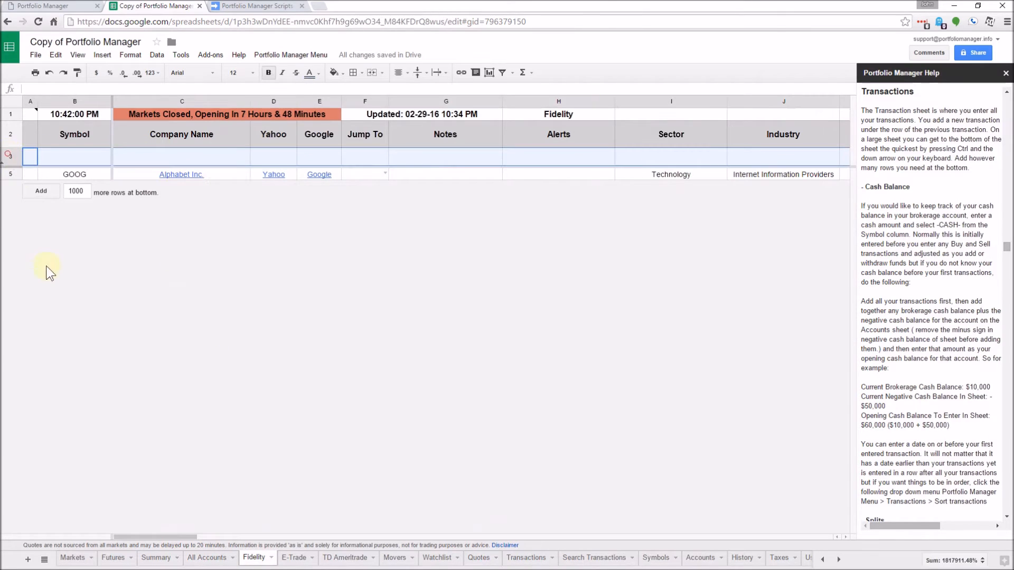
{"action": "left_click_drag", "start_coordinate": [150, 534], "coordinate": [626, 568]}
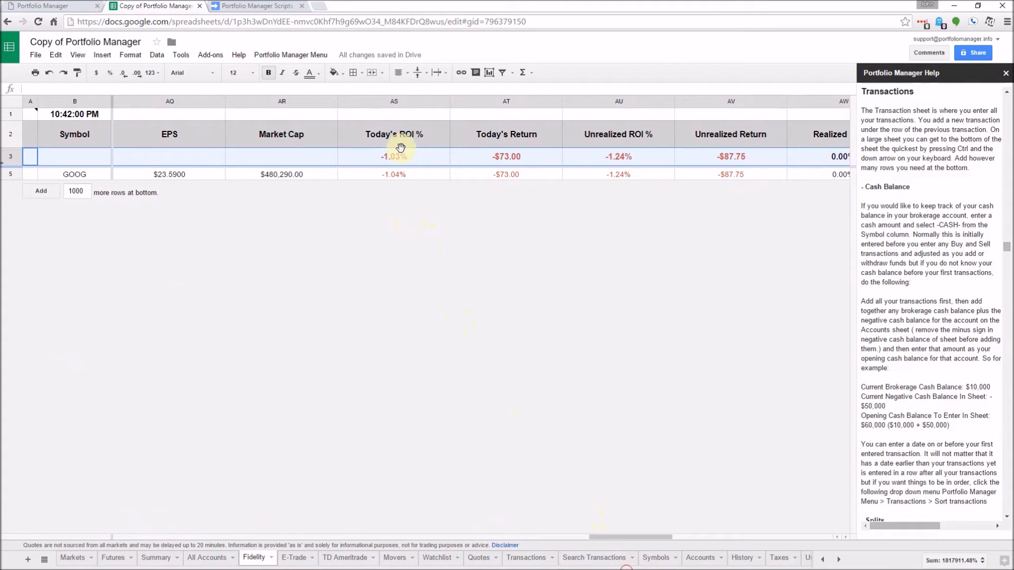
{"action": "left_click", "coordinate": [400, 102]}
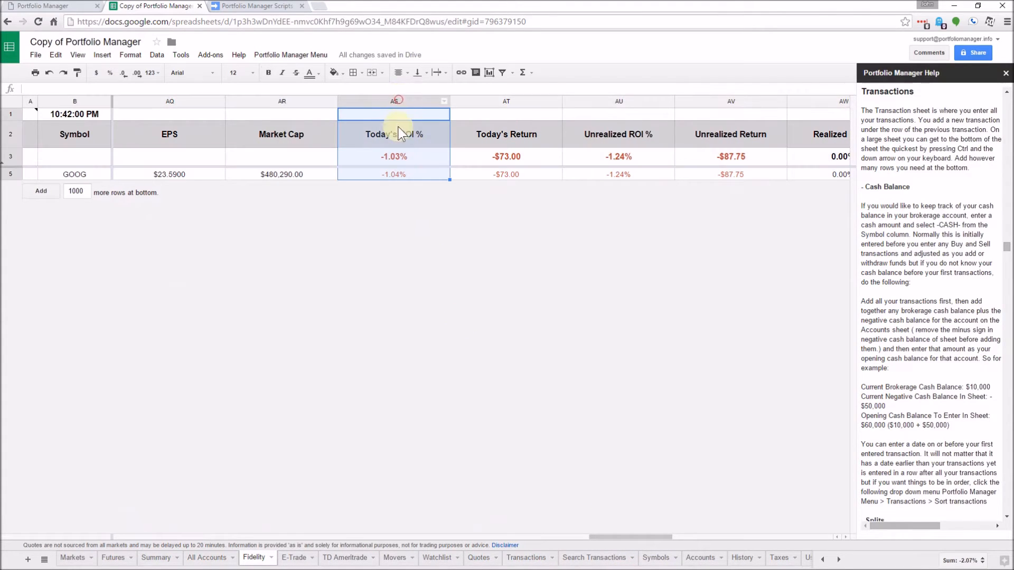
{"action": "left_click_drag", "start_coordinate": [642, 538], "coordinate": [810, 539]}
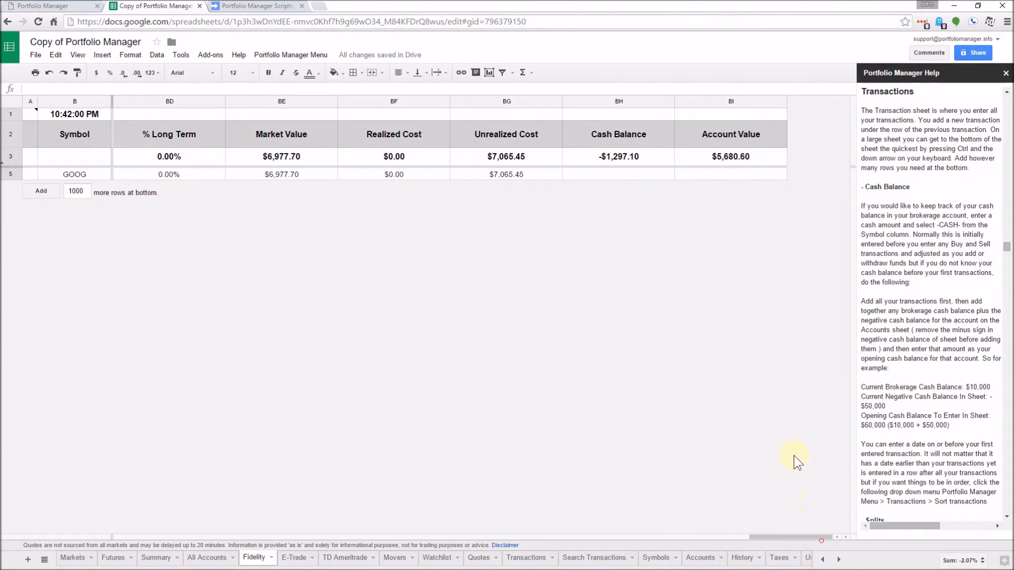
{"action": "left_click", "coordinate": [738, 103], "text": "shift"}
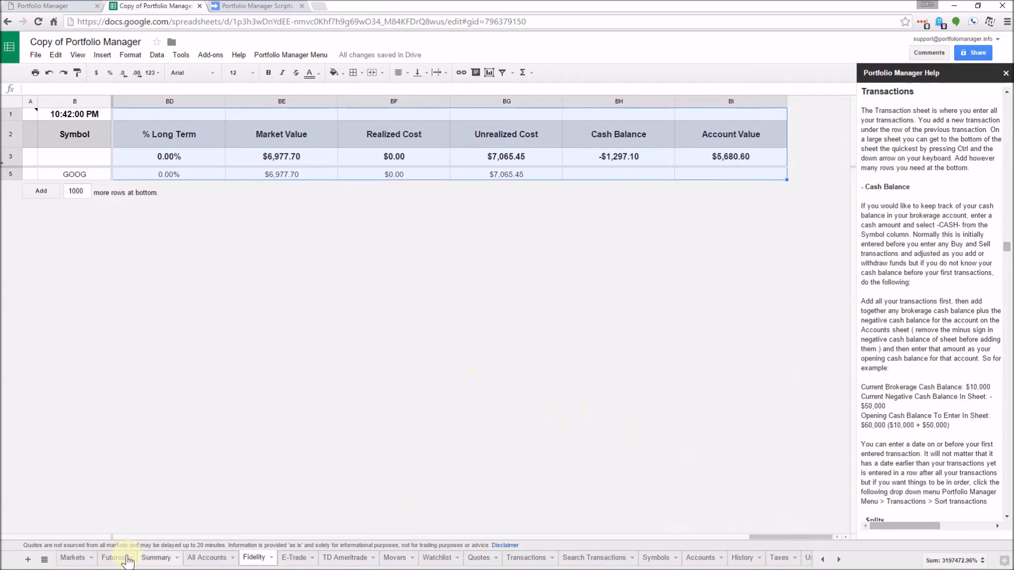
{"action": "left_click", "coordinate": [125, 538]}
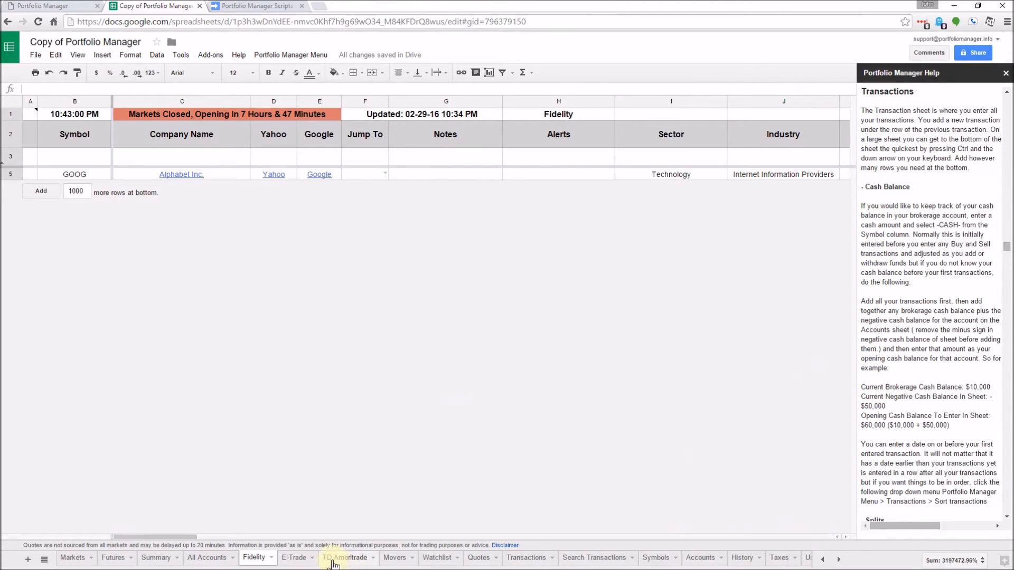
{"action": "left_click", "coordinate": [197, 560]}
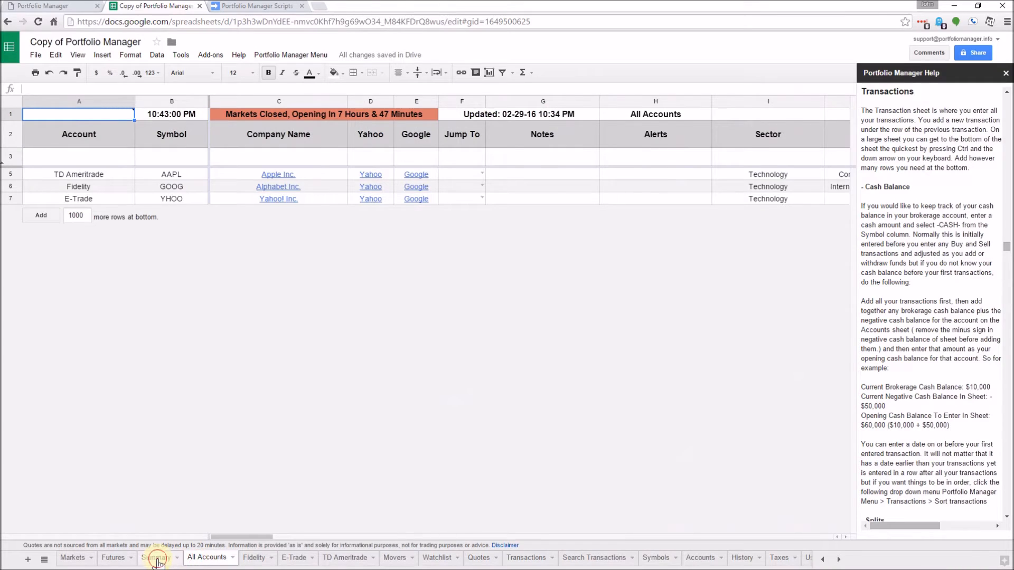
{"action": "left_click", "coordinate": [157, 559]}
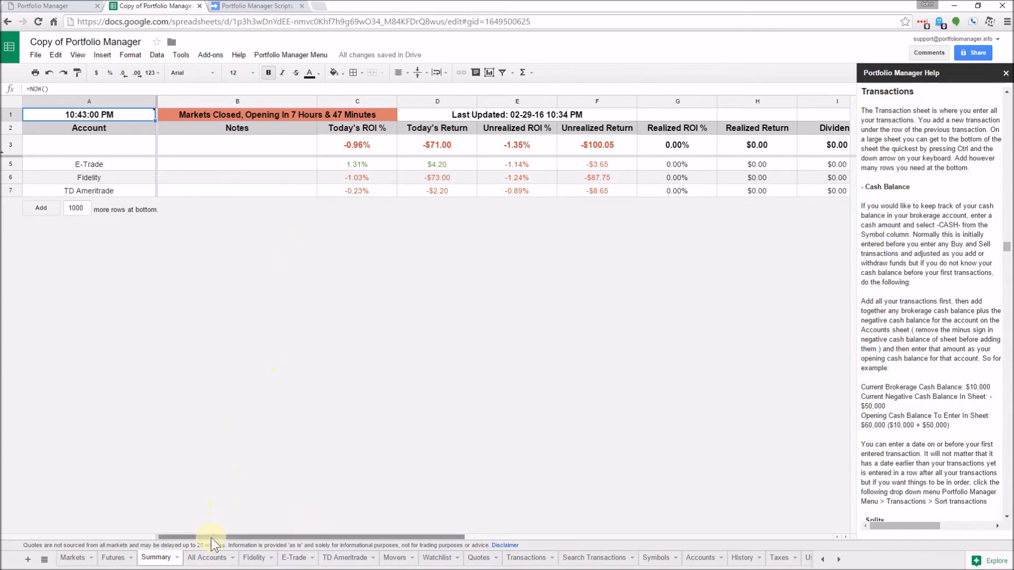
Step: Inspect the GOOG row's company, Yahoo and Google links, Jump To options and Notes cell on the Fidelity sheet
{"action": "left_click", "coordinate": [254, 558]}
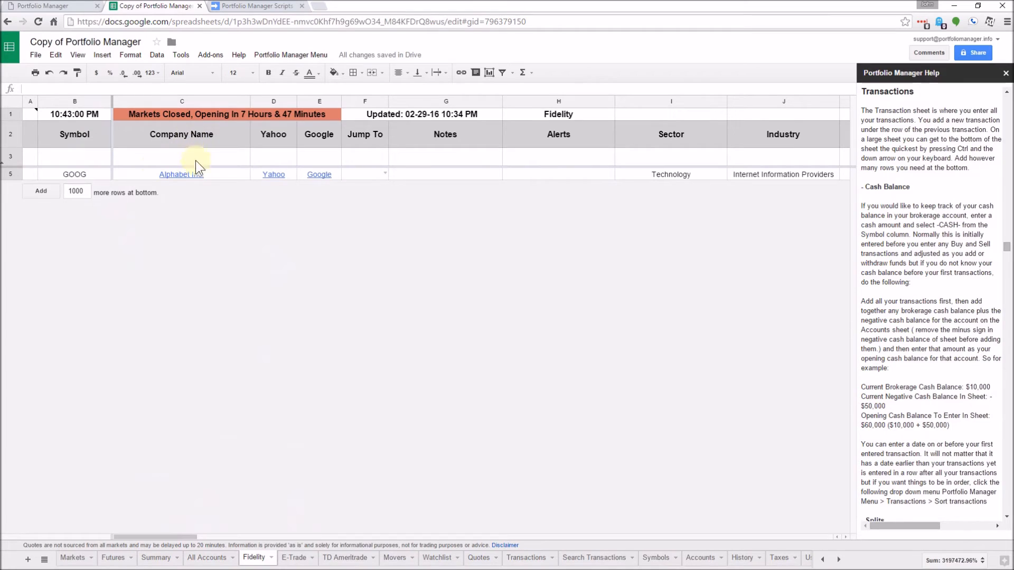
{"action": "mouse_move", "coordinate": [199, 175]}
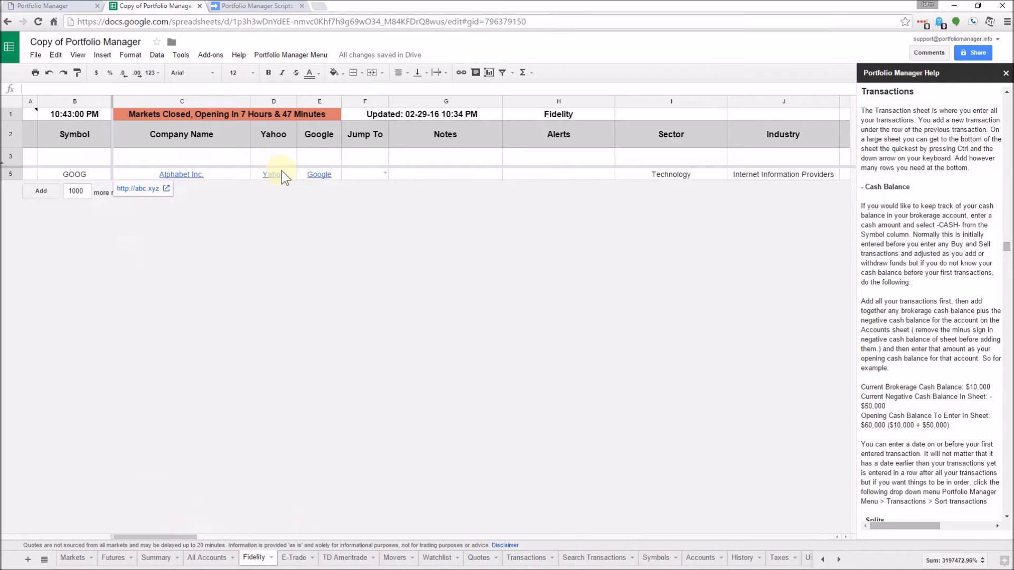
{"action": "mouse_move", "coordinate": [282, 170]}
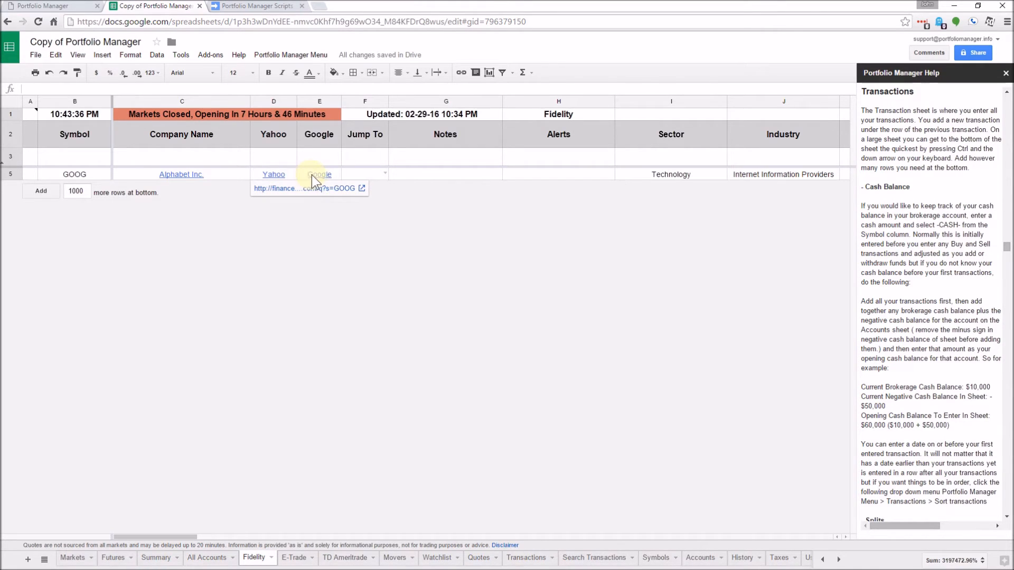
{"action": "double_click", "coordinate": [385, 172]}
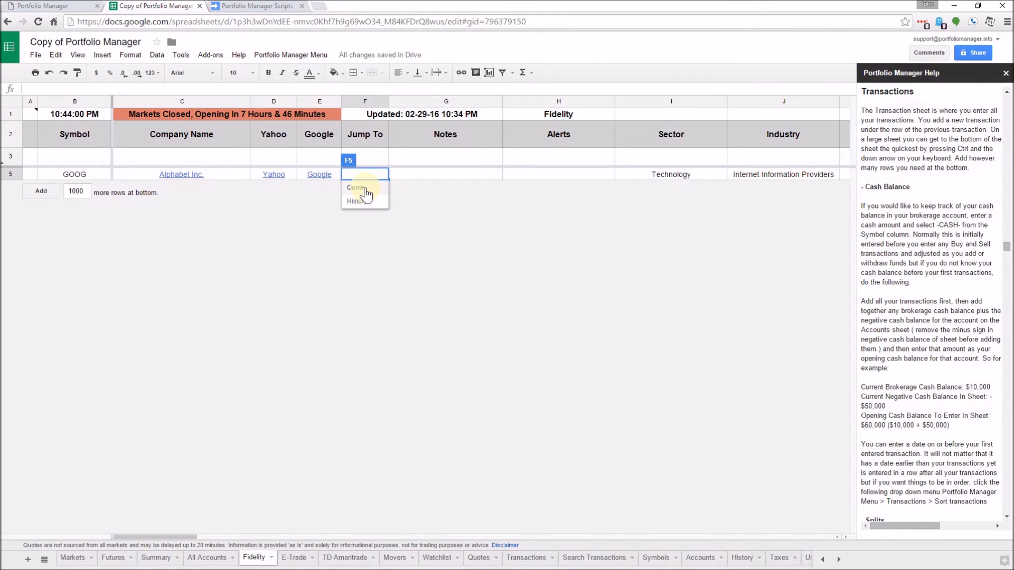
{"action": "left_click", "coordinate": [442, 174]}
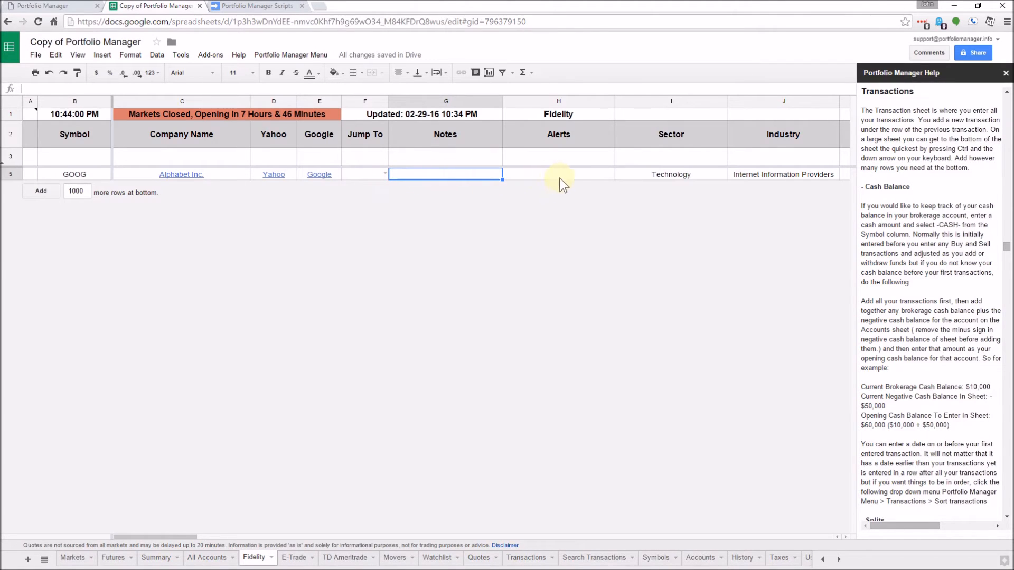
Step: Examine the GOOG row on the Fidelity sheet from Alerts and ratings through price targets, moving averages and Exchange
{"action": "left_click", "coordinate": [576, 177]}
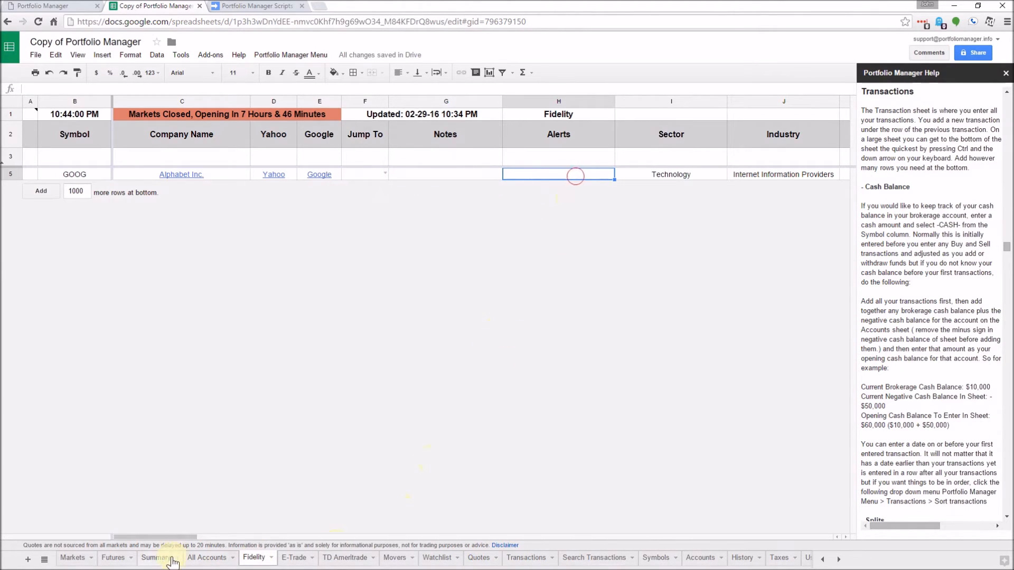
{"action": "left_click_drag", "start_coordinate": [165, 538], "coordinate": [203, 560]}
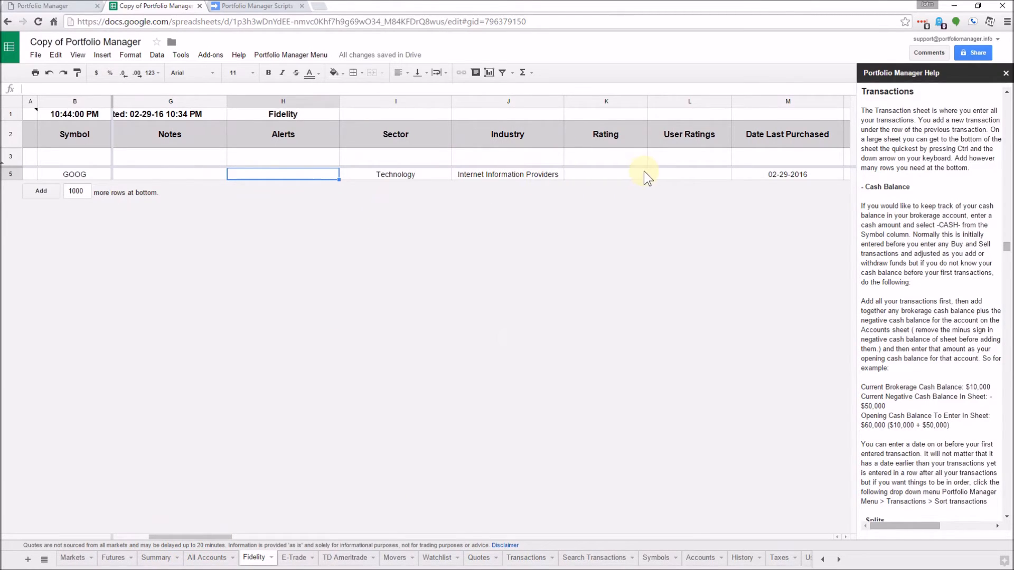
{"action": "left_click", "coordinate": [613, 174]}
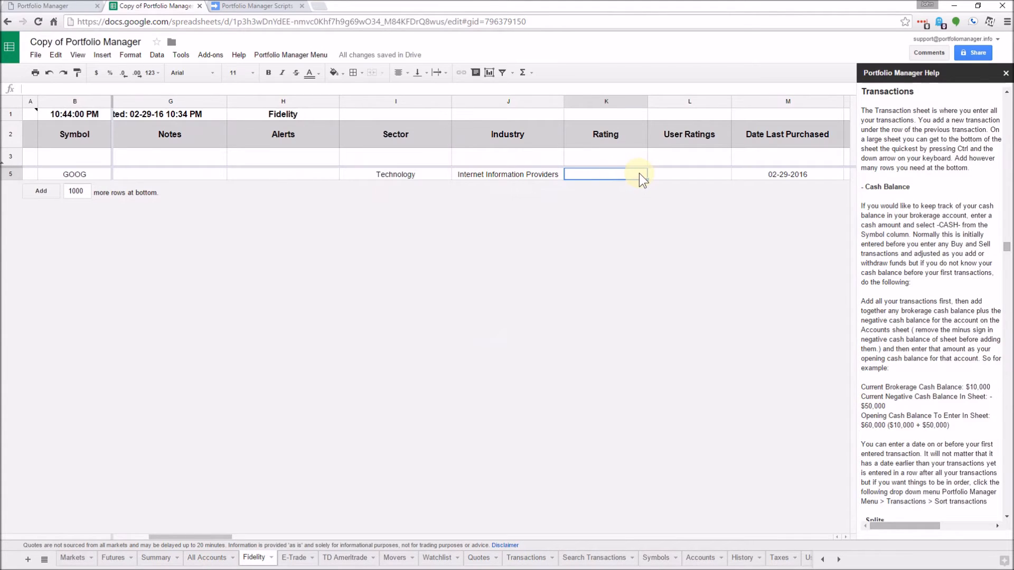
{"action": "left_click", "coordinate": [680, 171]}
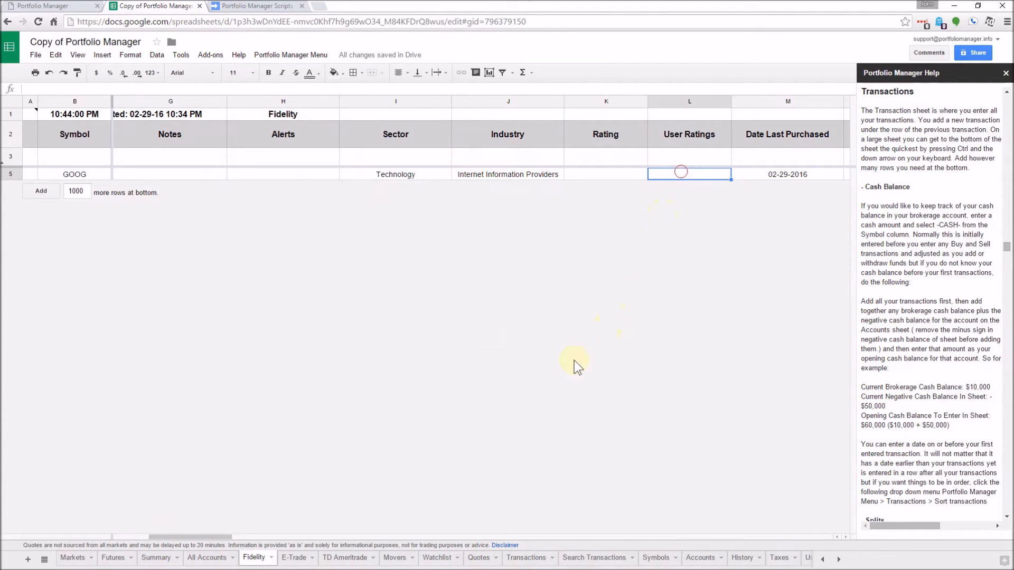
{"action": "left_click_drag", "start_coordinate": [209, 537], "coordinate": [402, 564]}
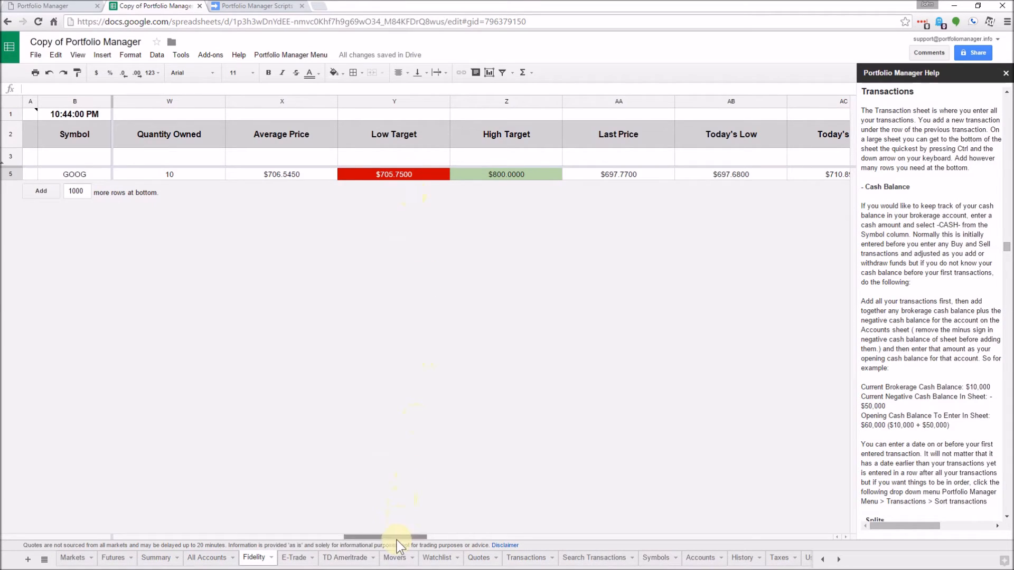
{"action": "left_click_drag", "start_coordinate": [401, 537], "coordinate": [533, 541]}
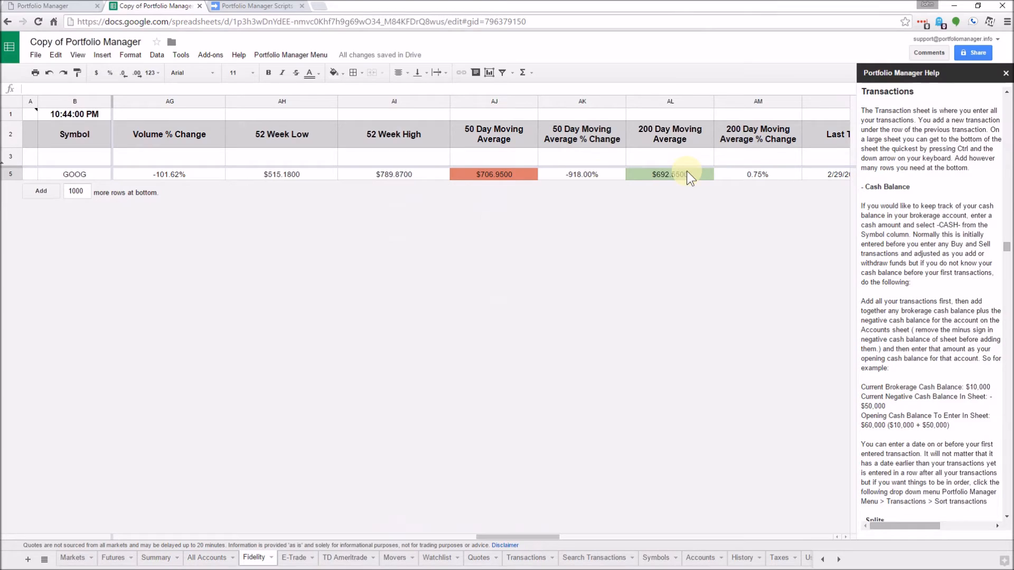
{"action": "left_click_drag", "start_coordinate": [510, 537], "coordinate": [533, 544]}
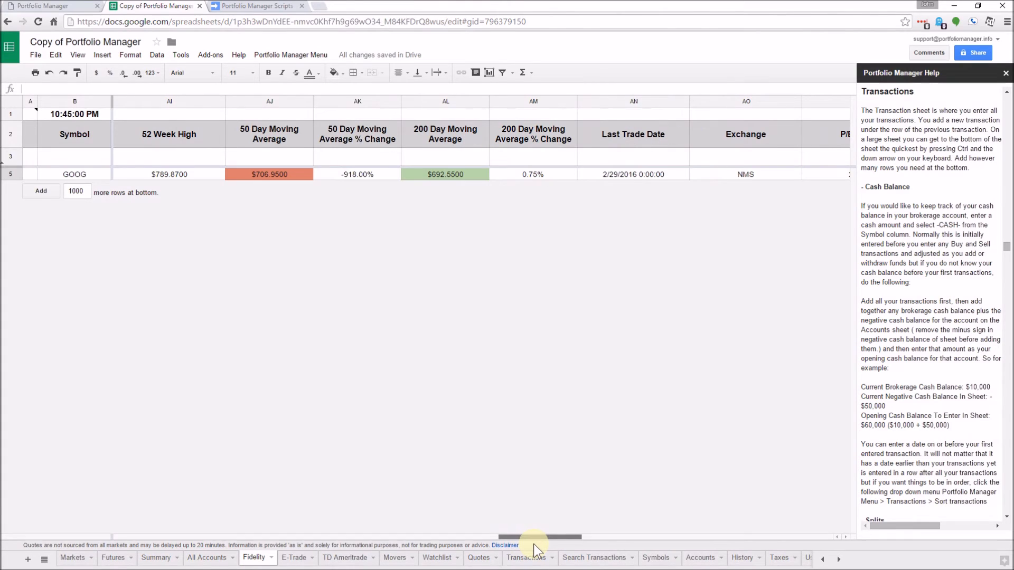
{"action": "left_click_drag", "start_coordinate": [534, 544], "coordinate": [540, 545]}
{"action": "left_click_drag", "start_coordinate": [522, 538], "coordinate": [121, 538]}
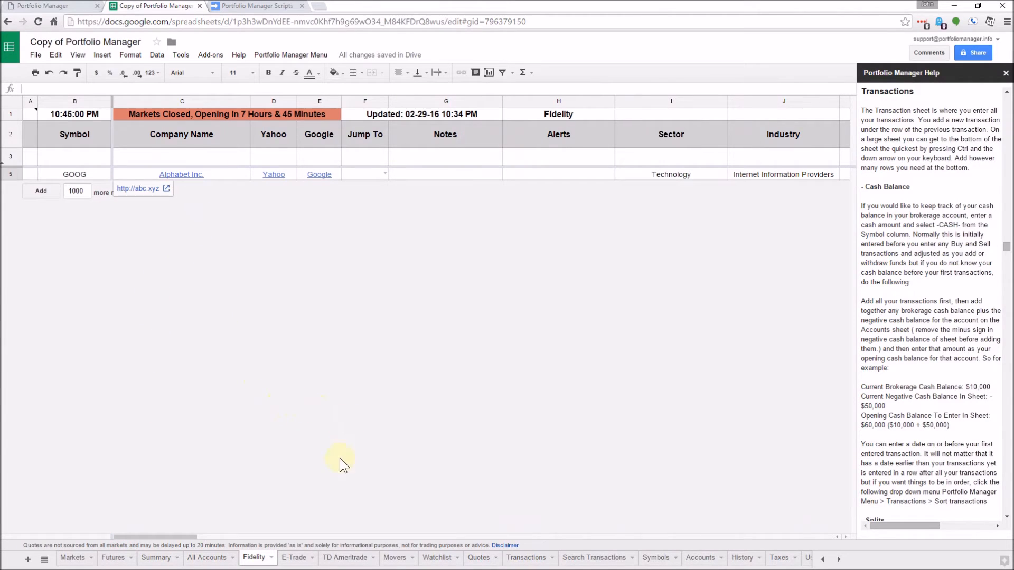
Step: Compare the columns of the All Accounts sheet with the Summary sheet and the processed entries on the Transactions sheet
{"action": "left_click", "coordinate": [204, 558]}
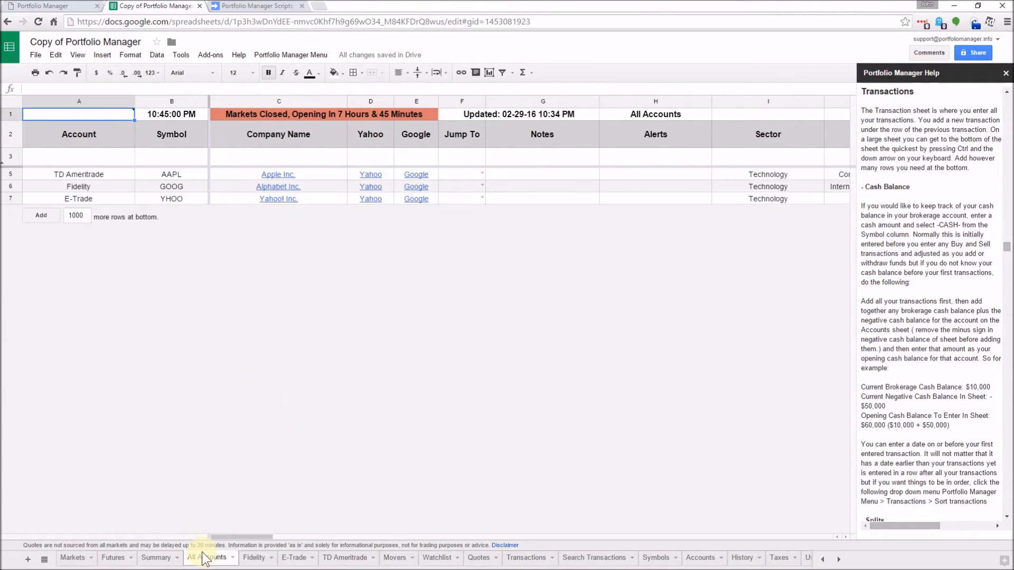
{"action": "left_click_drag", "start_coordinate": [233, 537], "coordinate": [247, 543]}
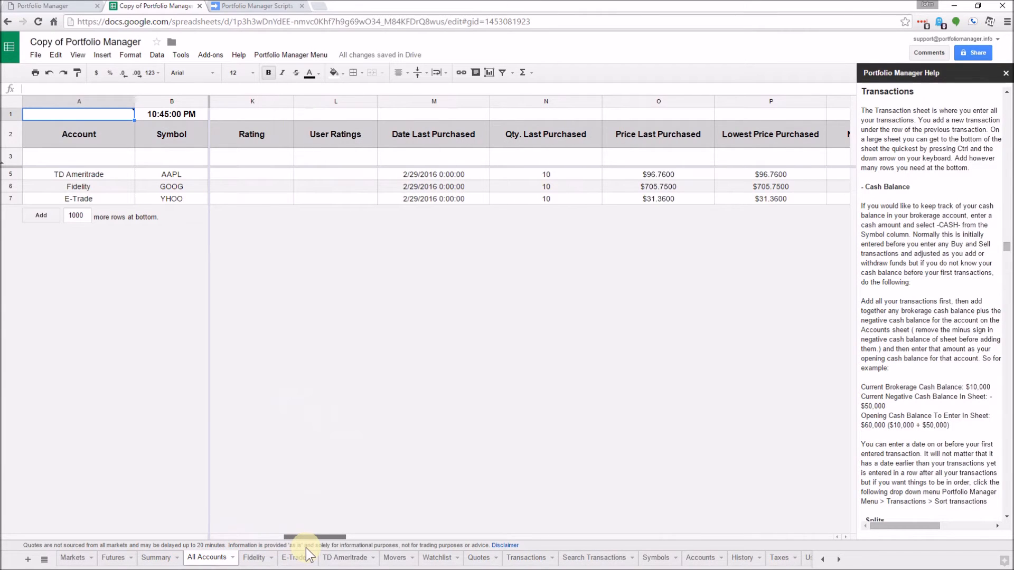
{"action": "left_click_drag", "start_coordinate": [305, 547], "coordinate": [228, 540]}
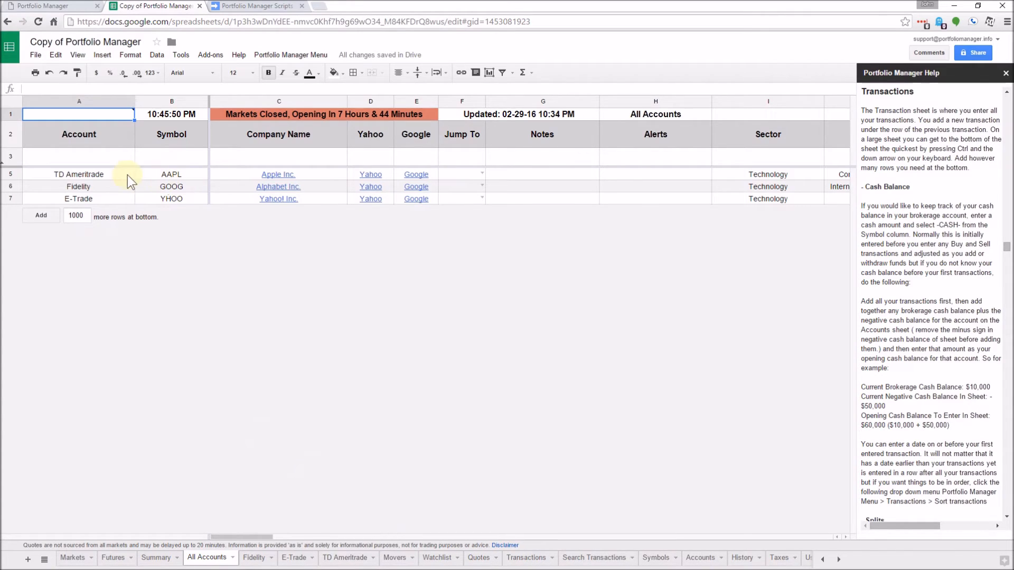
{"action": "left_click", "coordinate": [147, 557]}
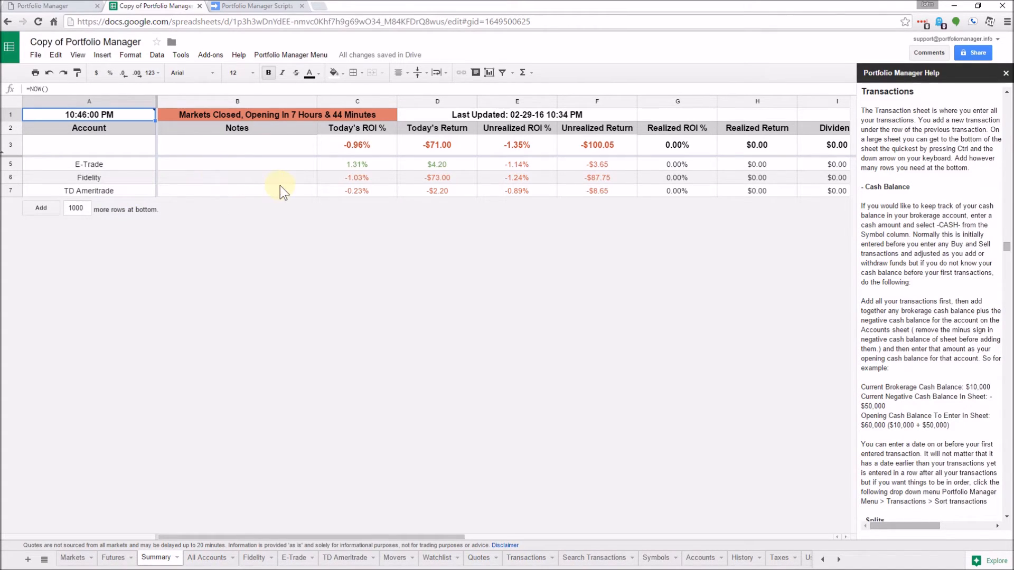
{"action": "left_click_drag", "start_coordinate": [332, 537], "coordinate": [239, 542]}
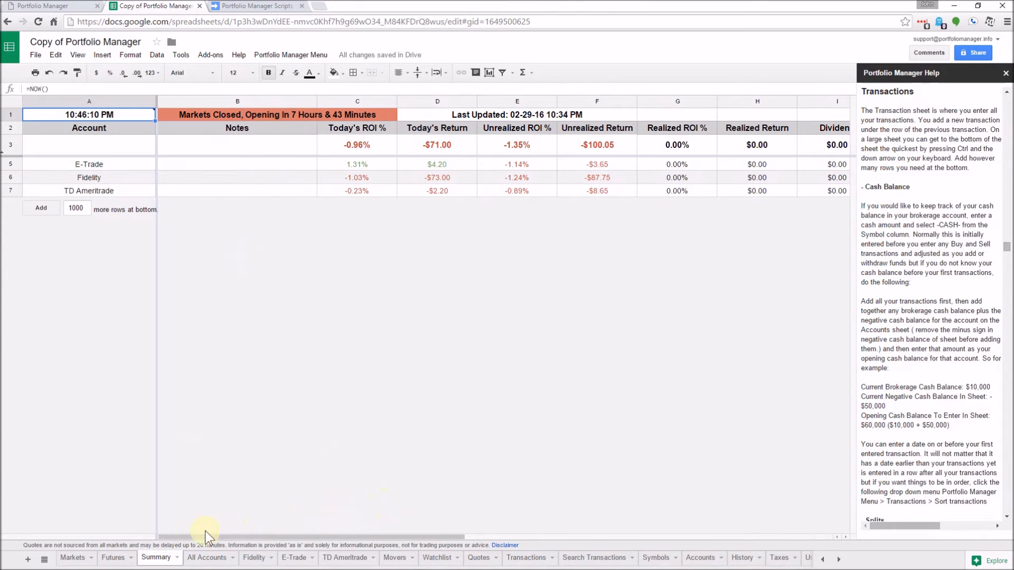
{"action": "left_click", "coordinate": [526, 558]}
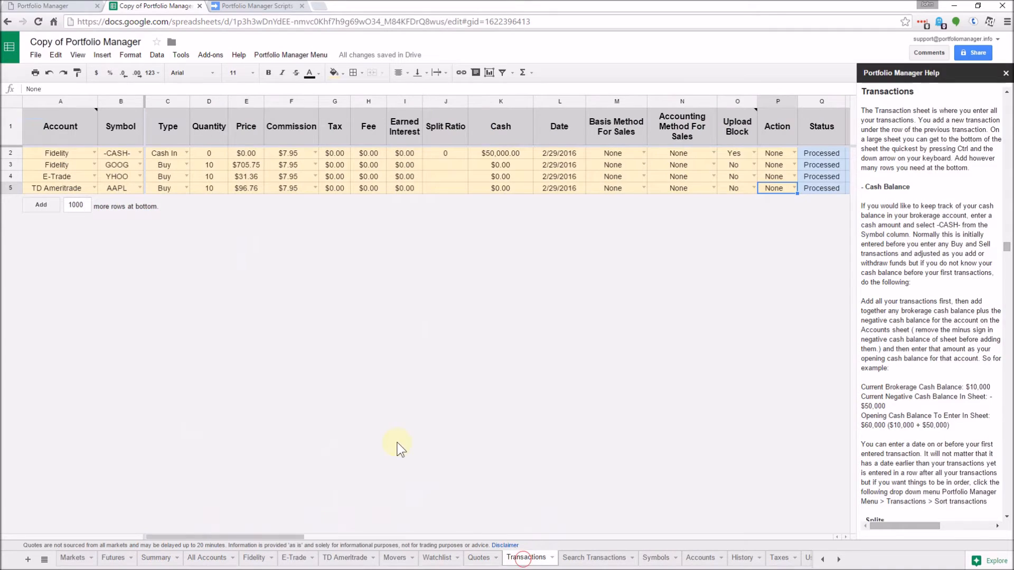
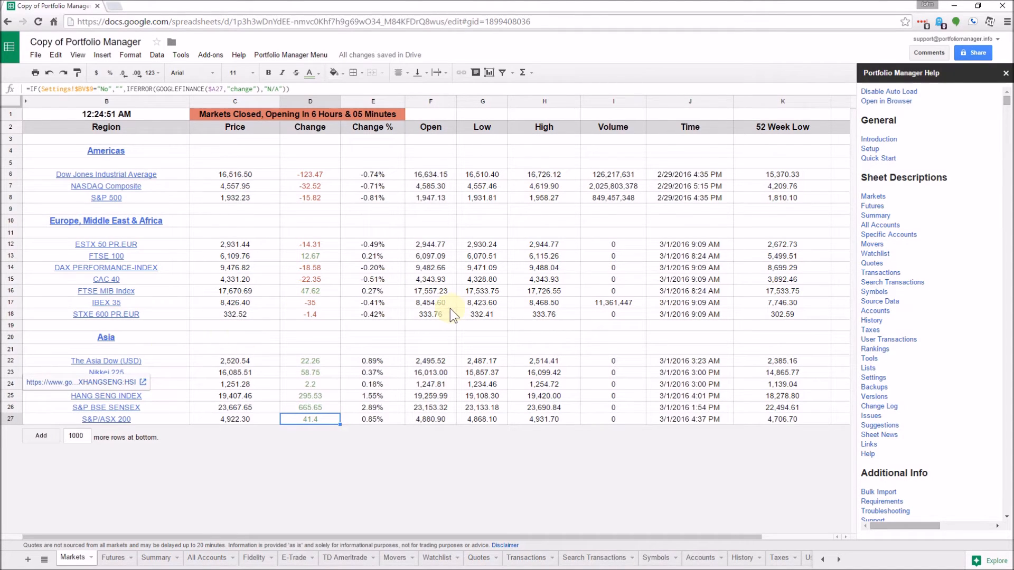
Step: Invert the currency pairs on the Futures sheet to the USD/XXX format
{"action": "left_click", "coordinate": [107, 561]}
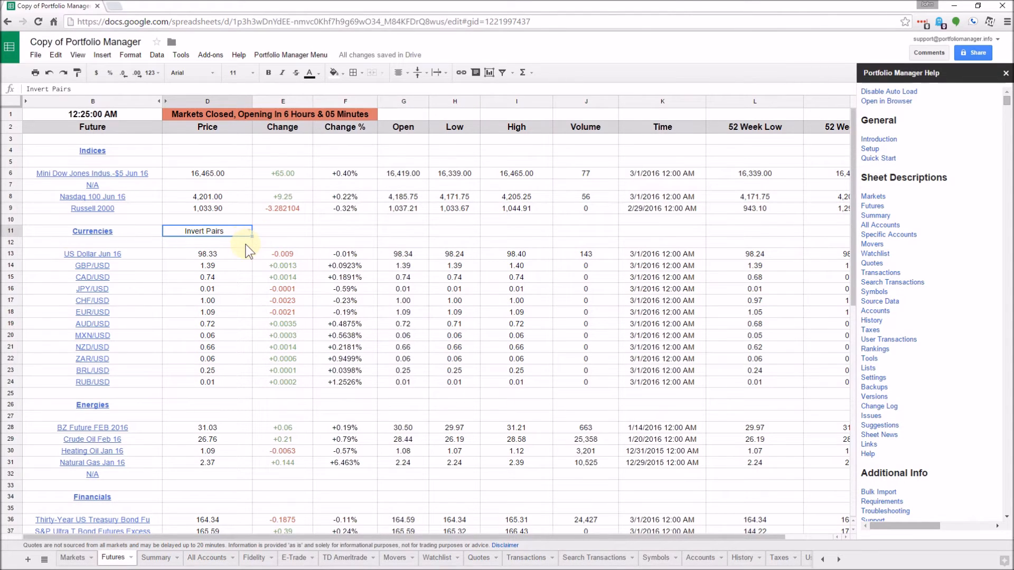
{"action": "left_click", "coordinate": [249, 230]}
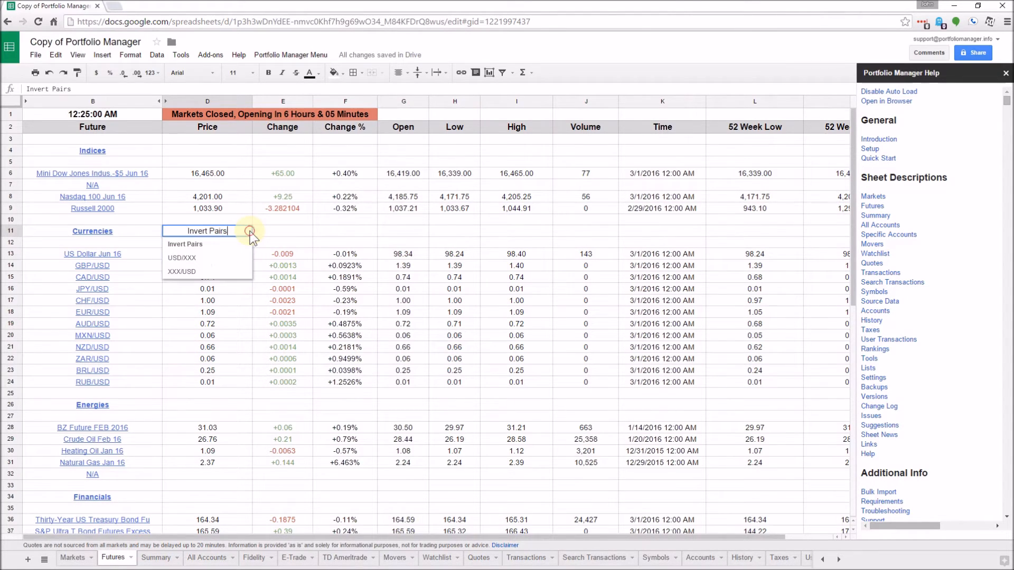
{"action": "left_click", "coordinate": [209, 258]}
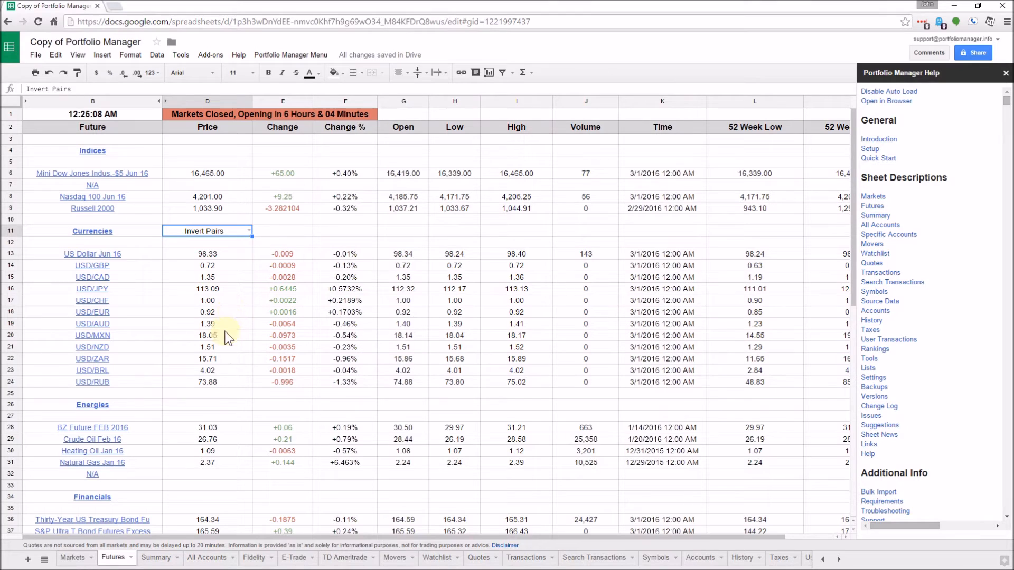
Step: Review the Summary, All Accounts and individual account sheets against the account names listed on the Accounts sheet
{"action": "left_click", "coordinate": [157, 558]}
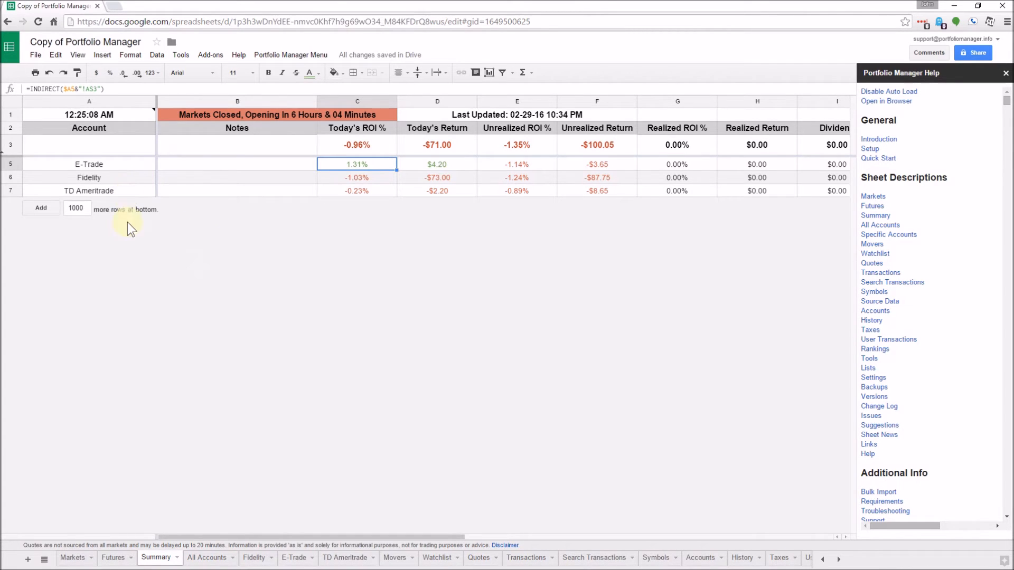
{"action": "left_click", "coordinate": [207, 558]}
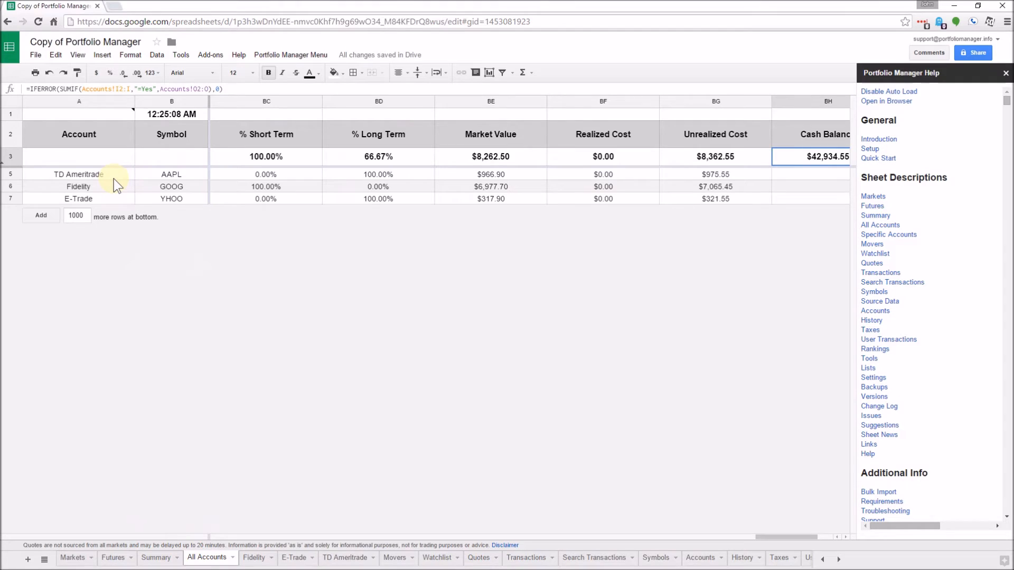
{"action": "left_click", "coordinate": [158, 560]}
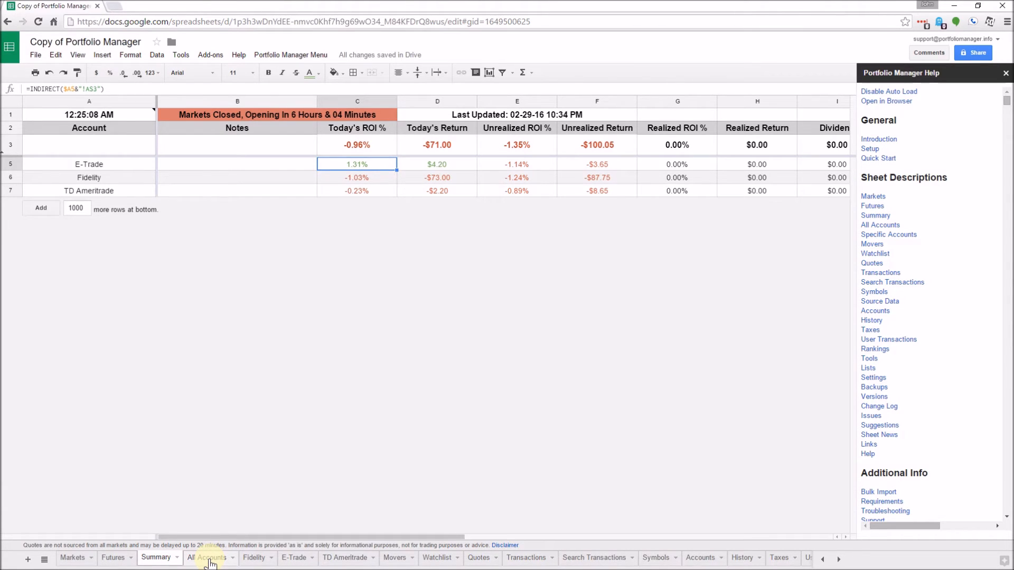
{"action": "left_click", "coordinate": [257, 558]}
{"action": "left_click", "coordinate": [292, 558]}
{"action": "left_click", "coordinate": [347, 558]}
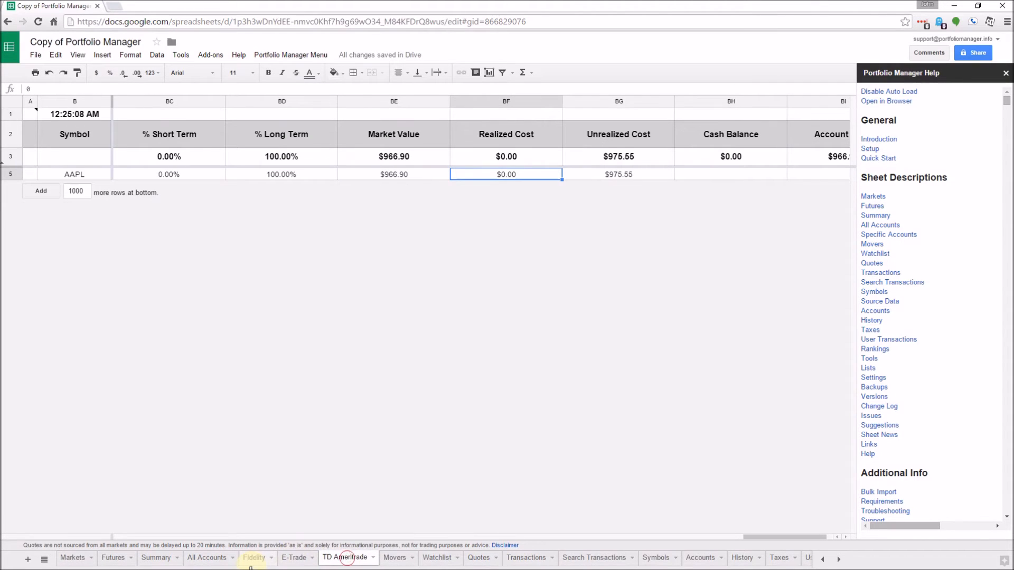
{"action": "left_click", "coordinate": [698, 560]}
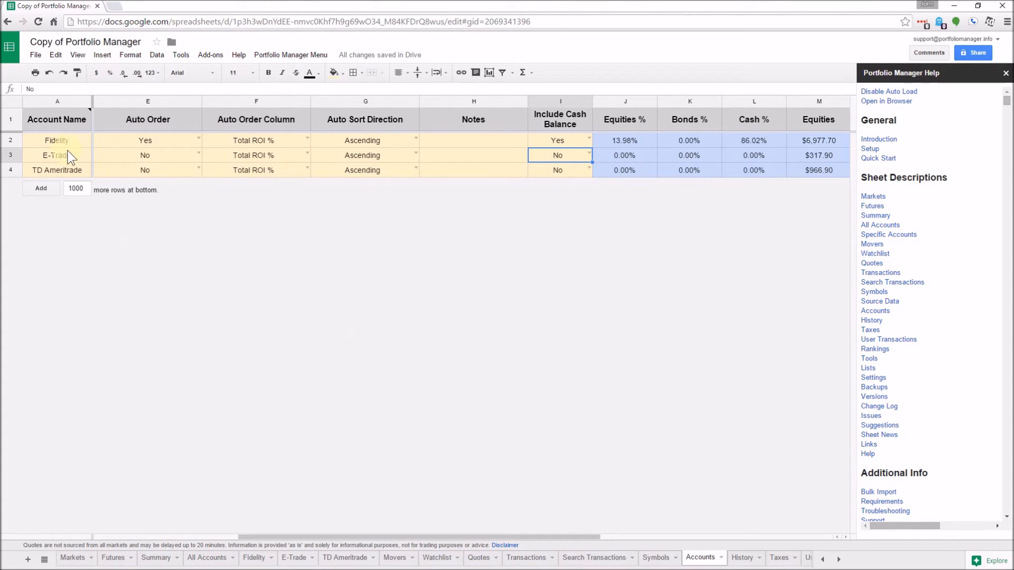
{"action": "left_click", "coordinate": [251, 558]}
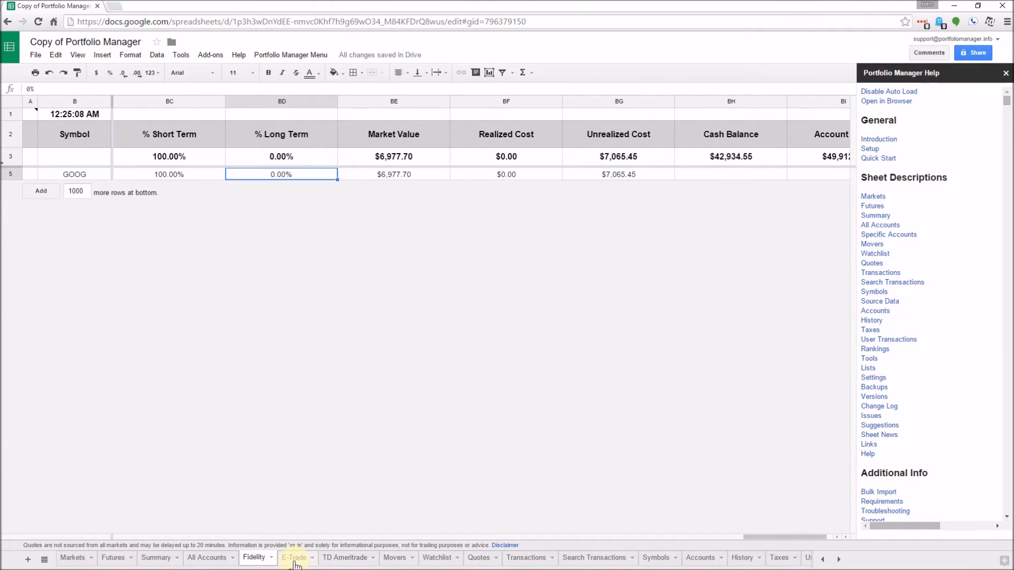
Step: Examine the Movers sheet's lists from Top Gainers and Top Decliners through the volume lists and Oldest Trade Date
{"action": "left_click", "coordinate": [395, 560]}
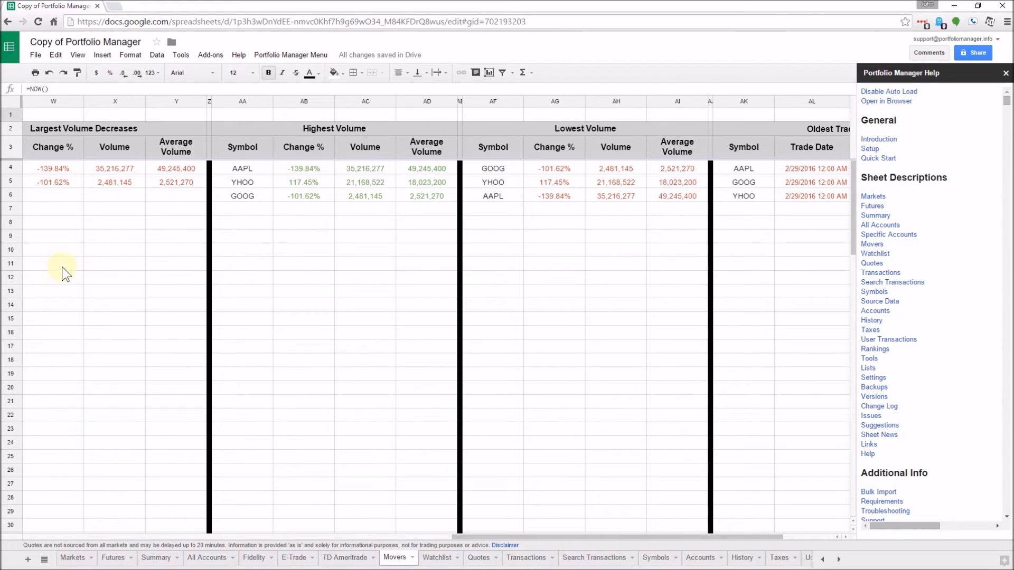
{"action": "left_click", "coordinate": [86, 538]}
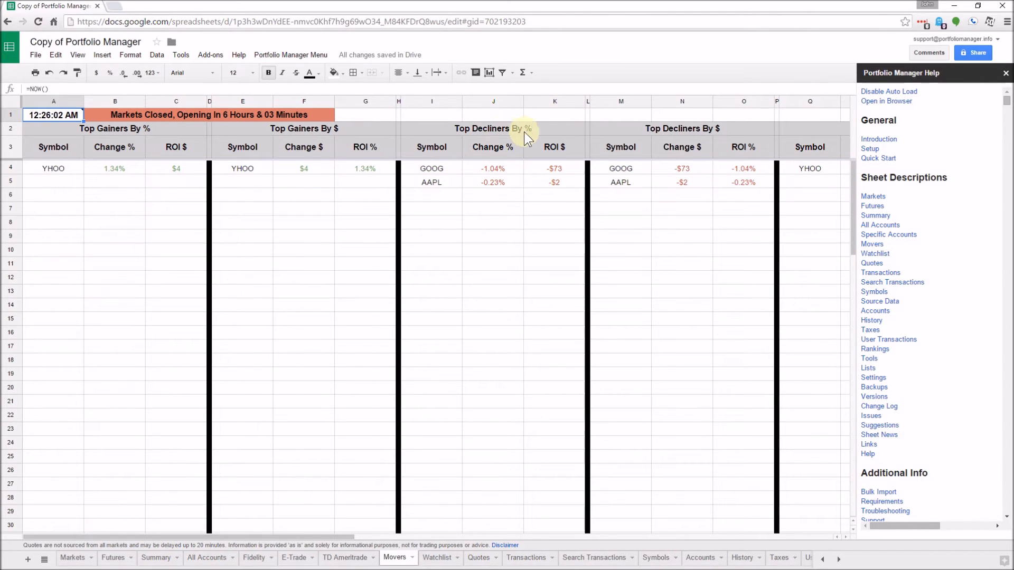
{"action": "left_click_drag", "start_coordinate": [230, 539], "coordinate": [534, 553]}
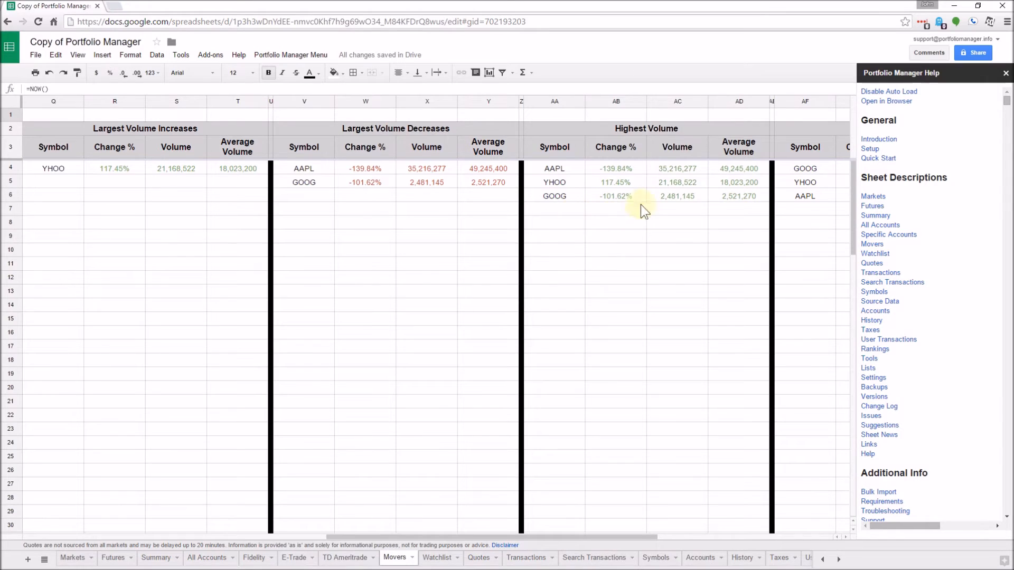
{"action": "left_click_drag", "start_coordinate": [485, 538], "coordinate": [734, 537]}
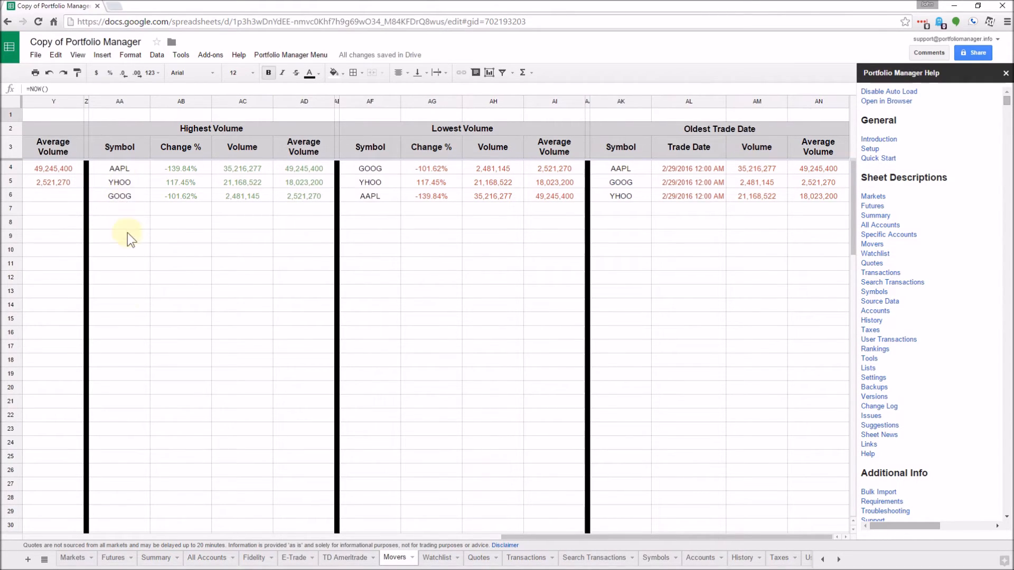
Step: Add the symbol FB with the note "notes" to the first row of the Watchlist sheet
{"action": "left_click", "coordinate": [437, 558]}
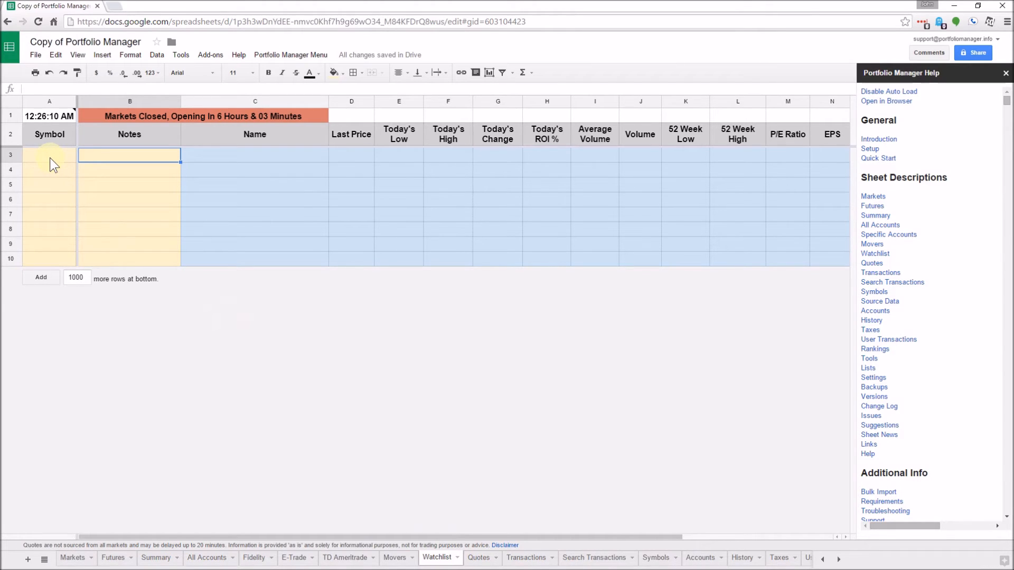
{"action": "left_click", "coordinate": [50, 158]}
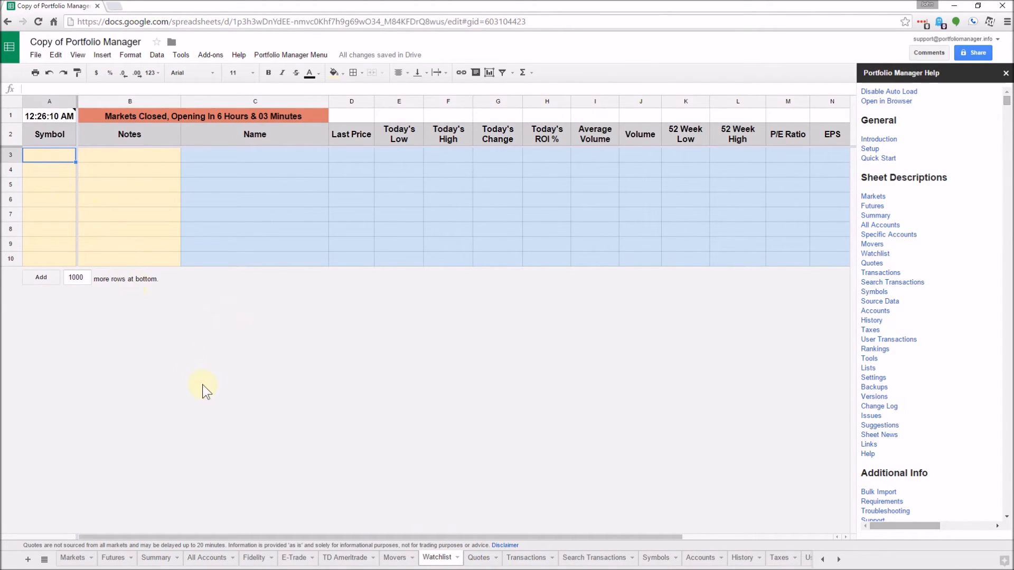
{"action": "type", "text": "FB"}
{"action": "key", "text": "Tab"}
{"action": "type", "text": "note"}
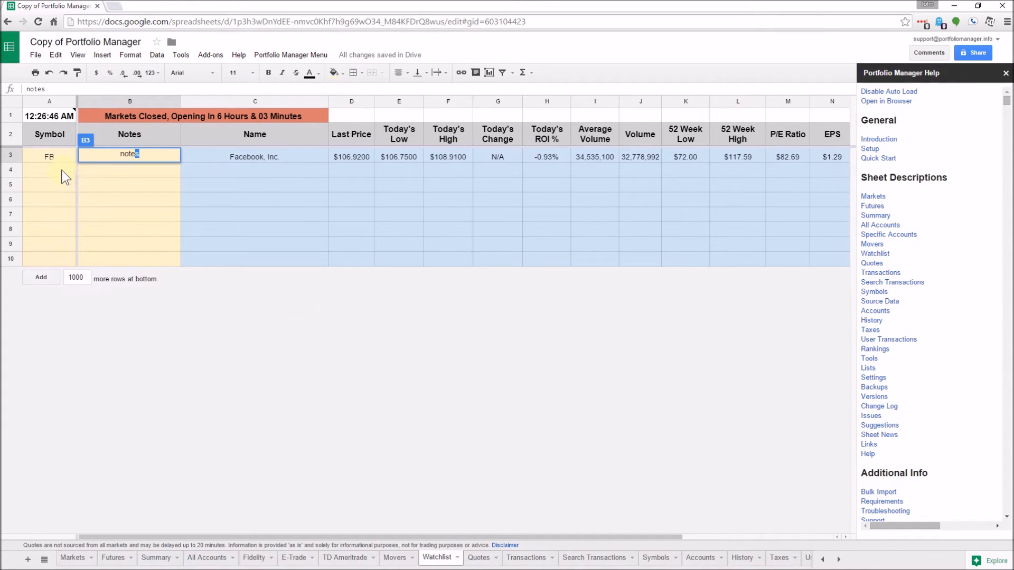
Step: Clear the FB symbol and its note from the first Watchlist row
{"action": "left_click", "coordinate": [65, 154]}
{"action": "key", "text": "Delete"}
{"action": "key", "text": "Right"}
{"action": "key", "text": "Delete"}
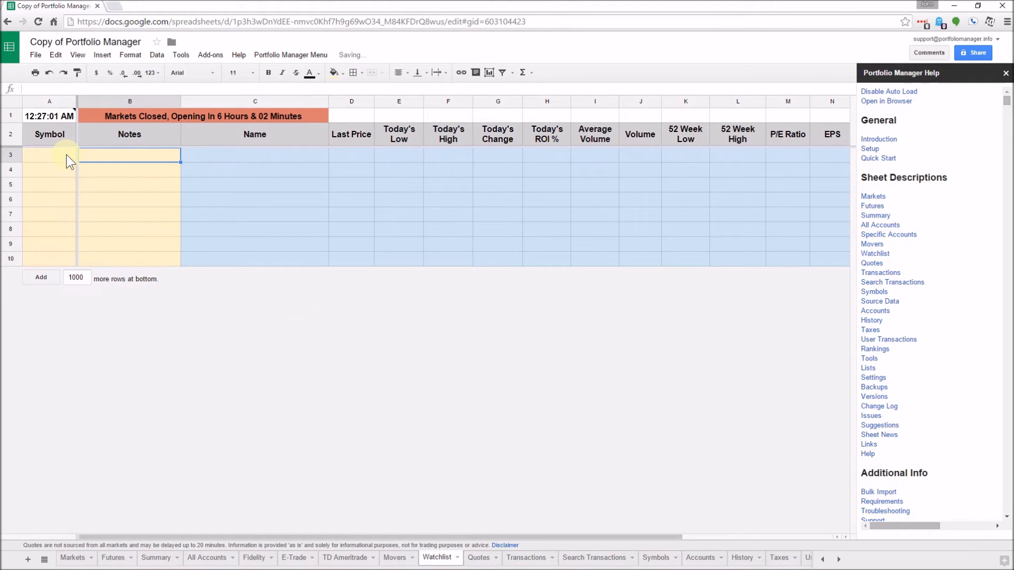
{"action": "left_click", "coordinate": [117, 200]}
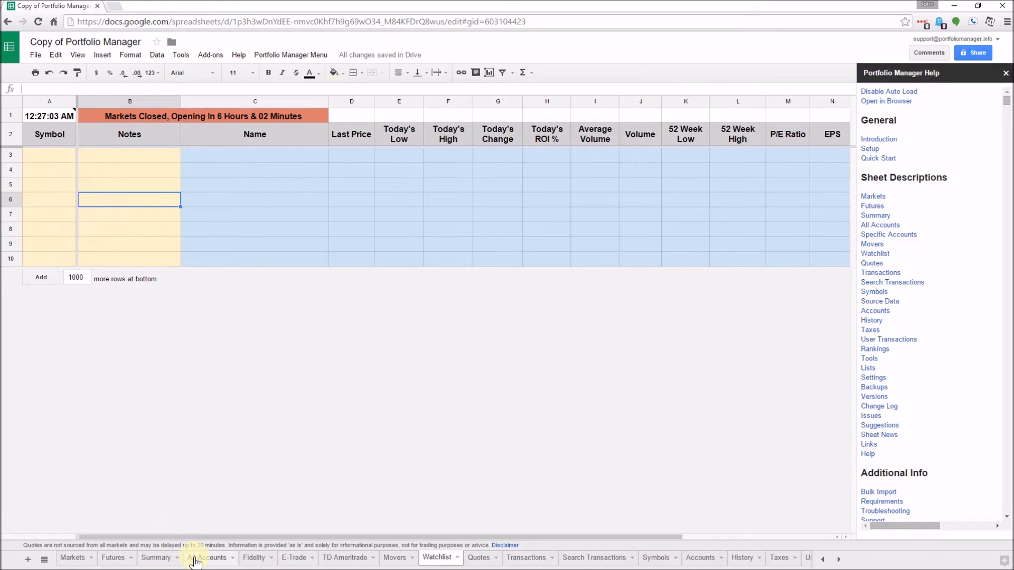
Step: Look up the symbol GOOG on the Quotes sheet
{"action": "left_click", "coordinate": [478, 558]}
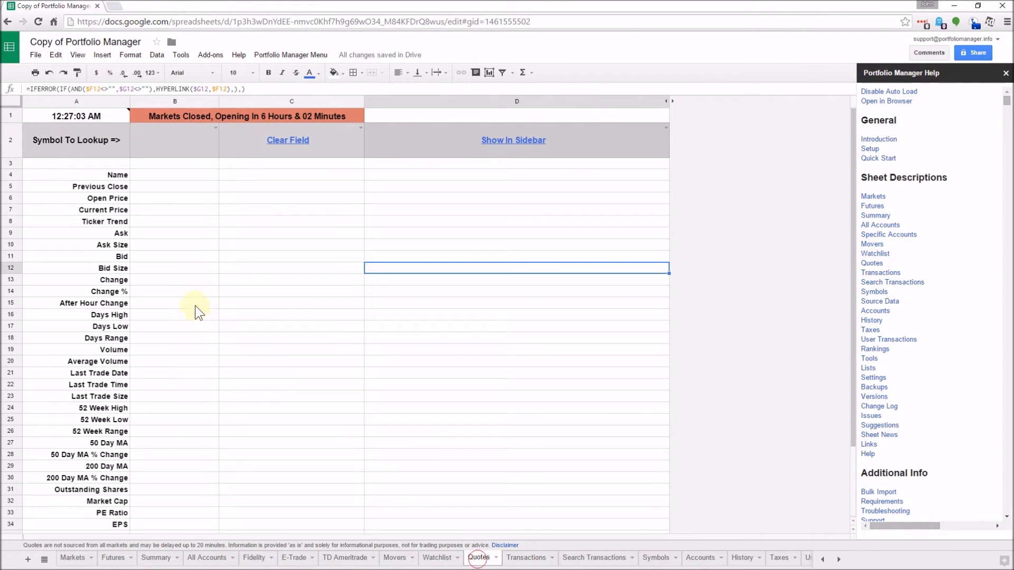
{"action": "left_click", "coordinate": [186, 141]}
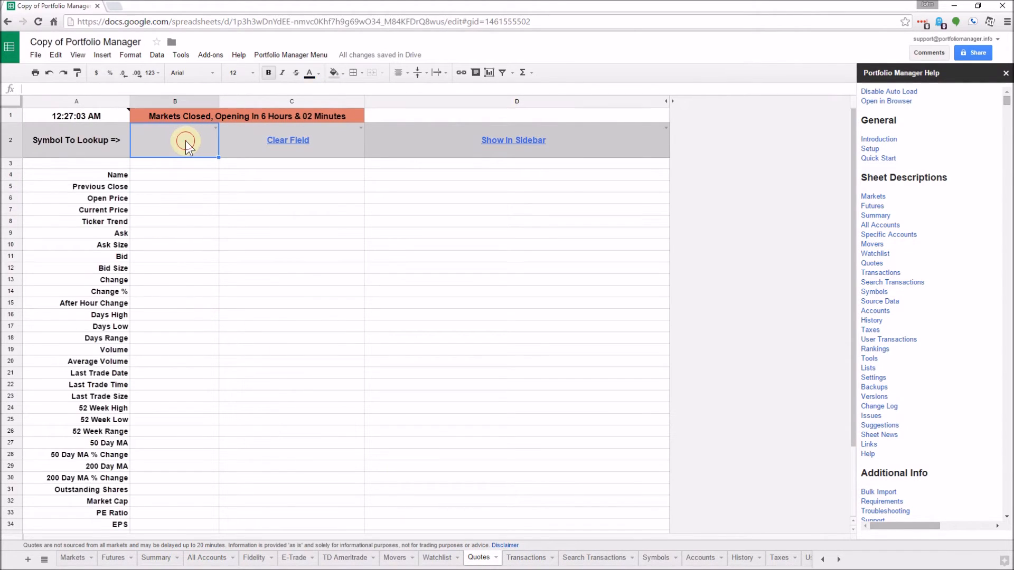
{"action": "left_click", "coordinate": [216, 128]}
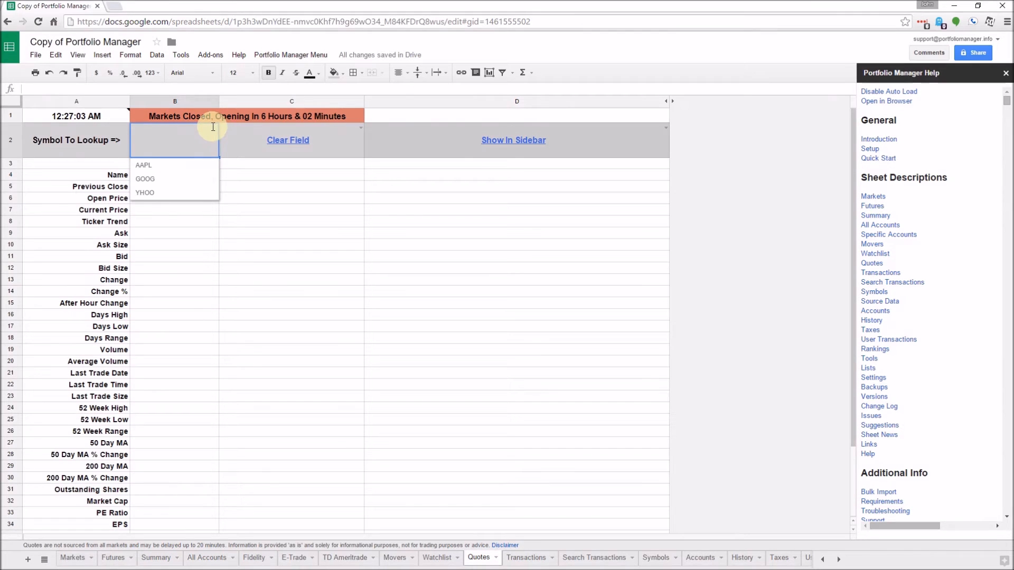
{"action": "left_click", "coordinate": [162, 179]}
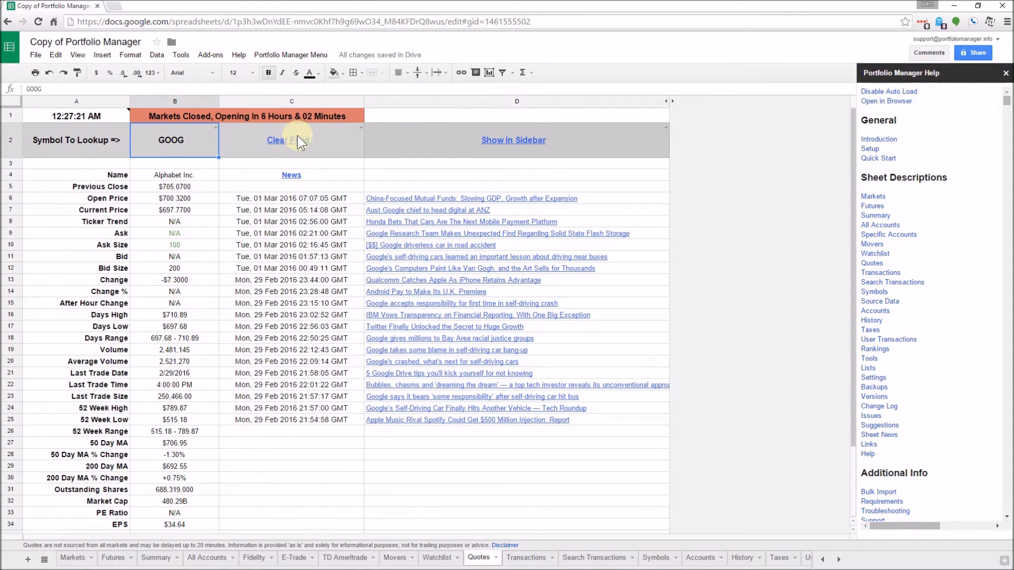
Step: Show the GOOG quote in the sidebar and view the symbols available in its quote lookup field
{"action": "double_click", "coordinate": [493, 137]}
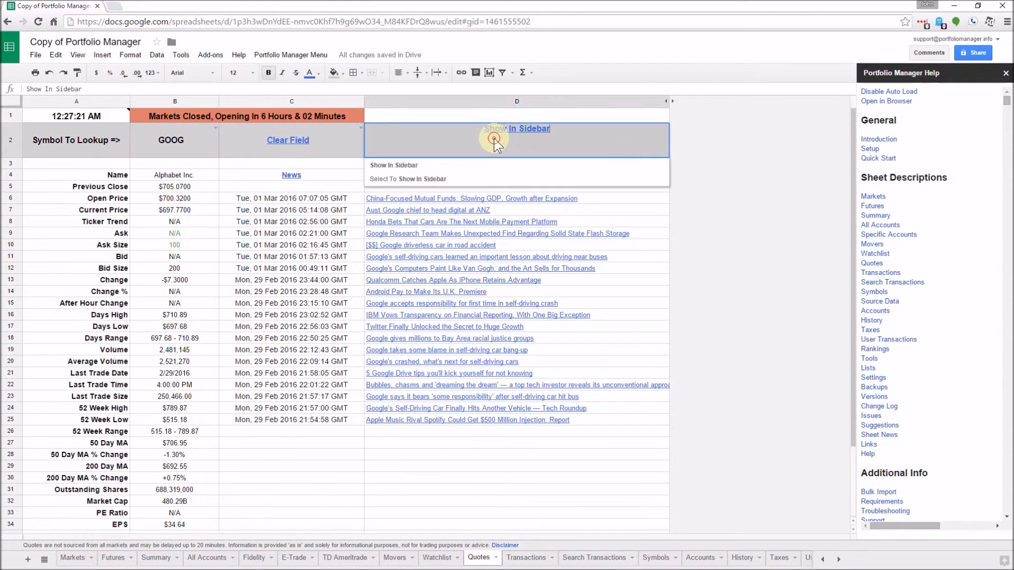
{"action": "left_click", "coordinate": [406, 179]}
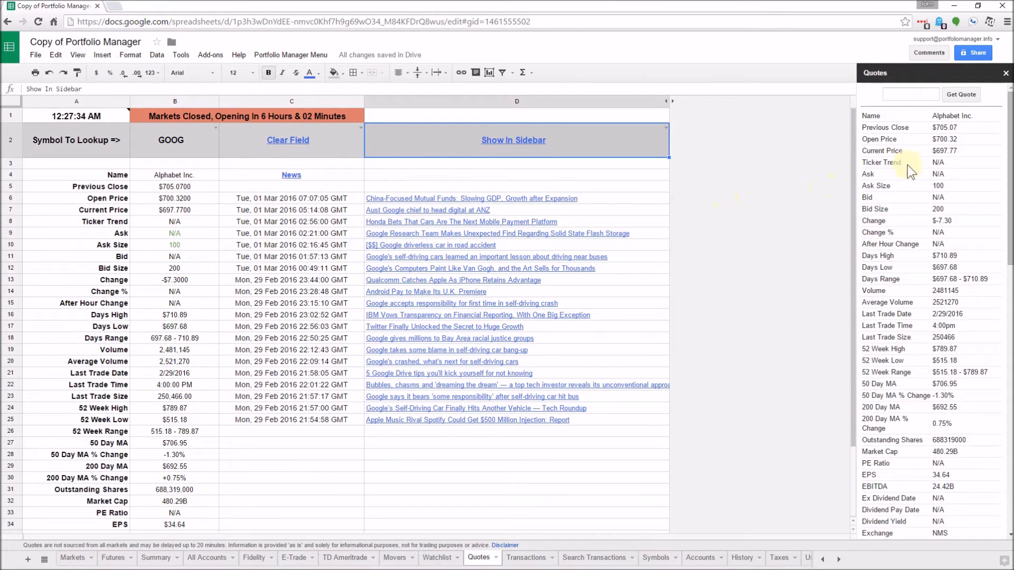
{"action": "left_click", "coordinate": [928, 94]}
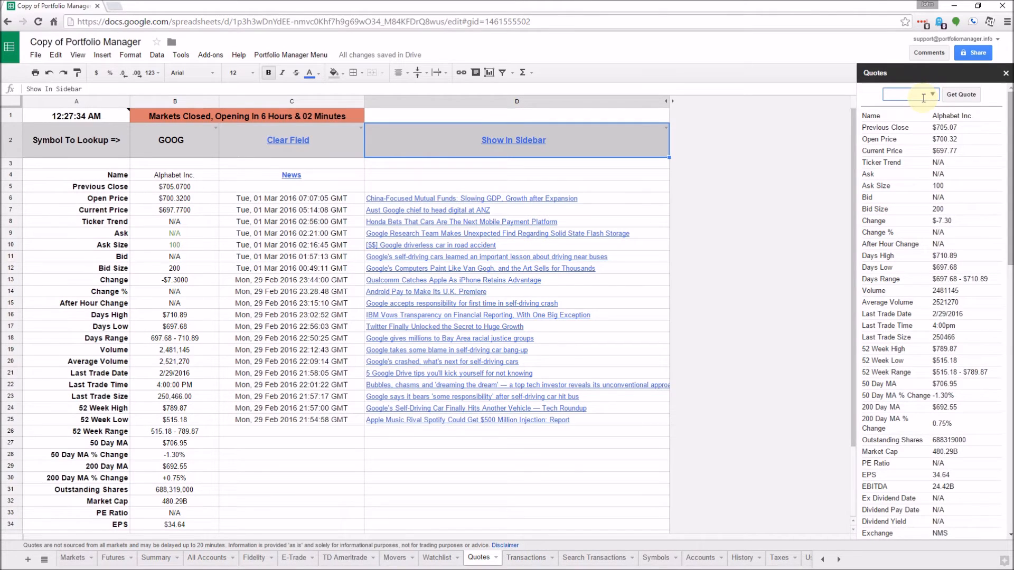
{"action": "left_click", "coordinate": [933, 94]}
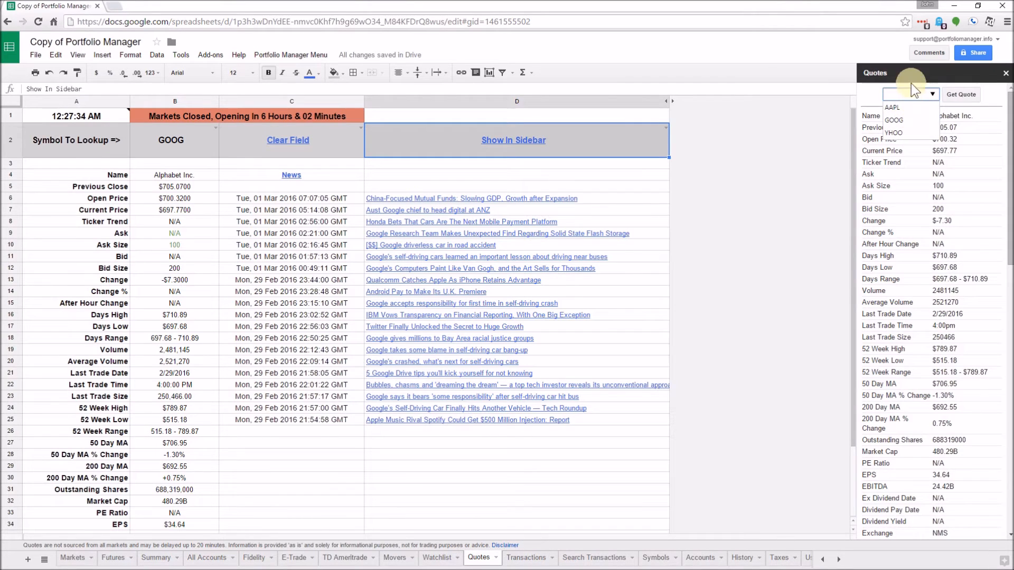
{"action": "left_click", "coordinate": [924, 73]}
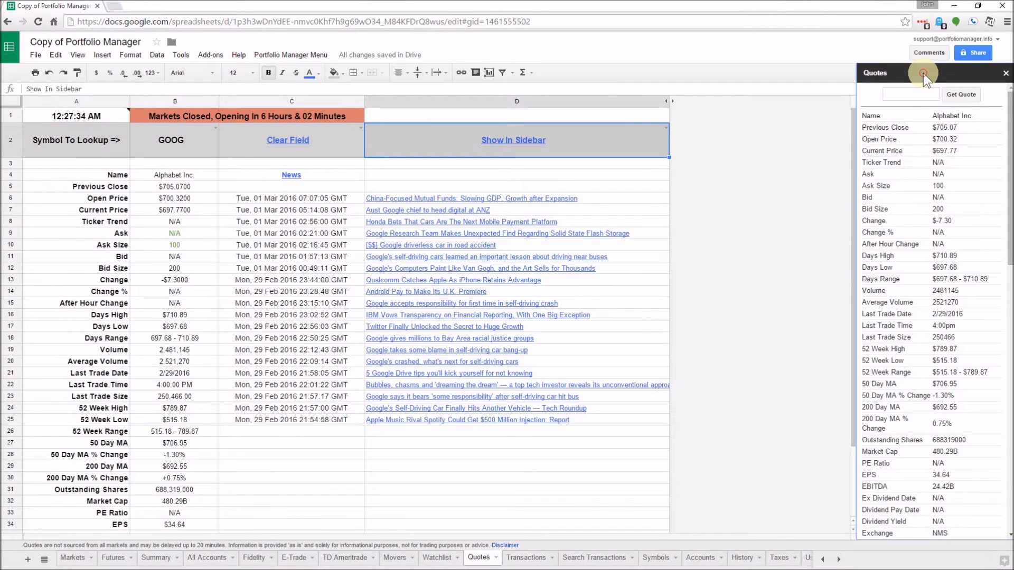
Step: Clear the lookup symbol on the Quotes sheet with its Select To Clear option, and open the Transactions sheet
{"action": "left_click", "coordinate": [287, 137]}
{"action": "left_click", "coordinate": [287, 138]}
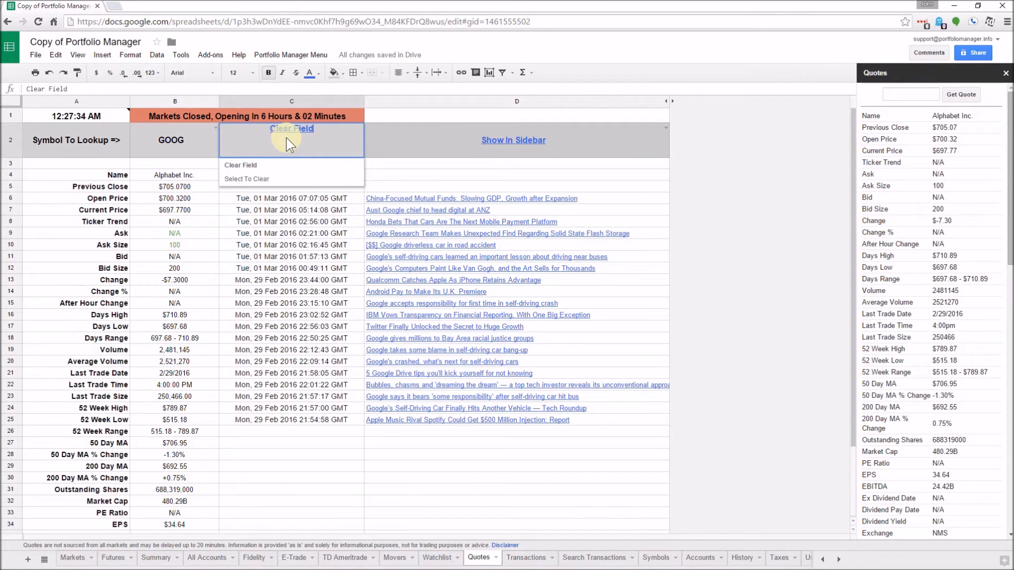
{"action": "left_click", "coordinate": [242, 178]}
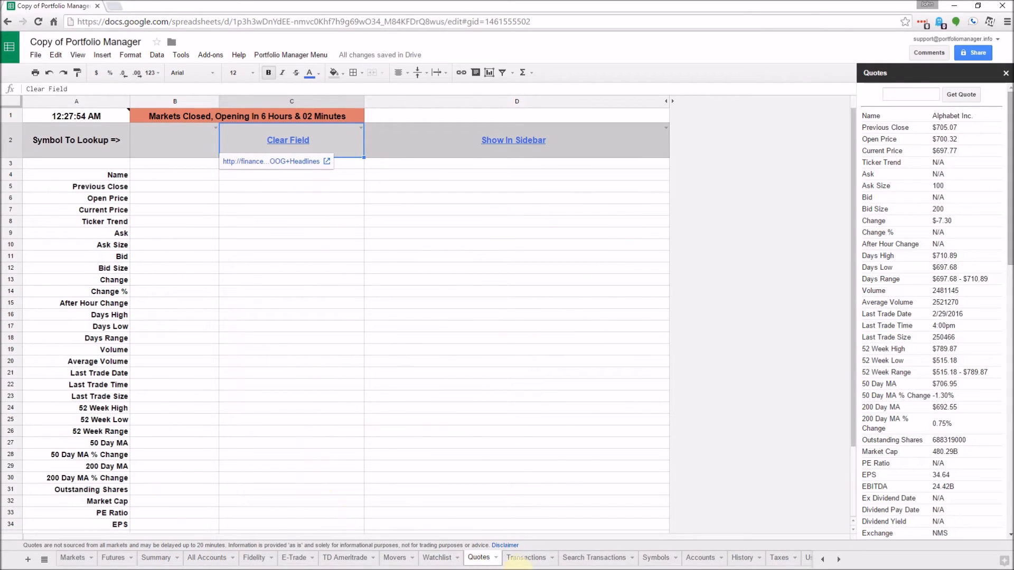
{"action": "left_click", "coordinate": [525, 559]}
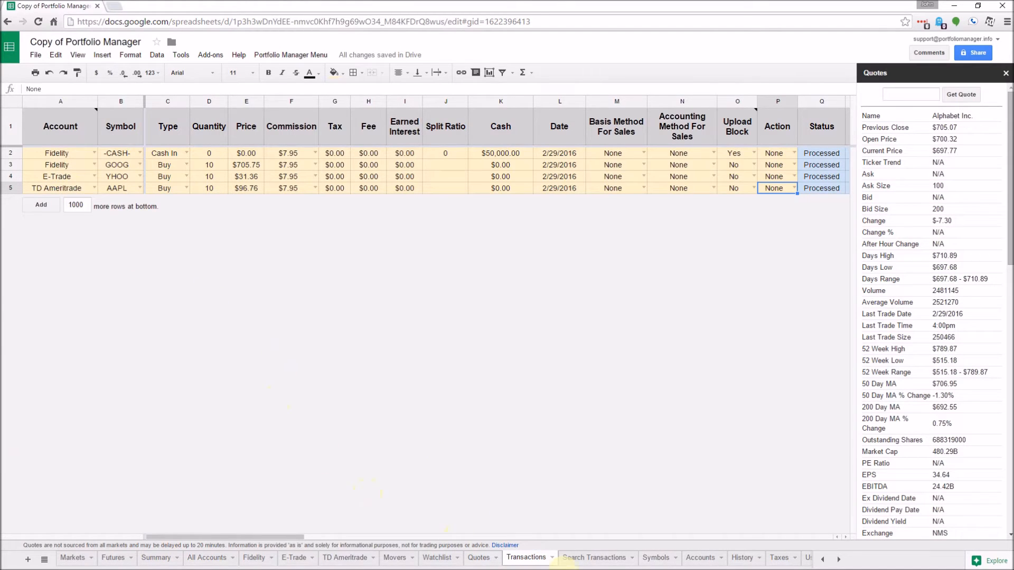
Step: Open the Search Transactions sheet and examine its filter cells for symbol and account
{"action": "left_click", "coordinate": [589, 560]}
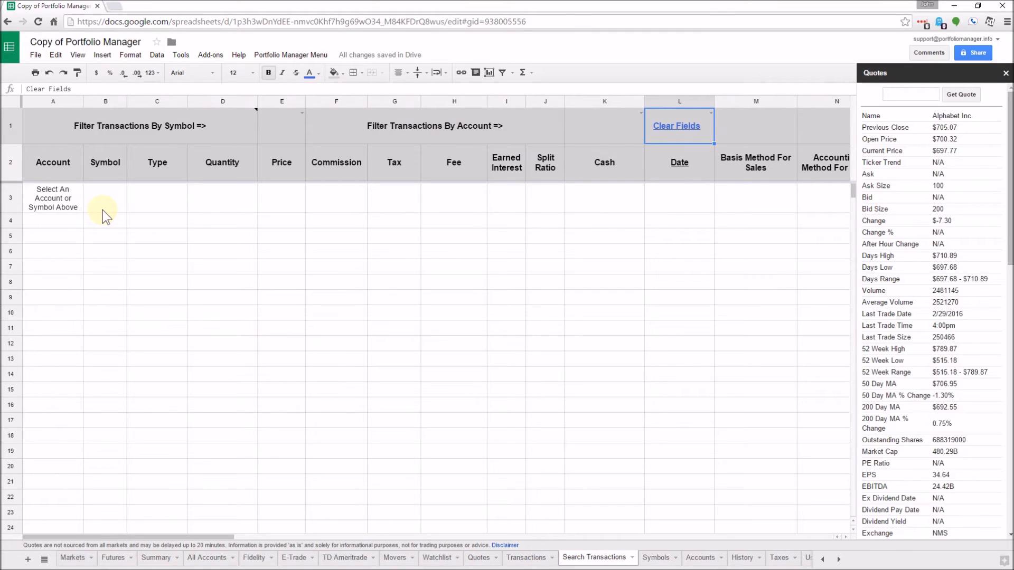
{"action": "left_click", "coordinate": [283, 129]}
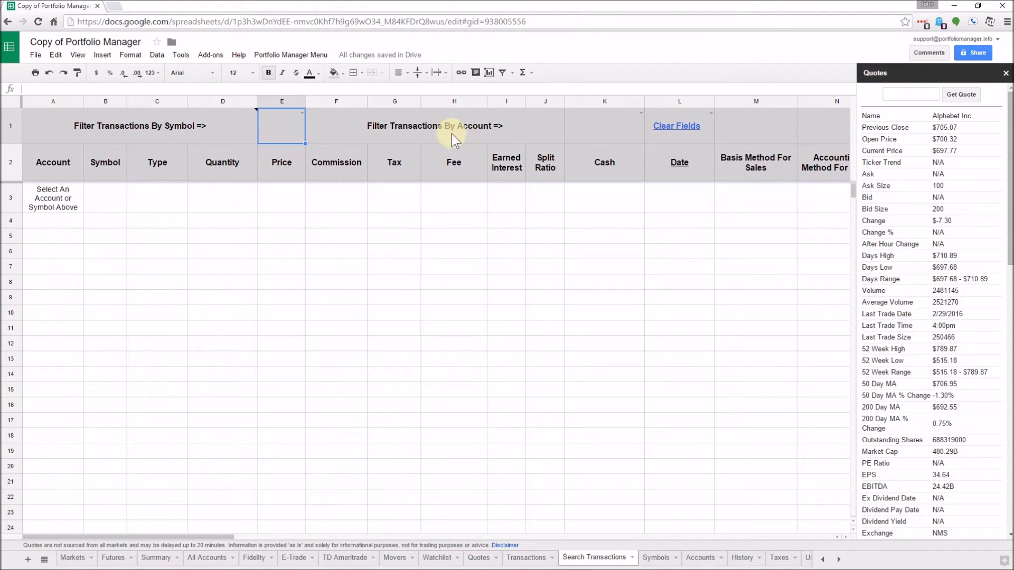
{"action": "left_click", "coordinate": [591, 124]}
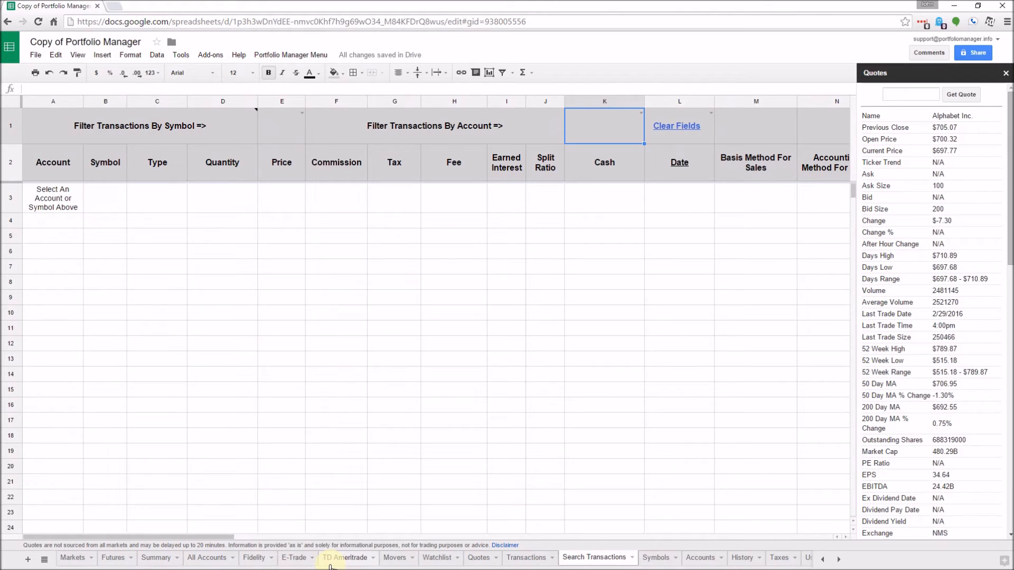
Step: Open the TD Ameritrade sheet and view the Jump To options in the AAPL row
{"action": "left_click", "coordinate": [344, 558]}
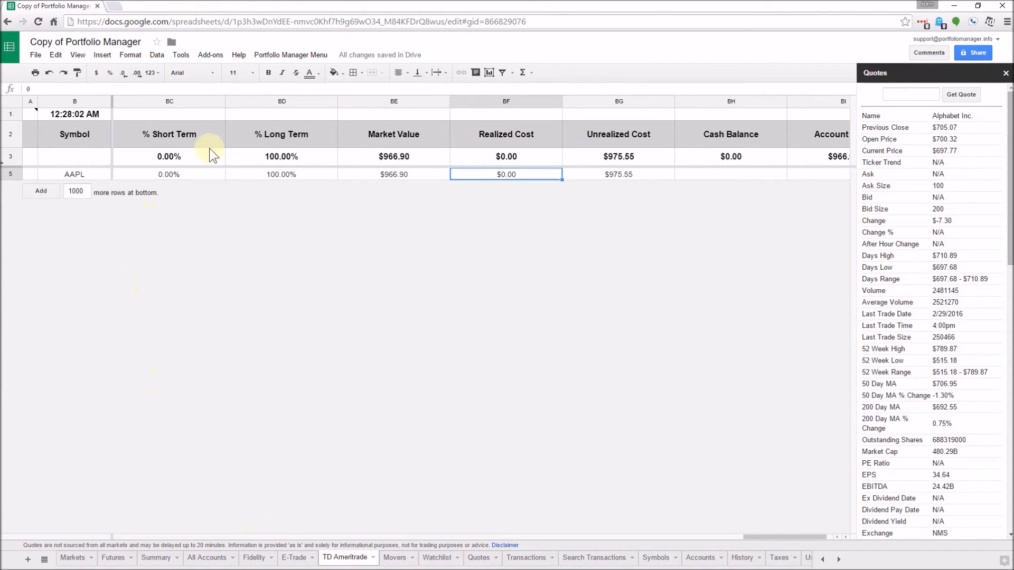
{"action": "left_click", "coordinate": [141, 537]}
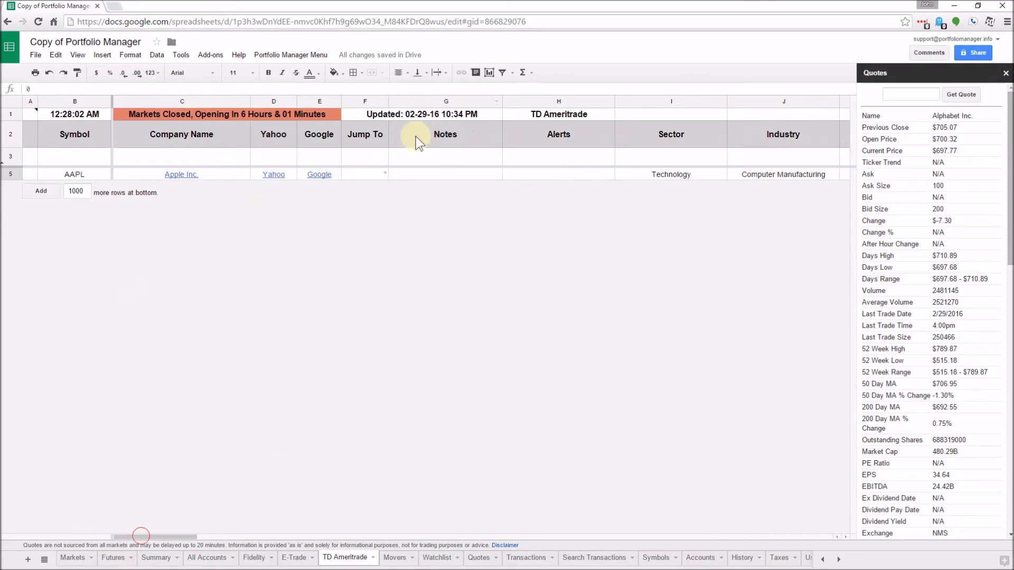
{"action": "left_click", "coordinate": [385, 172]}
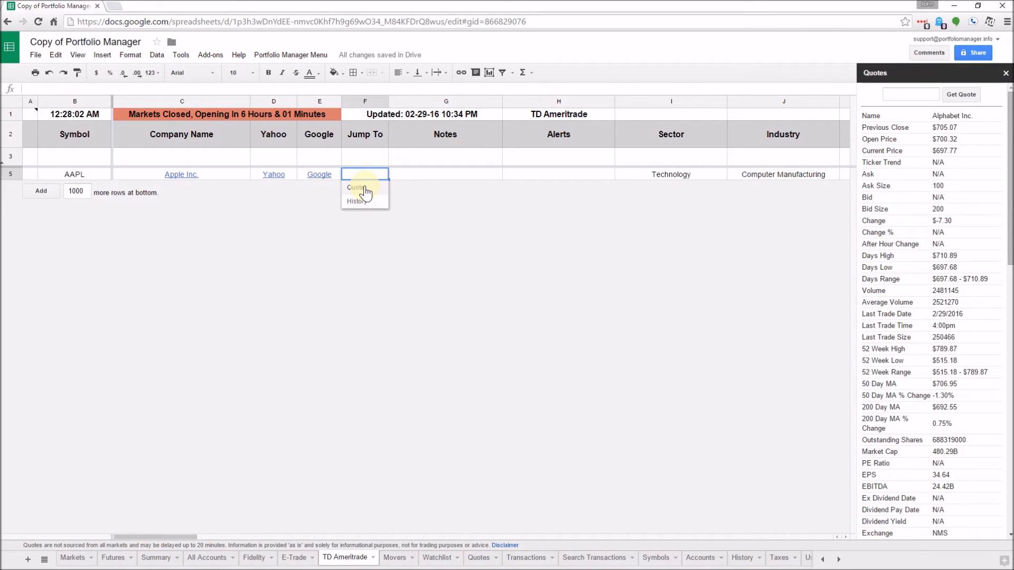
{"action": "left_click", "coordinate": [445, 173]}
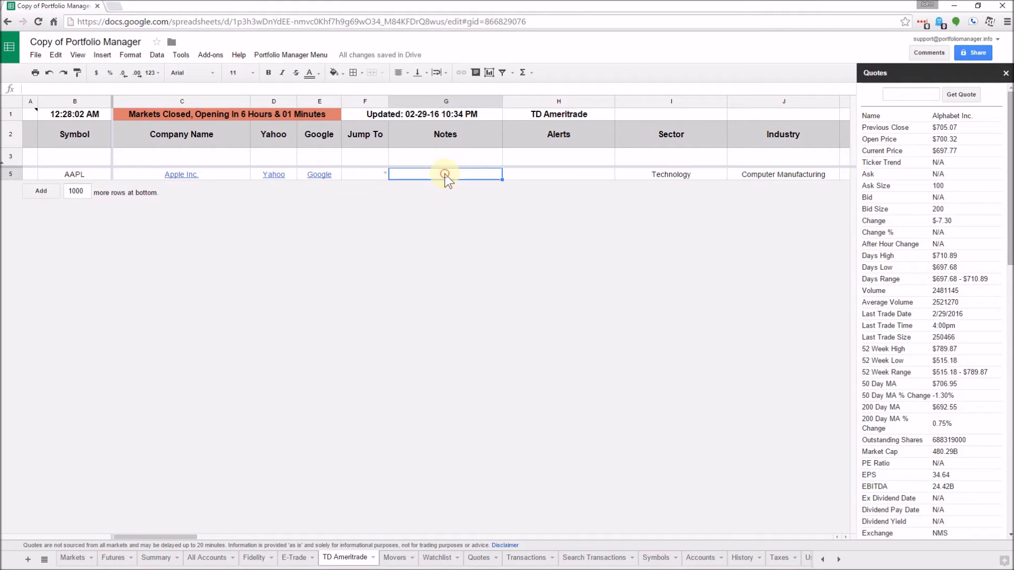
Step: Look over the Search Transactions, Symbols and Accounts sheets
{"action": "left_click", "coordinate": [481, 559]}
{"action": "left_click", "coordinate": [594, 561]}
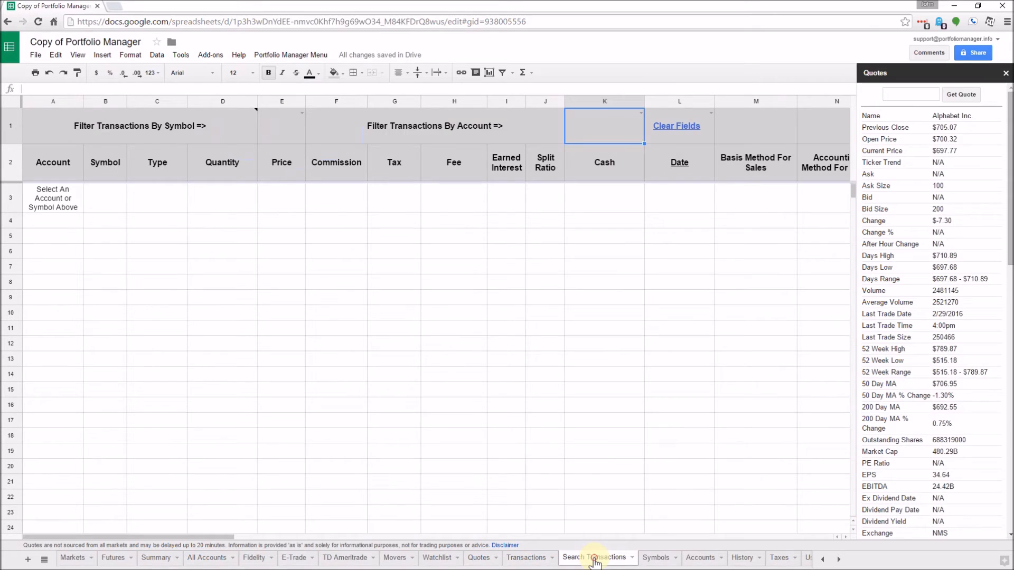
{"action": "left_click", "coordinate": [662, 557]}
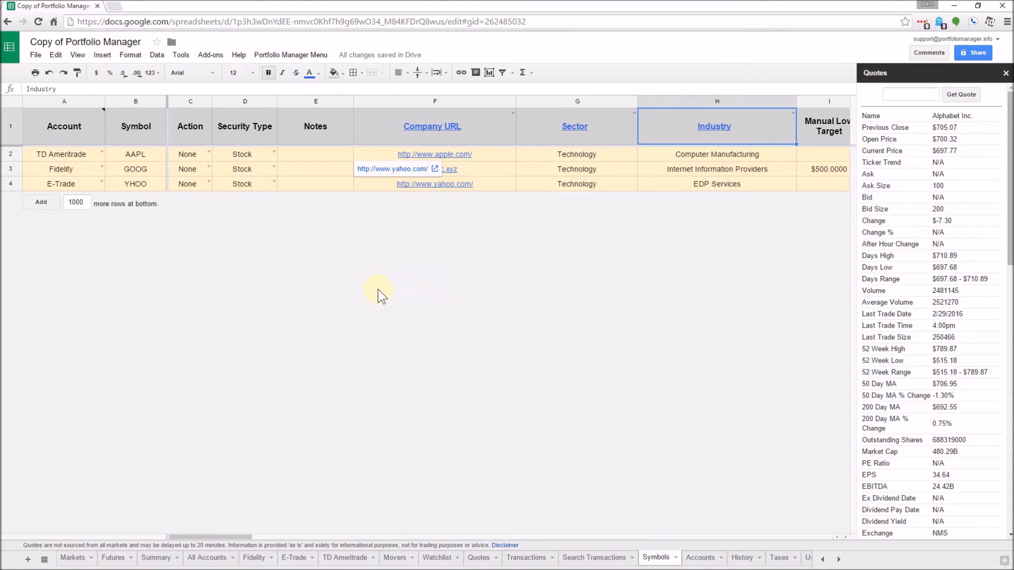
{"action": "left_click", "coordinate": [705, 559]}
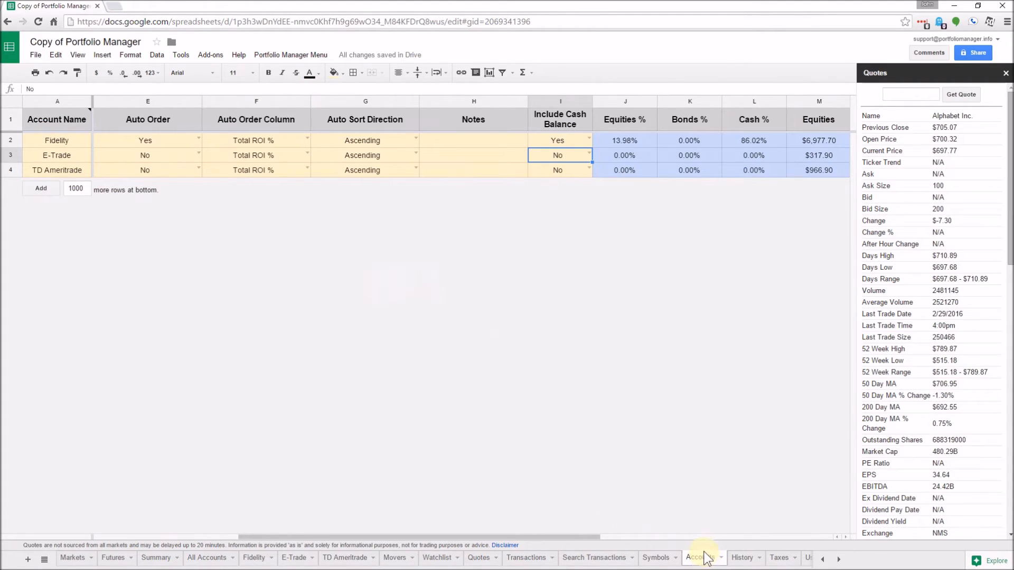
Step: Open the History sheet and examine the account and period filter choices and the date fields
{"action": "left_click", "coordinate": [748, 561]}
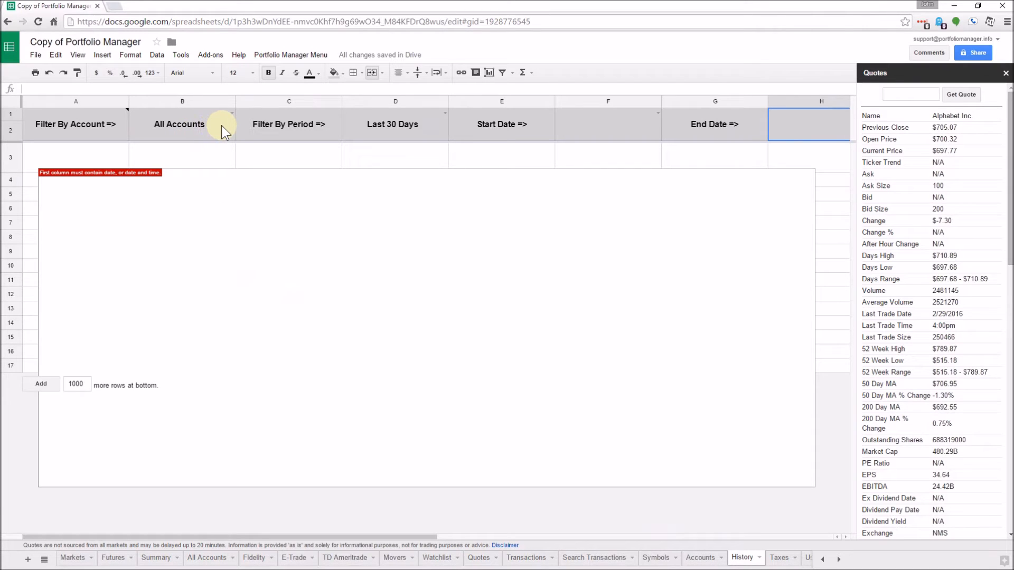
{"action": "left_click", "coordinate": [232, 115]}
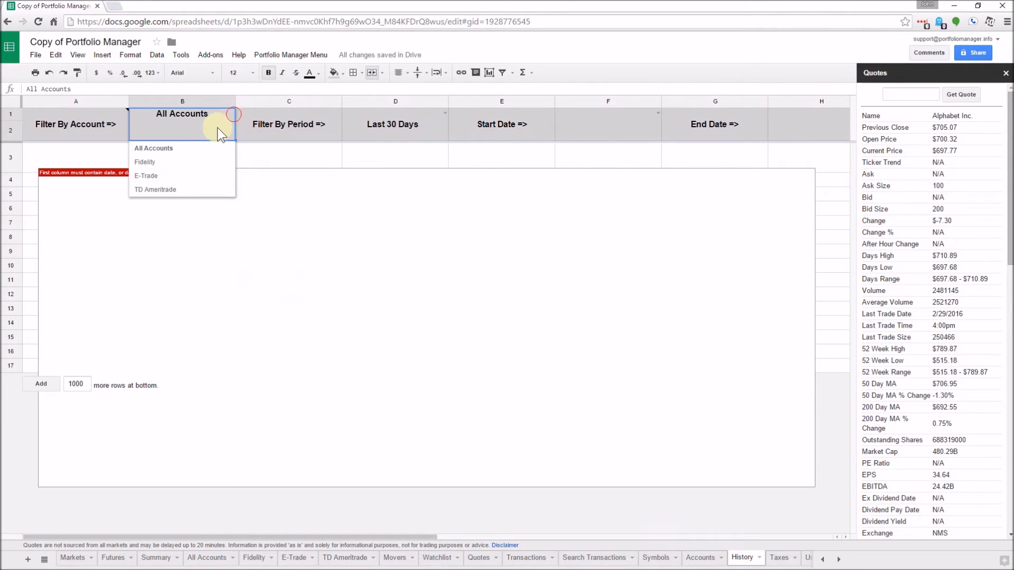
{"action": "left_click", "coordinate": [390, 131]}
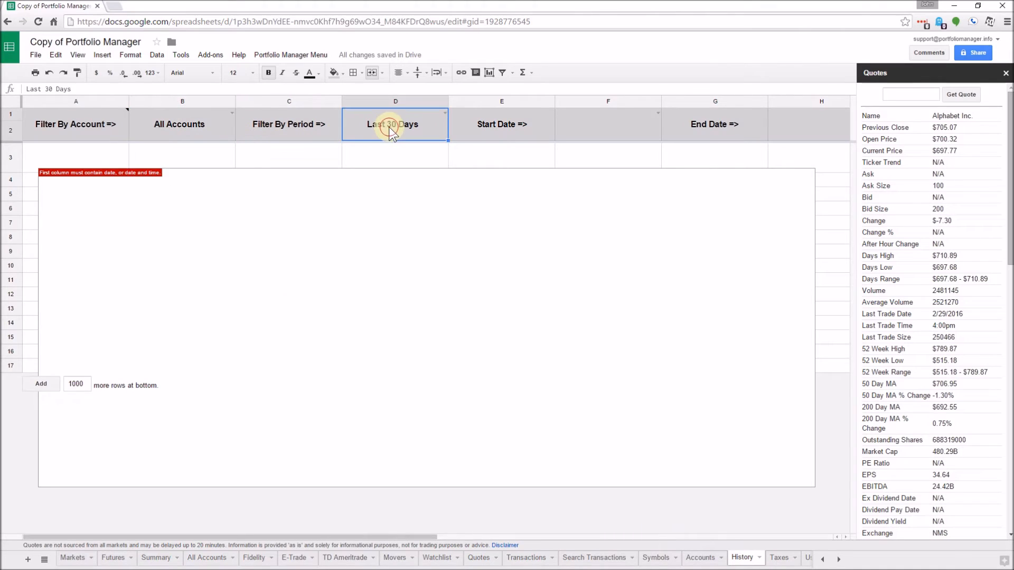
{"action": "left_click", "coordinate": [448, 112]}
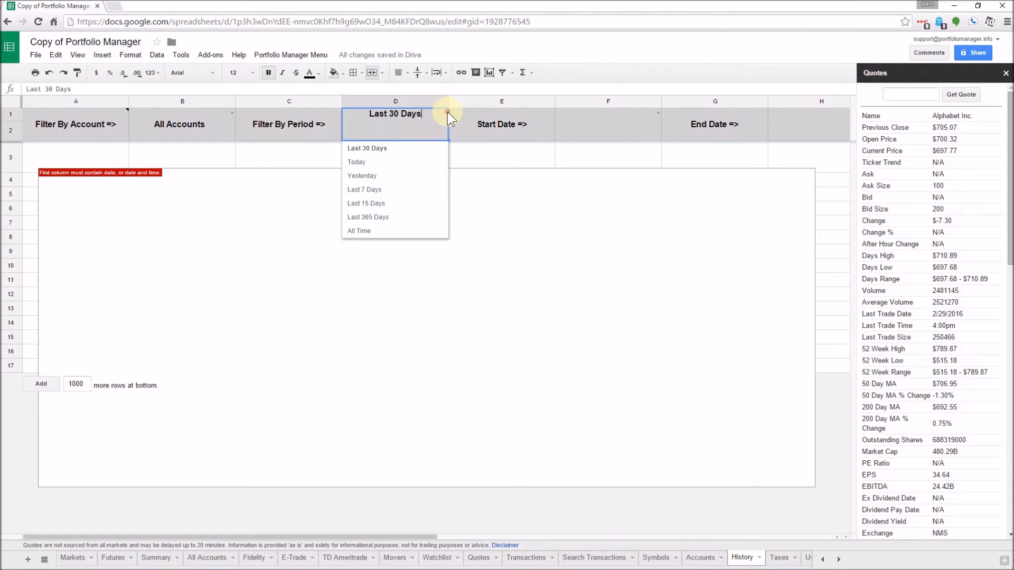
{"action": "left_click", "coordinate": [483, 126]}
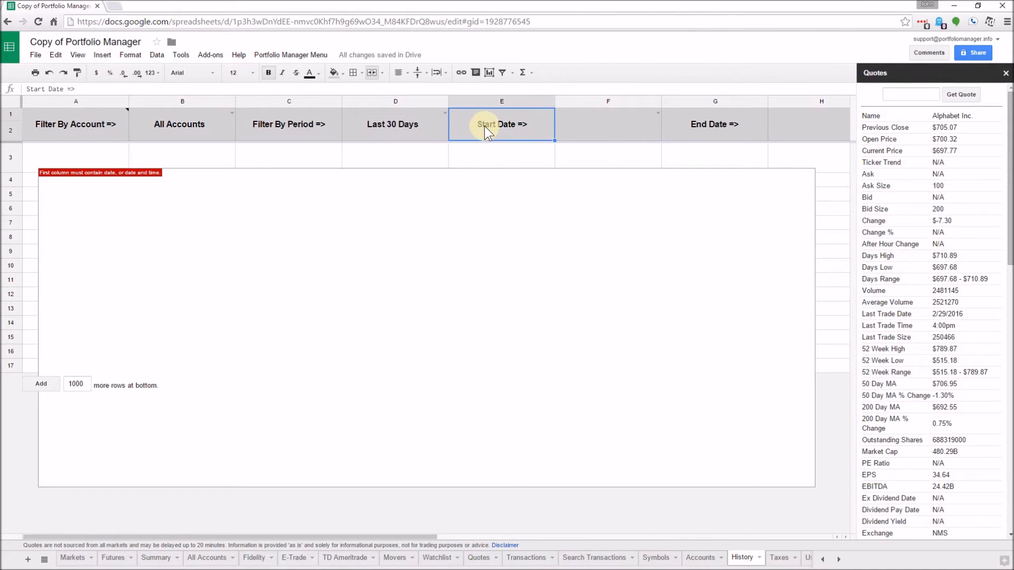
{"action": "left_click", "coordinate": [788, 127]}
Step: Refresh the account history on the History sheet with the Select To Refresh option
{"action": "left_click_drag", "start_coordinate": [424, 536], "coordinate": [724, 530]}
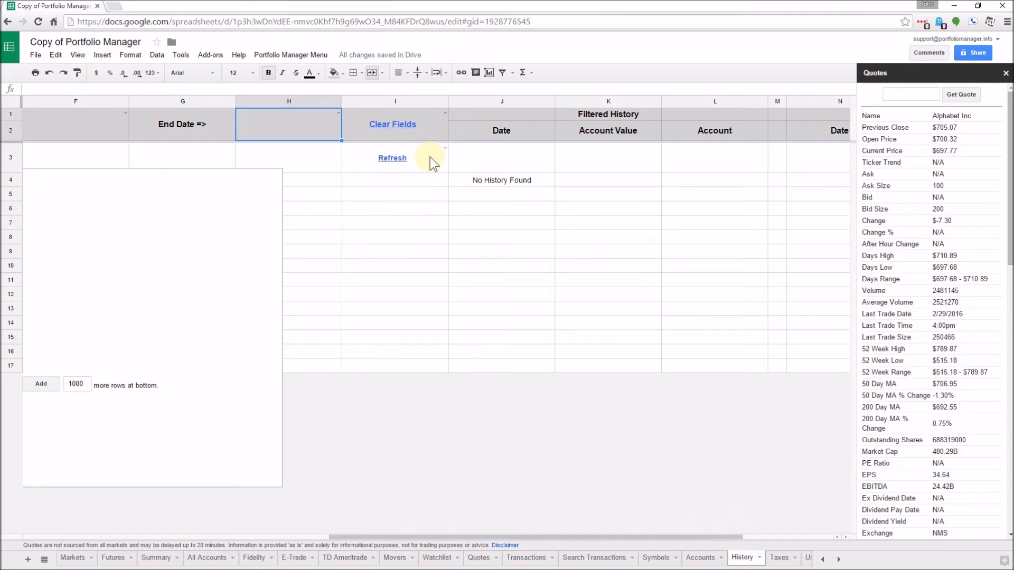
{"action": "left_click", "coordinate": [446, 150]}
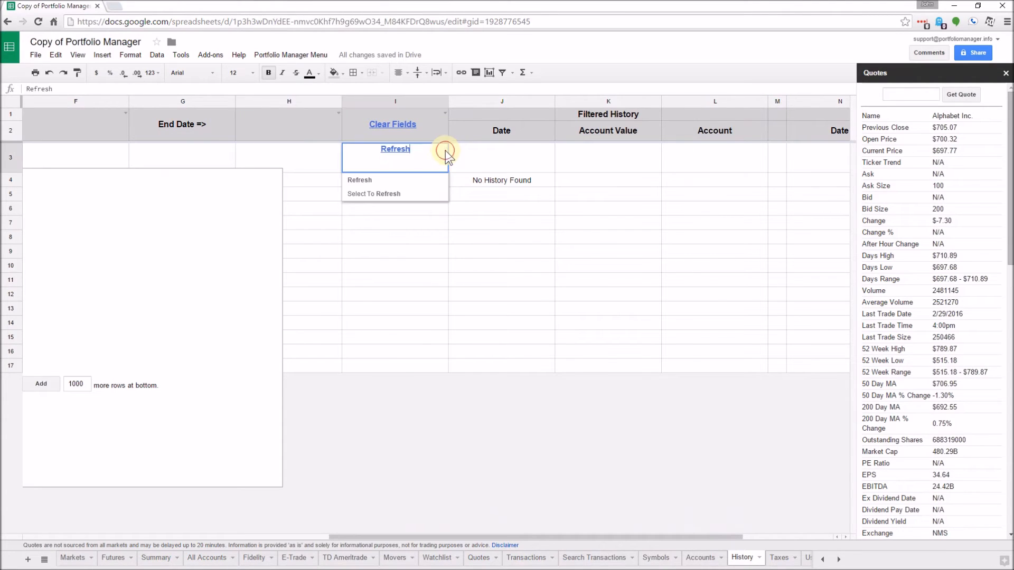
{"action": "left_click", "coordinate": [392, 194]}
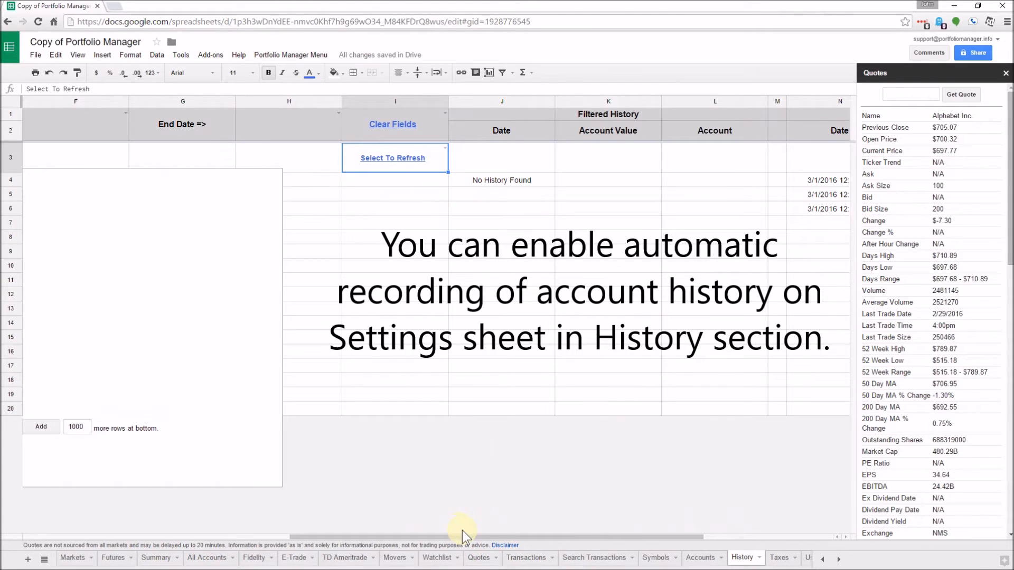
Step: Review the Filtered History and All History records together with the account value chart
{"action": "left_click_drag", "start_coordinate": [461, 538], "coordinate": [661, 538]}
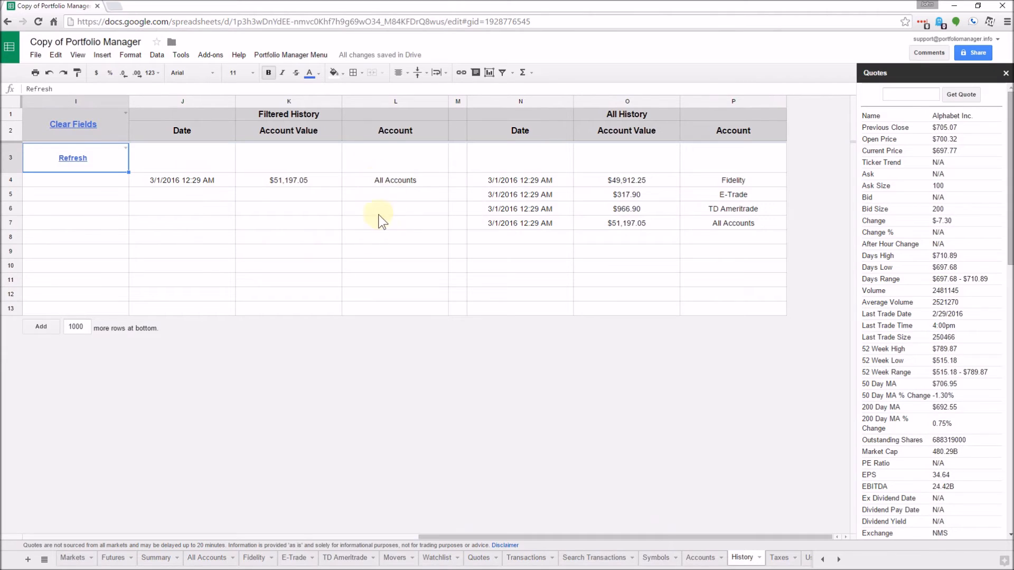
{"action": "left_click", "coordinate": [293, 536]}
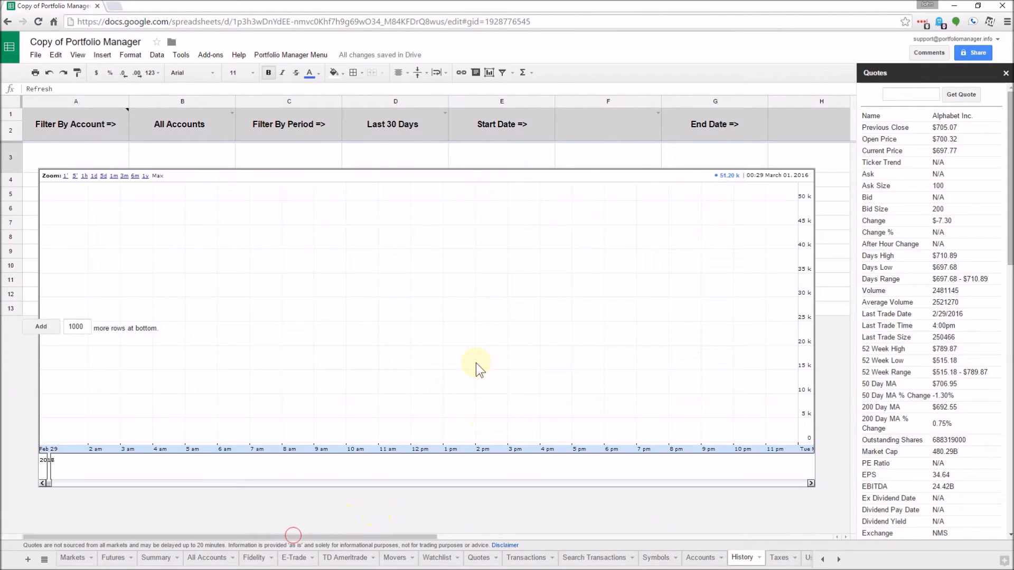
{"action": "left_click_drag", "start_coordinate": [420, 536], "coordinate": [632, 534]}
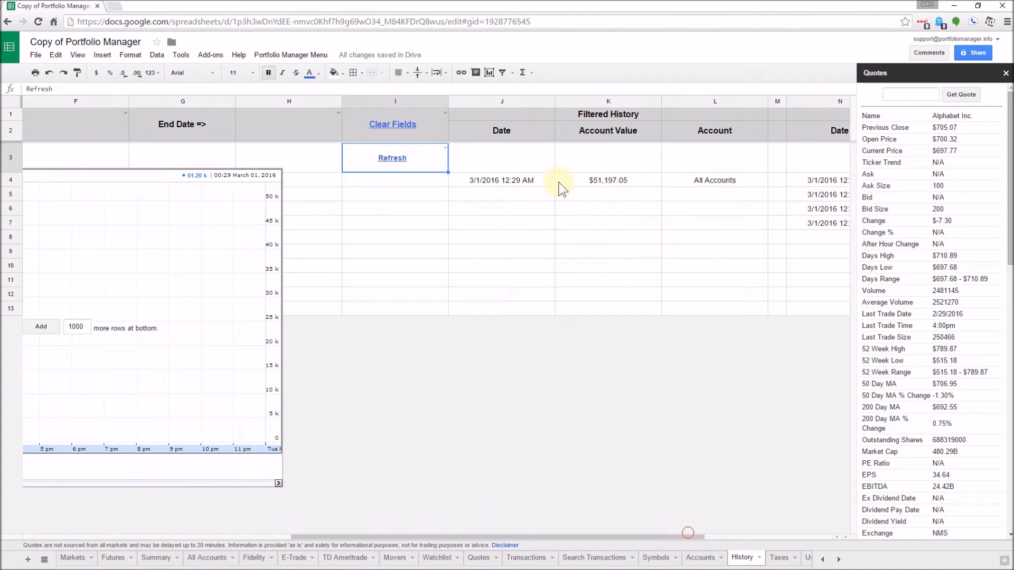
{"action": "left_click", "coordinate": [276, 539]}
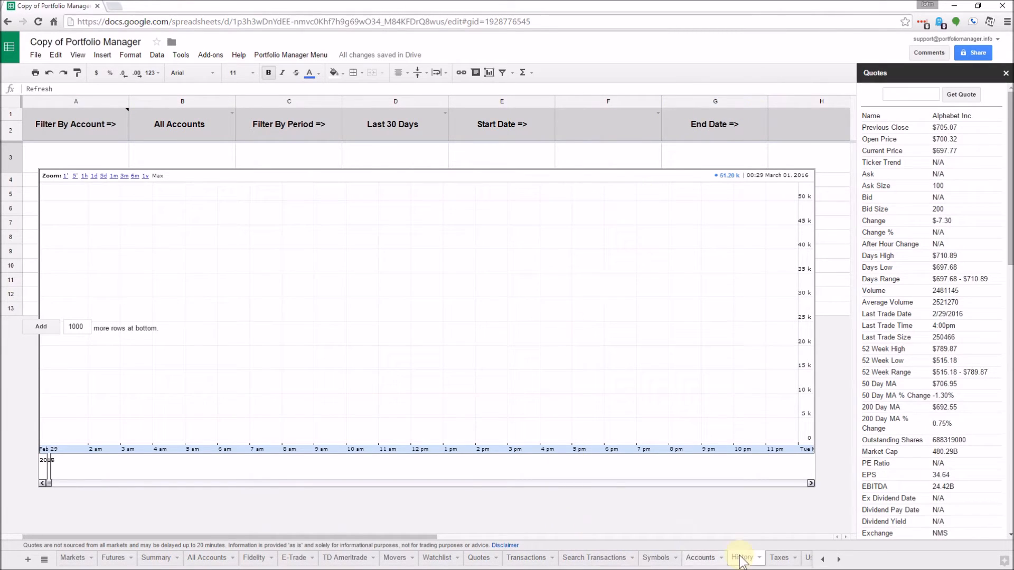
Step: Open the Taxes sheet and examine its period choices, gain/loss columns and Tax Payments section
{"action": "left_click", "coordinate": [777, 560]}
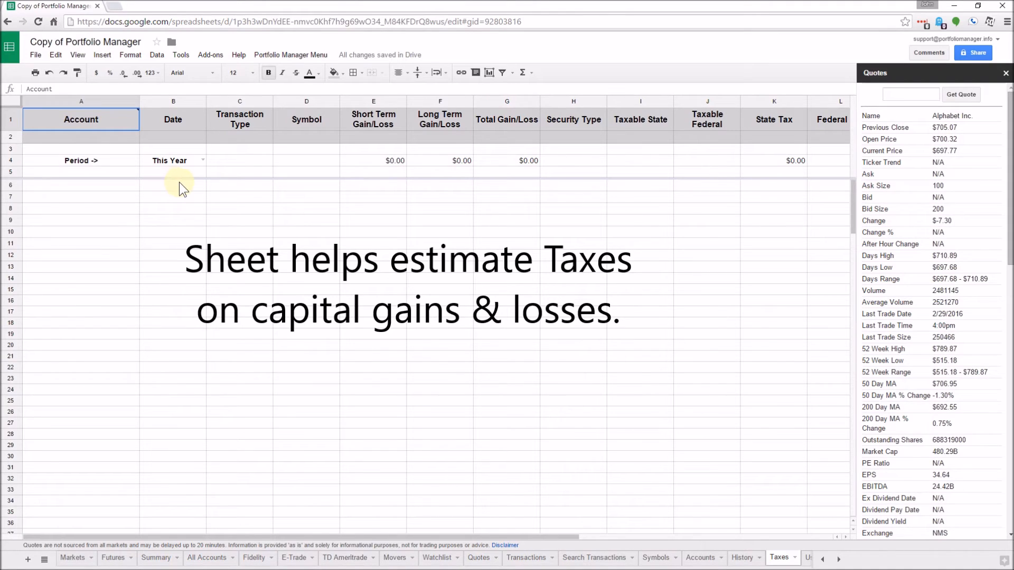
{"action": "left_click", "coordinate": [203, 160]}
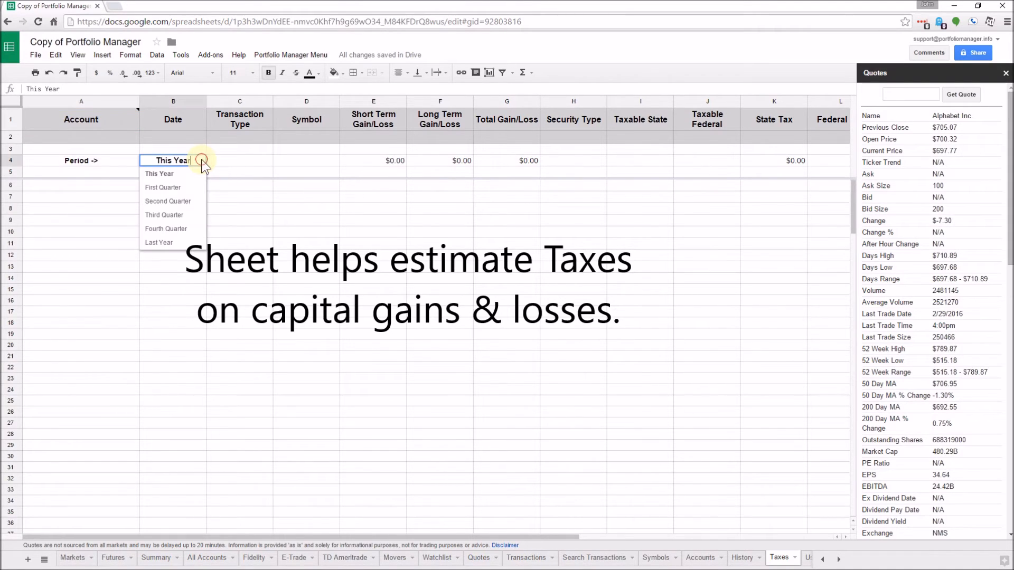
{"action": "left_click", "coordinate": [258, 159]}
{"action": "left_click", "coordinate": [592, 538]}
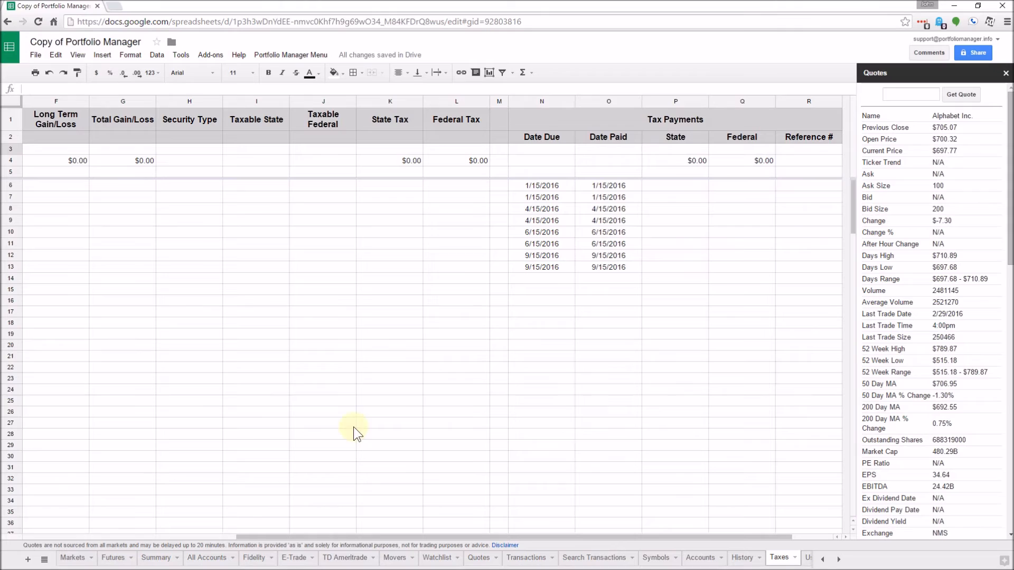
{"action": "left_click", "coordinate": [183, 540]}
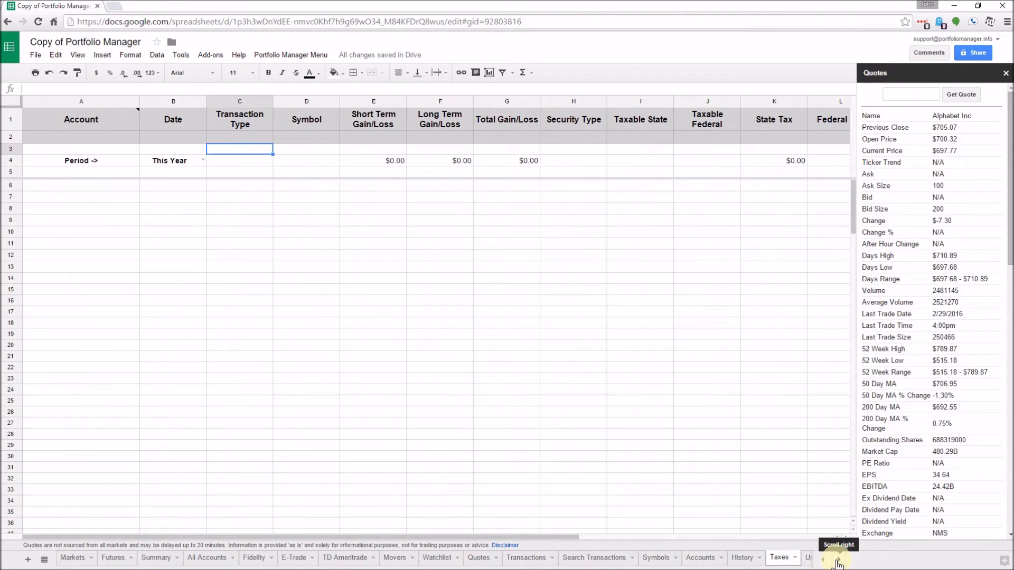
Step: Open the User Transactions sheet and refresh its list with the Select To Refresh option
{"action": "left_click", "coordinate": [839, 561]}
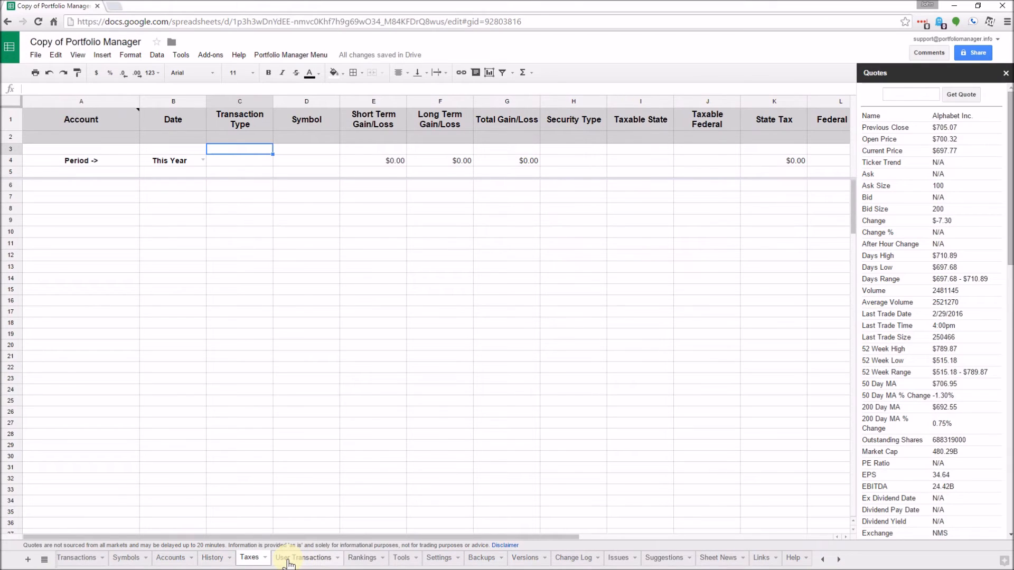
{"action": "left_click", "coordinate": [289, 558]}
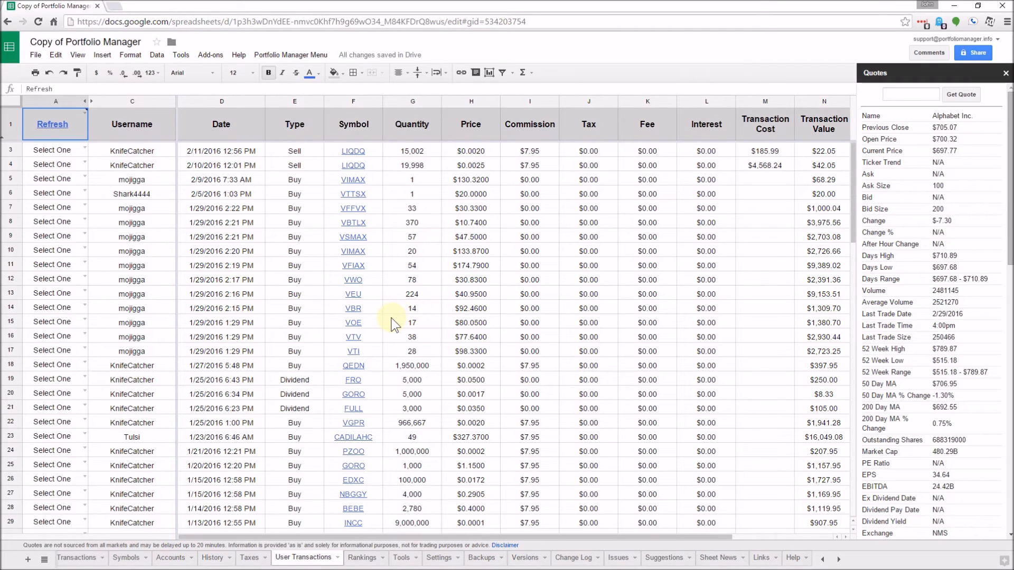
{"action": "mouse_move", "coordinate": [376, 323]}
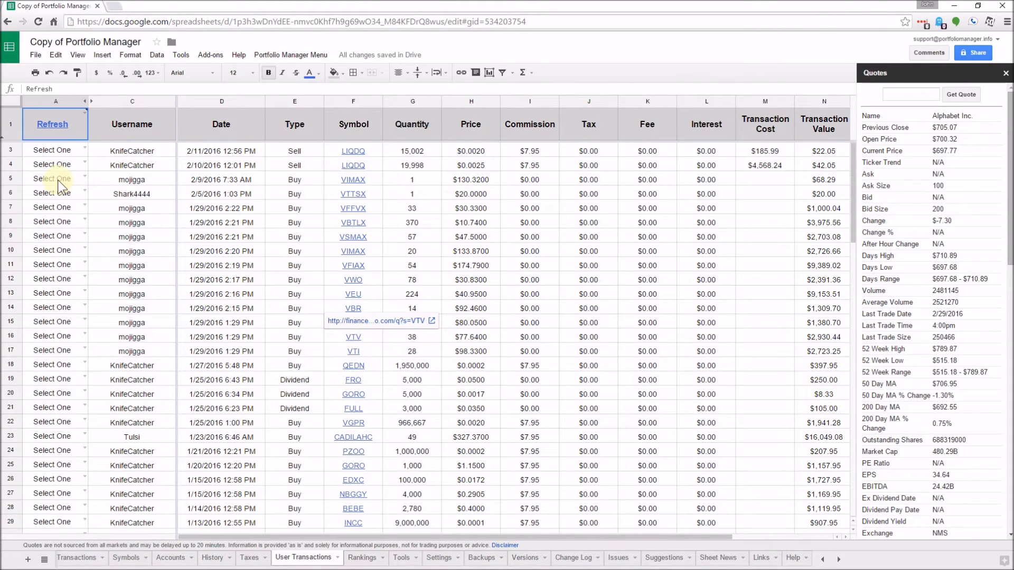
{"action": "mouse_move", "coordinate": [83, 110]}
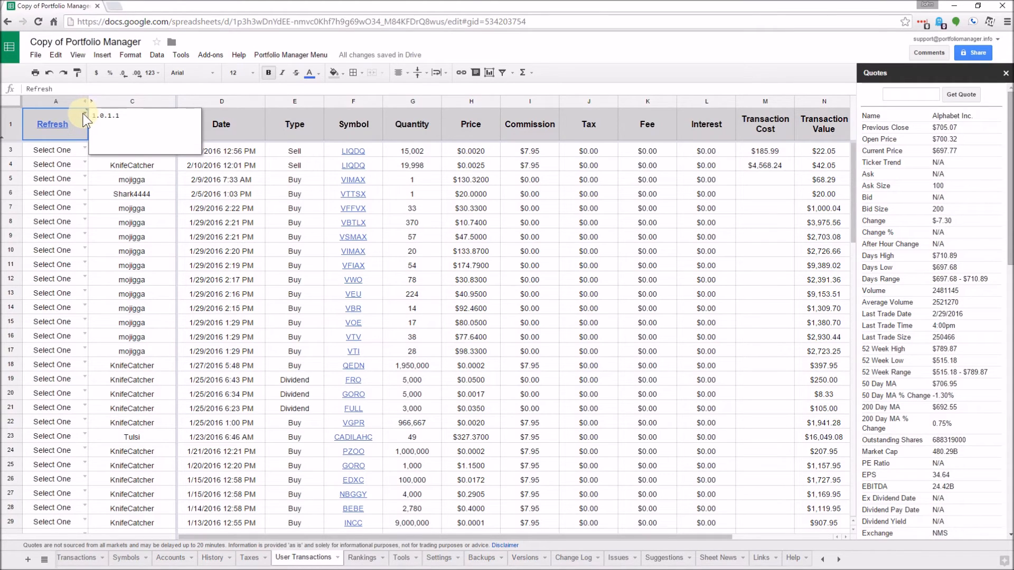
{"action": "left_click", "coordinate": [84, 113]}
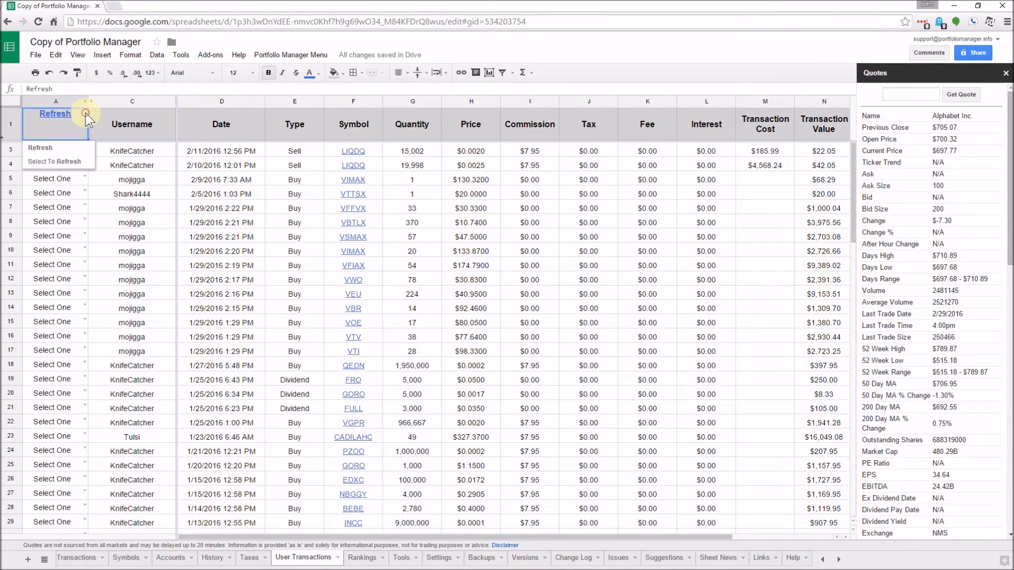
{"action": "left_click", "coordinate": [61, 162]}
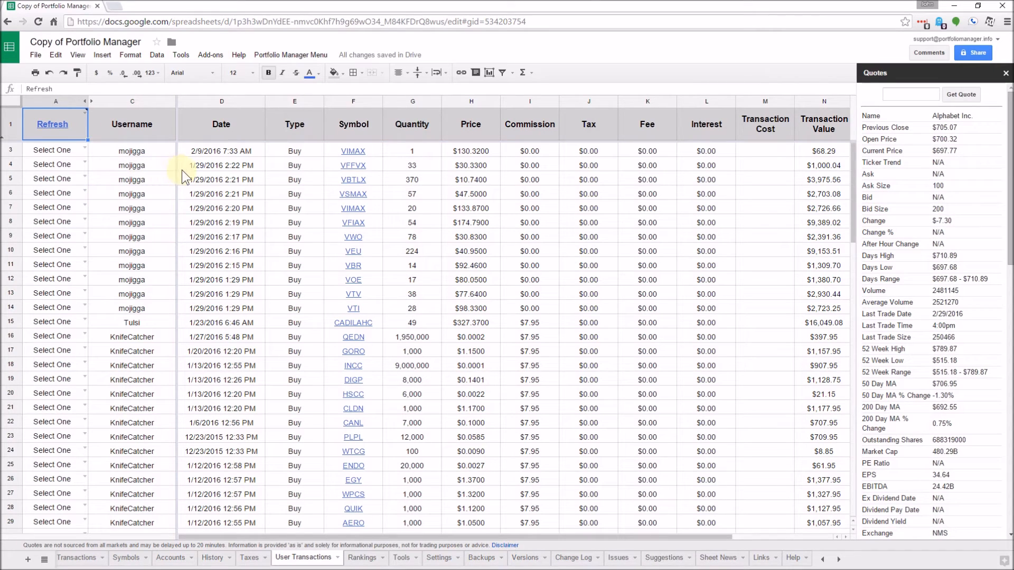
Step: View the action options for the first user transaction and check the symbol links
{"action": "left_click", "coordinate": [83, 151]}
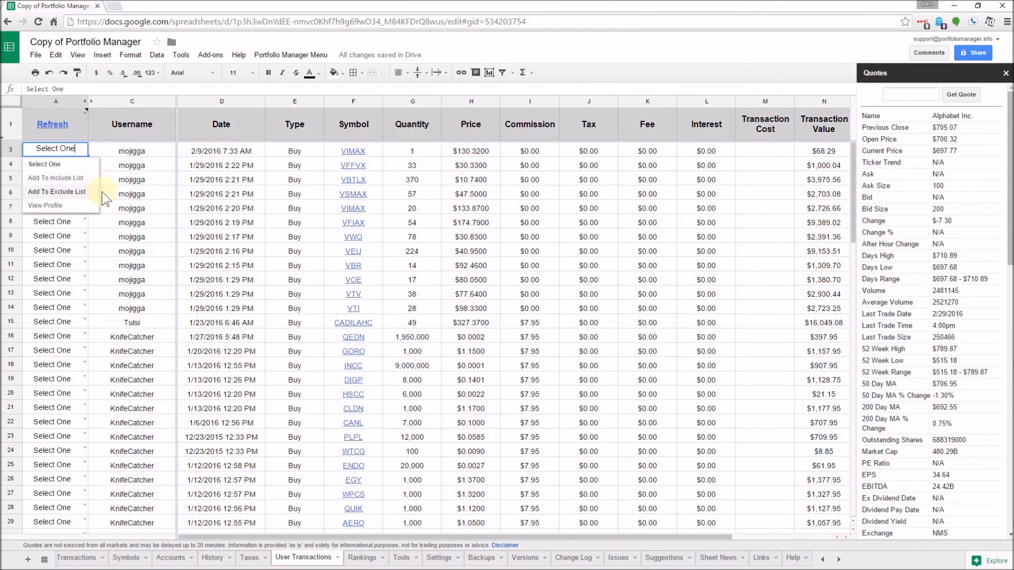
{"action": "left_click", "coordinate": [146, 150]}
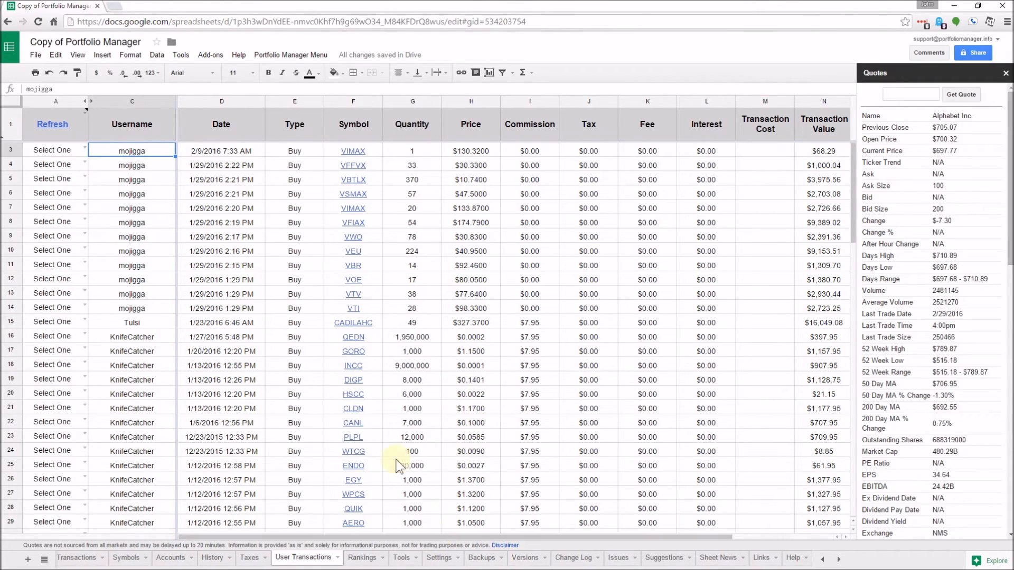
{"action": "mouse_move", "coordinate": [357, 180]}
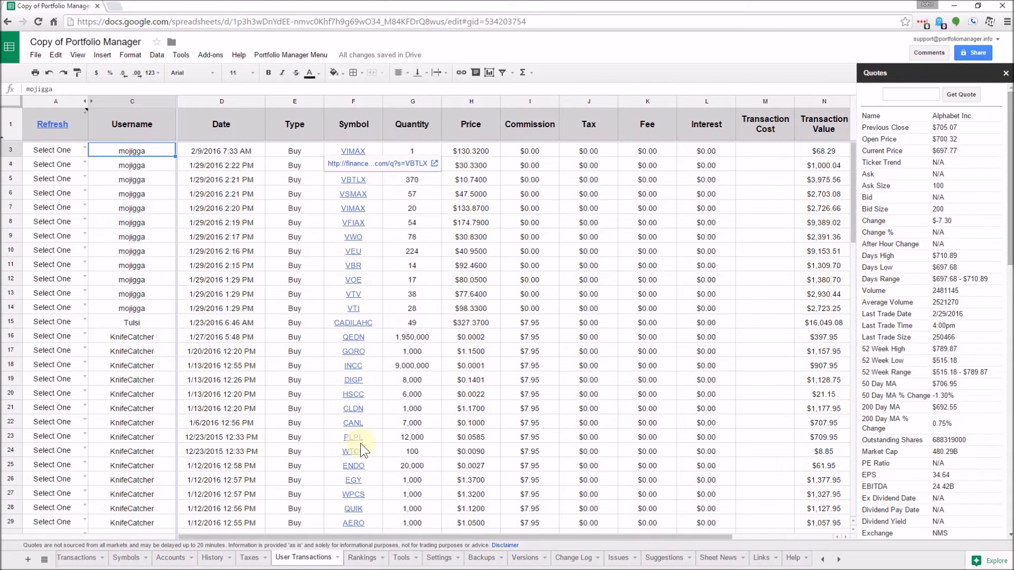
Step: Open the Rankings sheet and examine its buys, sales and ROI columns for the sharing users
{"action": "left_click", "coordinate": [363, 561]}
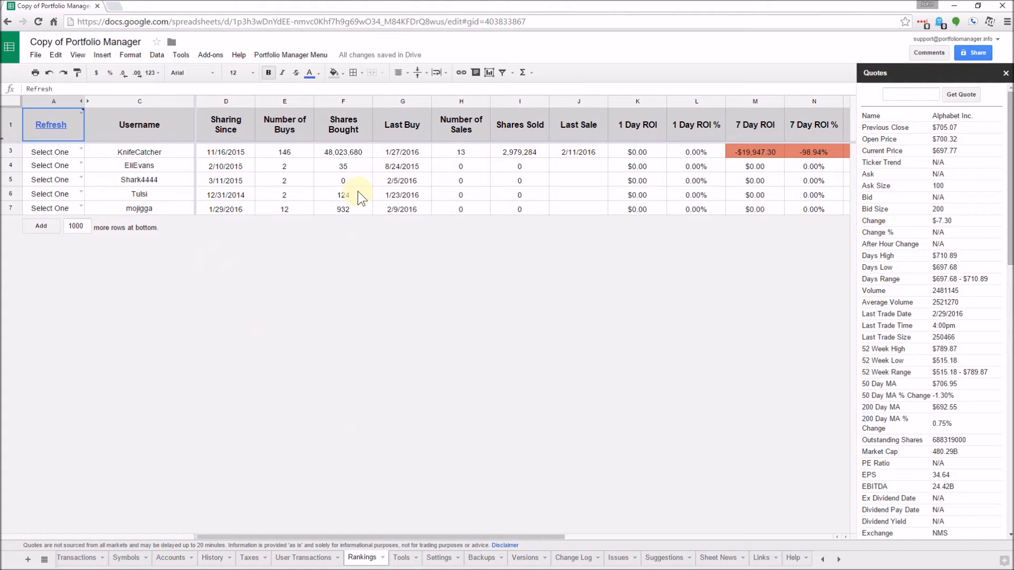
{"action": "left_click", "coordinate": [592, 537]}
{"action": "left_click_drag", "start_coordinate": [597, 536], "coordinate": [274, 528]}
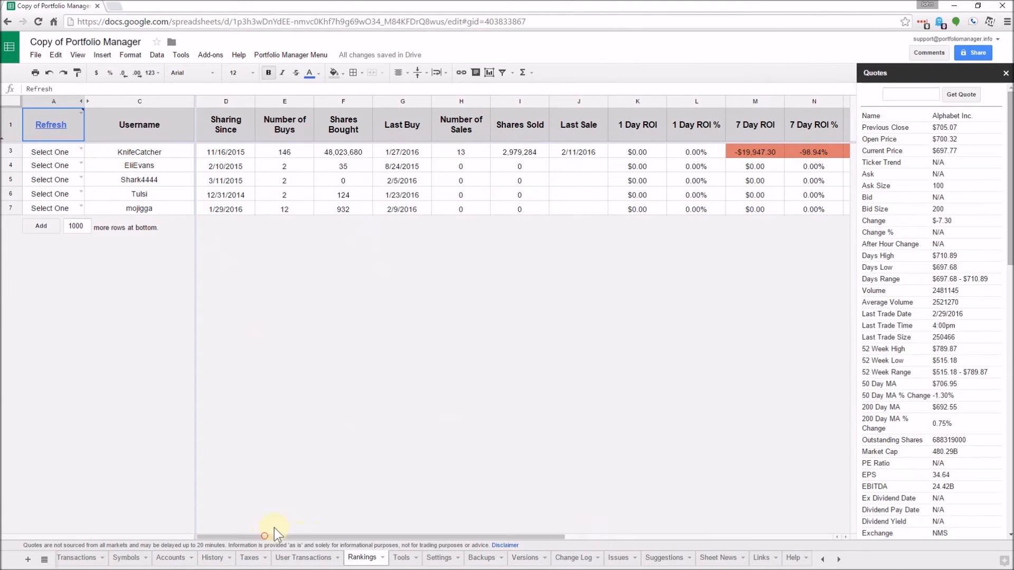
Step: Open the Tools sheet and examine the account and symbol consistency checkers through to the Symbols Split and Bankrupt columns
{"action": "left_click", "coordinate": [401, 559]}
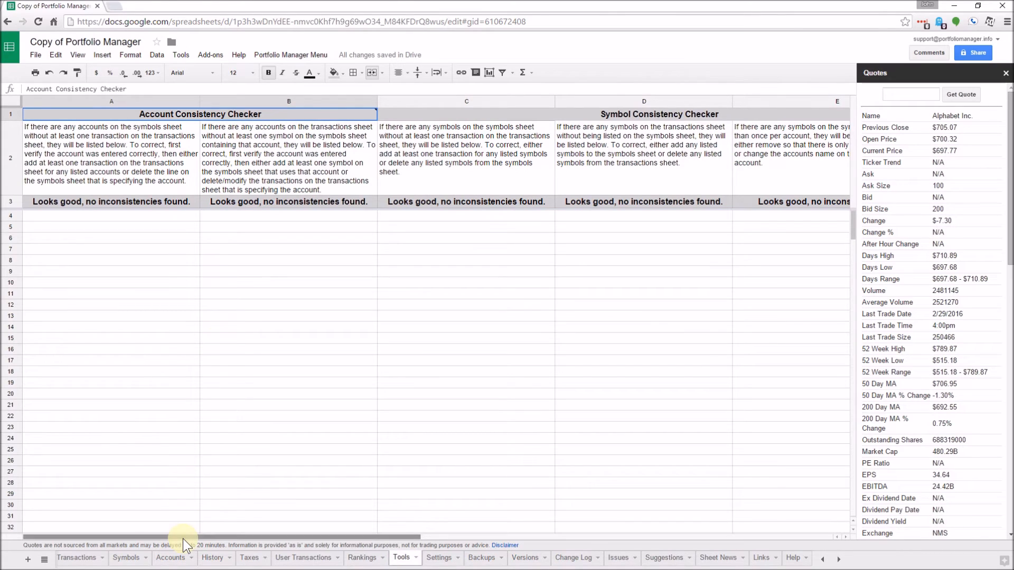
{"action": "left_click_drag", "start_coordinate": [183, 538], "coordinate": [302, 539]}
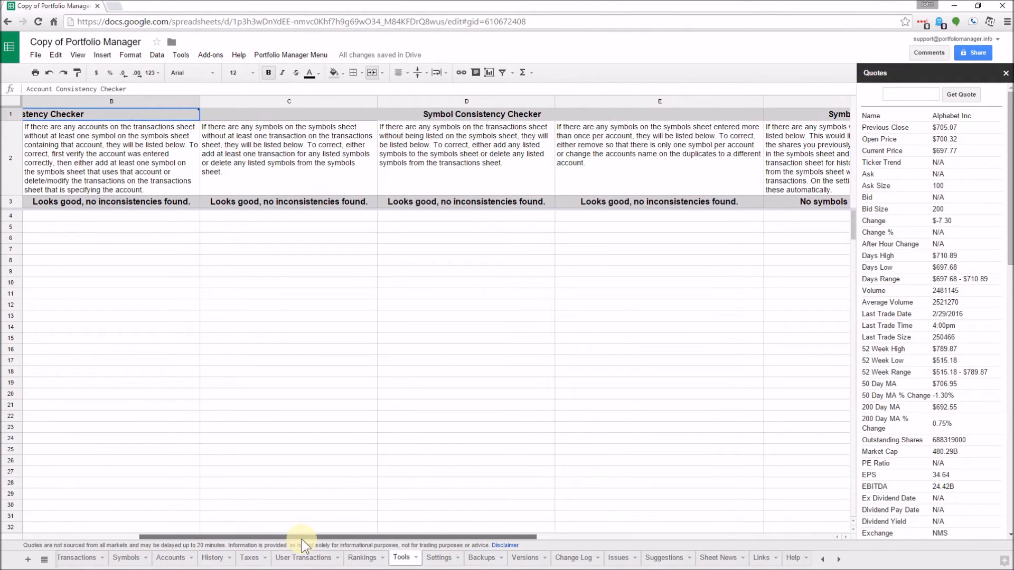
{"action": "left_click_drag", "start_coordinate": [302, 539], "coordinate": [139, 537]}
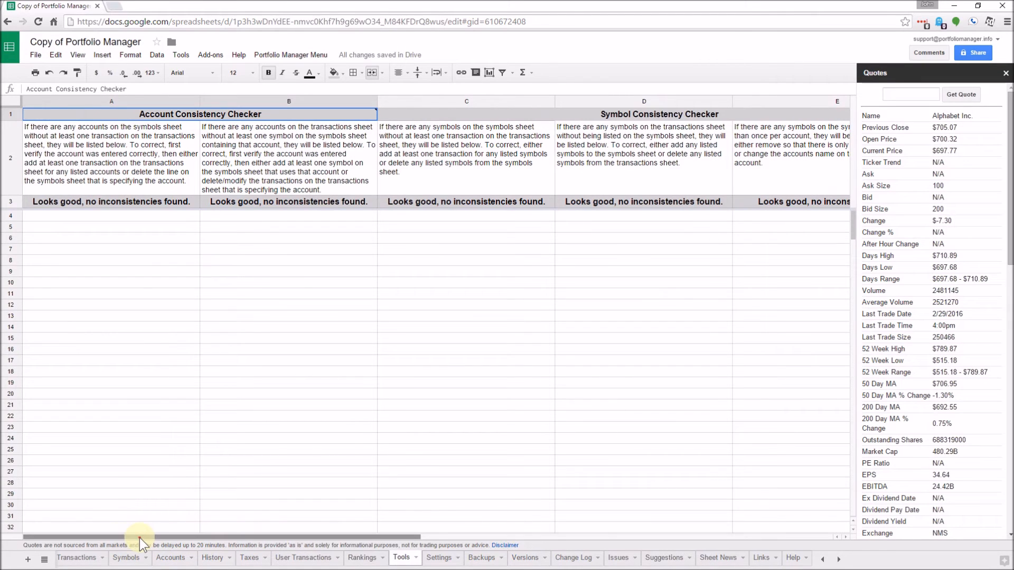
{"action": "left_click", "coordinate": [477, 213]}
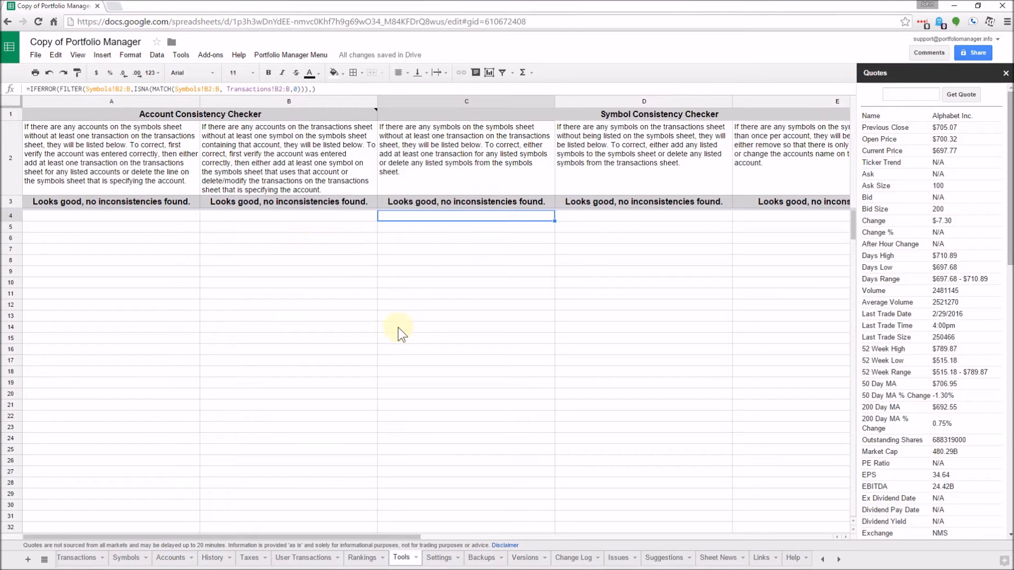
{"action": "left_click_drag", "start_coordinate": [340, 538], "coordinate": [753, 534]}
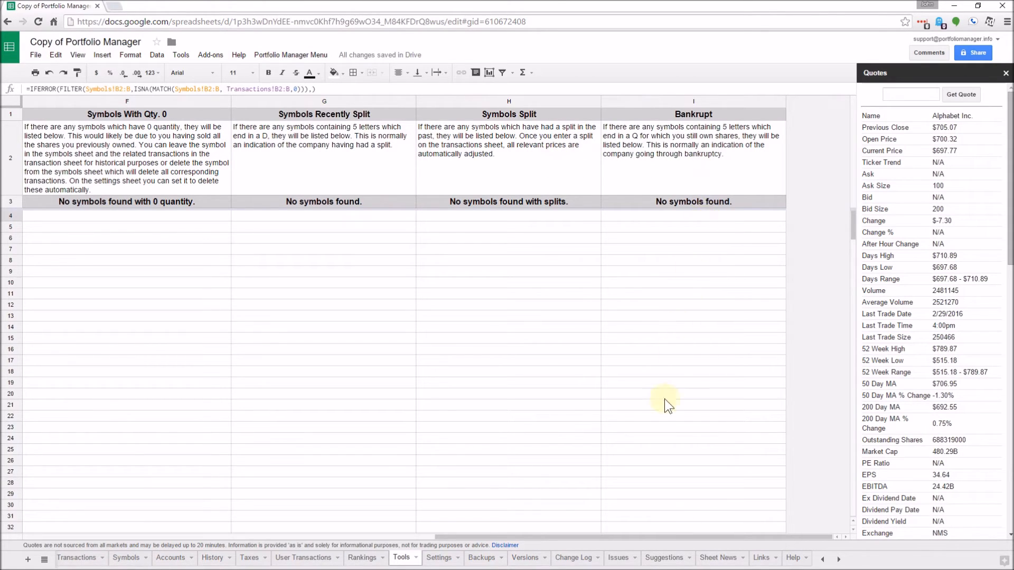
Step: Open the Settings sheet and examine the Registration and Public Profile sections, including the Username and Favorite Stocks fields
{"action": "left_click", "coordinate": [441, 560]}
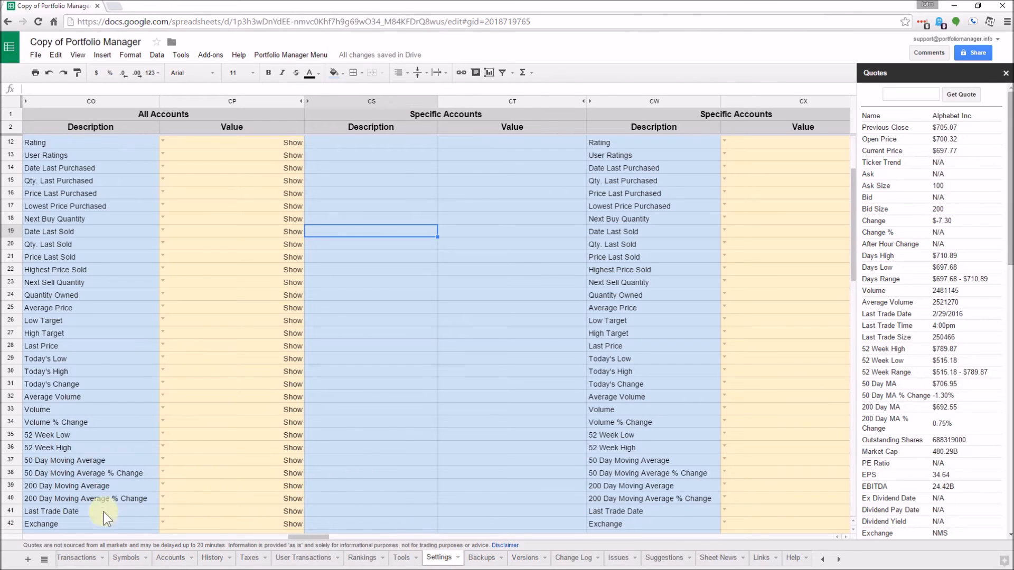
{"action": "left_click", "coordinate": [32, 537]}
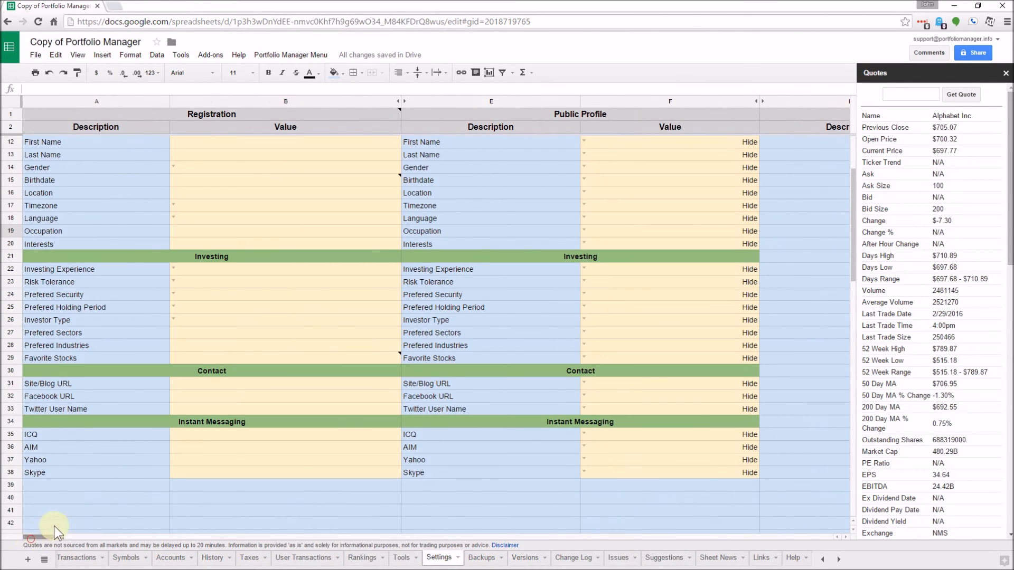
{"action": "scroll", "coordinate": [312, 353], "scroll_direction": "up", "scroll_amount": 5}
{"action": "scroll", "coordinate": [276, 256], "scroll_direction": "down", "scroll_amount": 1}
{"action": "scroll", "coordinate": [278, 274], "scroll_direction": "up", "scroll_amount": 1}
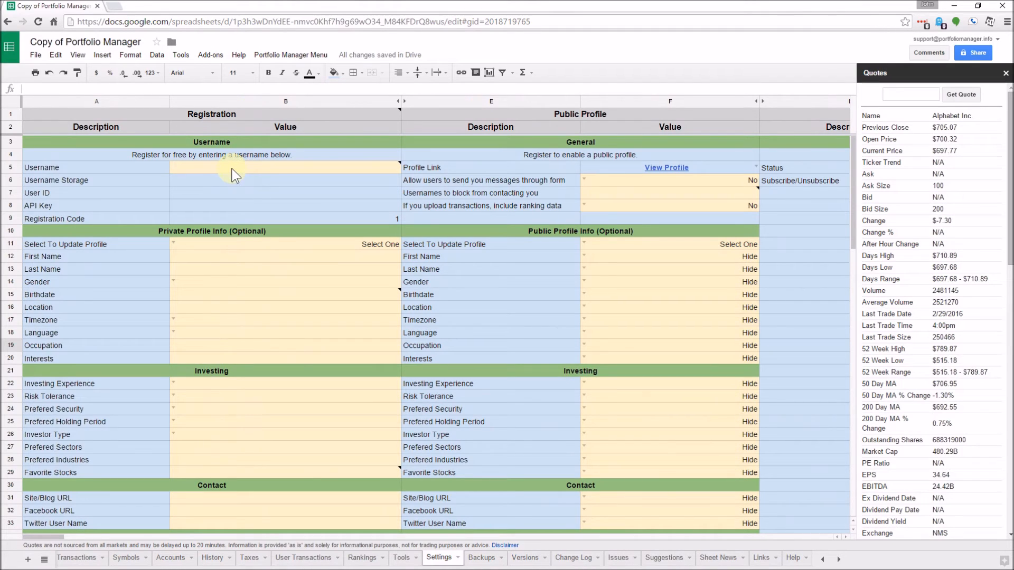
{"action": "mouse_move", "coordinate": [231, 168]}
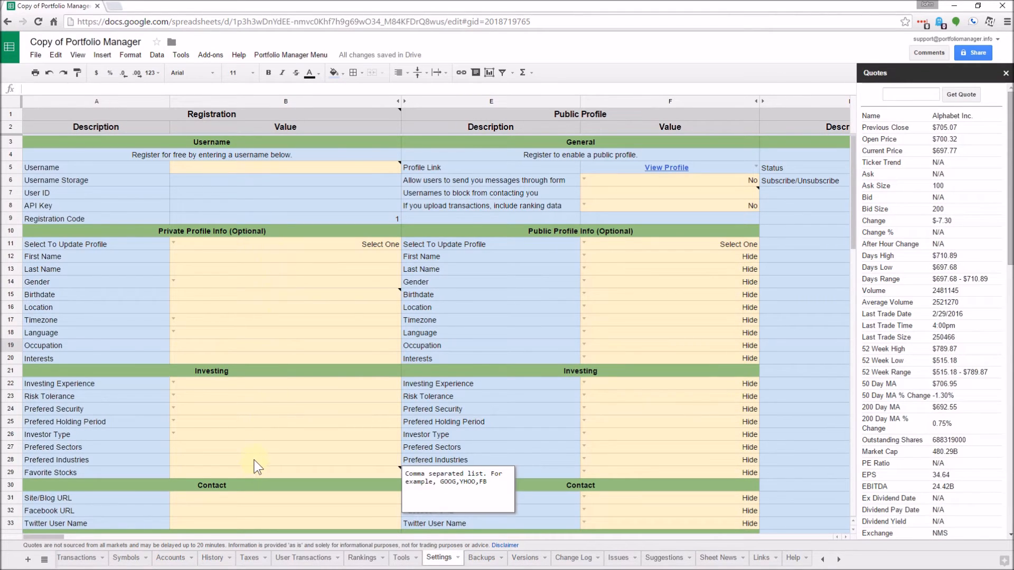
{"action": "scroll", "coordinate": [255, 461], "scroll_direction": "down", "scroll_amount": 1}
{"action": "scroll", "coordinate": [255, 460], "scroll_direction": "down", "scroll_amount": 1}
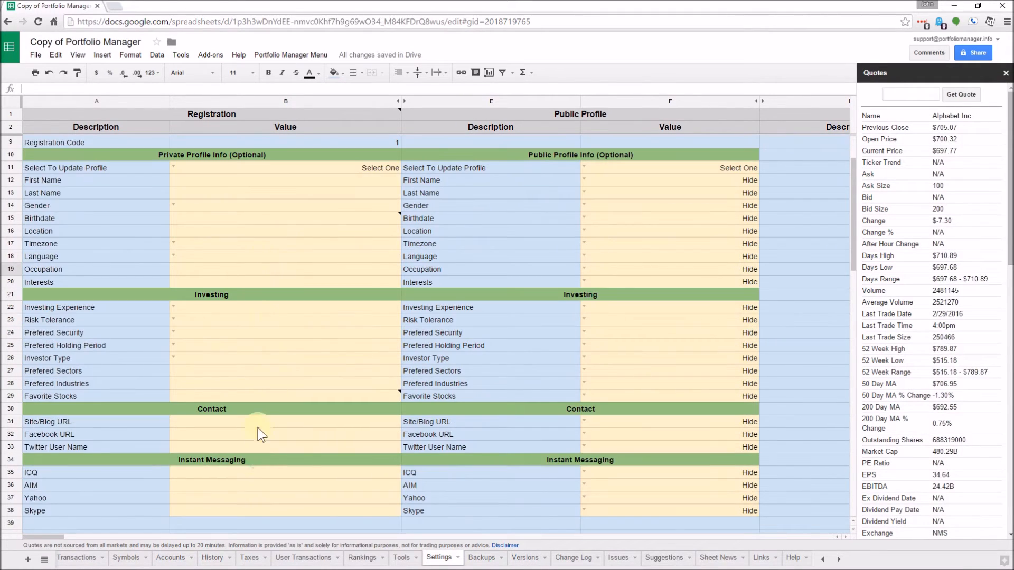
Step: Try Begin Edit Mode and End Edit Mode for the private profile, dismissing each sheet message
{"action": "double_click", "coordinate": [377, 165]}
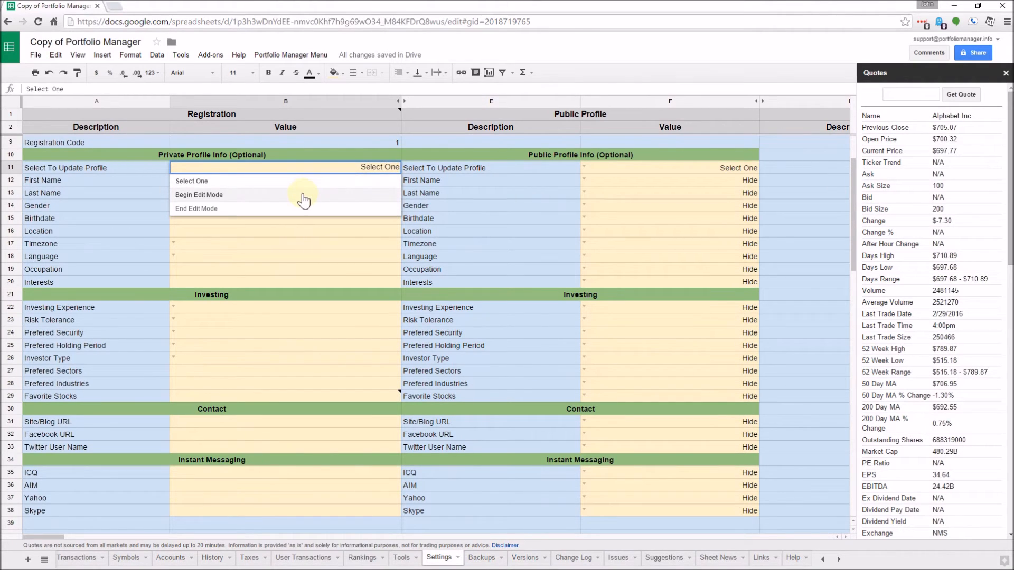
{"action": "left_click", "coordinate": [304, 195]}
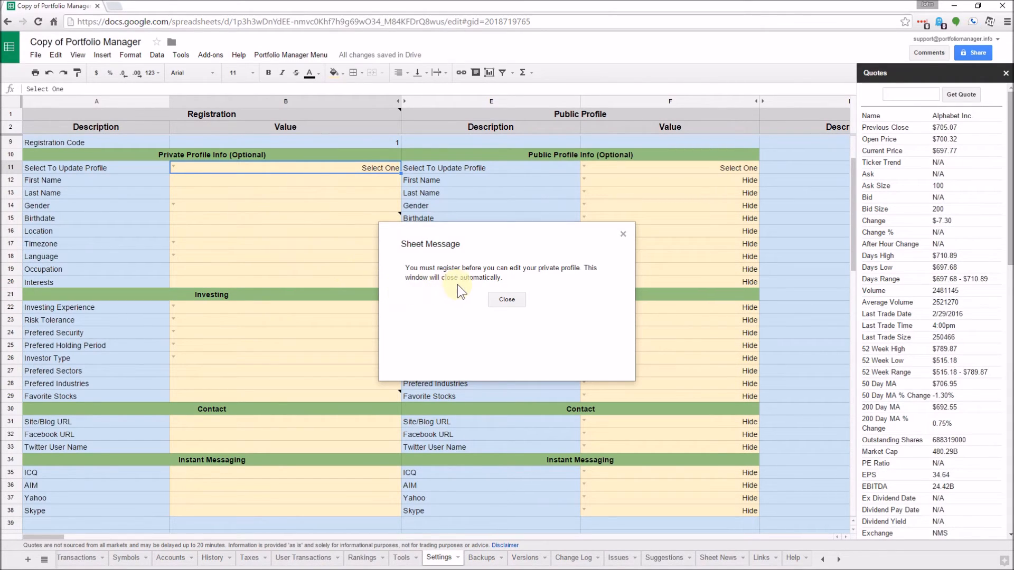
{"action": "left_click", "coordinate": [504, 299]}
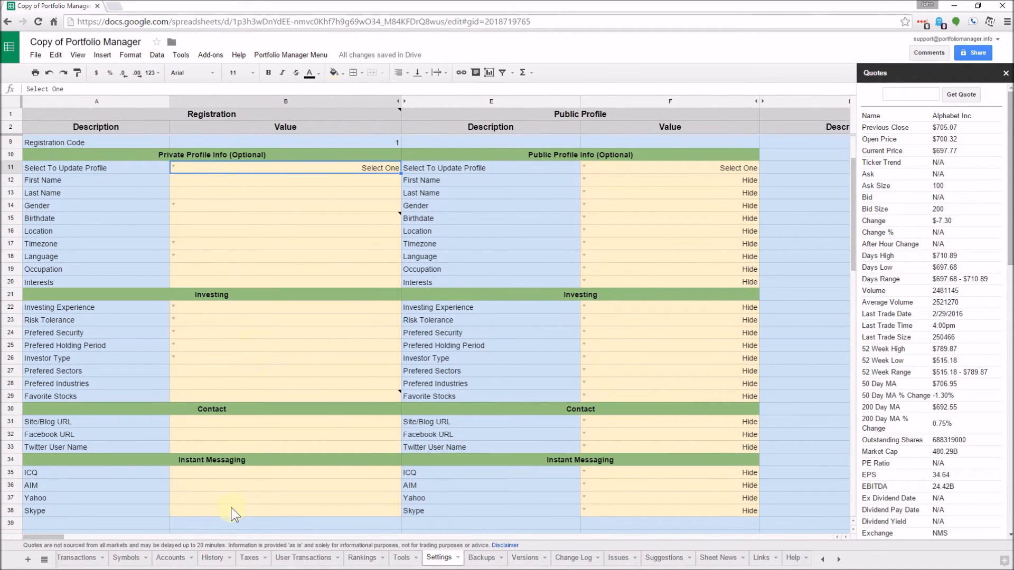
{"action": "mouse_move", "coordinate": [296, 219]}
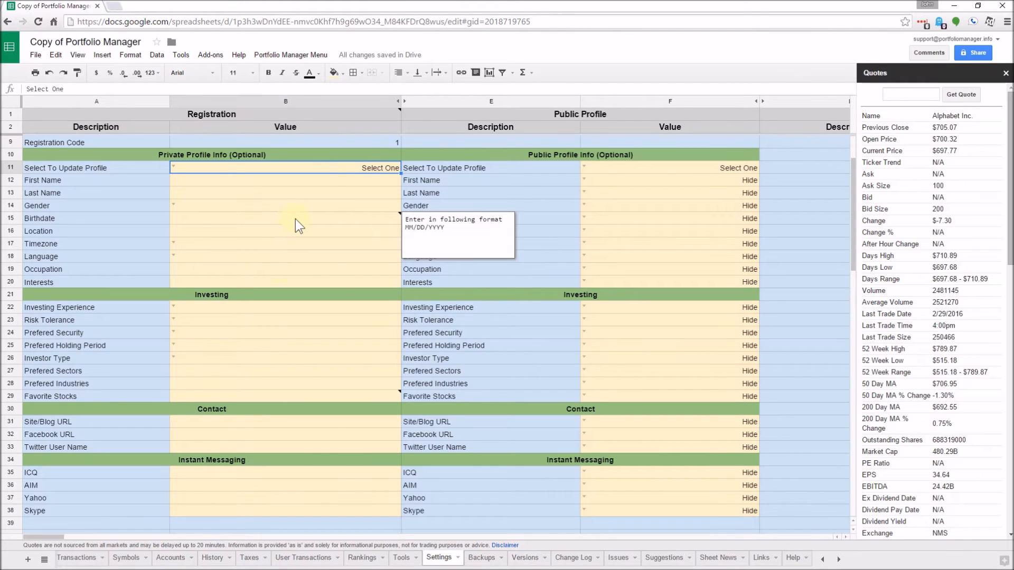
{"action": "left_click", "coordinate": [302, 170]}
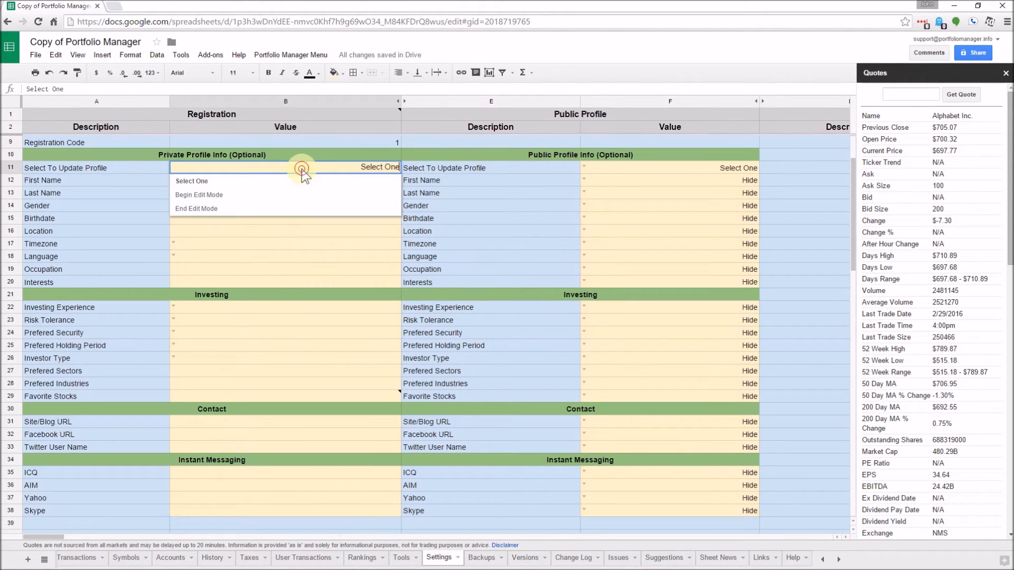
{"action": "left_click", "coordinate": [207, 207]}
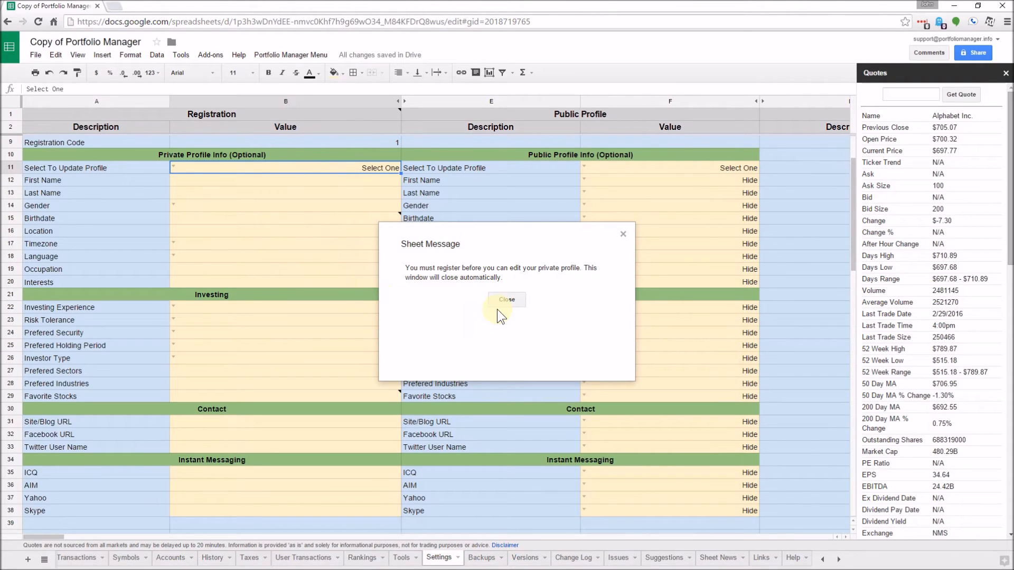
{"action": "left_click", "coordinate": [508, 300]}
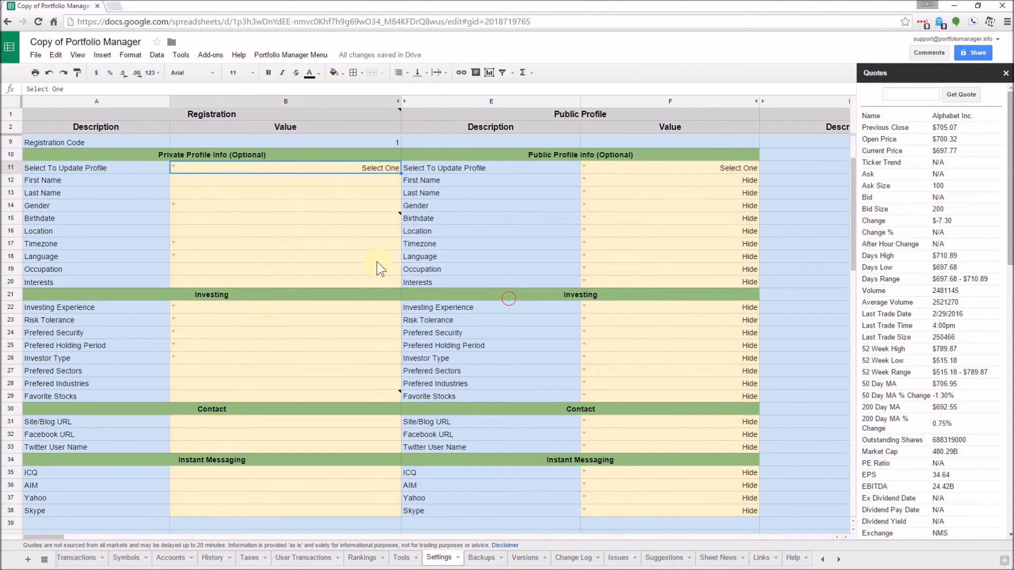
Step: Review the private and public profile fields together with the Newsletter and Points settings
{"action": "scroll", "coordinate": [268, 222], "scroll_direction": "up", "scroll_amount": 3}
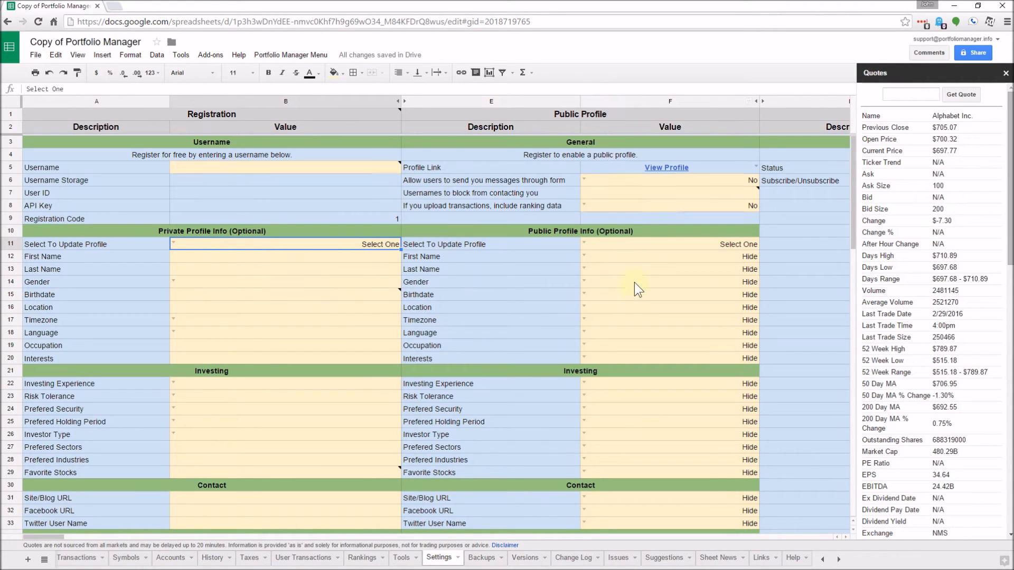
{"action": "scroll", "coordinate": [635, 282], "scroll_direction": "down", "scroll_amount": 2}
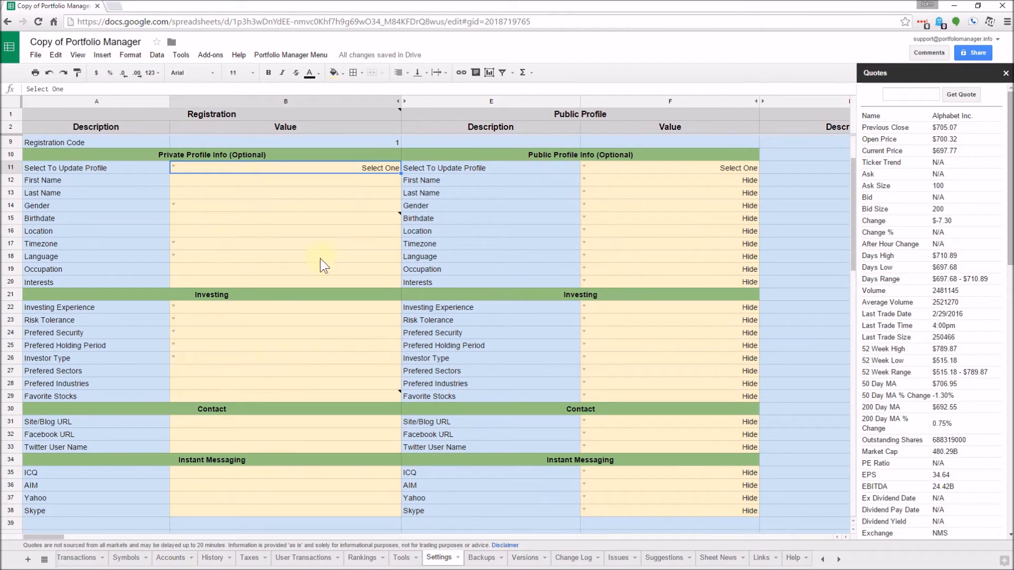
{"action": "scroll", "coordinate": [643, 320], "scroll_direction": "up", "scroll_amount": 2}
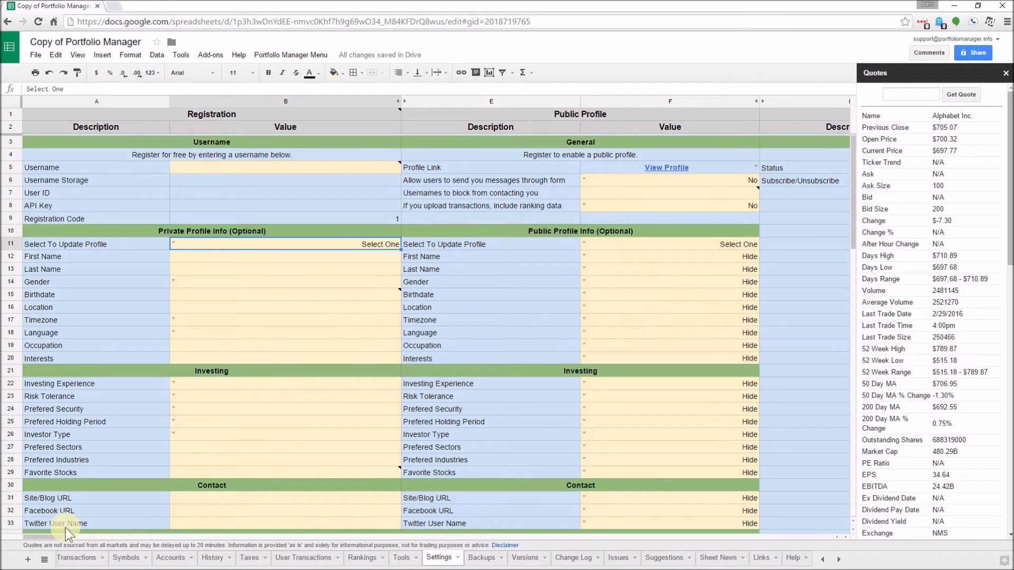
{"action": "left_click_drag", "start_coordinate": [41, 539], "coordinate": [68, 544]}
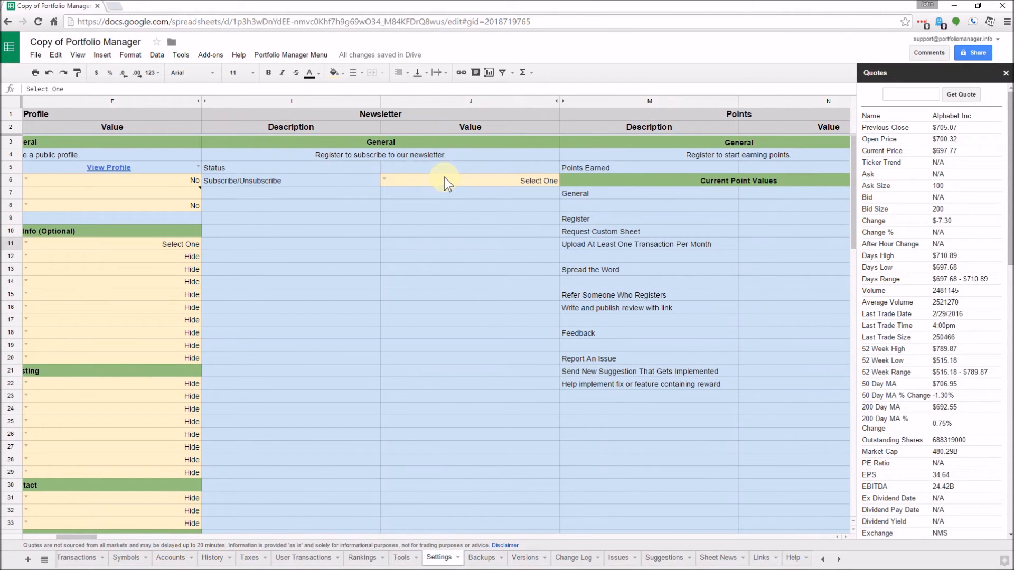
{"action": "left_click_drag", "start_coordinate": [82, 540], "coordinate": [103, 541]}
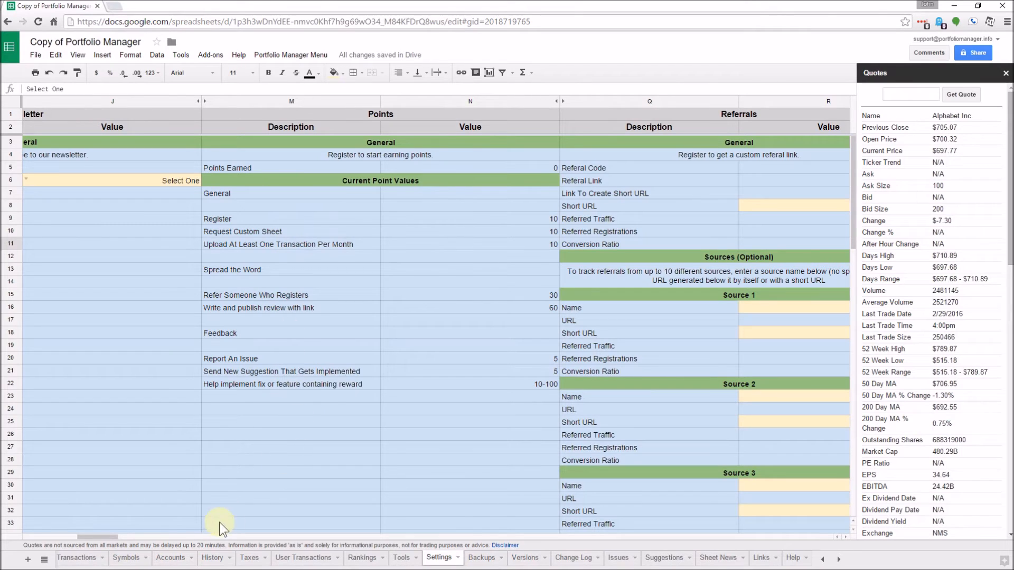
Step: Examine the Referrals, Custom Sheet, Sheet Keys, Statistics and Last Update Attempts sections of the settings
{"action": "left_click_drag", "start_coordinate": [98, 539], "coordinate": [122, 540]}
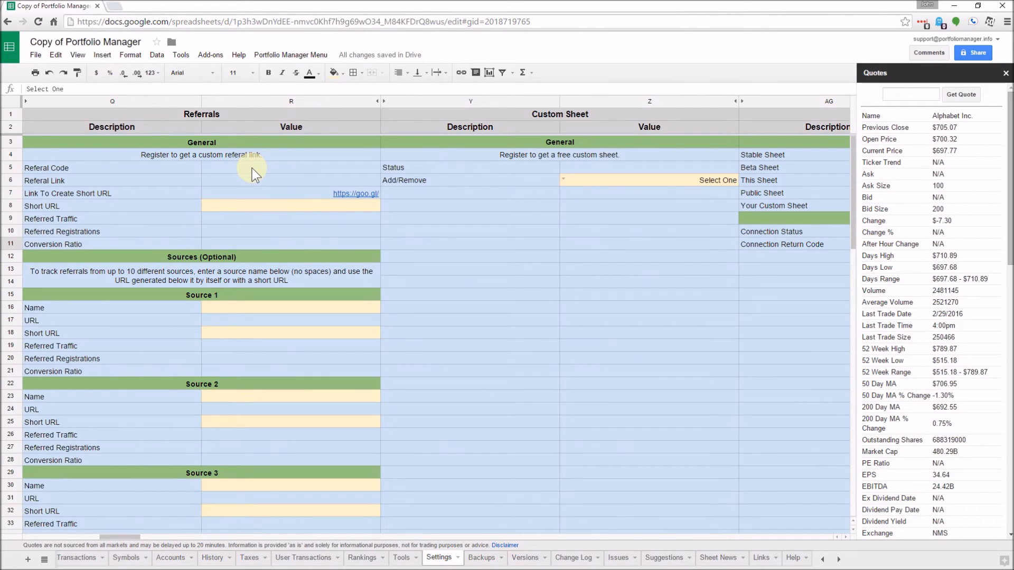
{"action": "mouse_move", "coordinate": [268, 192]}
{"action": "left_click_drag", "start_coordinate": [129, 536], "coordinate": [165, 550]}
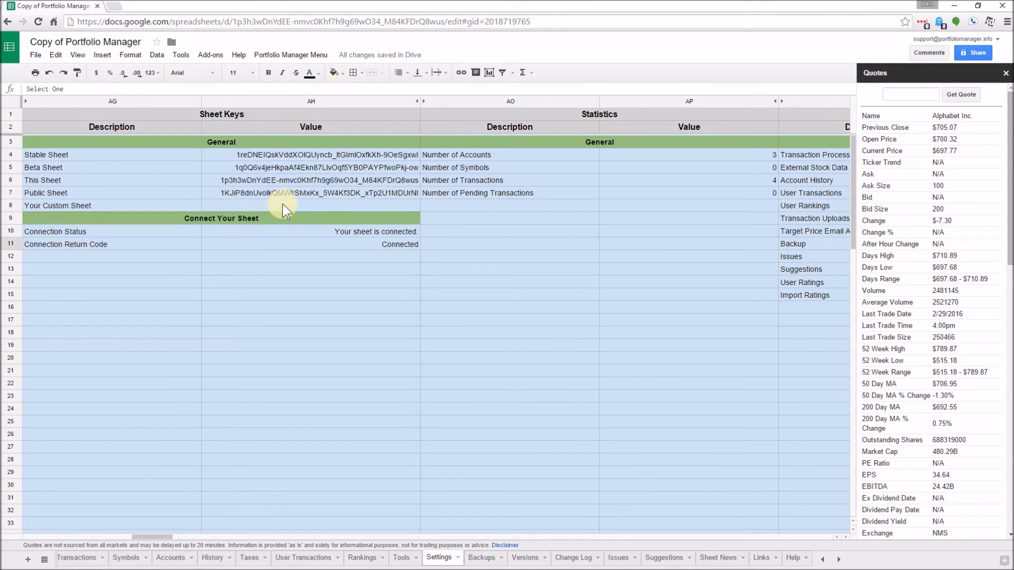
{"action": "left_click_drag", "start_coordinate": [165, 535], "coordinate": [189, 540]}
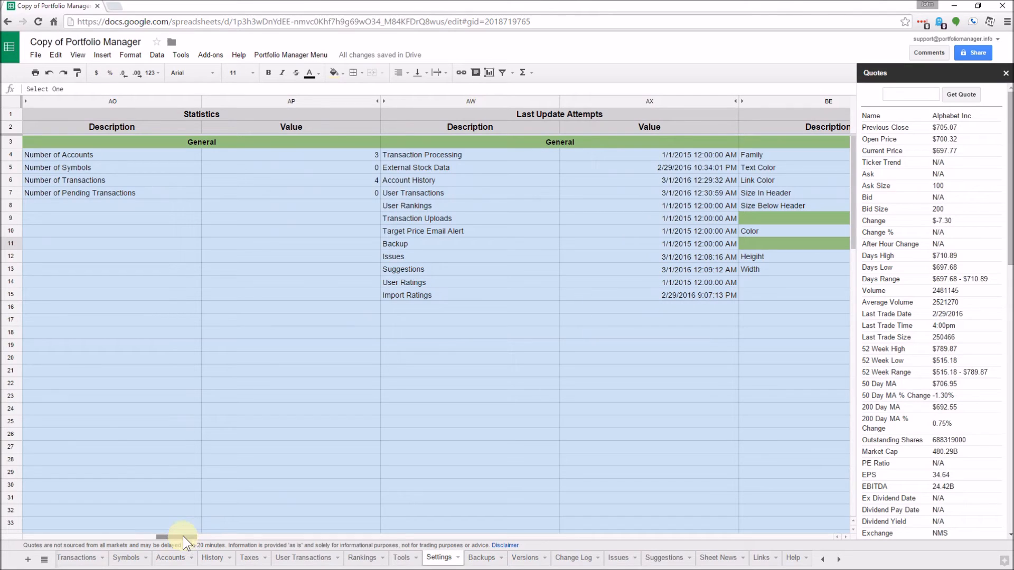
Step: Examine the Styles settings for fonts, header background and chat window size, and locate the Chat command they relate to
{"action": "left_click_drag", "start_coordinate": [191, 537], "coordinate": [209, 543]}
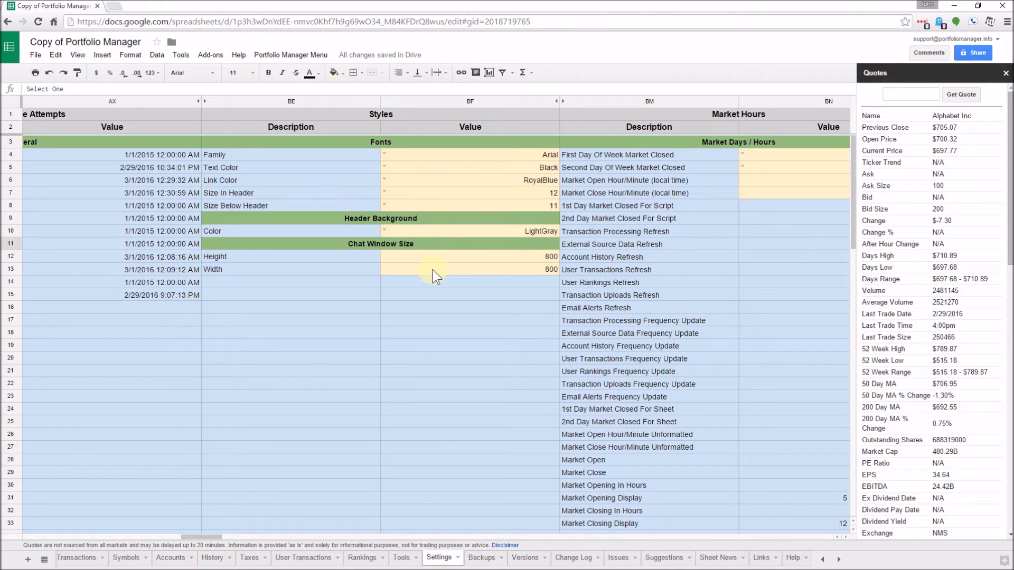
{"action": "left_click", "coordinate": [281, 55]}
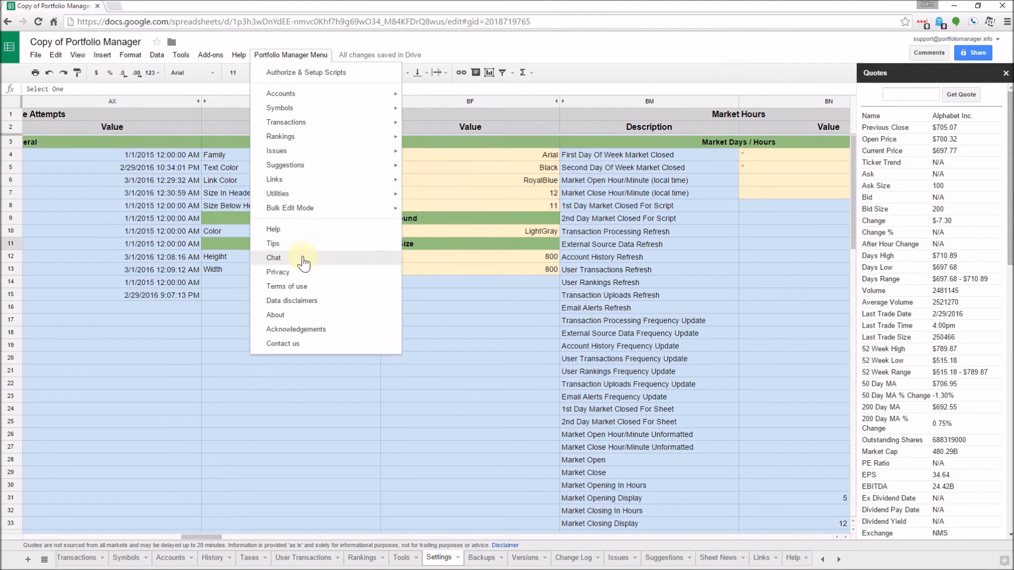
{"action": "left_click", "coordinate": [520, 291]}
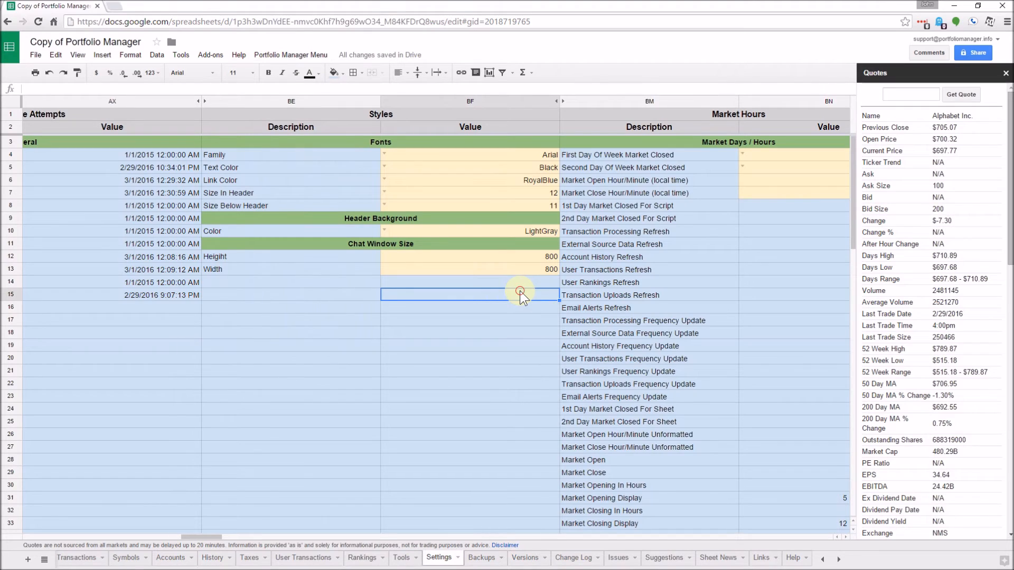
Step: Examine the Market Hours, Markets, Futures, Summary and All Accounts settings, glancing at the Backups sheet in between
{"action": "left_click_drag", "start_coordinate": [214, 537], "coordinate": [236, 545]}
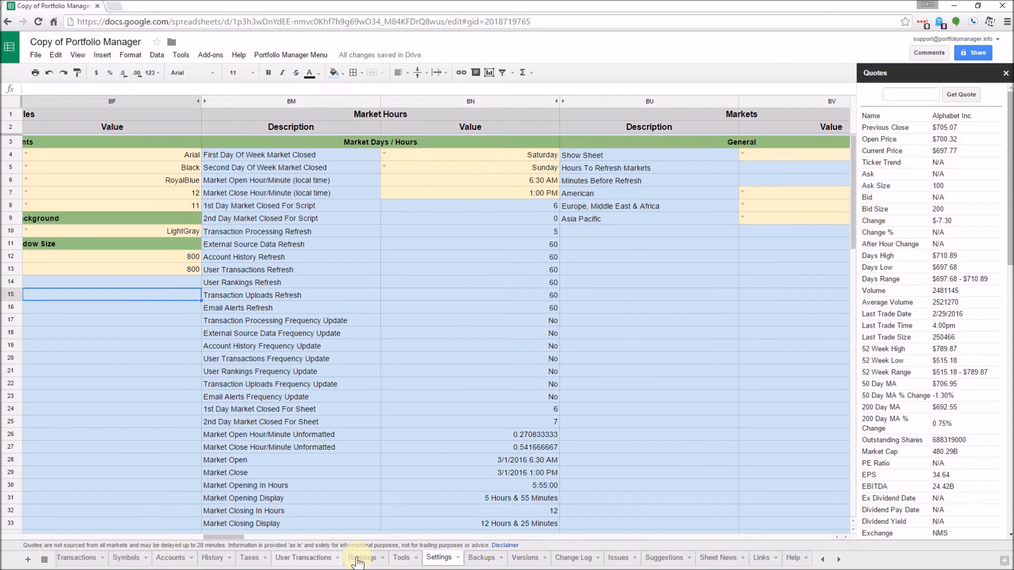
{"action": "left_click", "coordinate": [473, 560]}
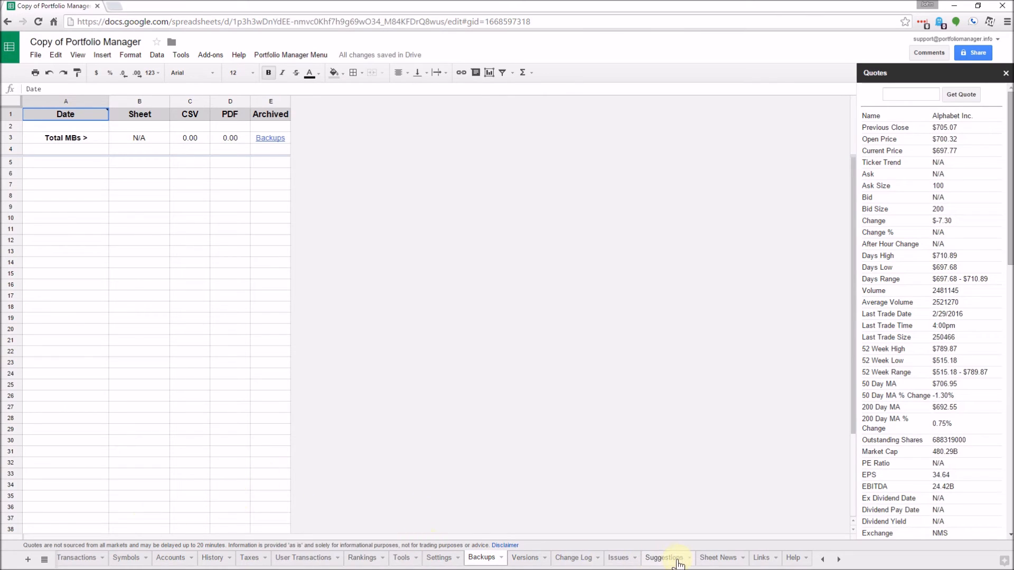
{"action": "left_click", "coordinate": [443, 560]}
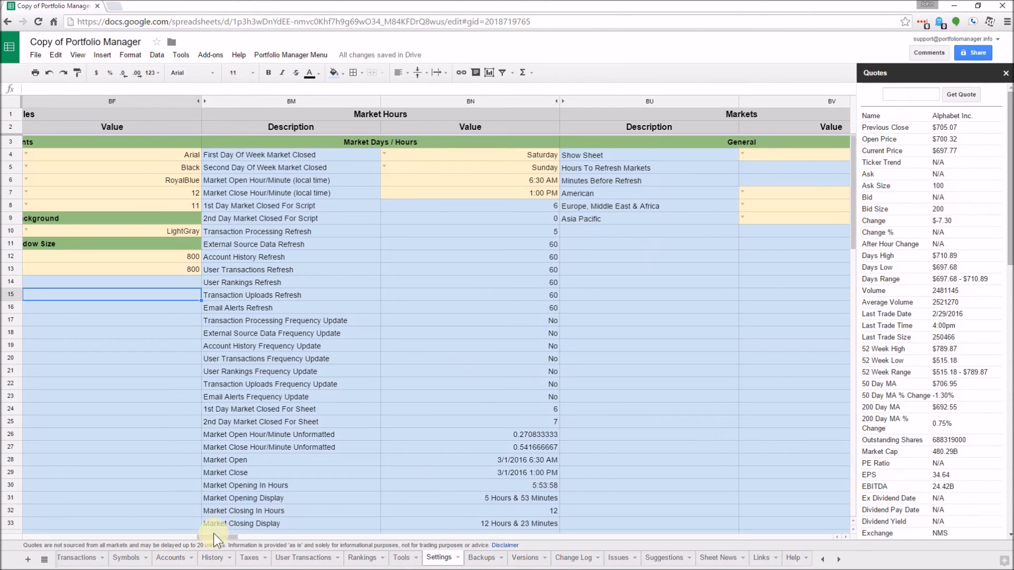
{"action": "left_click_drag", "start_coordinate": [213, 535], "coordinate": [240, 550]}
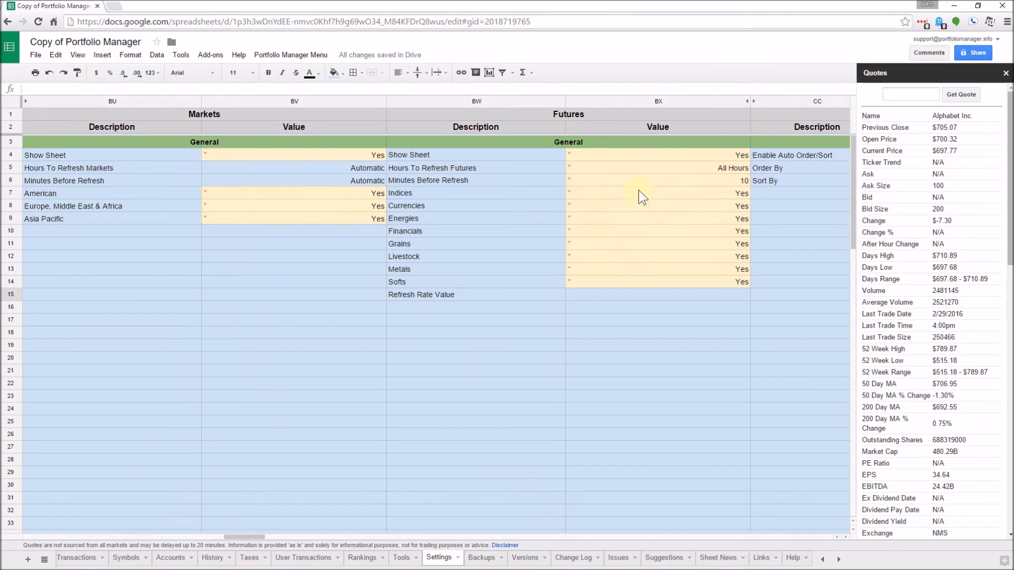
{"action": "left_click_drag", "start_coordinate": [251, 541], "coordinate": [290, 549]}
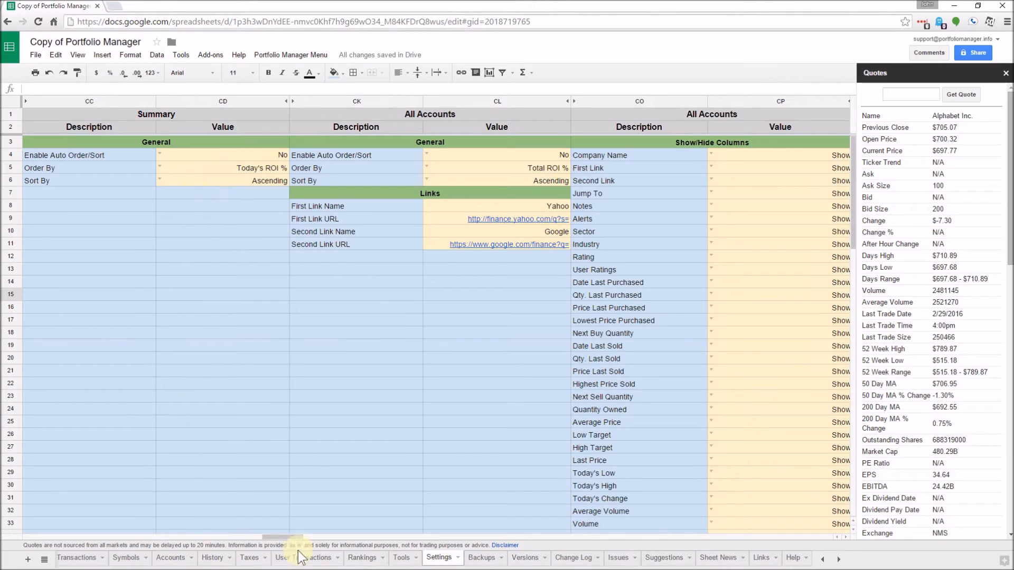
Step: Examine the Summary and All Accounts settings, including Show/Hide Columns, and view the available commands for its Value column
{"action": "left_click_drag", "start_coordinate": [294, 538], "coordinate": [291, 540]}
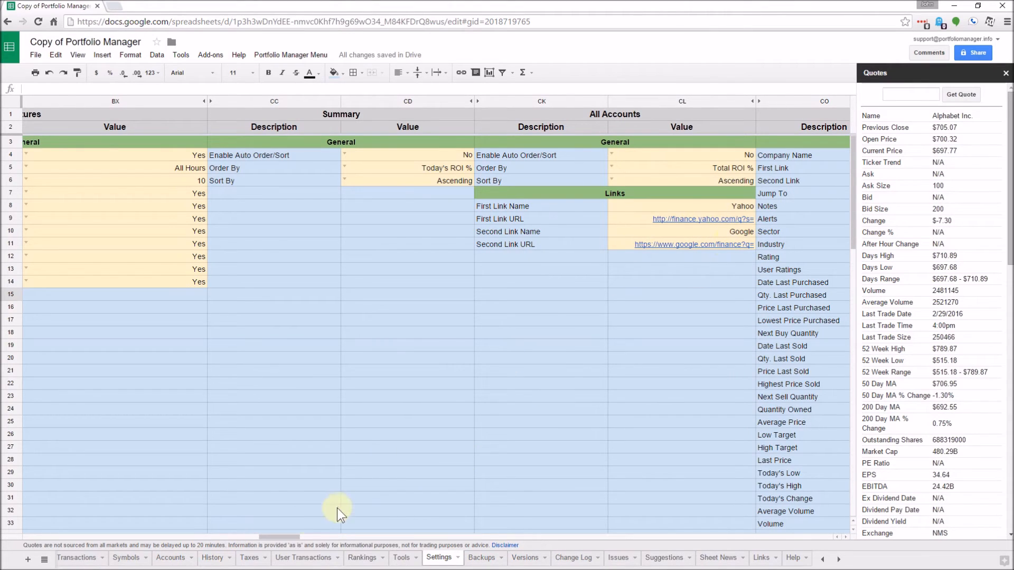
{"action": "left_click_drag", "start_coordinate": [284, 535], "coordinate": [301, 538]}
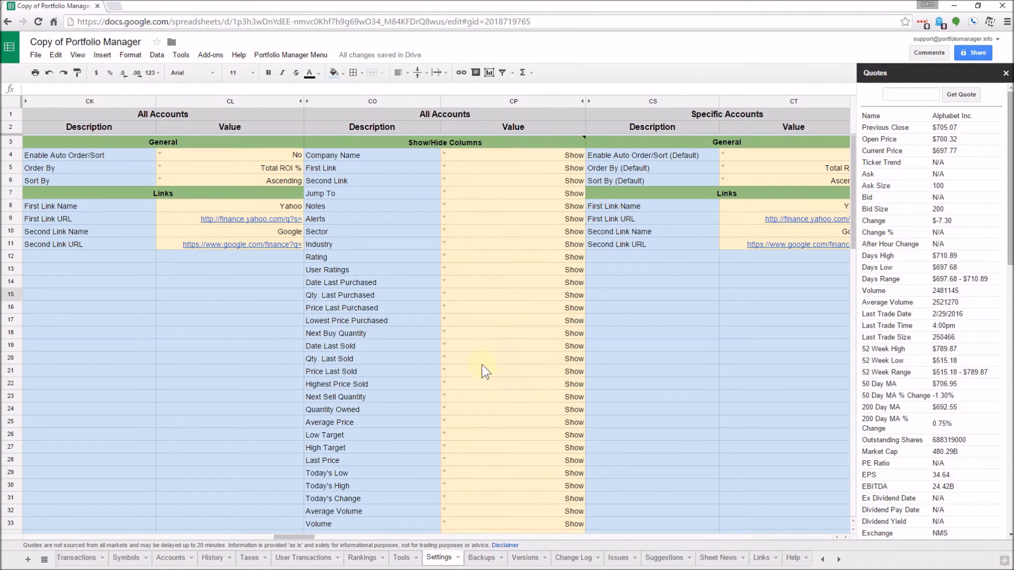
{"action": "right_click", "coordinate": [493, 103]}
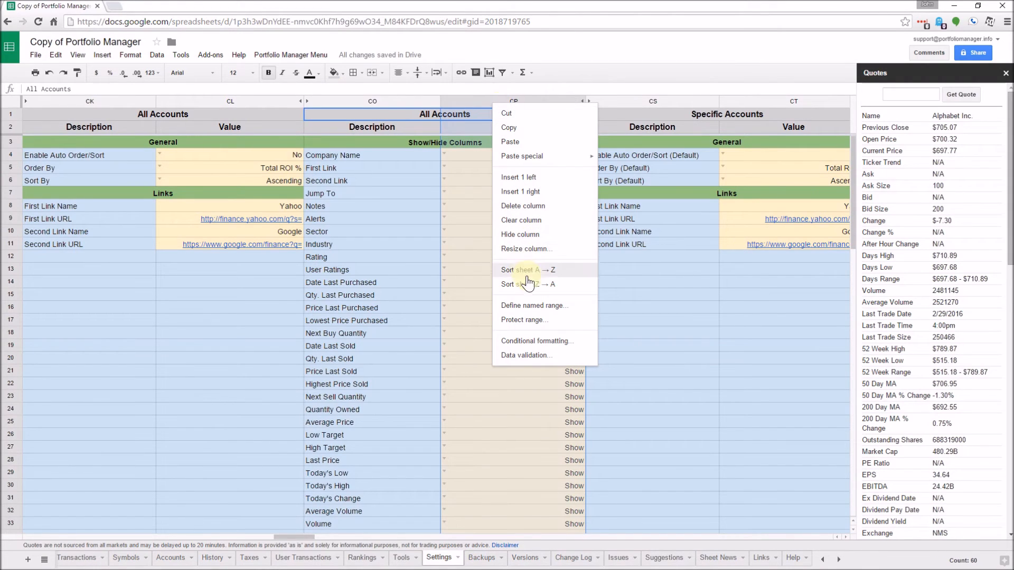
{"action": "left_click", "coordinate": [620, 71]}
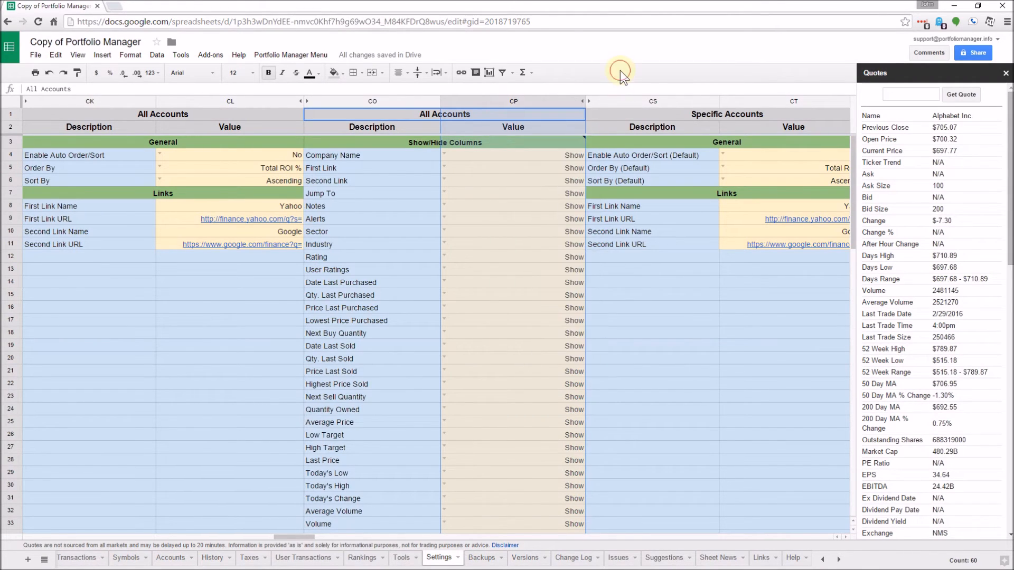
Step: Review the Specific Accounts, Movers and Watchlist settings, and view the choices for where Quotes opens from account sheets
{"action": "left_click_drag", "start_coordinate": [298, 537], "coordinate": [319, 543]}
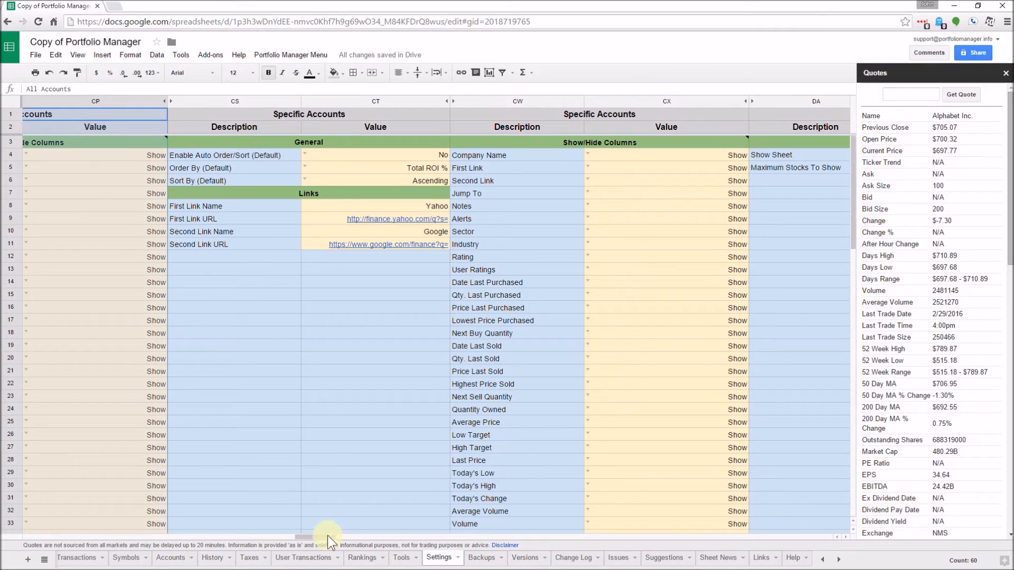
{"action": "left_click_drag", "start_coordinate": [329, 537], "coordinate": [363, 544]}
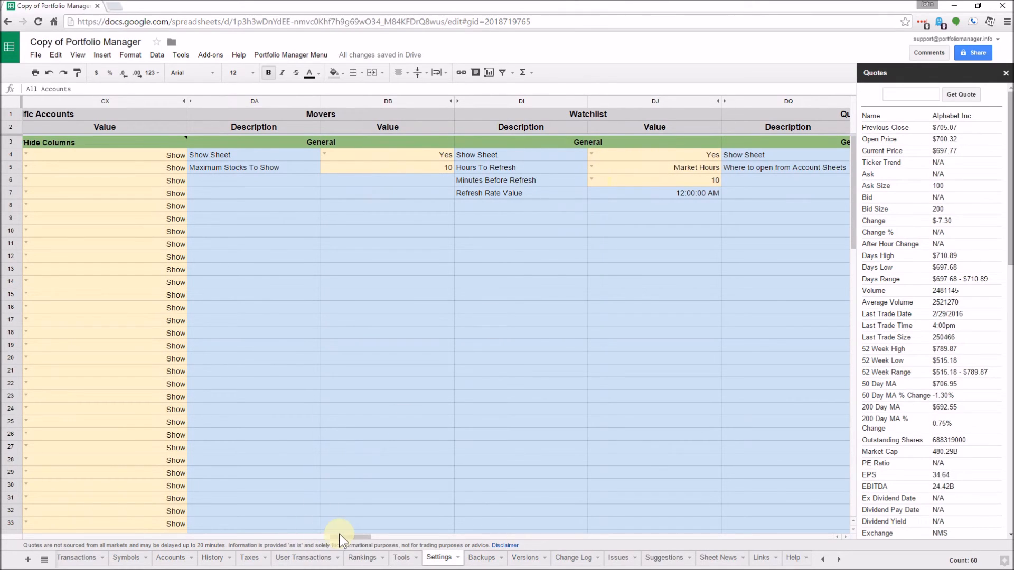
{"action": "left_click_drag", "start_coordinate": [350, 537], "coordinate": [376, 547]}
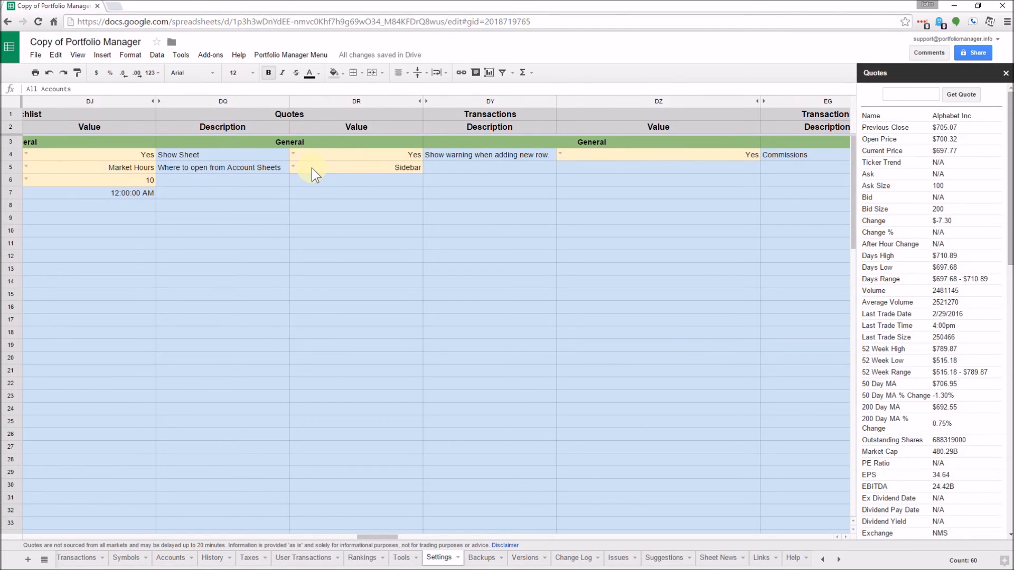
{"action": "left_click", "coordinate": [339, 169]}
{"action": "double_click", "coordinate": [339, 169]}
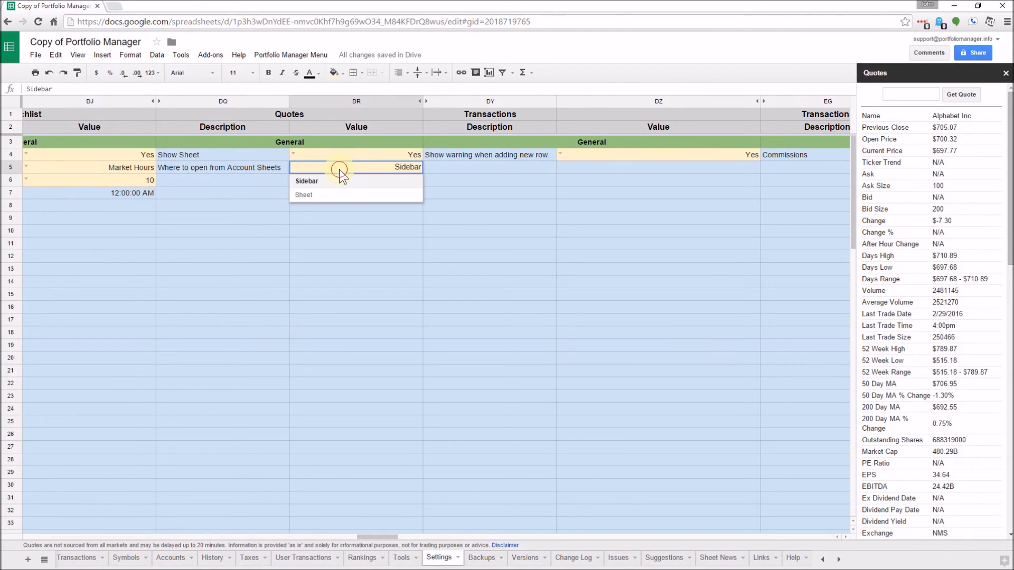
{"action": "left_click", "coordinate": [259, 170]}
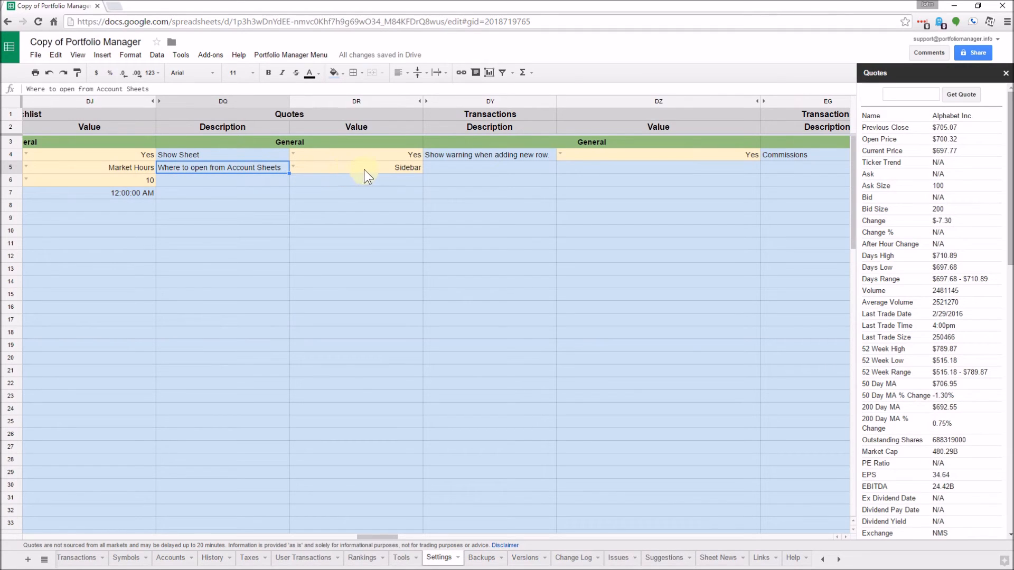
Step: Examine the Transactions settings for the new-row warning, purchase commissions, sales defaults and dividend auto fill
{"action": "left_click", "coordinate": [515, 105]}
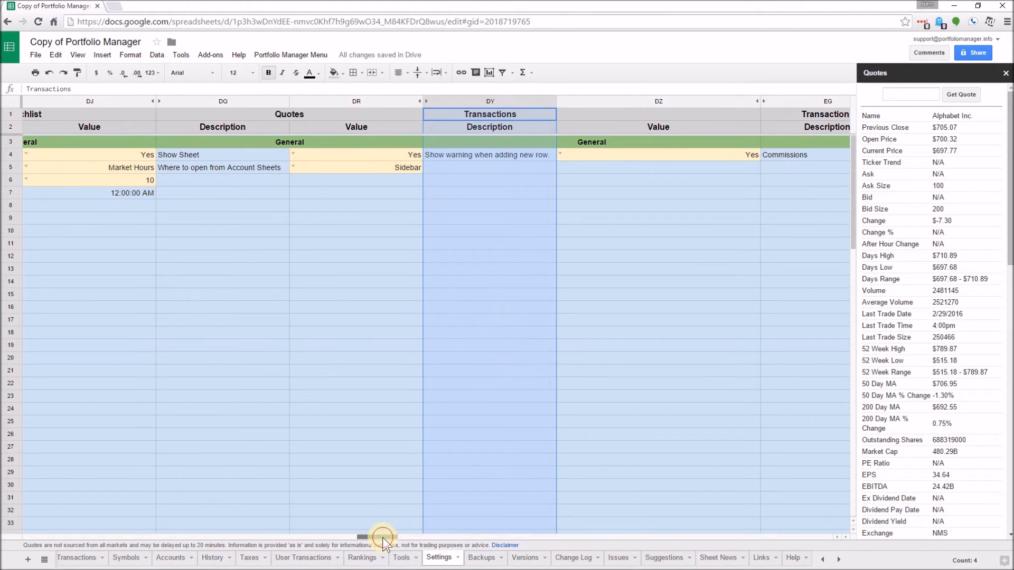
{"action": "left_click_drag", "start_coordinate": [385, 538], "coordinate": [394, 539]}
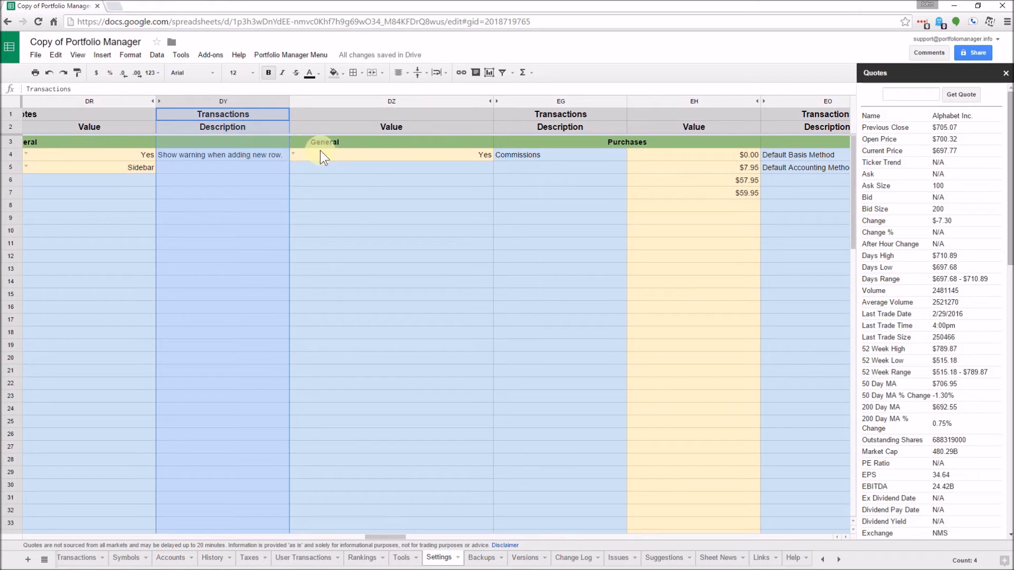
{"action": "left_click", "coordinate": [675, 156]}
{"action": "left_click_drag", "start_coordinate": [390, 537], "coordinate": [423, 544]}
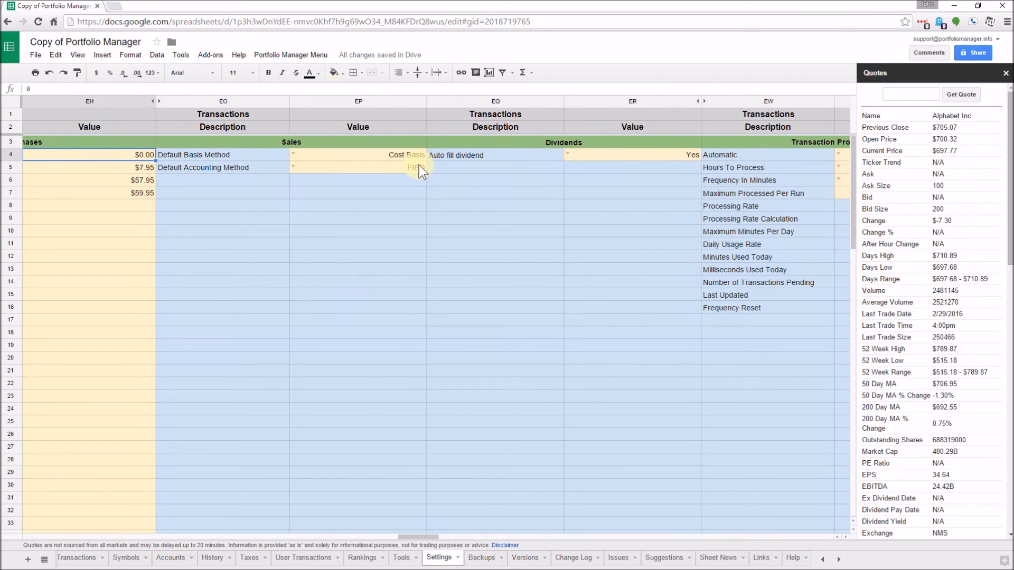
{"action": "left_click", "coordinate": [581, 157]}
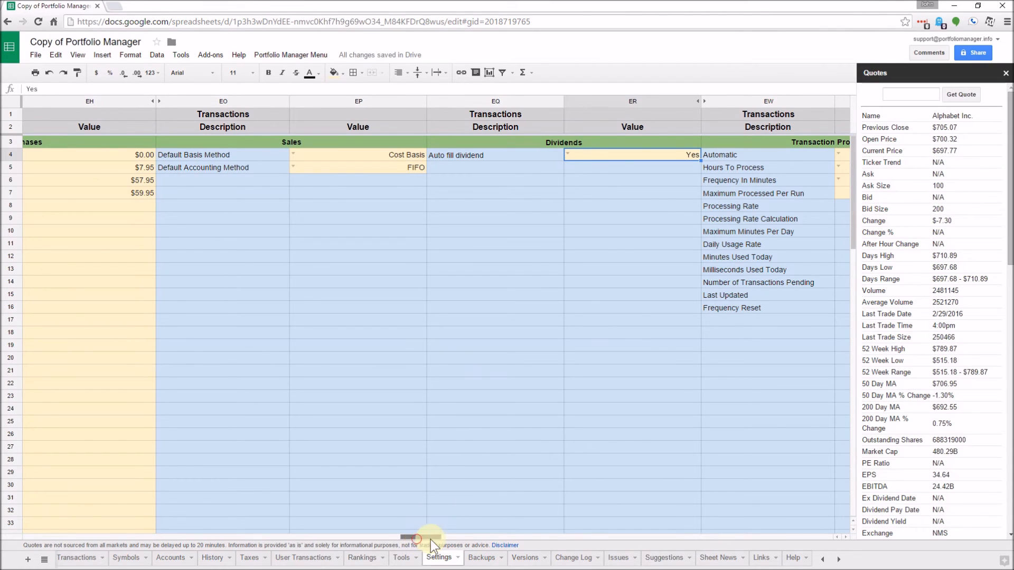
Step: Examine the Transaction Processing and Transaction Uploads settings, reading the note on Maximum Processed Per Run
{"action": "left_click_drag", "start_coordinate": [417, 537], "coordinate": [444, 544]}
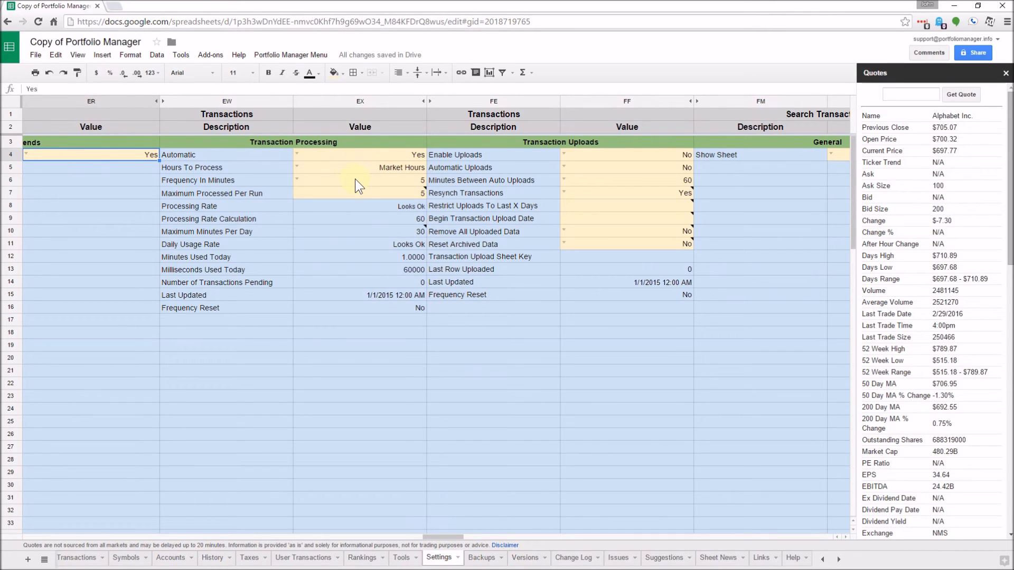
{"action": "mouse_move", "coordinate": [360, 191]}
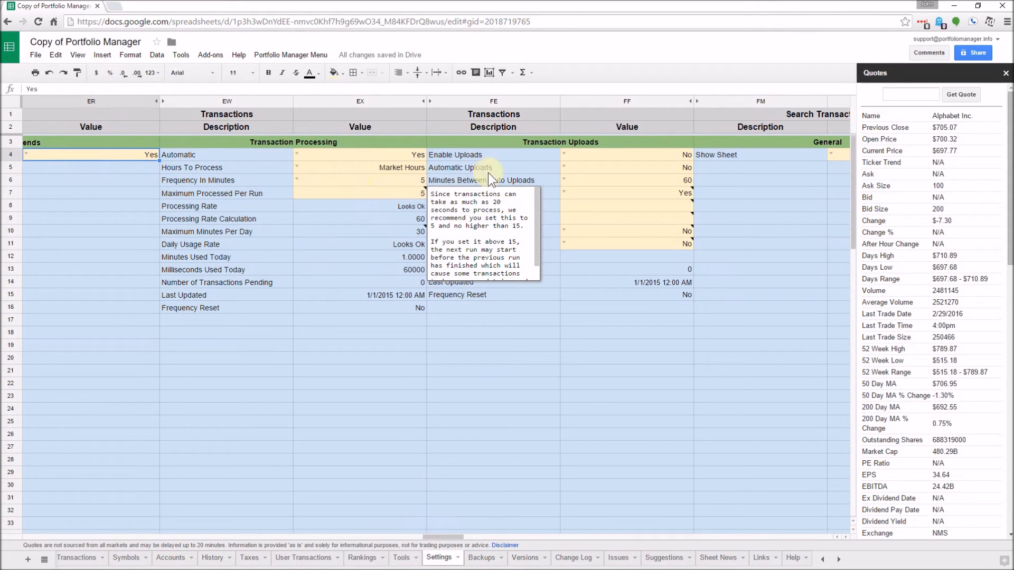
{"action": "left_click", "coordinate": [601, 152]}
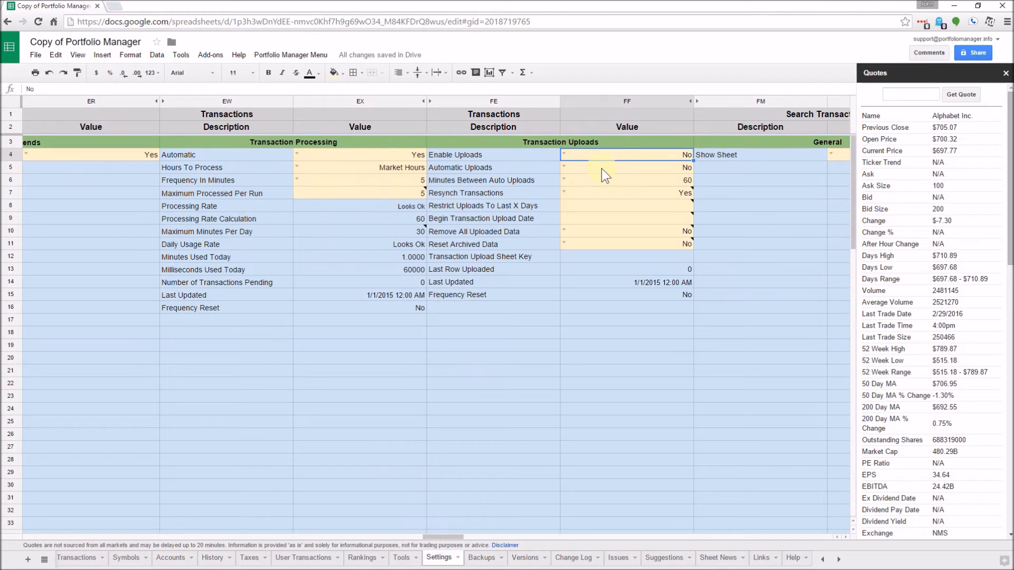
{"action": "mouse_move", "coordinate": [606, 234]}
Step: Review the Search Transactions and general Symbols settings, and view the Default Format choices for Ratings
{"action": "left_click_drag", "start_coordinate": [442, 537], "coordinate": [472, 543]}
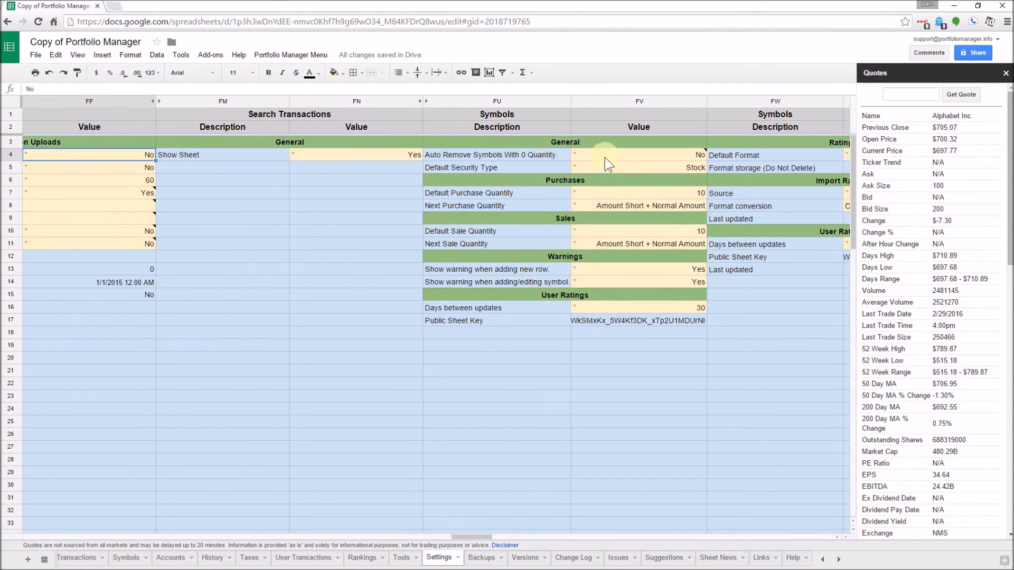
{"action": "mouse_move", "coordinate": [632, 160]}
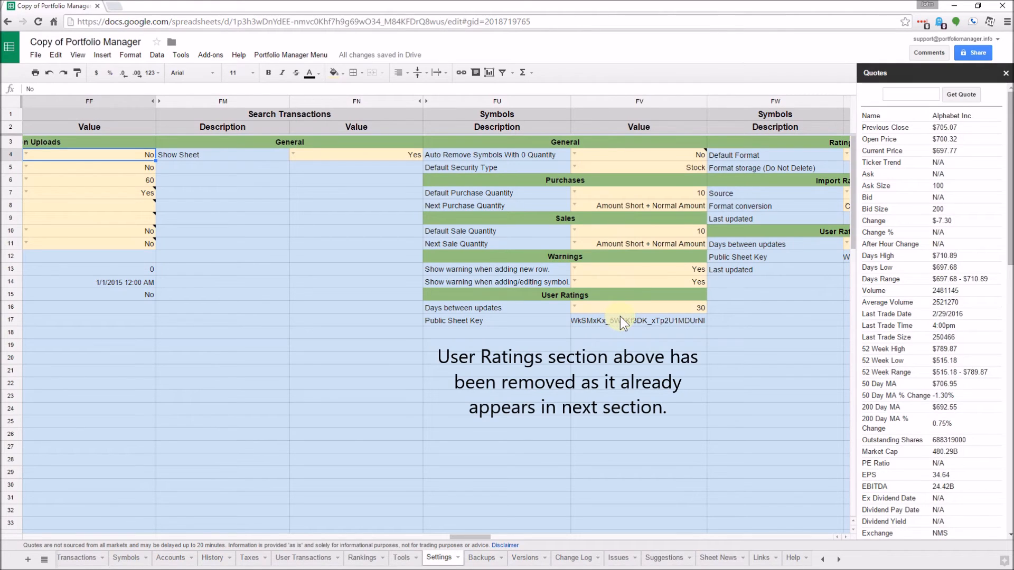
{"action": "left_click", "coordinate": [467, 536]}
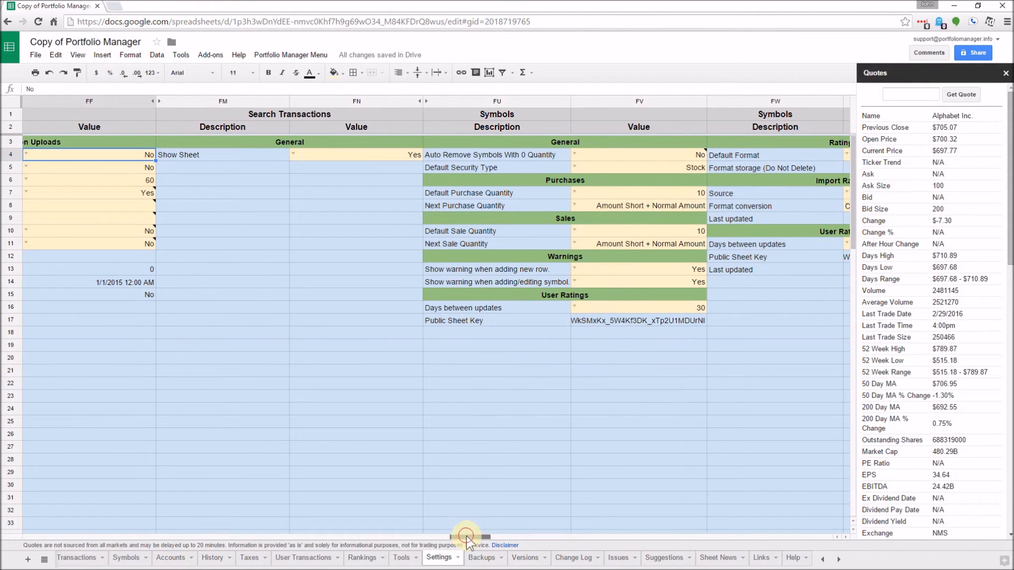
{"action": "left_click_drag", "start_coordinate": [467, 536], "coordinate": [488, 537]}
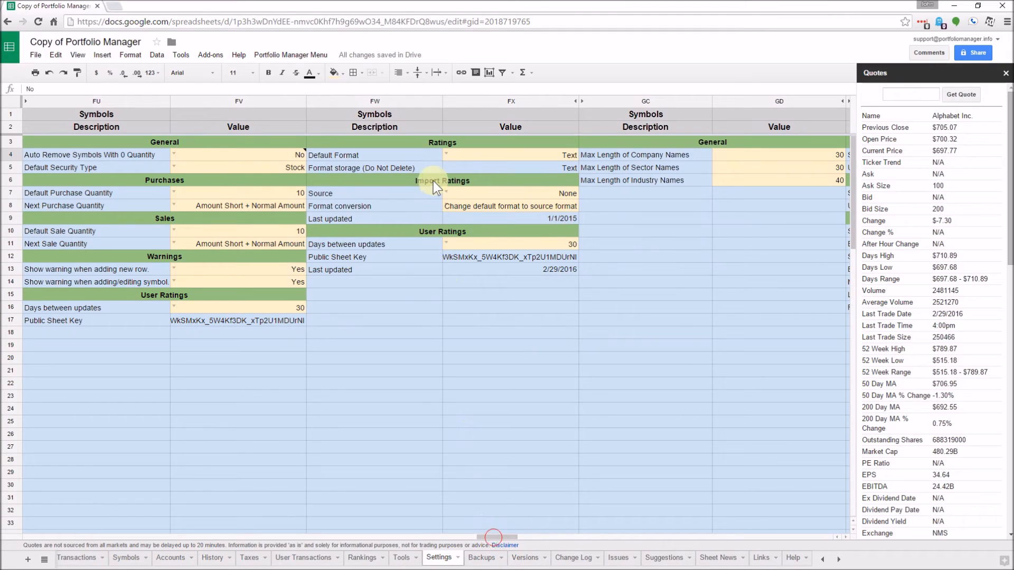
{"action": "left_click", "coordinate": [483, 154]}
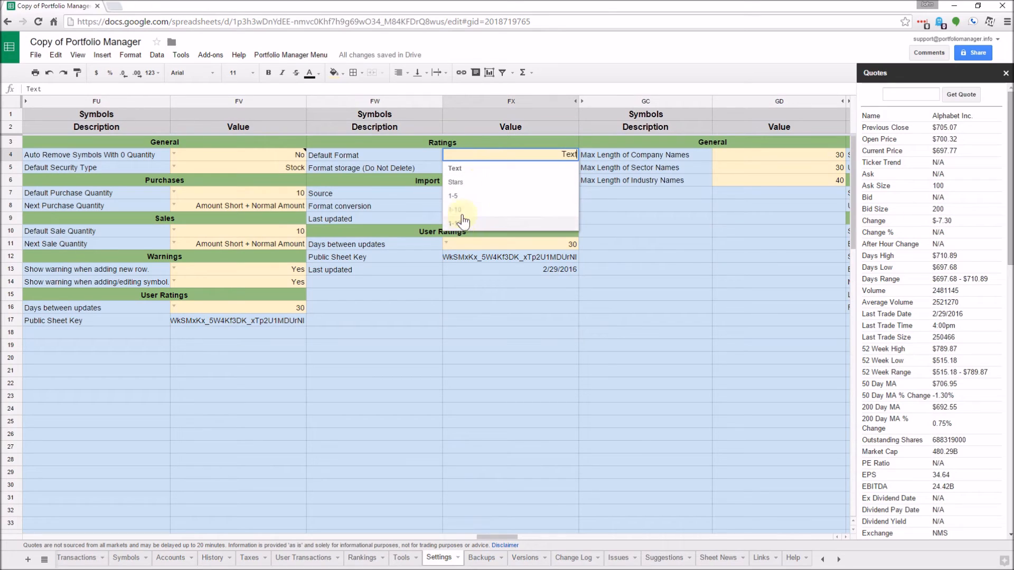
{"action": "left_click", "coordinate": [414, 157]}
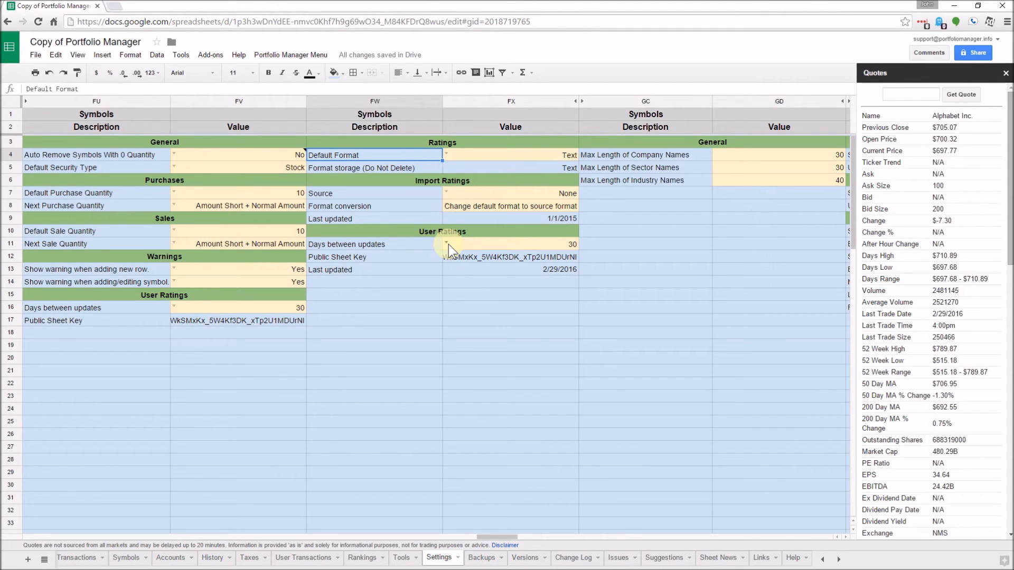
Step: Review the maximum name lengths and Target Alerts for Symbols, and view the source choices for High Targets and Low Targets
{"action": "left_click_drag", "start_coordinate": [479, 535], "coordinate": [492, 539]}
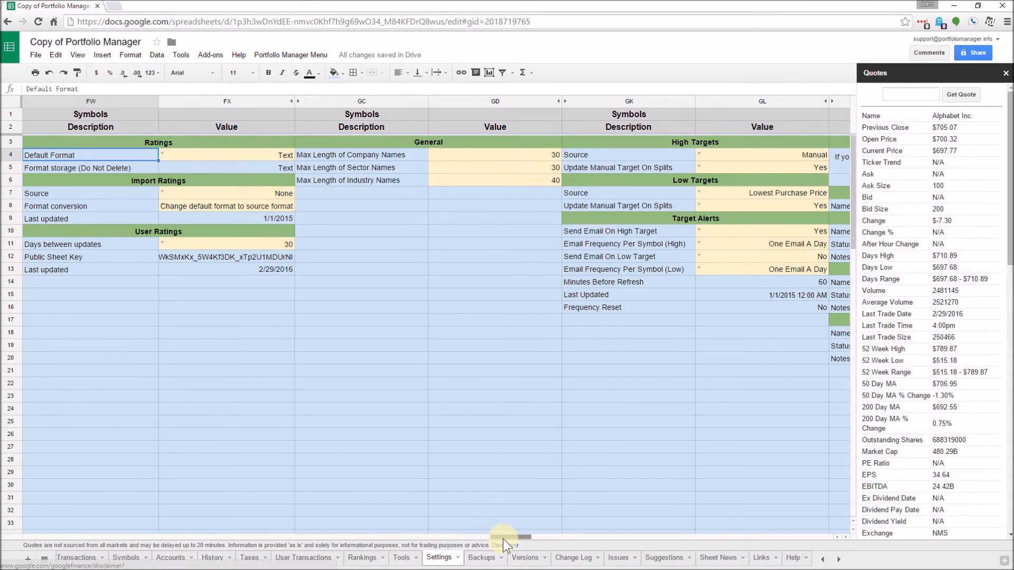
{"action": "left_click_drag", "start_coordinate": [504, 538], "coordinate": [521, 540]}
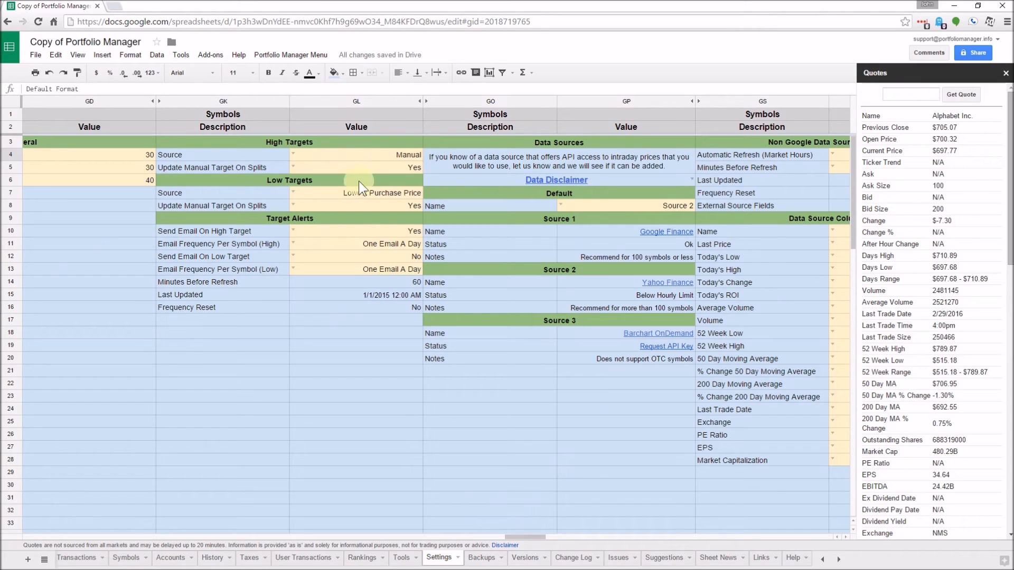
{"action": "left_click", "coordinate": [294, 154]}
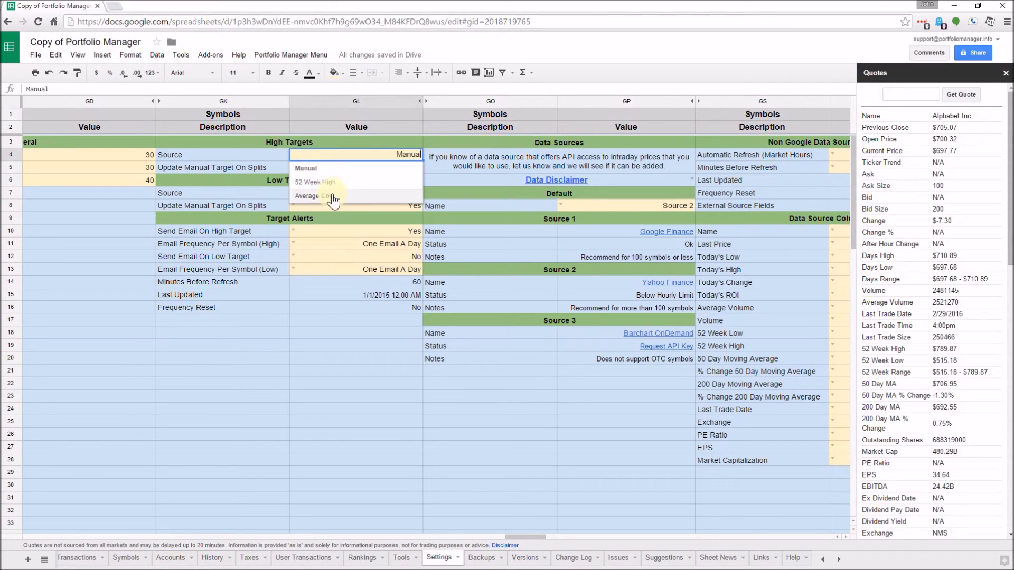
{"action": "left_click", "coordinate": [277, 158]}
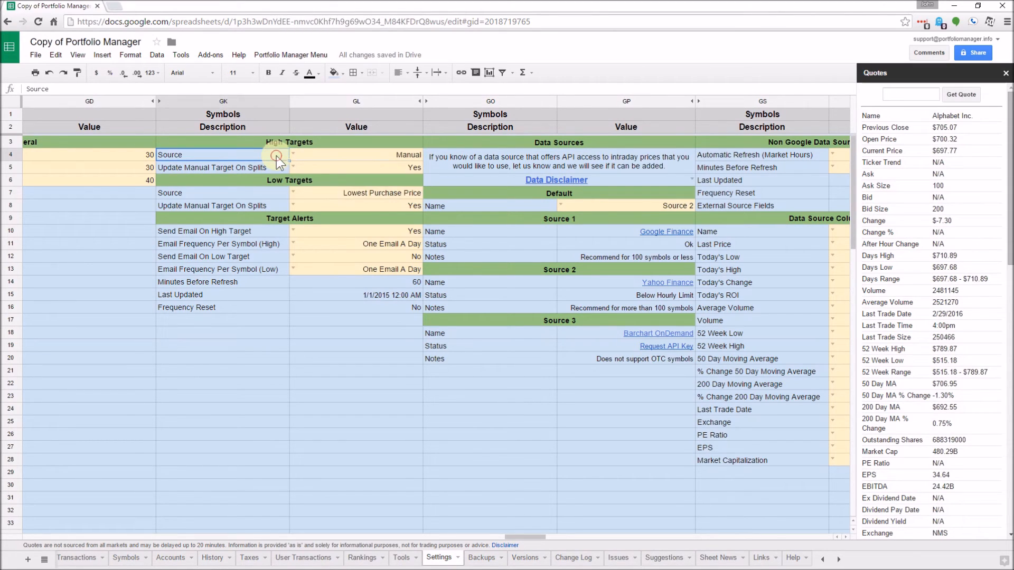
{"action": "left_click", "coordinate": [292, 193]}
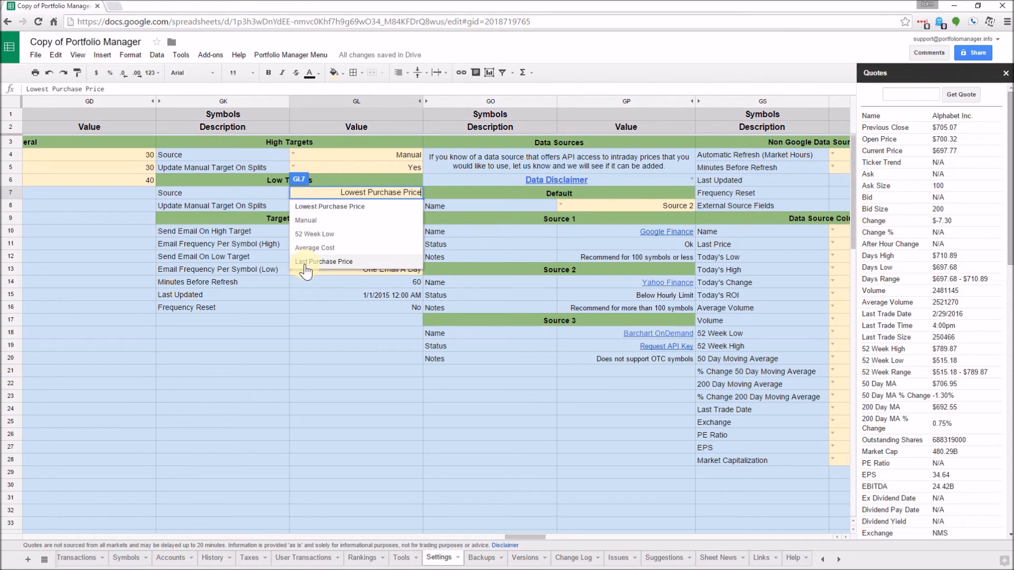
{"action": "left_click", "coordinate": [279, 192]}
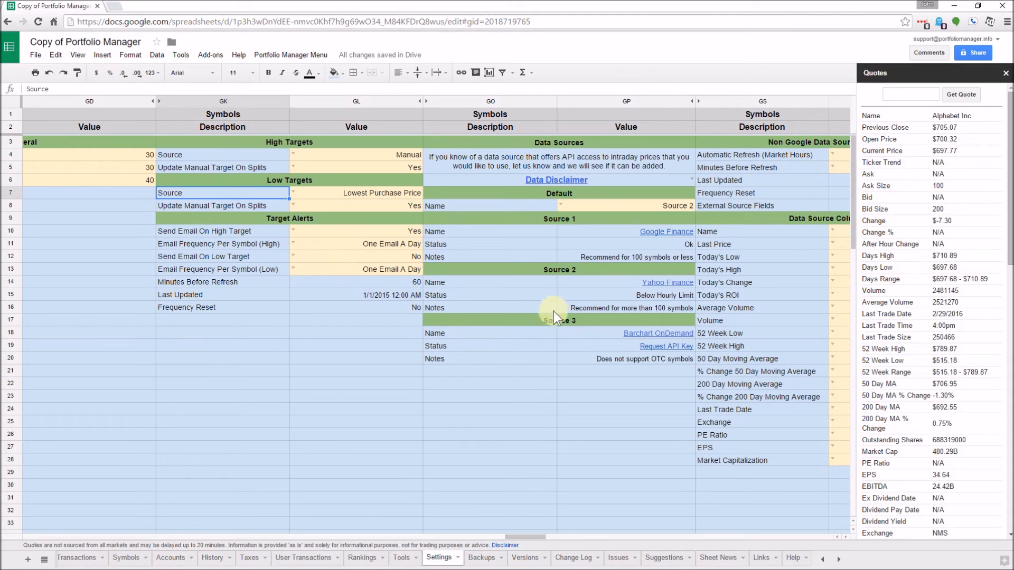
Step: Examine the Data Sources, Non Google Data Source Refresh and Data Source Columns settings for Symbols
{"action": "left_click", "coordinate": [548, 144]}
{"action": "left_click_drag", "start_coordinate": [512, 537], "coordinate": [534, 540]}
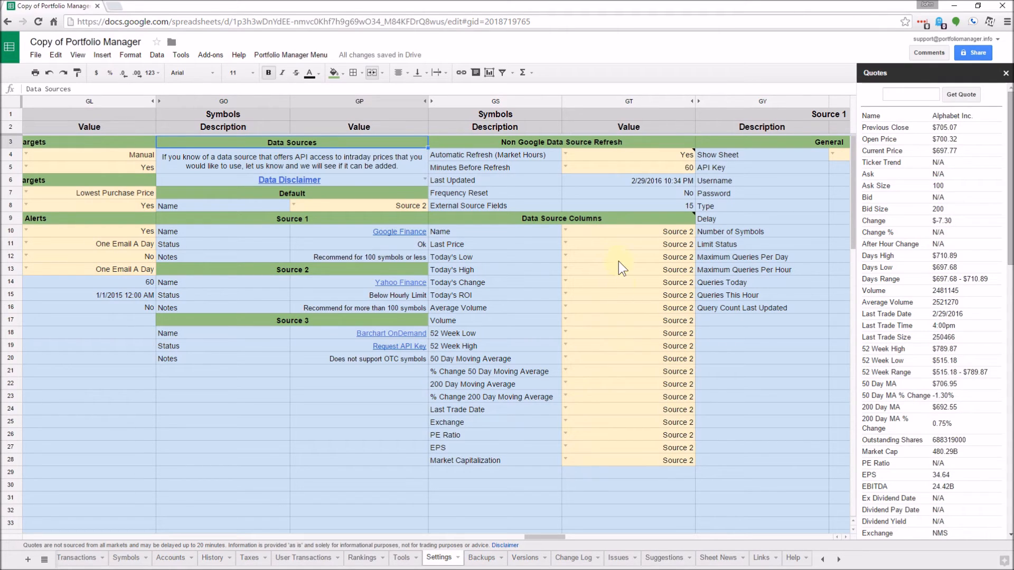
{"action": "left_click", "coordinate": [568, 331]}
{"action": "left_click", "coordinate": [546, 332]}
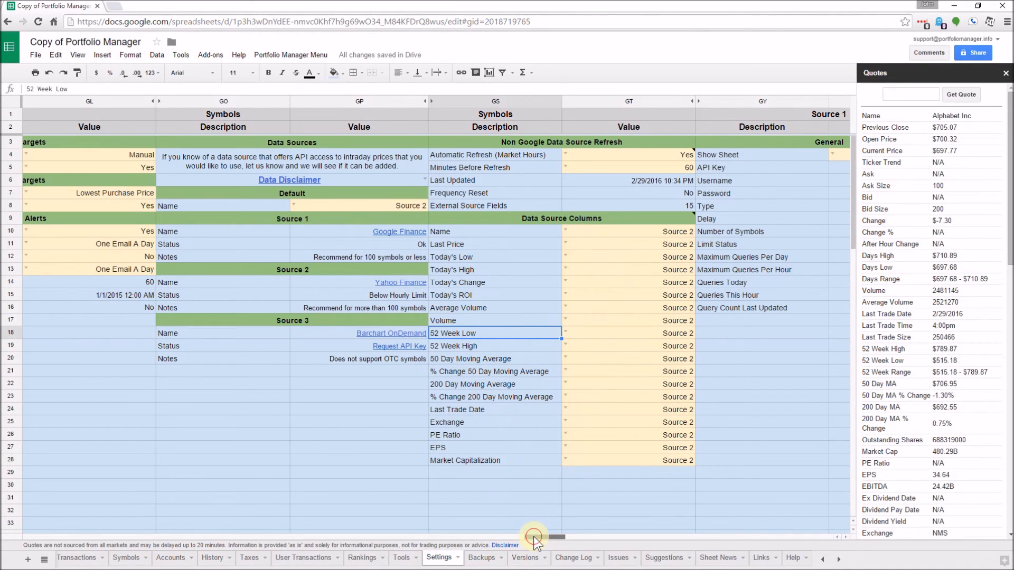
{"action": "left_click_drag", "start_coordinate": [533, 537], "coordinate": [538, 537]}
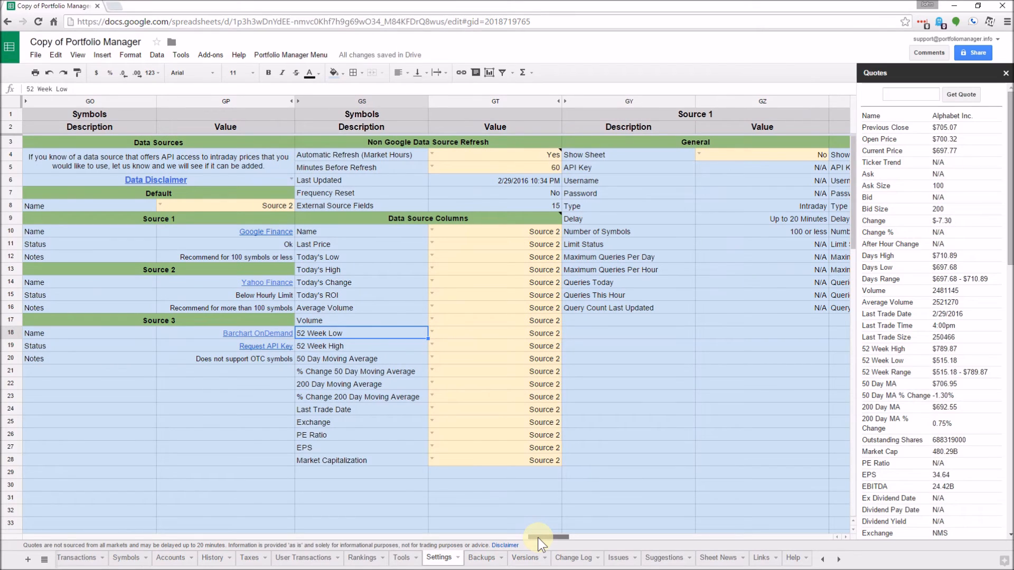
{"action": "left_click_drag", "start_coordinate": [537, 538], "coordinate": [542, 538]}
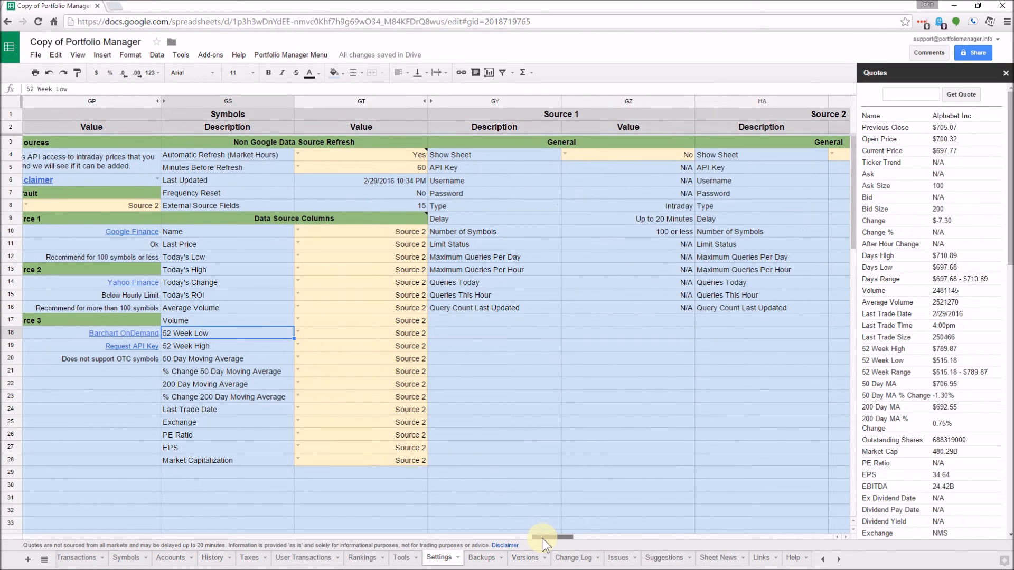
{"action": "mouse_move", "coordinate": [320, 154]}
Step: Examine the Source 1, Source 2 and Source 3 settings together with the Accounts, History and Taxes sections
{"action": "left_click_drag", "start_coordinate": [537, 534], "coordinate": [564, 538]}
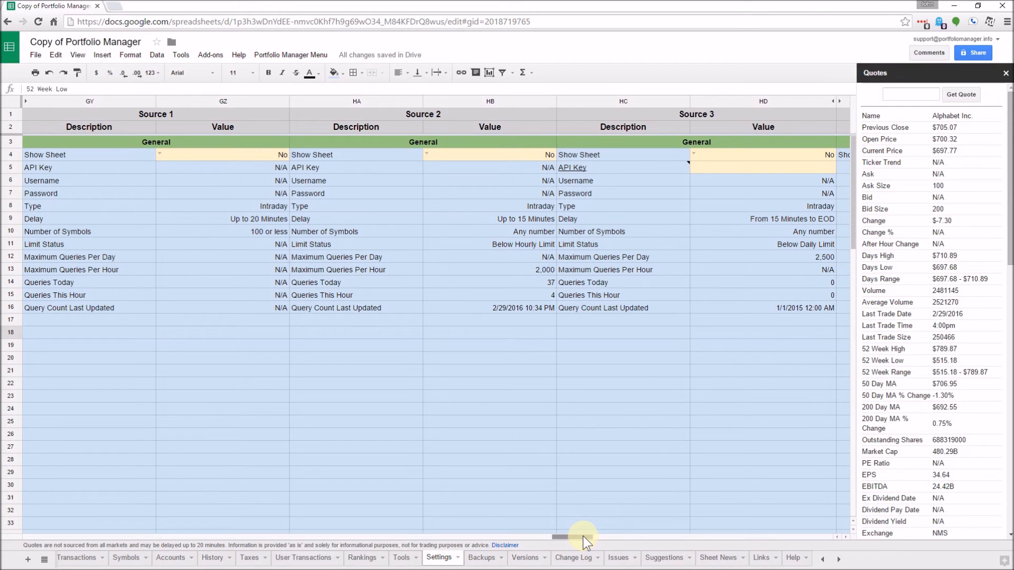
{"action": "left_click_drag", "start_coordinate": [585, 537], "coordinate": [591, 536]}
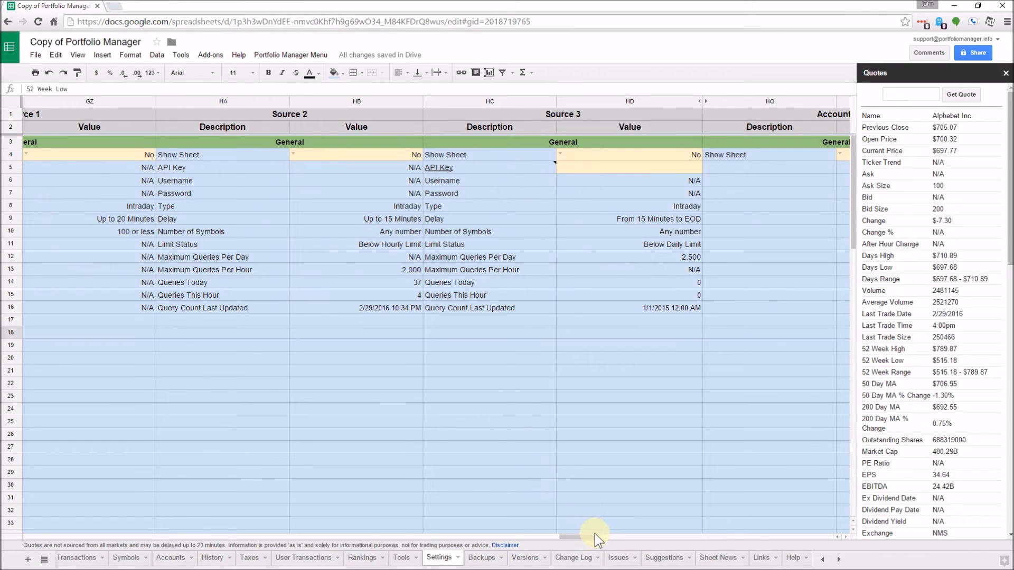
{"action": "left_click_drag", "start_coordinate": [592, 537], "coordinate": [626, 546]}
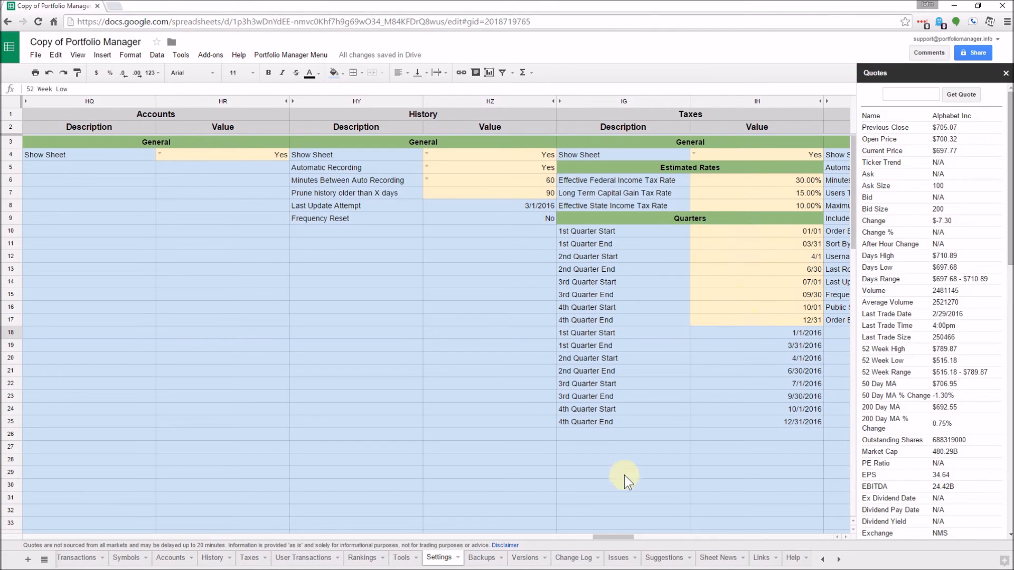
Step: Examine the User Transactions, Username Filters, Rankings, Tools, Lists and Backups sections of the settings
{"action": "left_click_drag", "start_coordinate": [604, 536], "coordinate": [648, 546]}
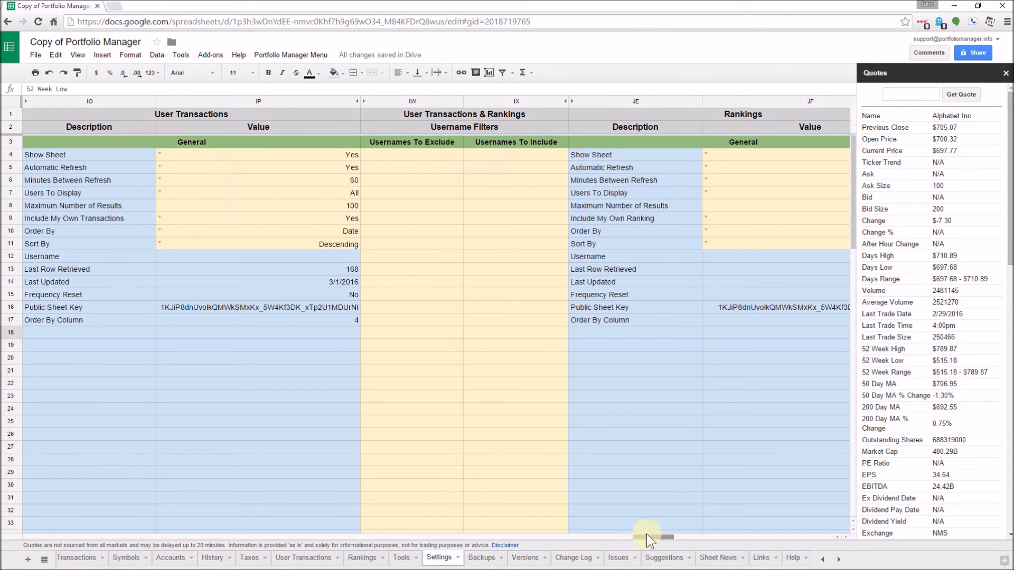
{"action": "left_click_drag", "start_coordinate": [656, 537], "coordinate": [671, 536]}
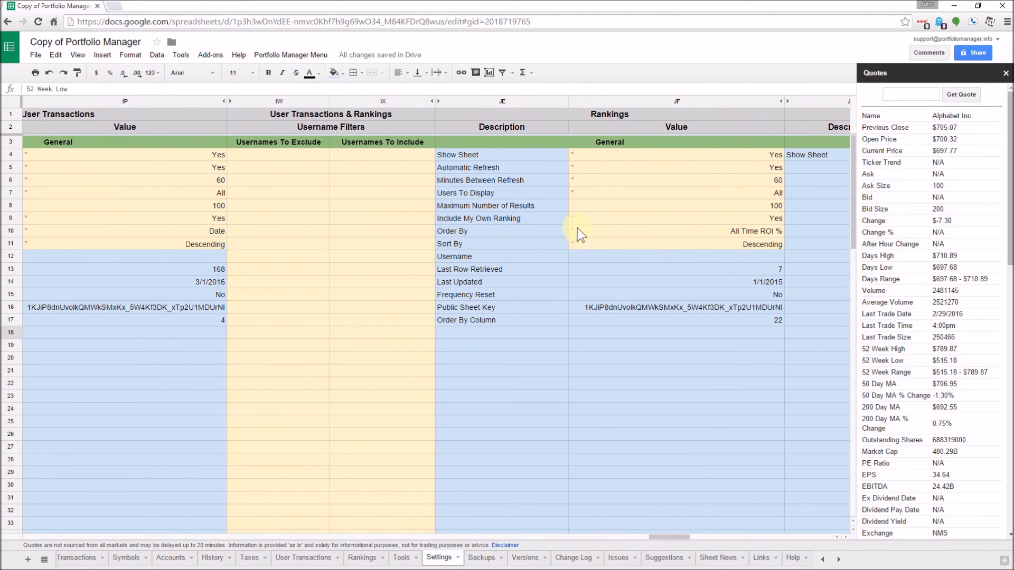
{"action": "left_click_drag", "start_coordinate": [678, 540], "coordinate": [709, 543]}
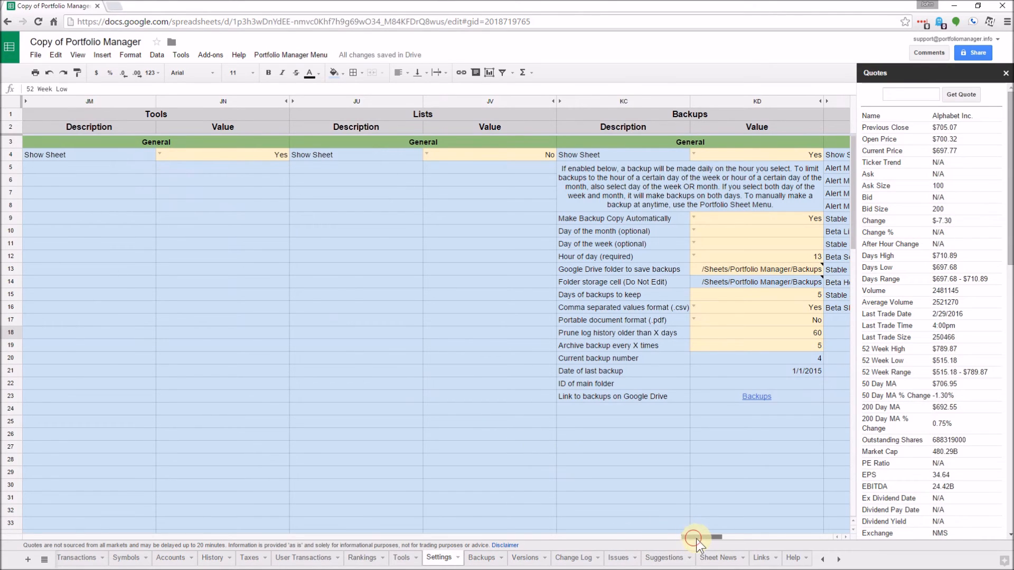
{"action": "left_click_drag", "start_coordinate": [697, 539], "coordinate": [713, 539]}
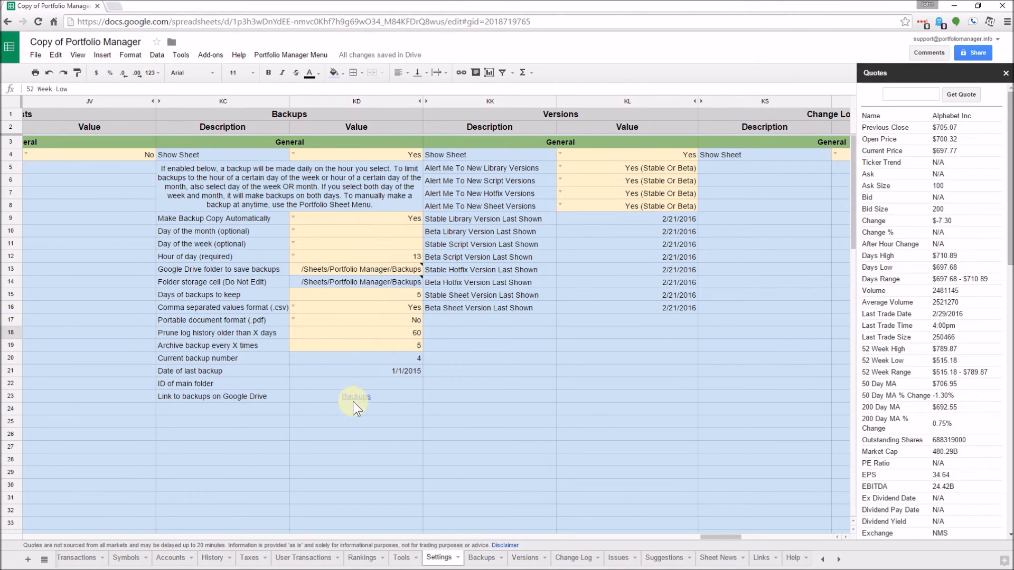
Step: Examine the Versions, Change Log, Issues, Suggestions, Sheet News, Links, Help and Custom Settings sections
{"action": "mouse_move", "coordinate": [353, 399]}
{"action": "left_click_drag", "start_coordinate": [716, 534], "coordinate": [759, 542]}
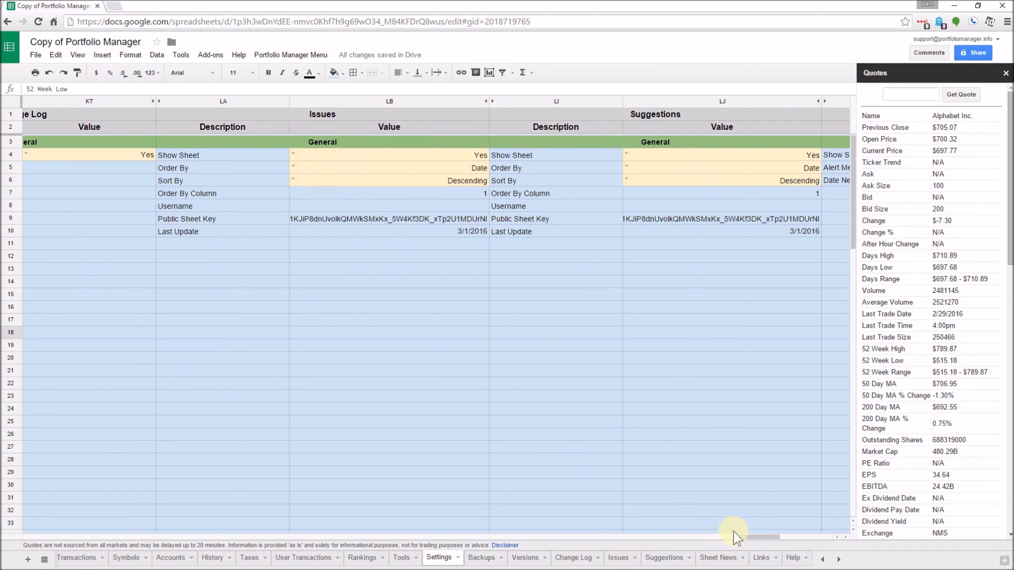
{"action": "left_click_drag", "start_coordinate": [752, 536], "coordinate": [781, 542]}
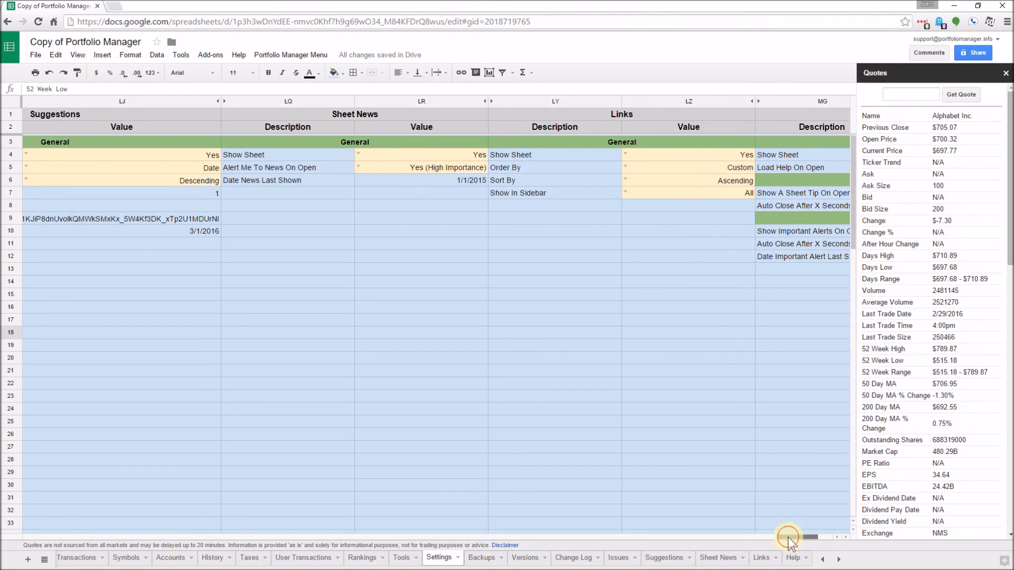
{"action": "left_click_drag", "start_coordinate": [788, 537], "coordinate": [798, 538]}
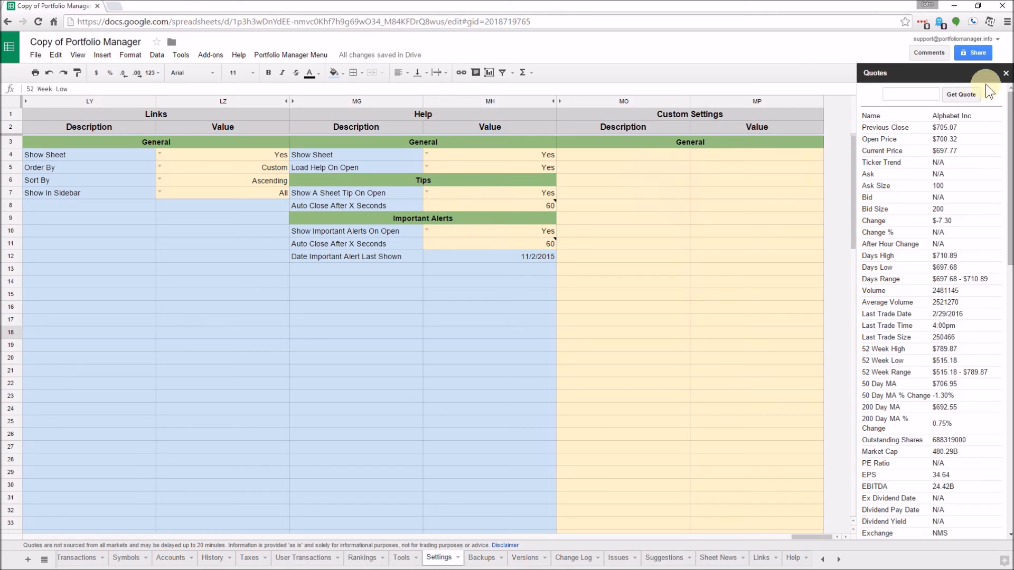
Step: Close the Quotes sidebar and bring up the Backups sheet
{"action": "left_click", "coordinate": [1006, 73]}
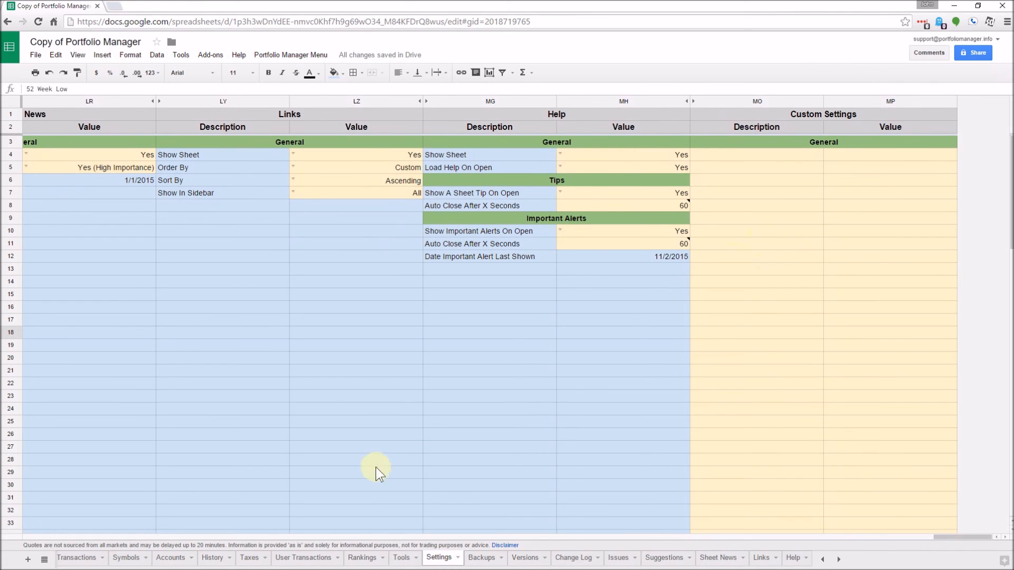
{"action": "left_click", "coordinate": [482, 559]}
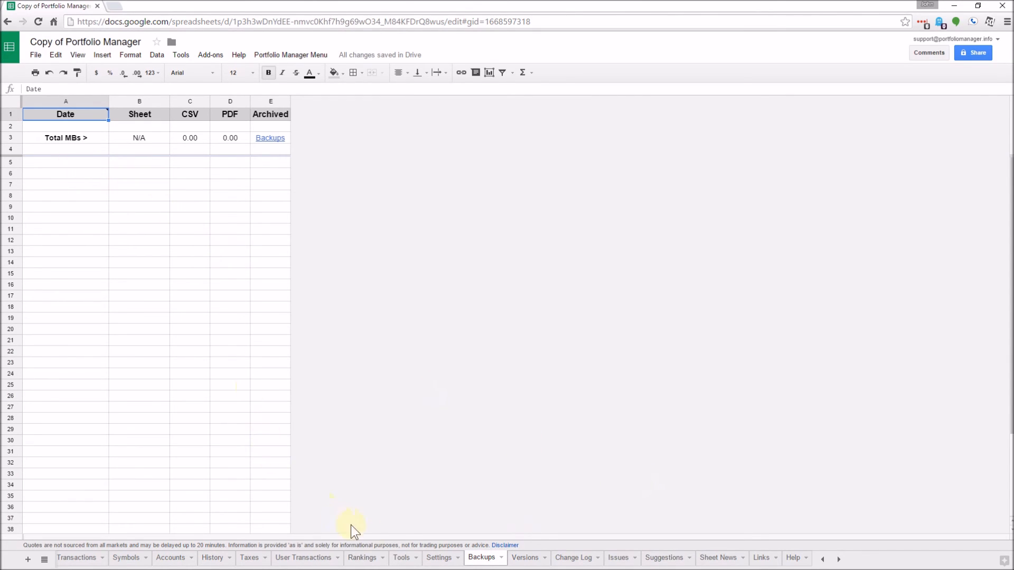
Step: Review the Versions sheet's status for the library, script, hotfix, default sheets and account sheets
{"action": "left_click", "coordinate": [524, 556]}
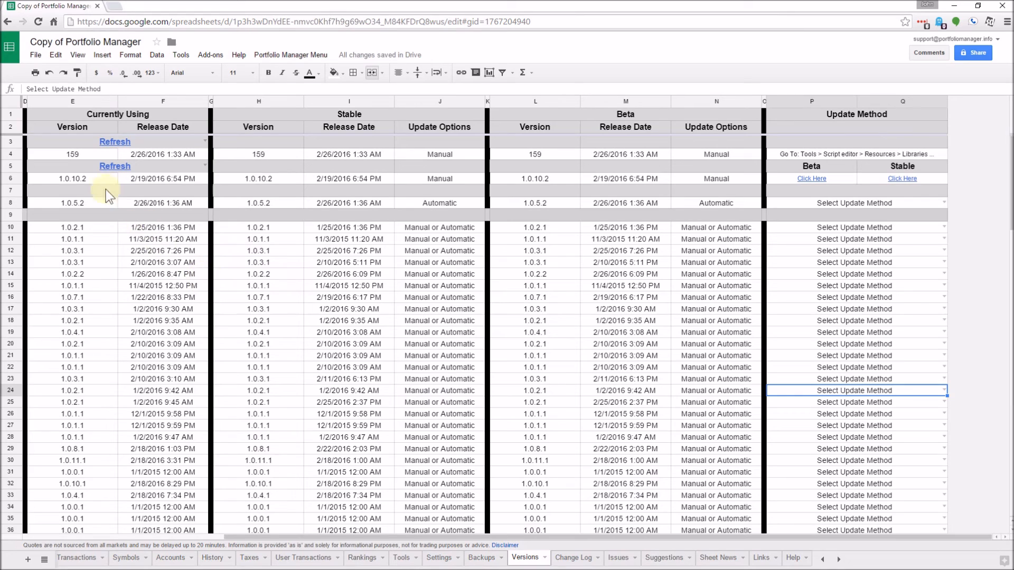
{"action": "left_click", "coordinate": [187, 537]}
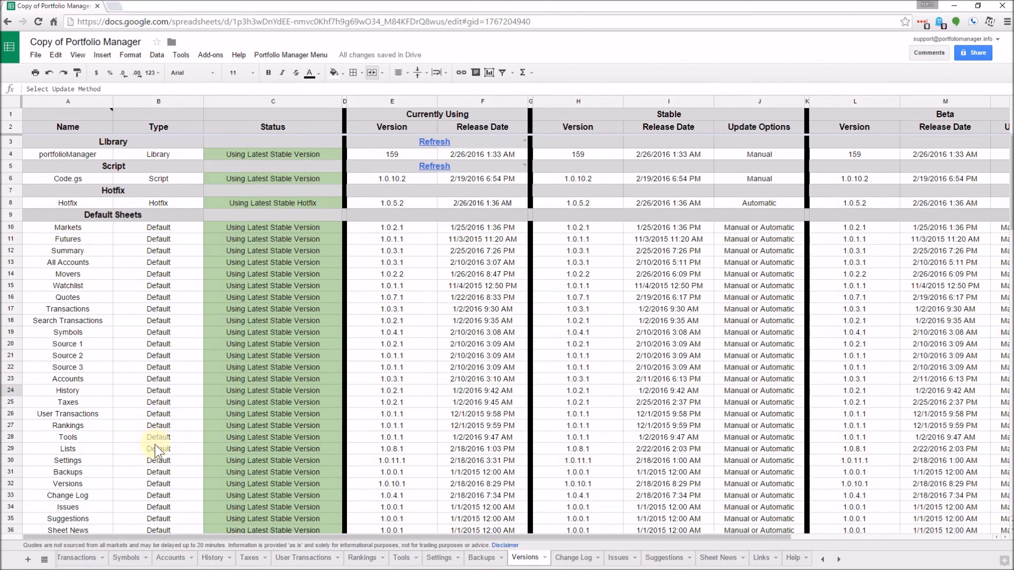
{"action": "scroll", "coordinate": [155, 446], "scroll_direction": "down", "scroll_amount": 4}
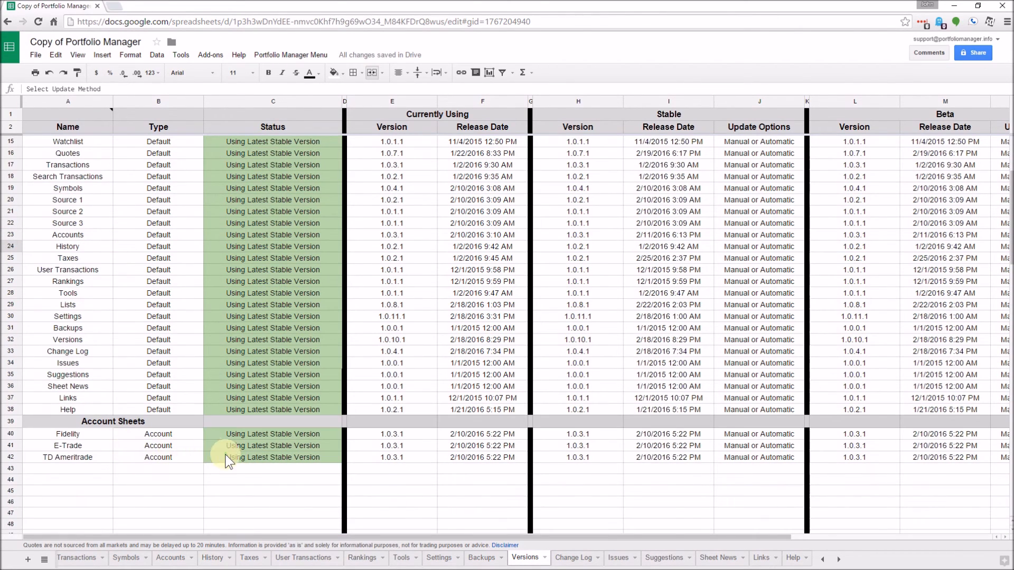
{"action": "scroll", "coordinate": [225, 455], "scroll_direction": "up", "scroll_amount": 4}
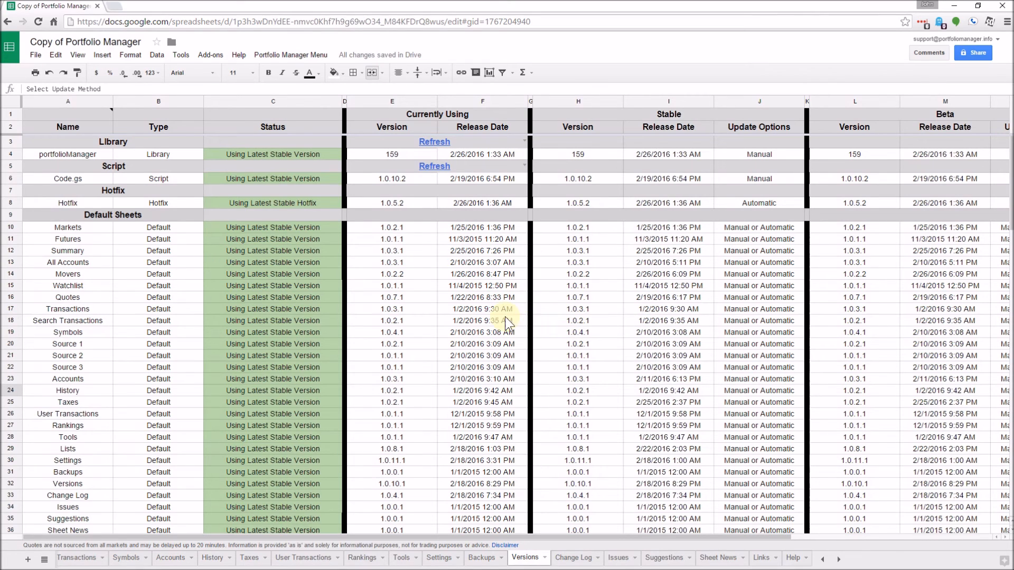
Step: Refresh the currently used library version on the Versions sheet with the Select To Refresh option
{"action": "double_click", "coordinate": [438, 144]}
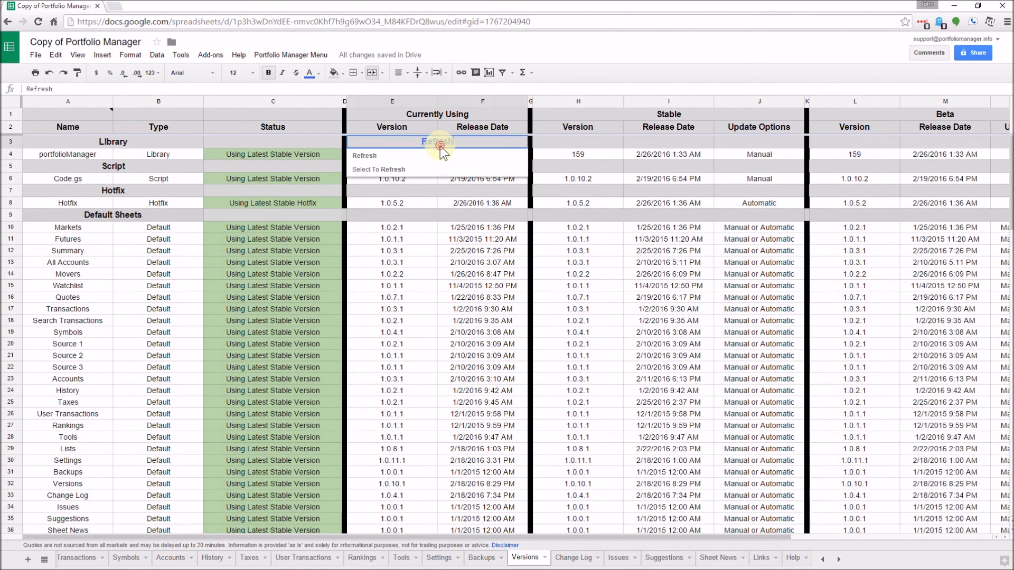
{"action": "left_click", "coordinate": [389, 170]}
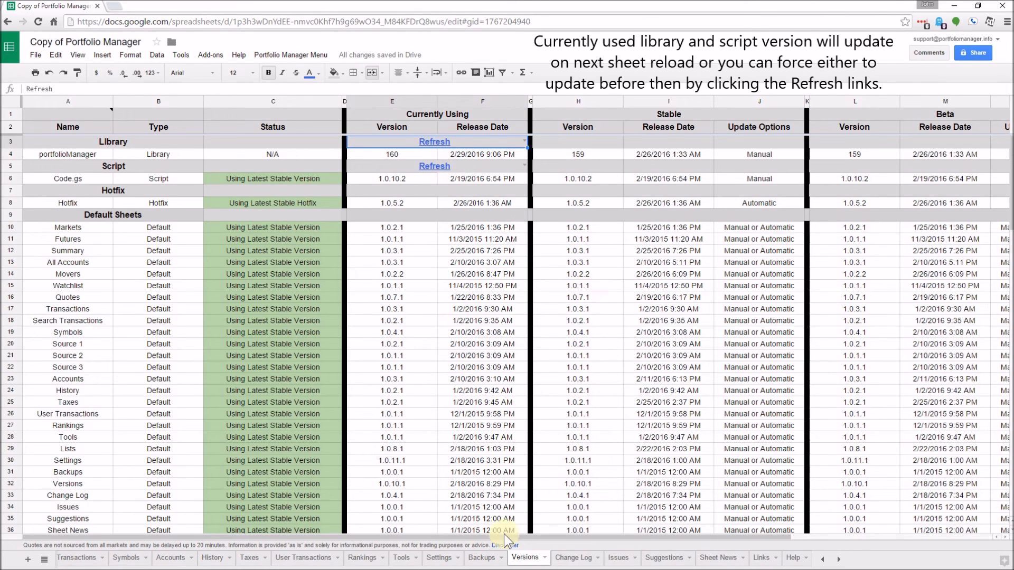
Step: Compare the Stable and Beta versions of the portfolioManager library and read its Update Method
{"action": "left_click_drag", "start_coordinate": [483, 534], "coordinate": [667, 544]}
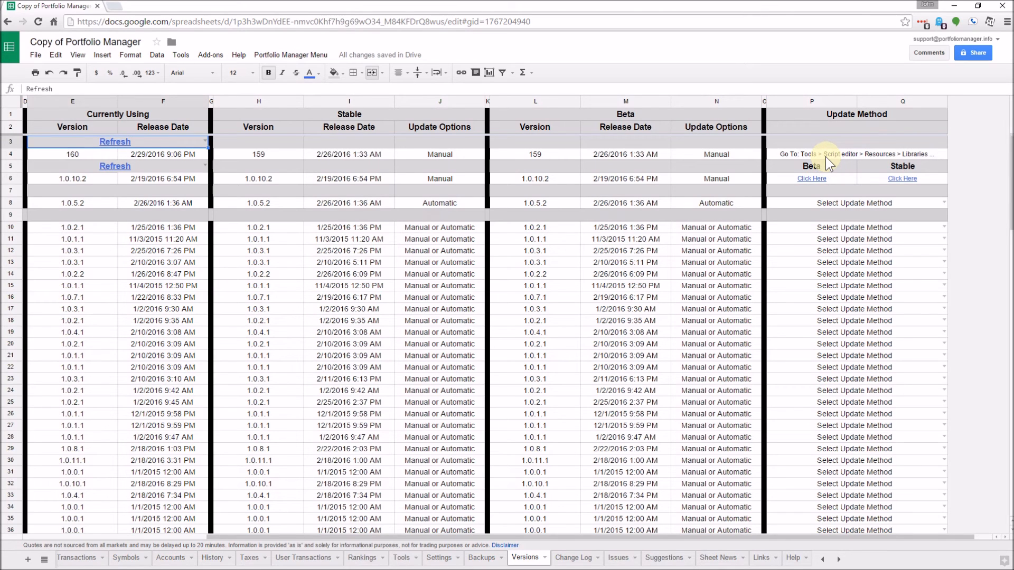
{"action": "left_click_drag", "start_coordinate": [251, 536], "coordinate": [37, 548]}
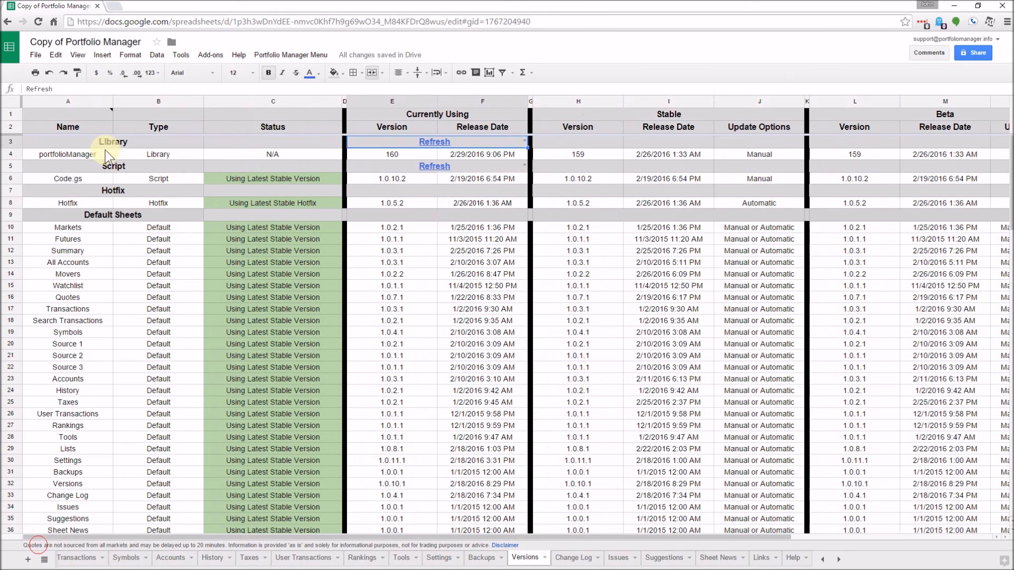
{"action": "left_click", "coordinate": [949, 538]}
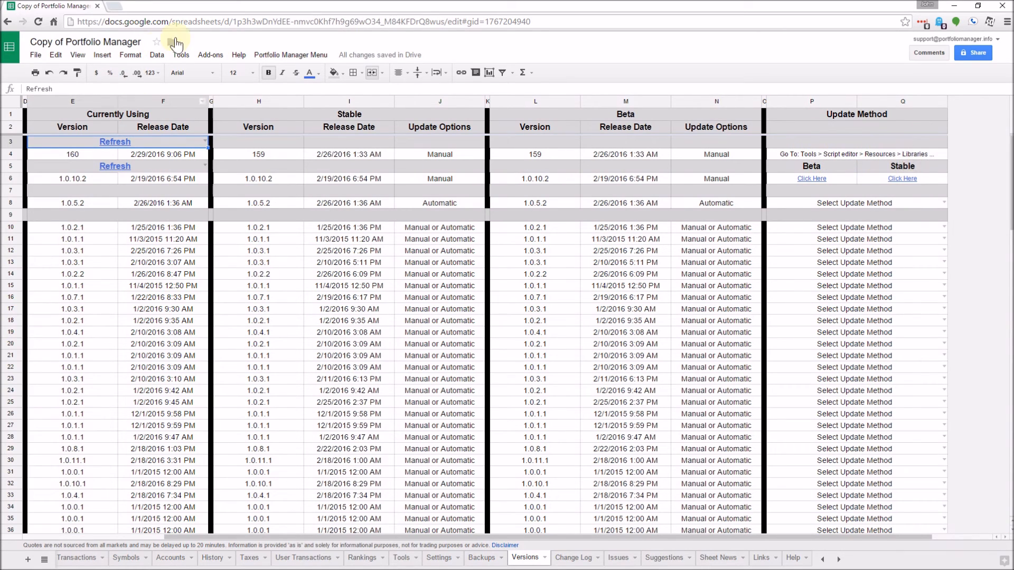
Step: Set the Portfolio Manager Scripts library to version 162 in the script editor, save it and close the editor
{"action": "left_click", "coordinate": [186, 59]}
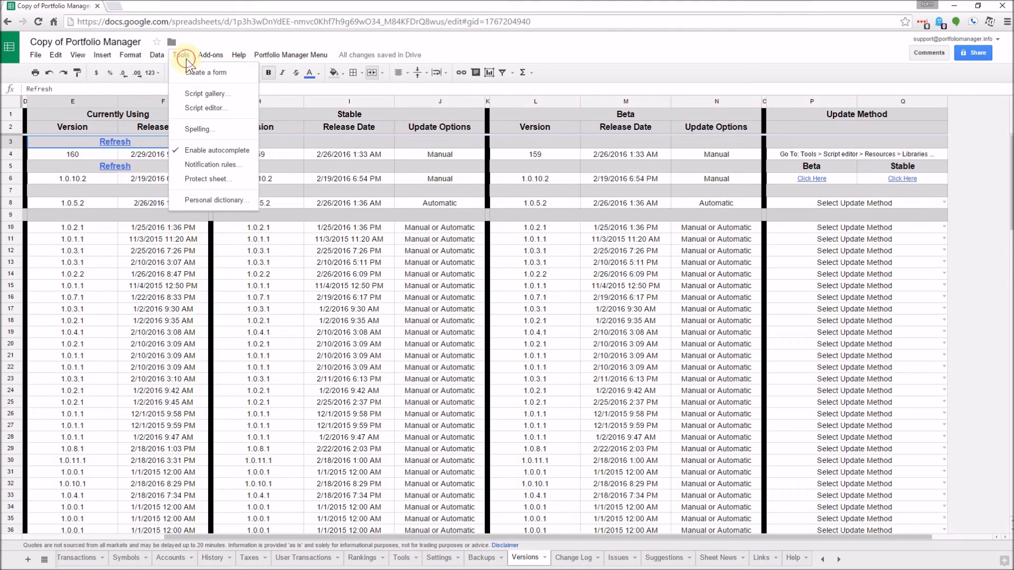
{"action": "left_click", "coordinate": [193, 111]}
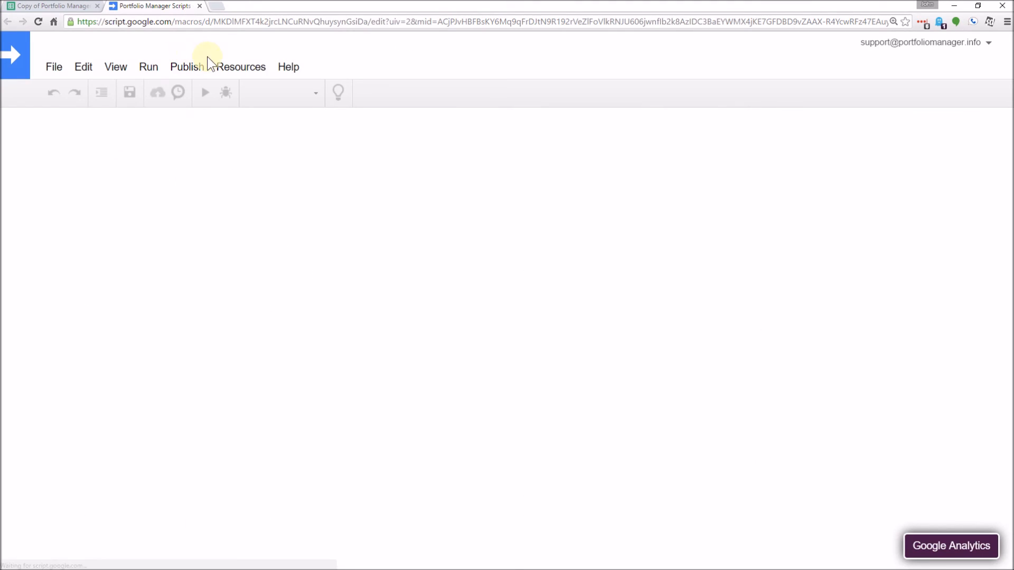
{"action": "left_click", "coordinate": [240, 69]}
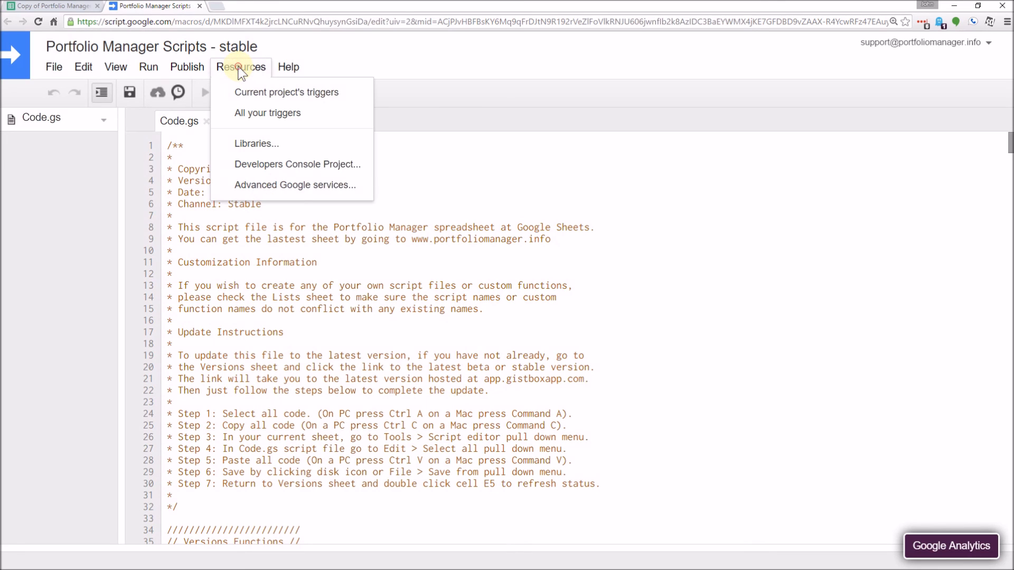
{"action": "left_click", "coordinate": [252, 140]}
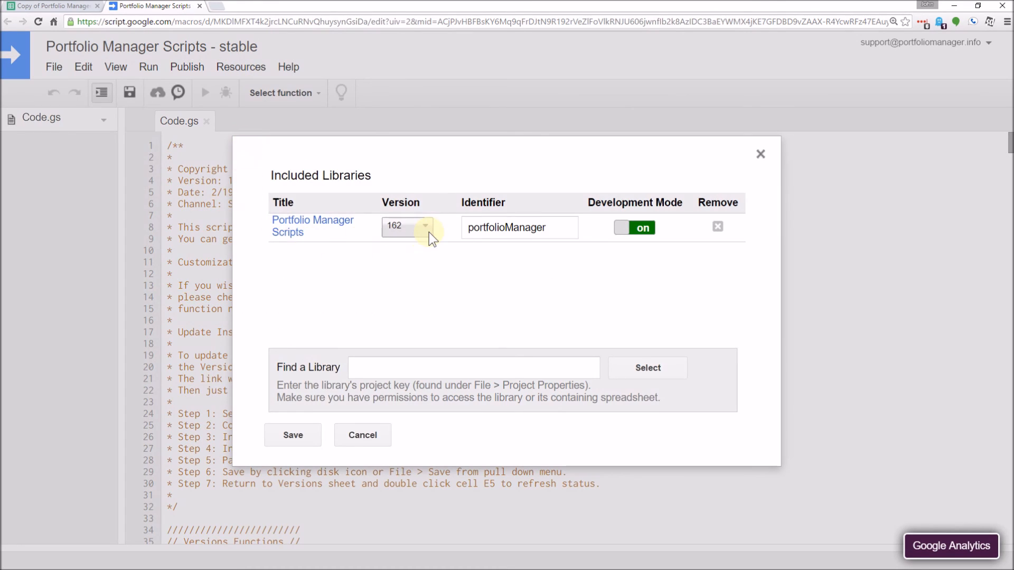
{"action": "left_click", "coordinate": [429, 227]}
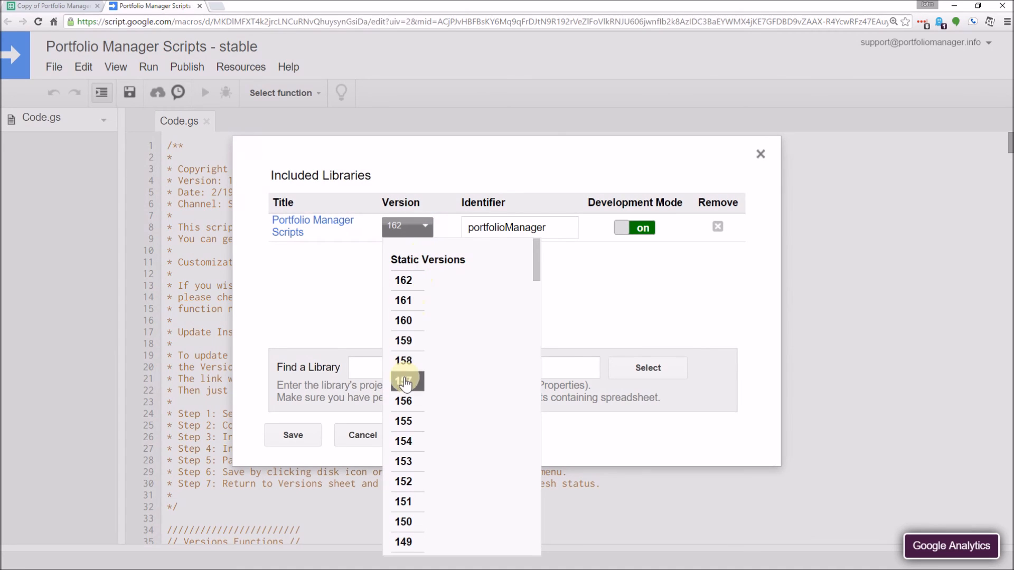
{"action": "left_click", "coordinate": [417, 287]}
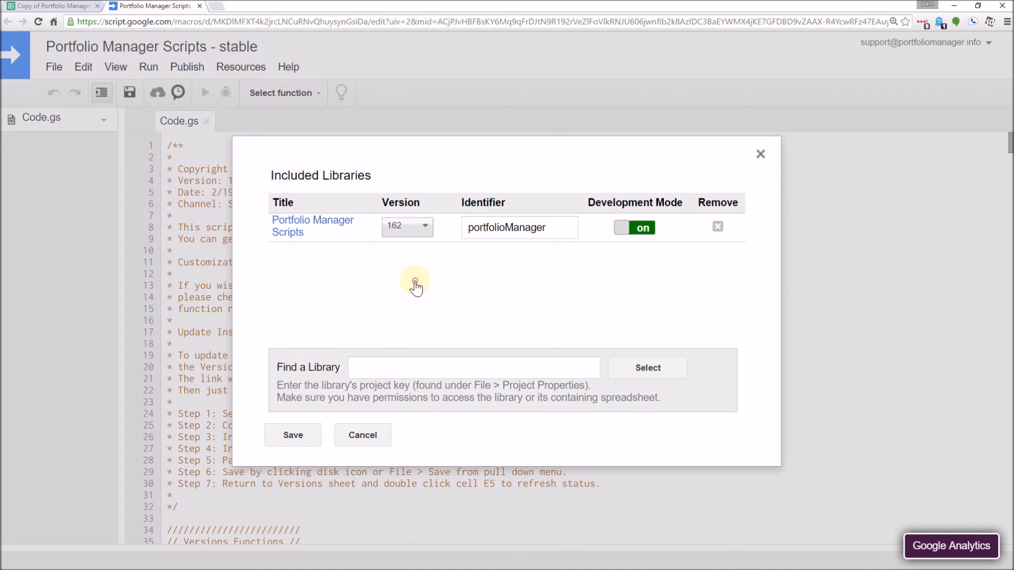
{"action": "left_click", "coordinate": [288, 436]}
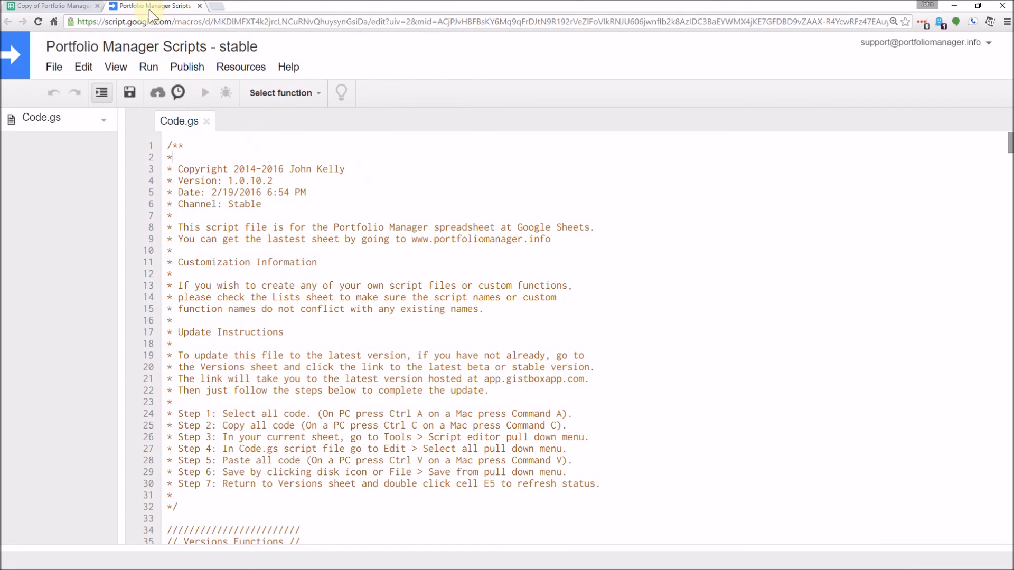
{"action": "left_click", "coordinate": [199, 6]}
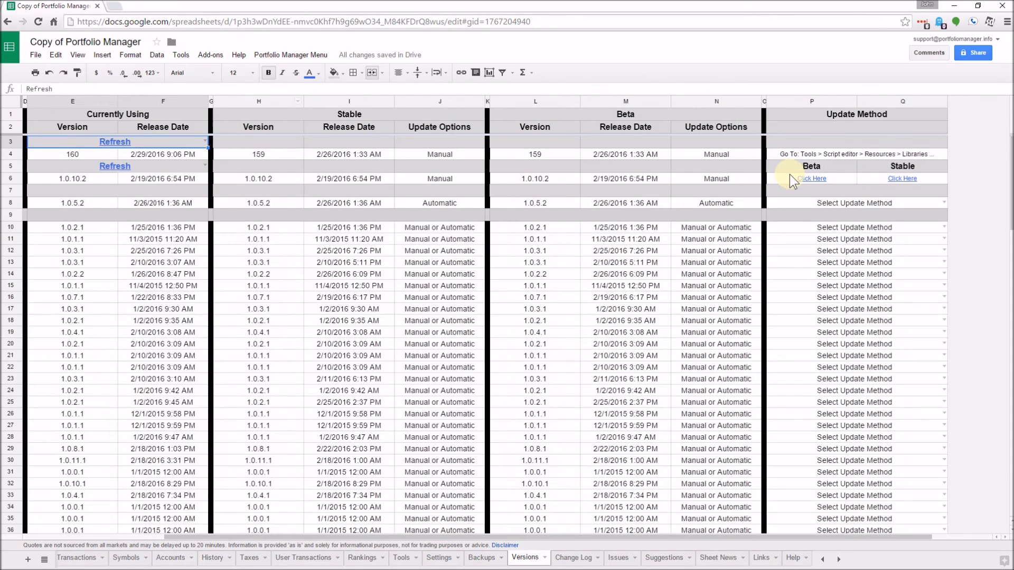
Step: Open the stable script code linked in the Update Method column and select all of it
{"action": "mouse_move", "coordinate": [790, 174]}
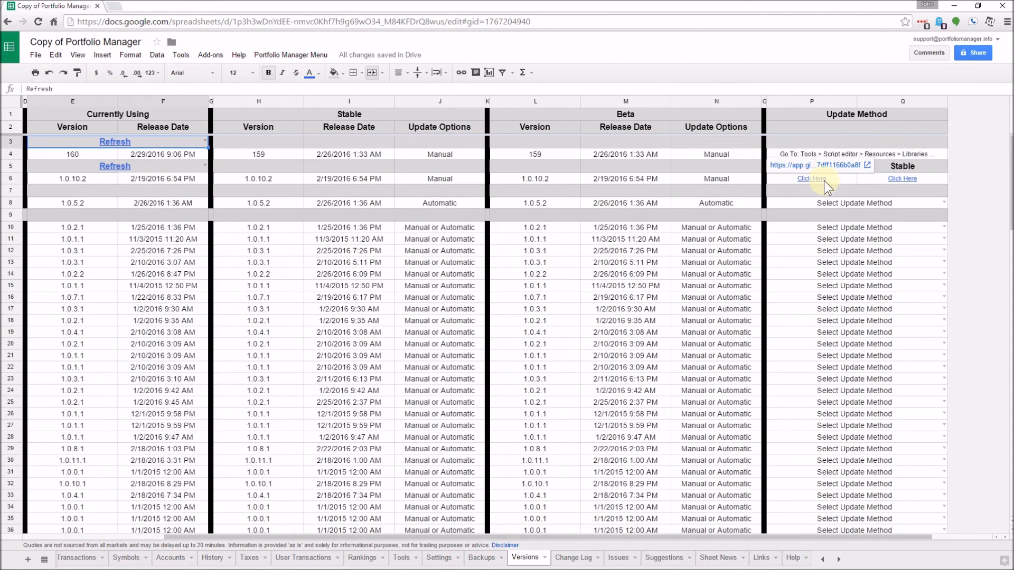
{"action": "left_click", "coordinate": [873, 177]}
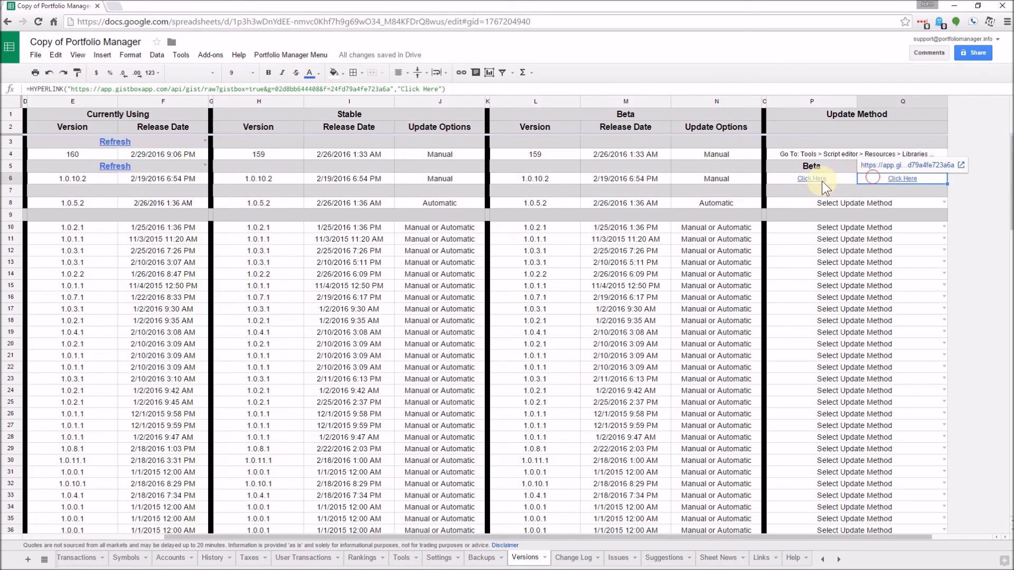
{"action": "mouse_move", "coordinate": [899, 182]}
{"action": "left_click", "coordinate": [901, 167]}
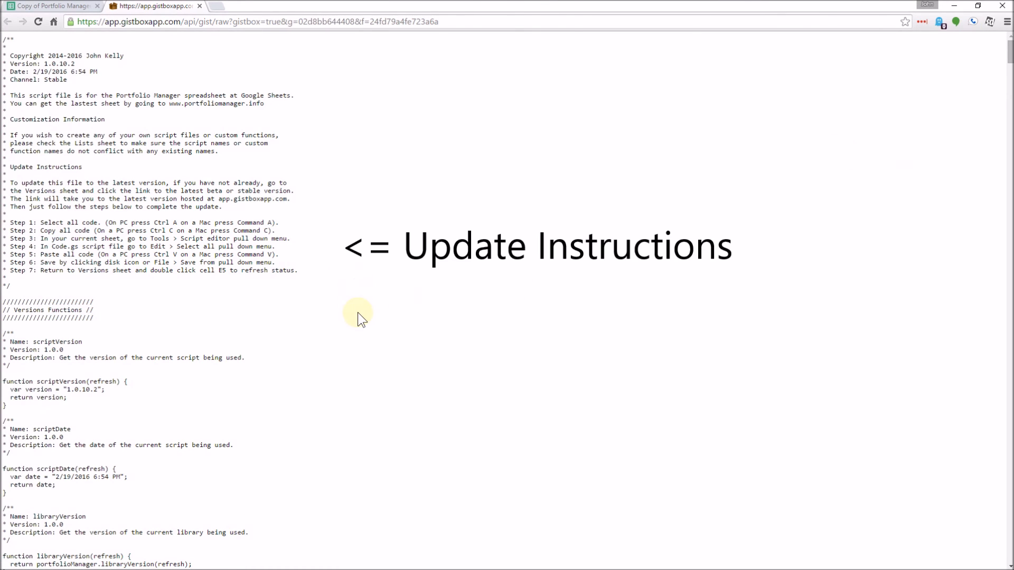
{"action": "key", "text": "ctrl+a"}
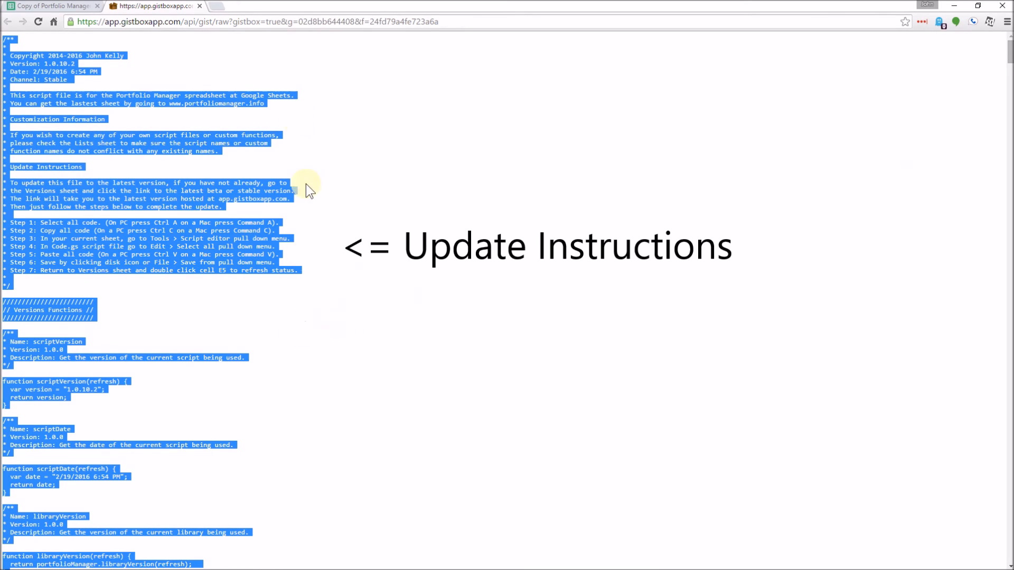
Step: Replace all code in the spreadsheet's Code.gs script with the copied stable script code and save the script
{"action": "left_click", "coordinate": [53, 6]}
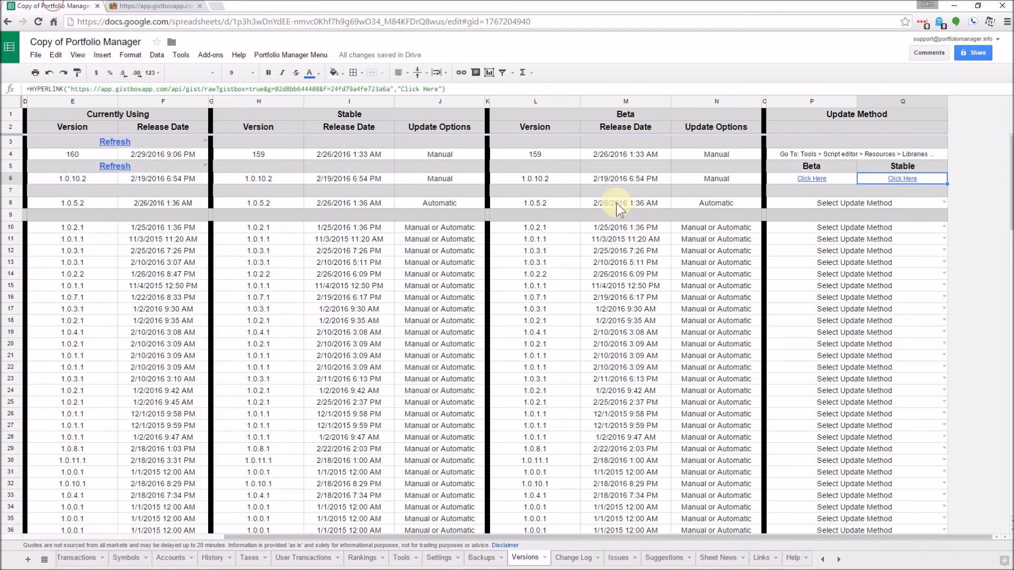
{"action": "left_click", "coordinate": [181, 55]}
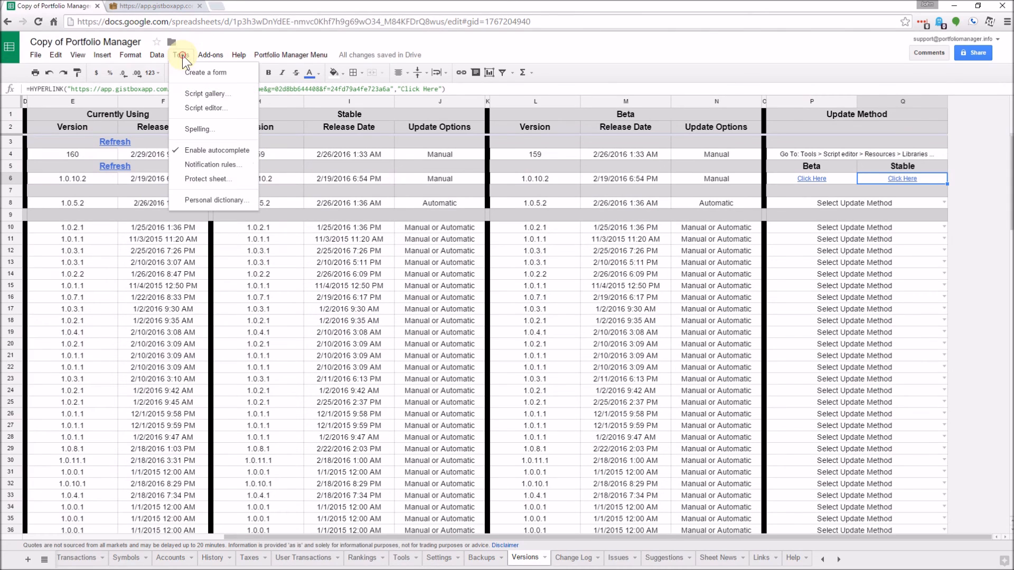
{"action": "left_click", "coordinate": [197, 107]}
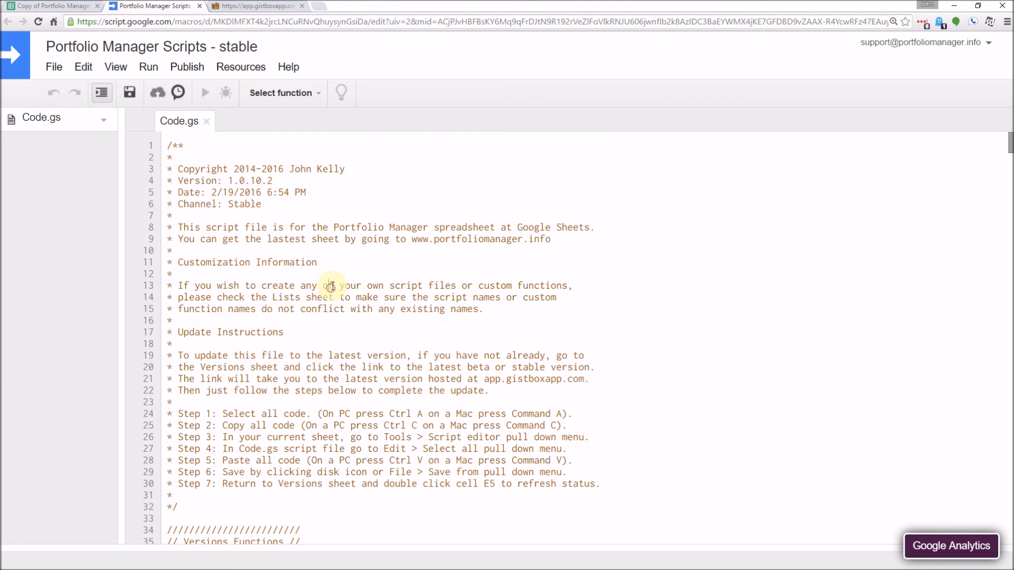
{"action": "left_click", "coordinate": [334, 291]}
{"action": "key", "text": "ctrl+a"}
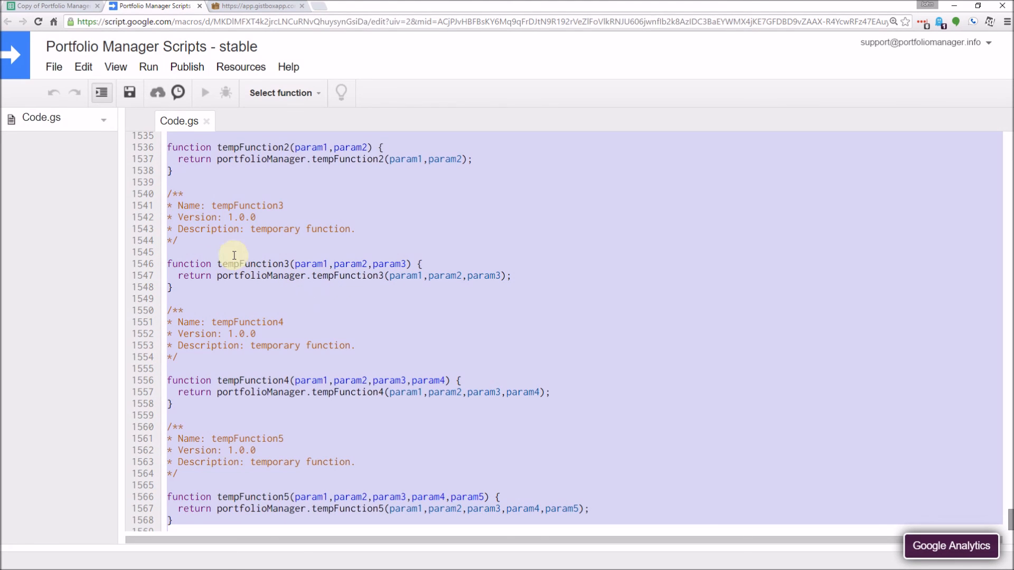
{"action": "left_click", "coordinate": [83, 67]}
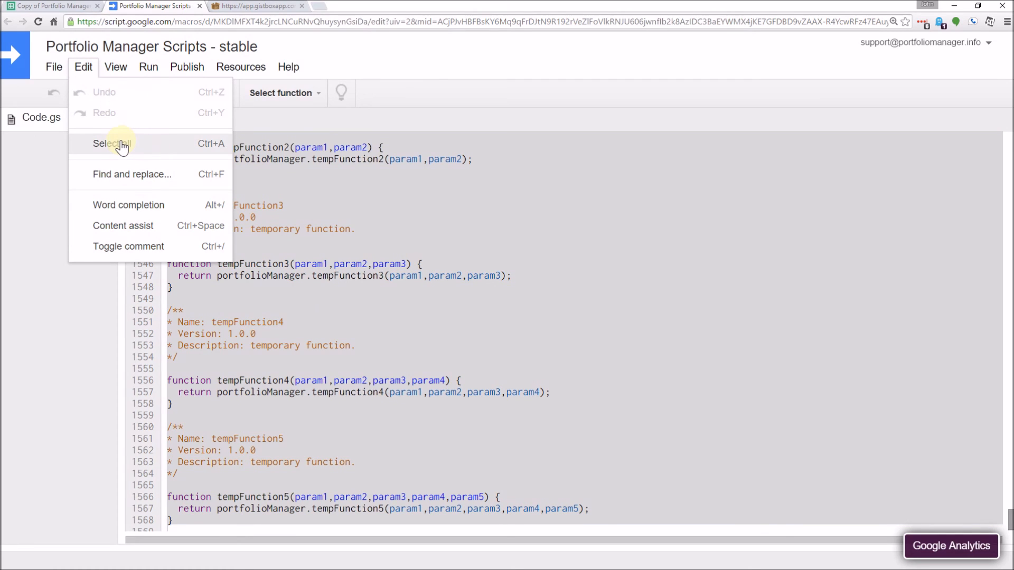
{"action": "left_click", "coordinate": [326, 167]}
{"action": "key", "text": "ctrl+a"}
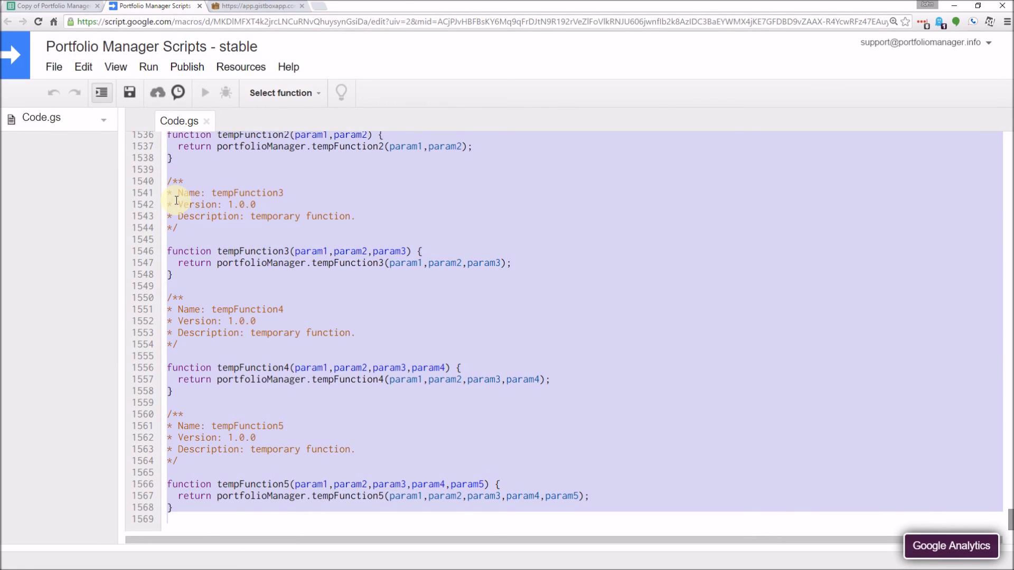
{"action": "key", "text": "ctrl+v"}
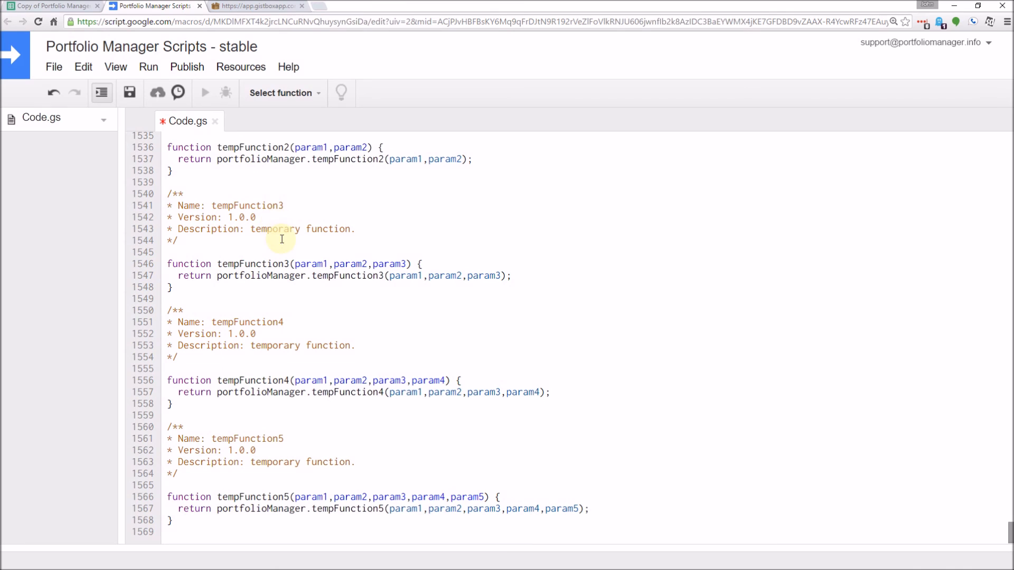
{"action": "left_click", "coordinate": [128, 92]}
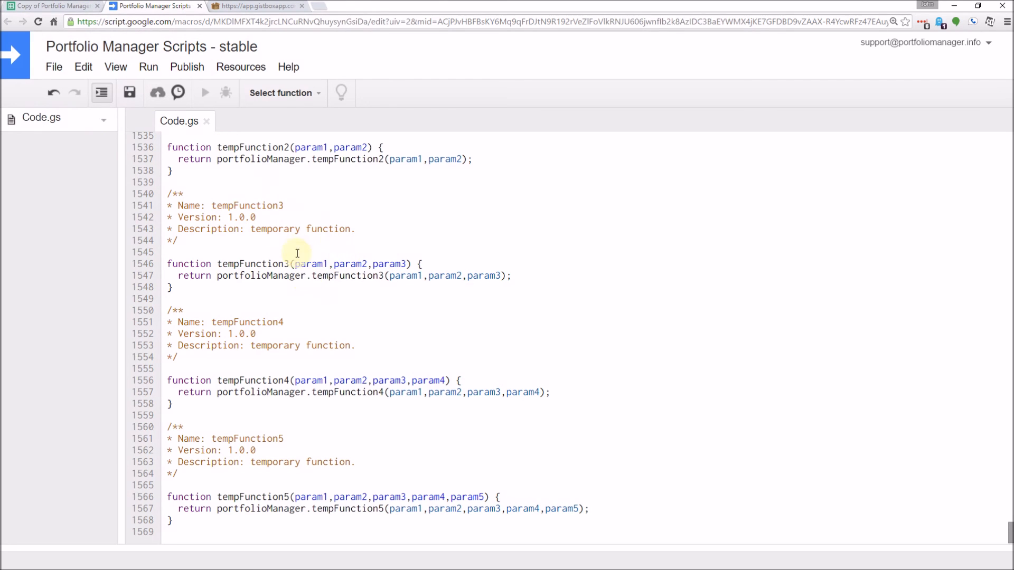
{"action": "scroll", "coordinate": [316, 249], "scroll_direction": "up", "scroll_amount": 16}
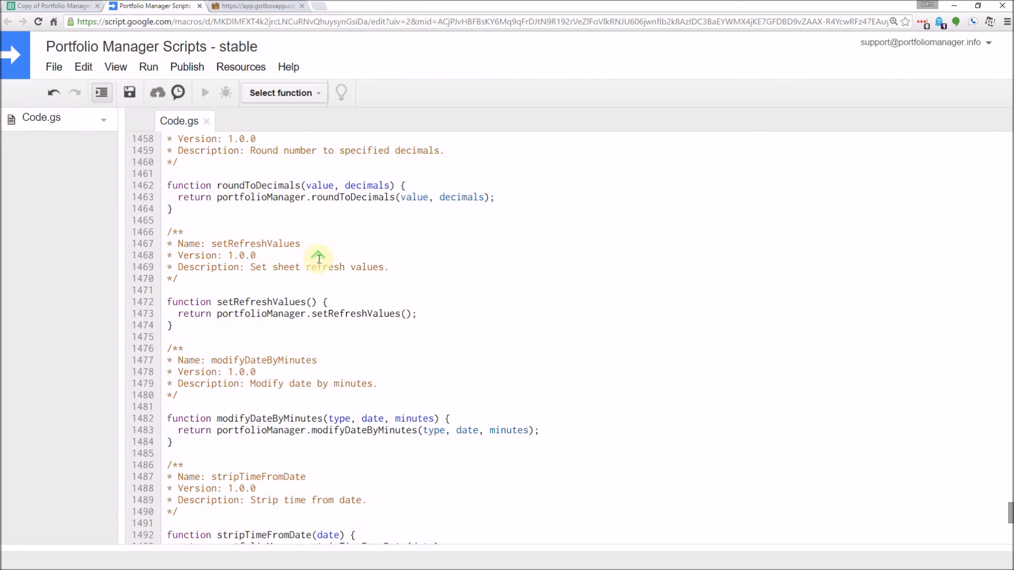
{"action": "scroll", "coordinate": [318, 259], "scroll_direction": "up", "scroll_amount": 1}
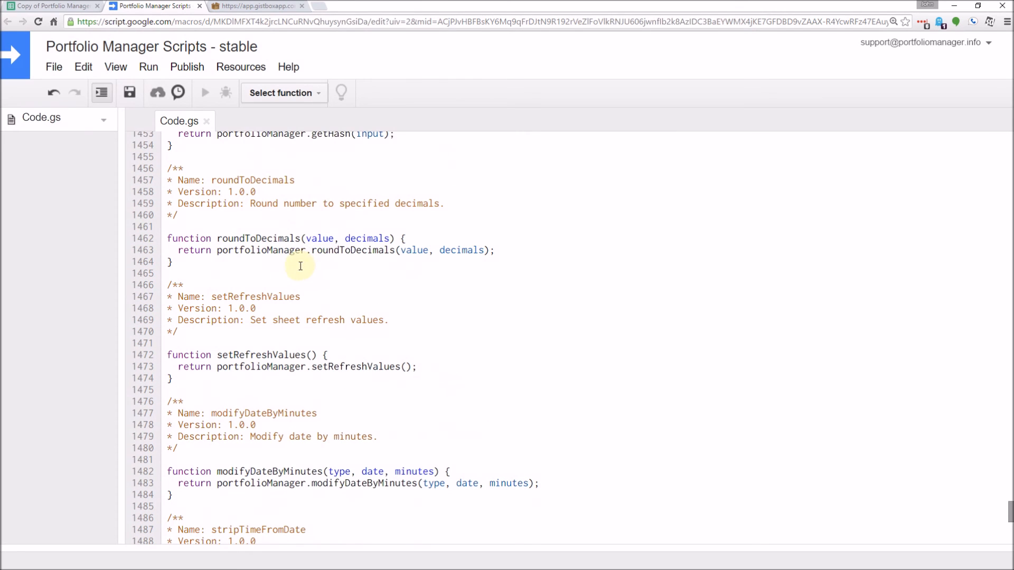
Step: Return to the Versions sheet and review the Update Method choices for the hotfix in row 8 and the sheet in row 11
{"action": "left_click", "coordinate": [78, 10]}
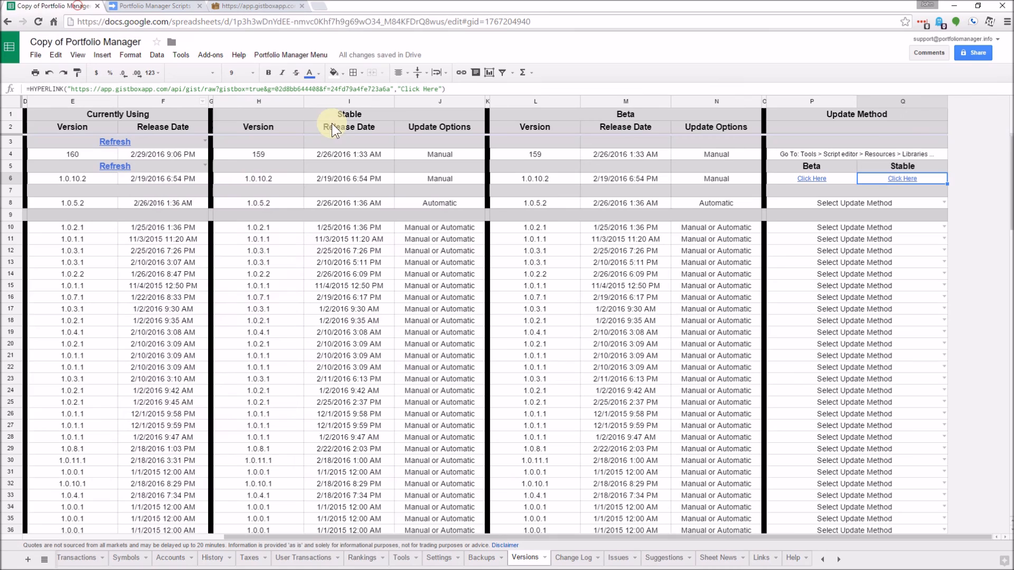
{"action": "left_click", "coordinate": [864, 202]}
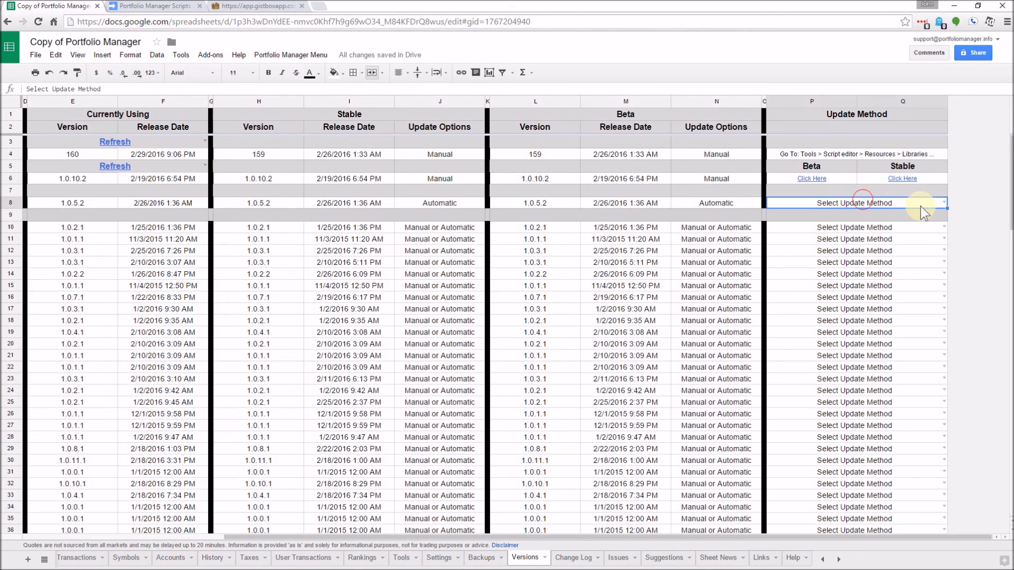
{"action": "left_click", "coordinate": [944, 201]}
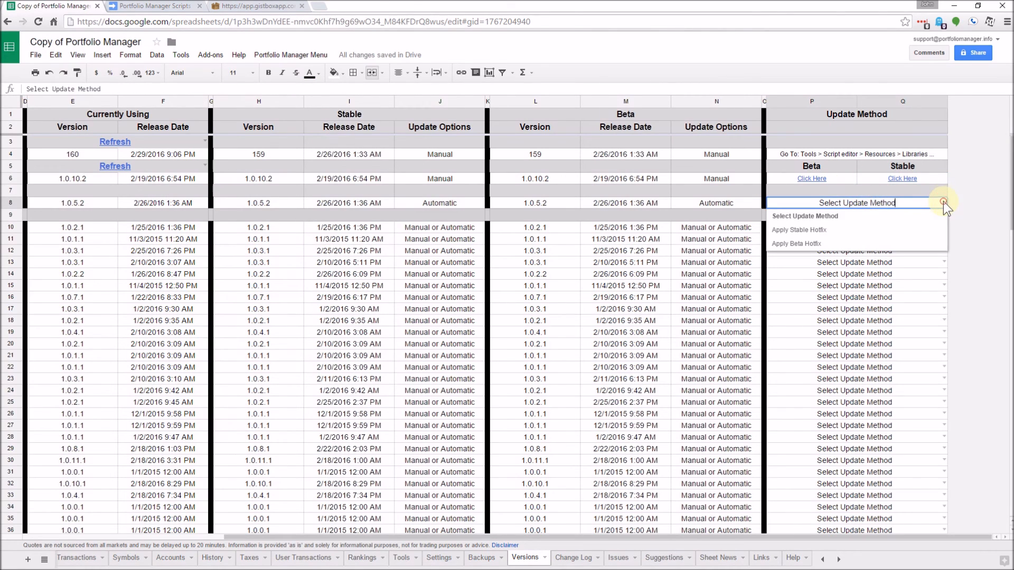
{"action": "left_click", "coordinate": [965, 182]}
{"action": "left_click", "coordinate": [908, 237]}
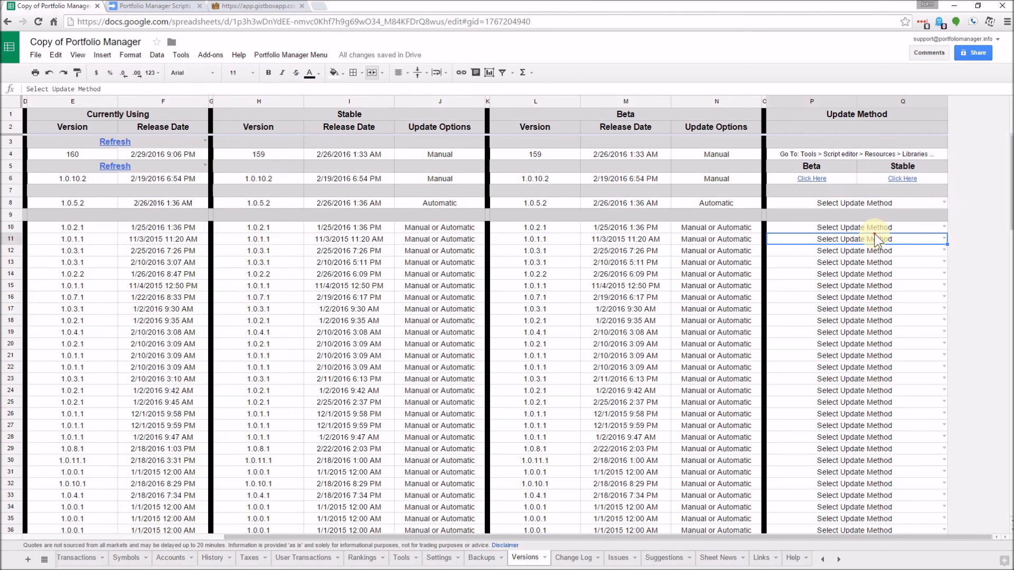
{"action": "left_click", "coordinate": [944, 239]}
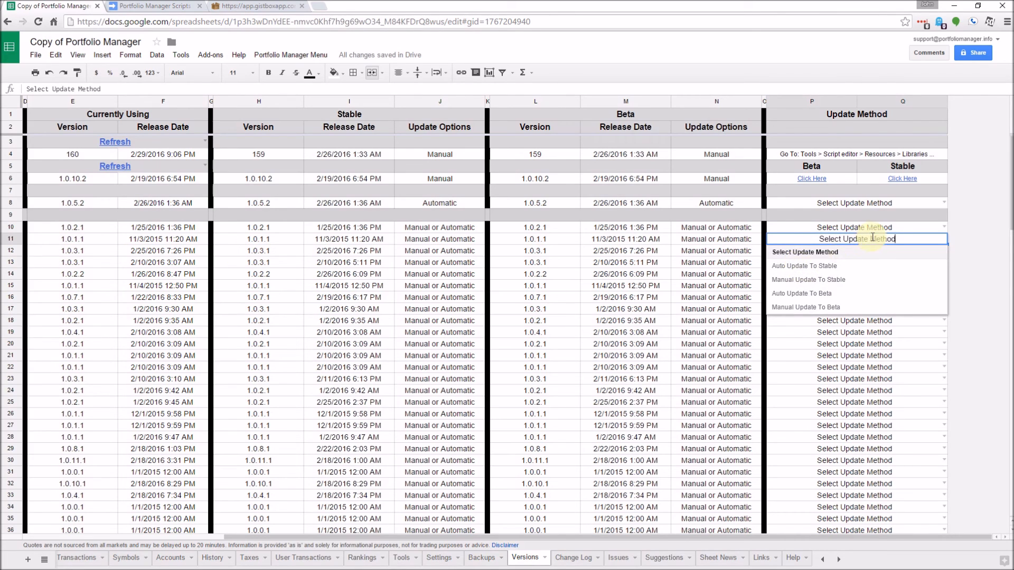
{"action": "left_click", "coordinate": [964, 230]}
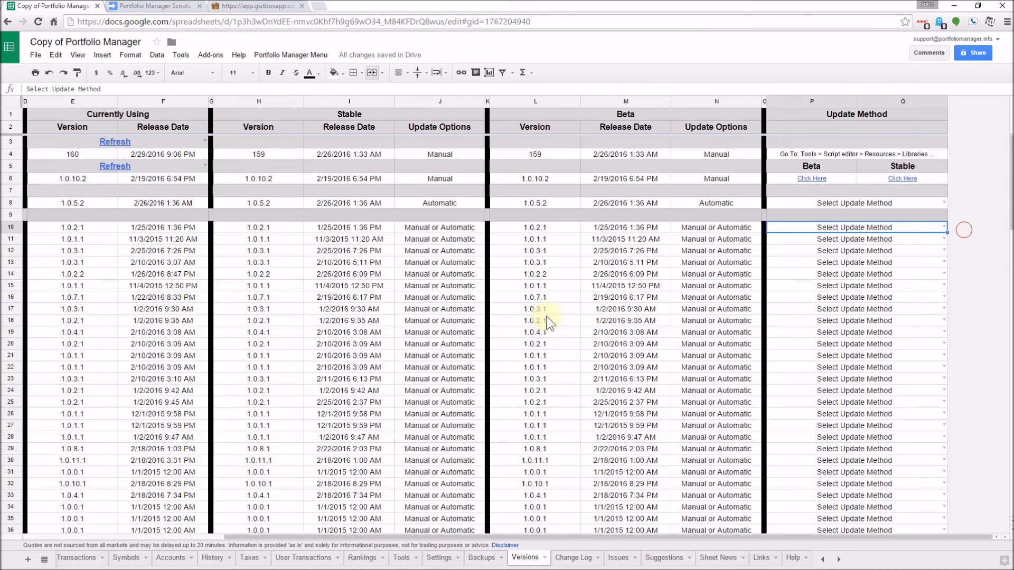
{"action": "scroll", "coordinate": [448, 322], "scroll_direction": "down", "scroll_amount": 1}
{"action": "scroll", "coordinate": [448, 322], "scroll_direction": "down", "scroll_amount": 5}
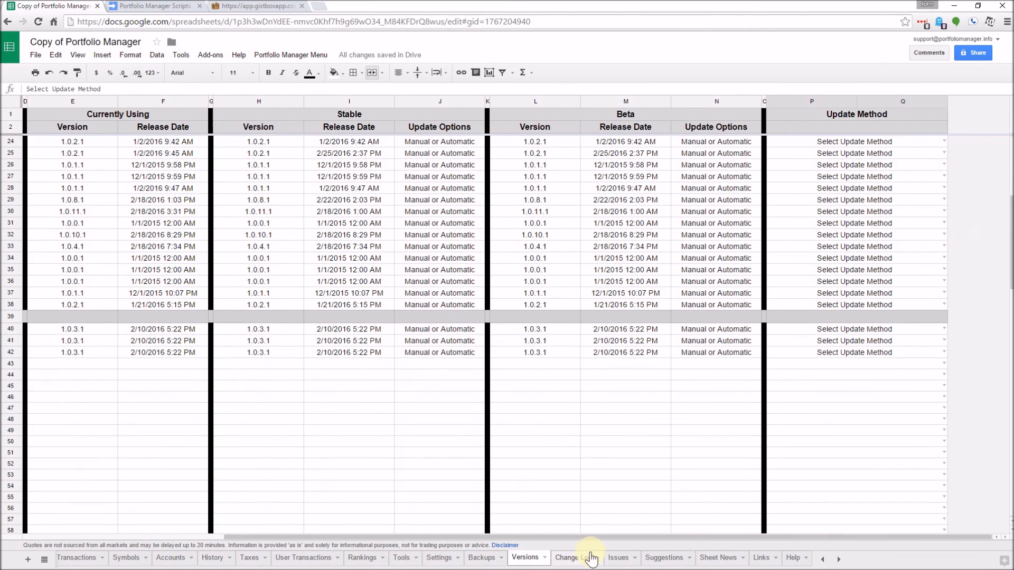
Step: Open the Change Log sheet and examine its entries, reading the first entry's fields from Date through Importance, Notes and Code
{"action": "left_click", "coordinate": [568, 559]}
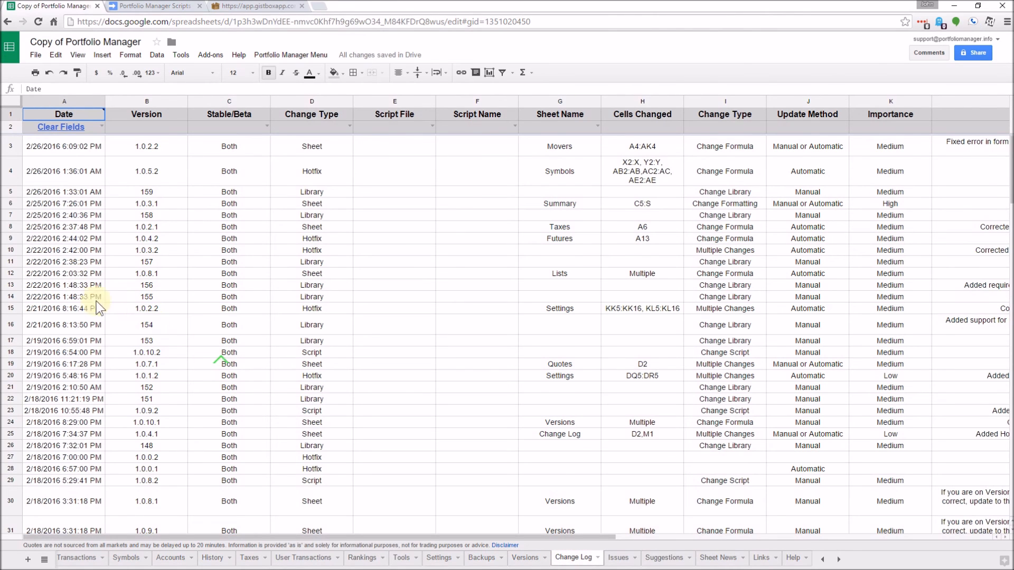
{"action": "scroll", "coordinate": [201, 455], "scroll_direction": "down", "scroll_amount": 15}
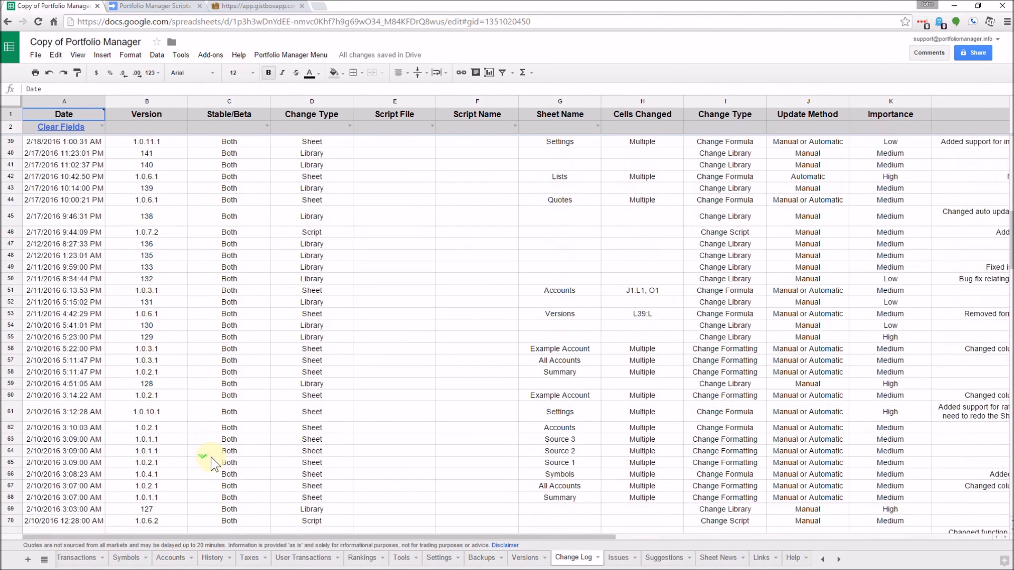
{"action": "scroll", "coordinate": [218, 458], "scroll_direction": "up", "scroll_amount": 15}
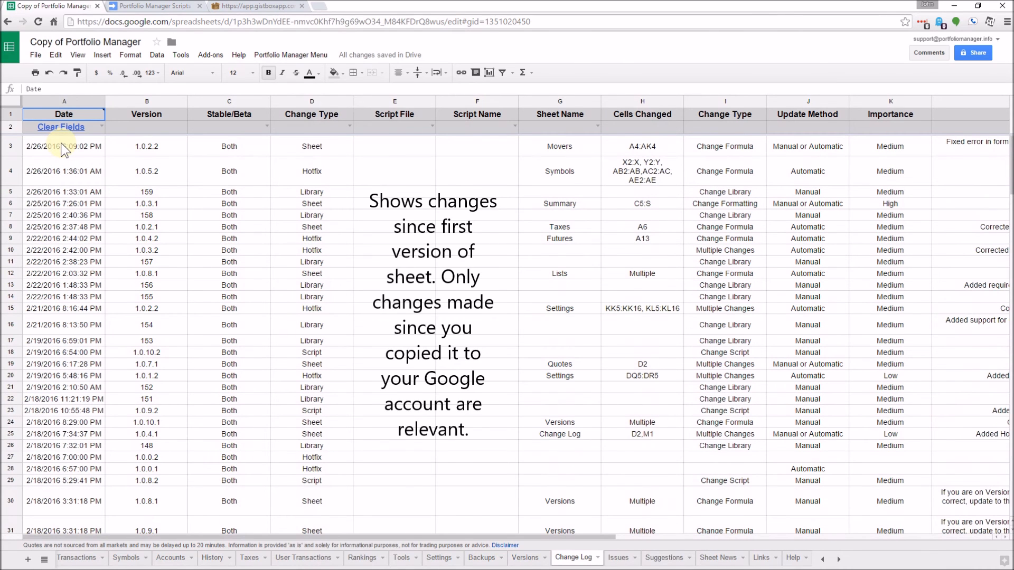
{"action": "left_click", "coordinate": [56, 144]}
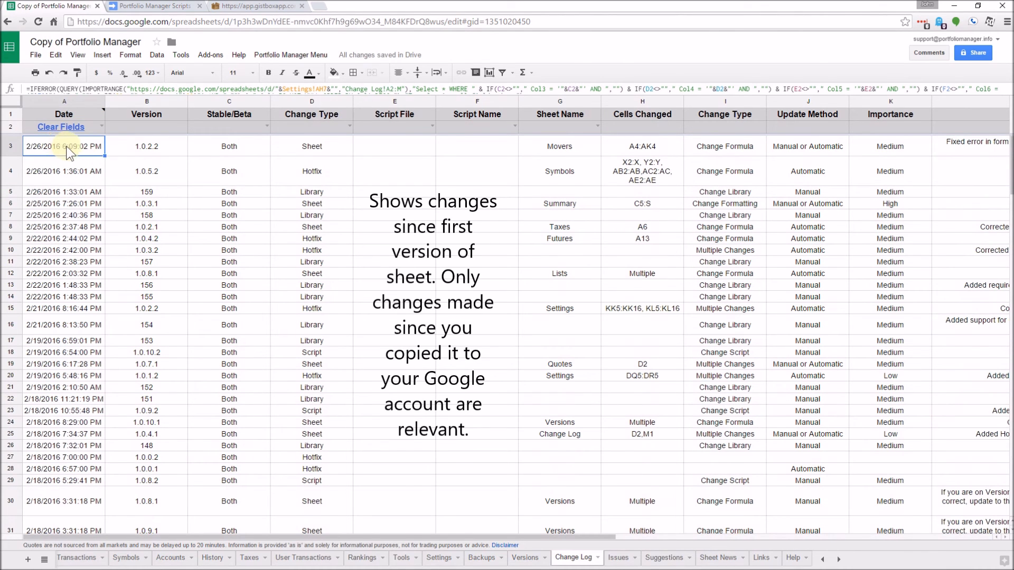
{"action": "left_click", "coordinate": [143, 148]}
{"action": "left_click", "coordinate": [232, 144]}
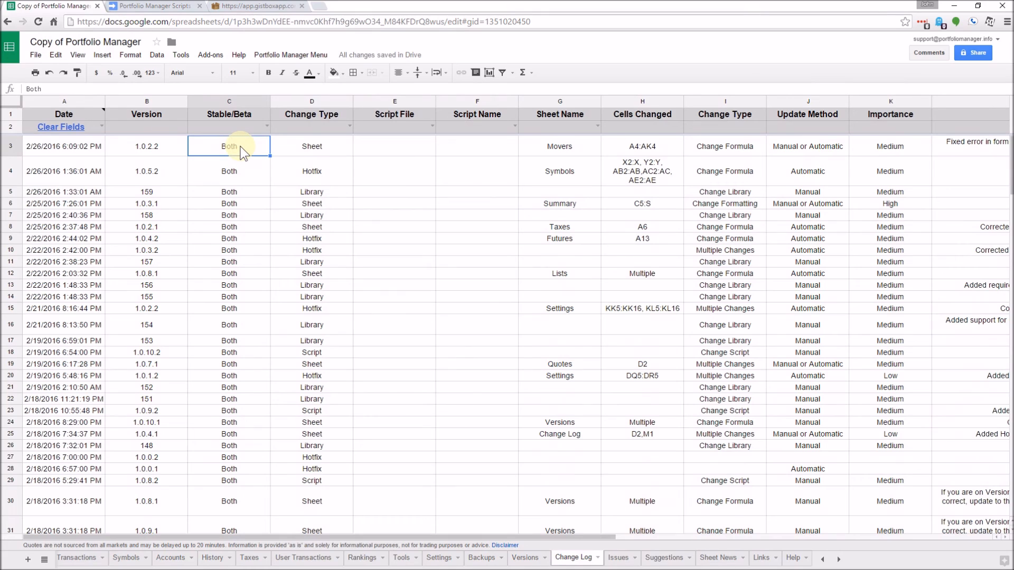
{"action": "left_click", "coordinate": [311, 141]}
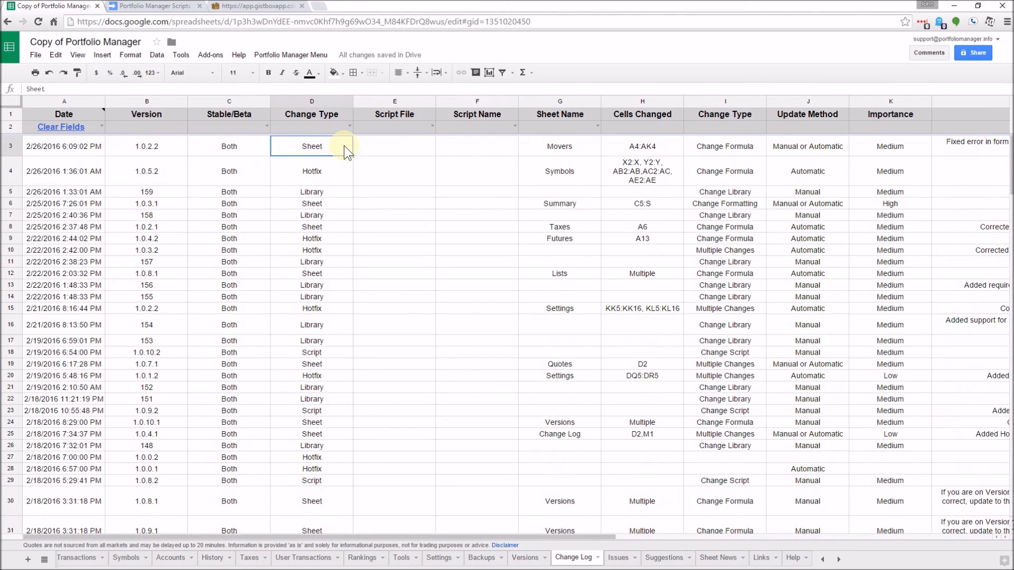
{"action": "left_click", "coordinate": [580, 148]}
{"action": "left_click", "coordinate": [666, 144]}
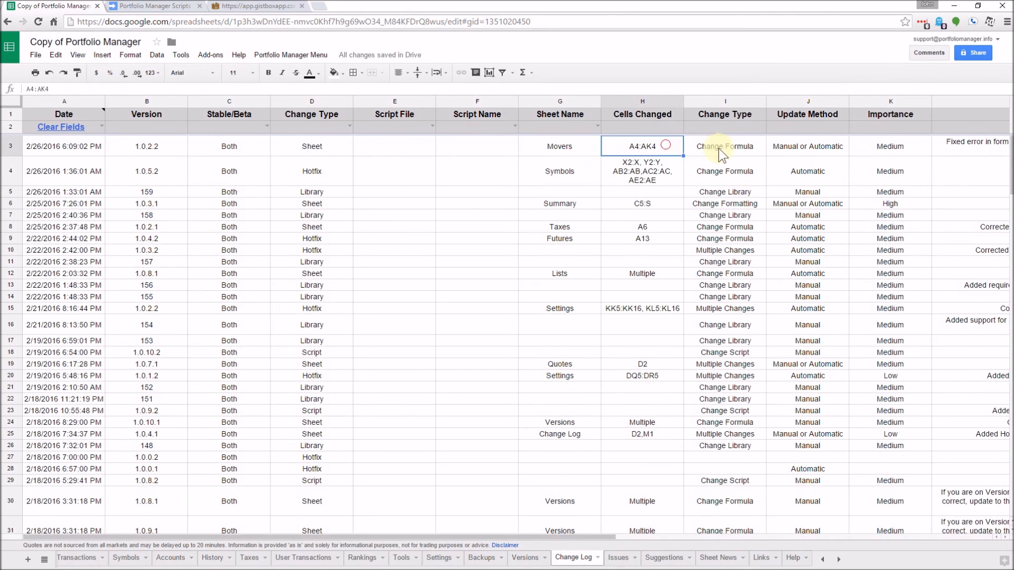
{"action": "left_click", "coordinate": [908, 151]}
{"action": "left_click_drag", "start_coordinate": [433, 536], "coordinate": [769, 536]}
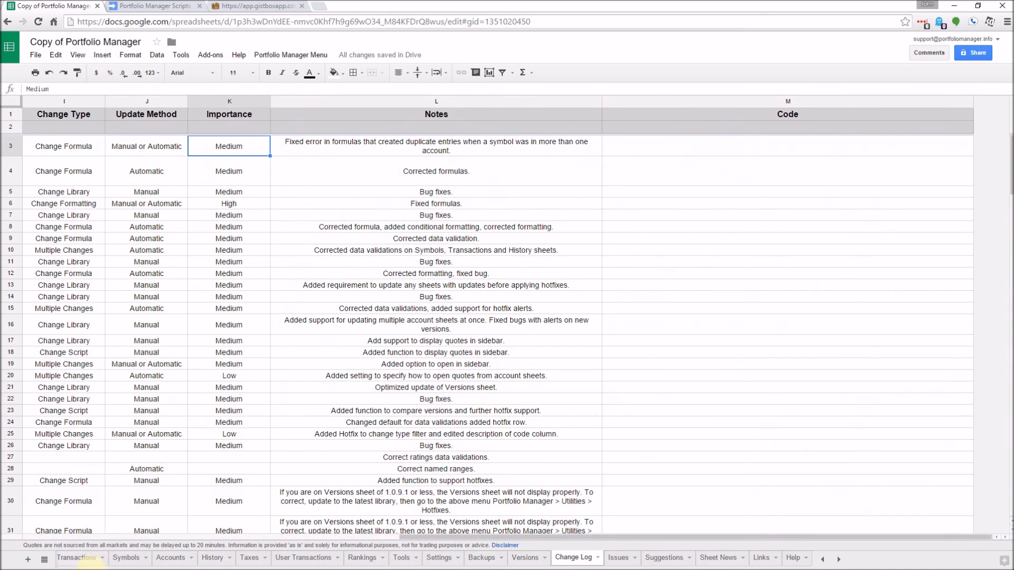
{"action": "left_click", "coordinate": [93, 537]}
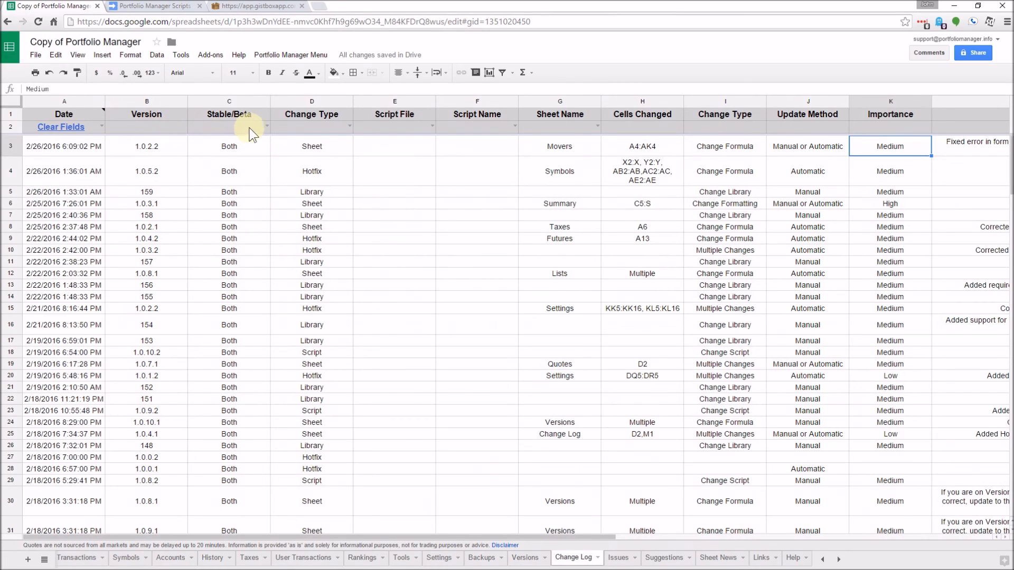
Step: Inspect the Change Log's row 2 filter fields from Stable/Beta to Sheet Name, including the Stable/Beta choices
{"action": "left_click", "coordinate": [268, 125]}
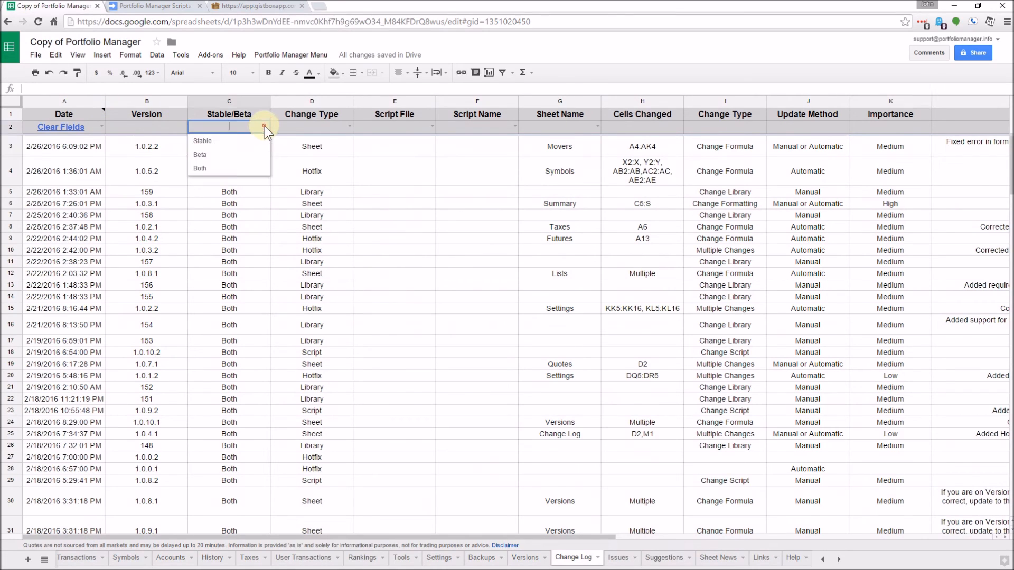
{"action": "left_click", "coordinate": [307, 127]}
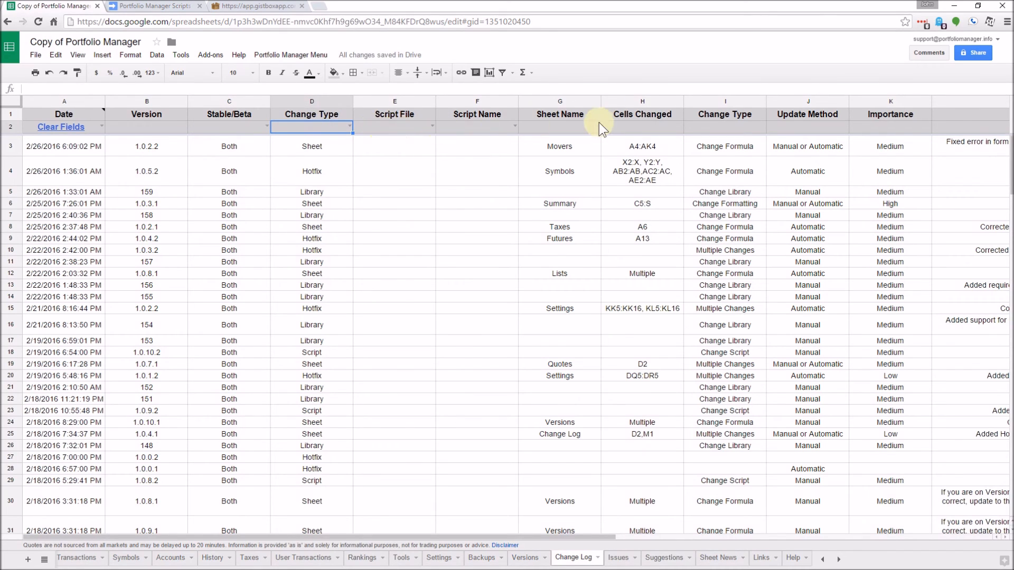
{"action": "left_click", "coordinate": [574, 101]}
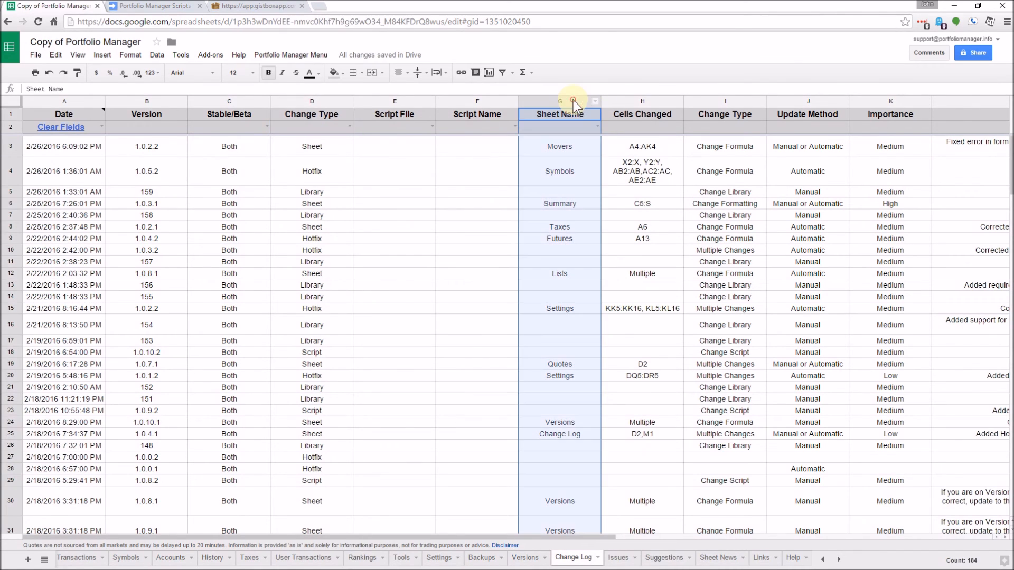
{"action": "left_click", "coordinate": [563, 131]}
{"action": "left_click", "coordinate": [260, 130], "text": "shift"}
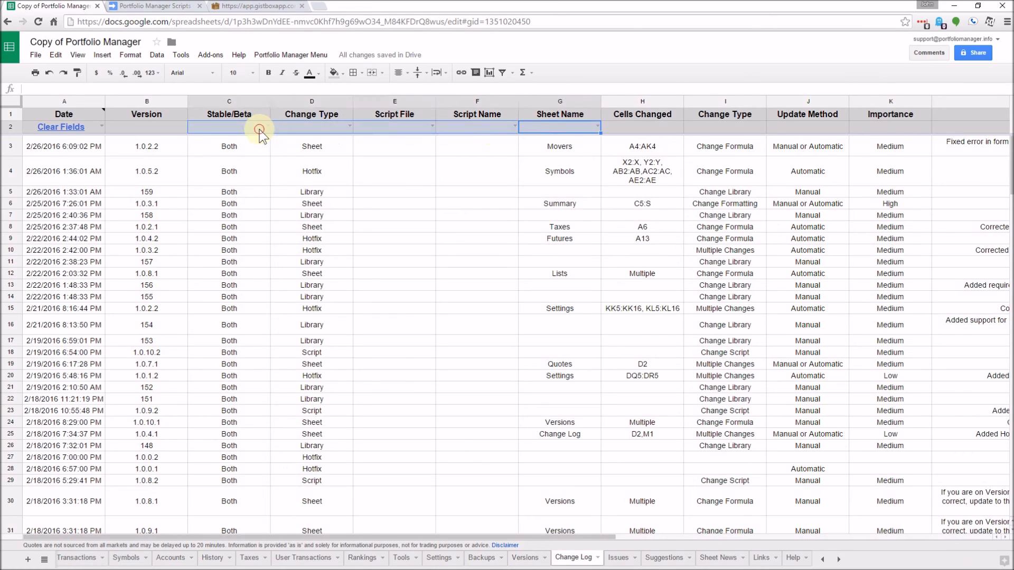
{"action": "left_click", "coordinate": [438, 264]}
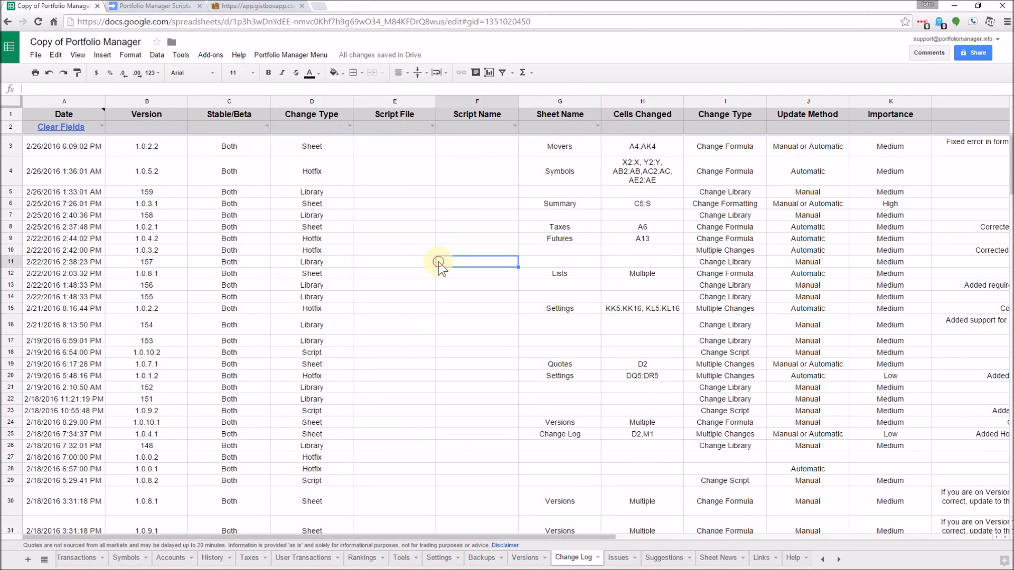
Step: View the Issues, Suggestions, Sheet News and Links sheets one after another
{"action": "left_click", "coordinate": [621, 559]}
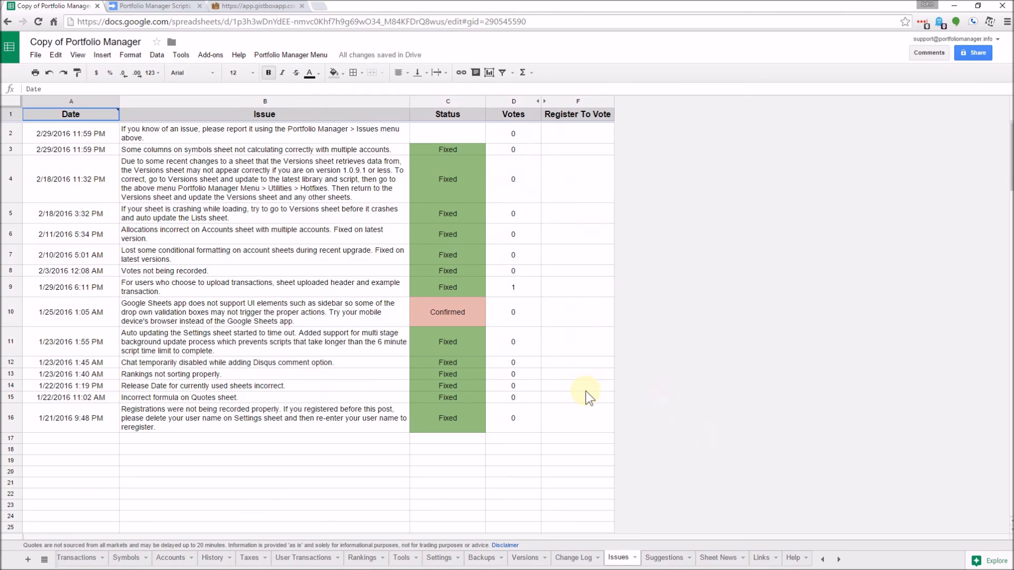
{"action": "left_click", "coordinate": [660, 558]}
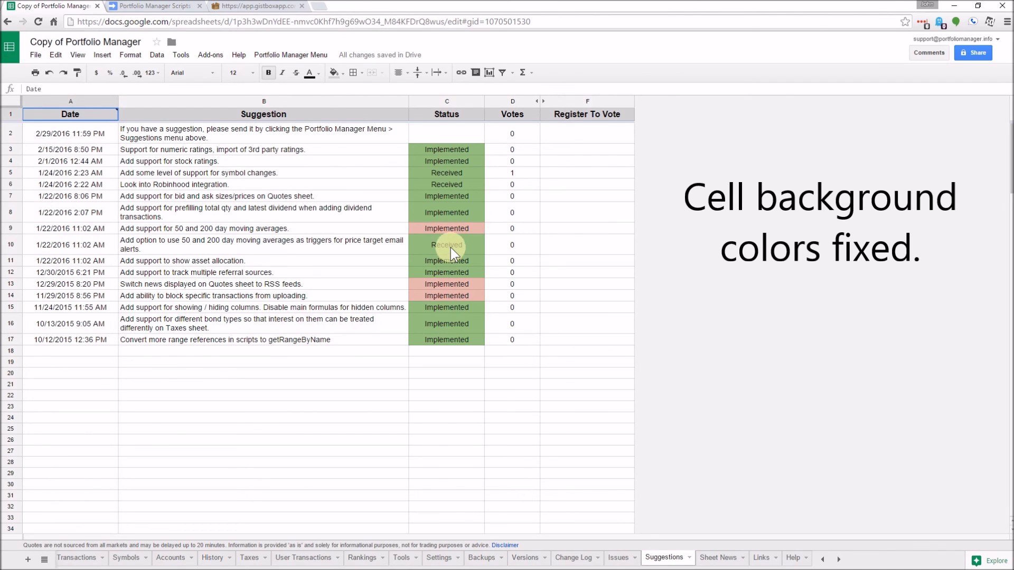
{"action": "left_click", "coordinate": [721, 558]}
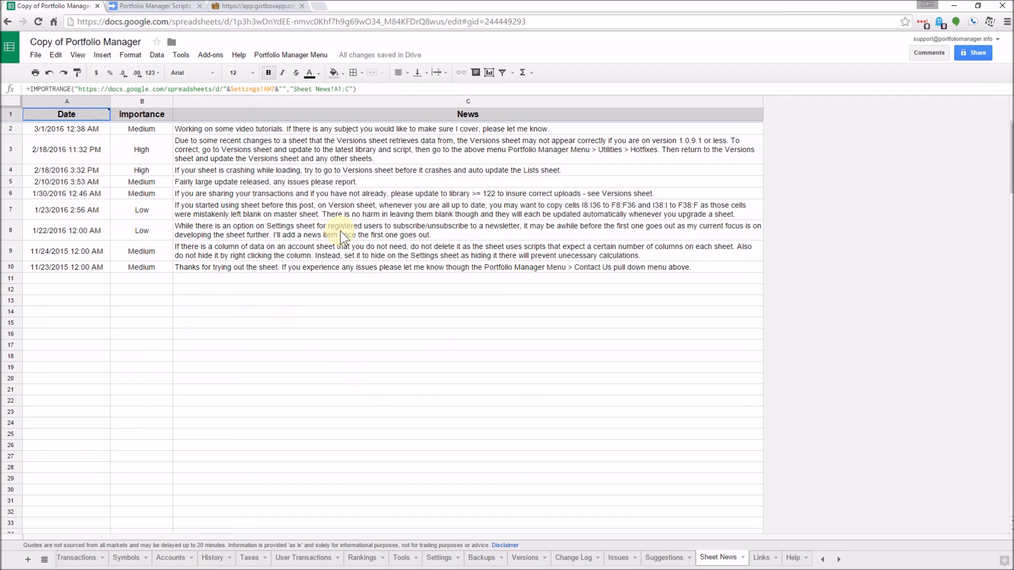
{"action": "left_click", "coordinate": [761, 557]}
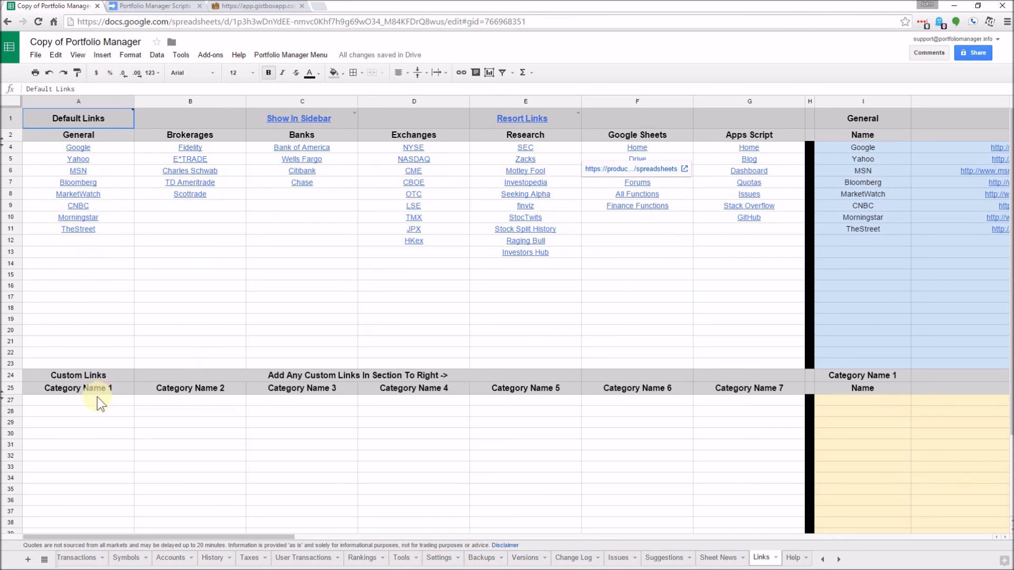
Step: Examine the Links sheet's custom links area, comparing the Category Name 1 and Category Name 2 headings with their Name, URL and Order columns
{"action": "left_click", "coordinate": [71, 405]}
{"action": "left_click_drag", "start_coordinate": [257, 536], "coordinate": [485, 547]}
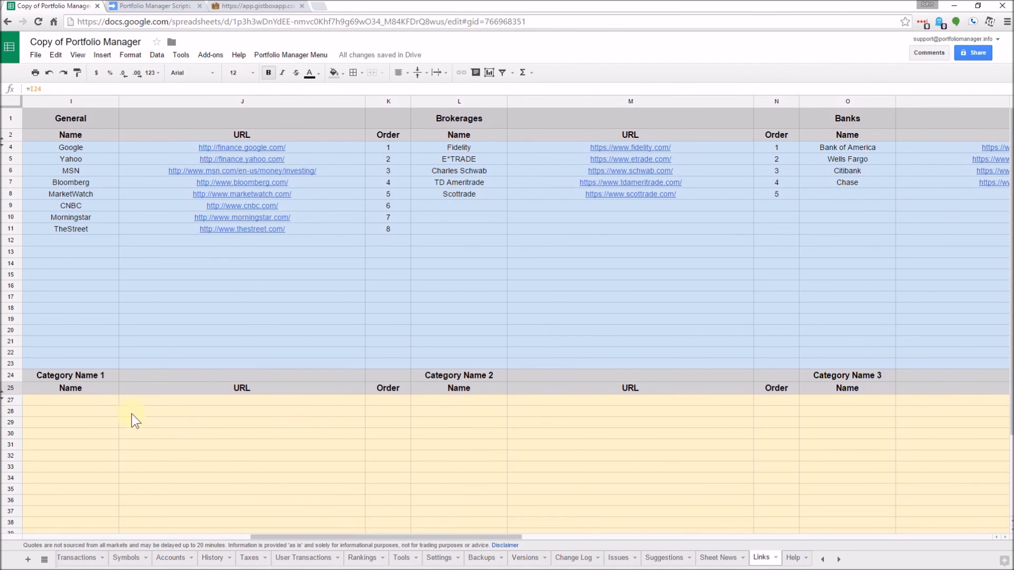
{"action": "left_click", "coordinate": [79, 375]}
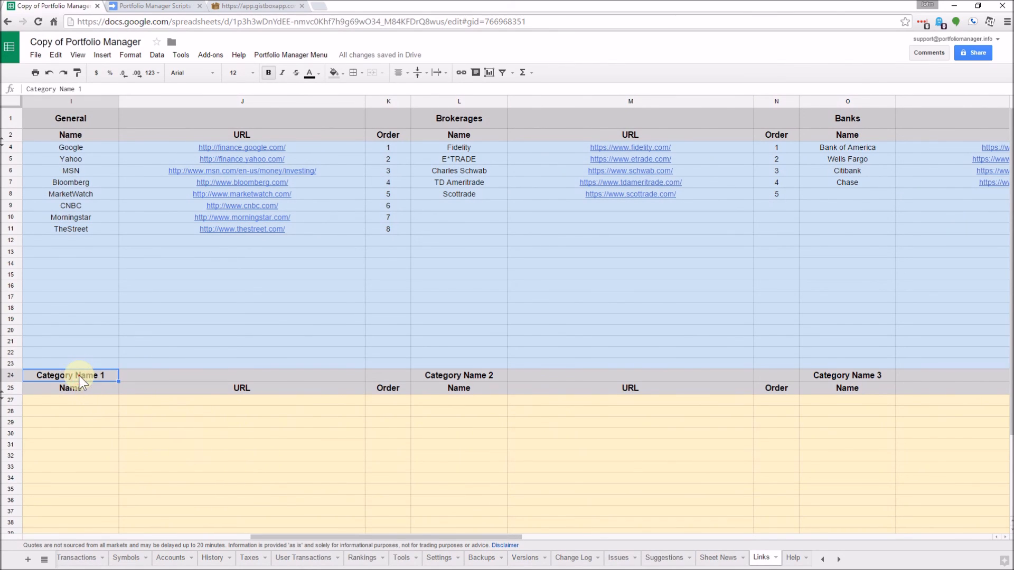
{"action": "left_click", "coordinate": [456, 378]}
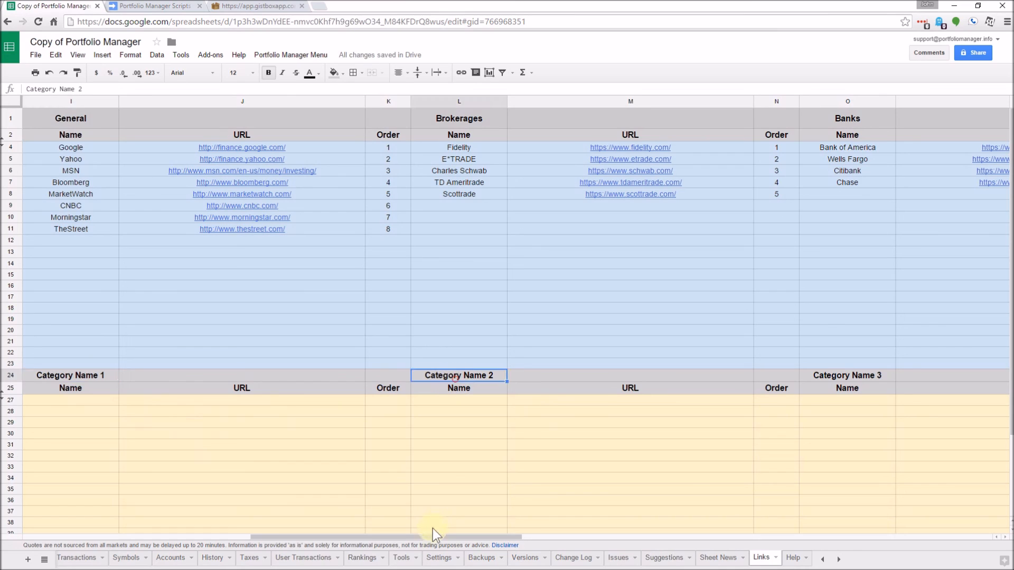
{"action": "left_click_drag", "start_coordinate": [425, 536], "coordinate": [133, 538]}
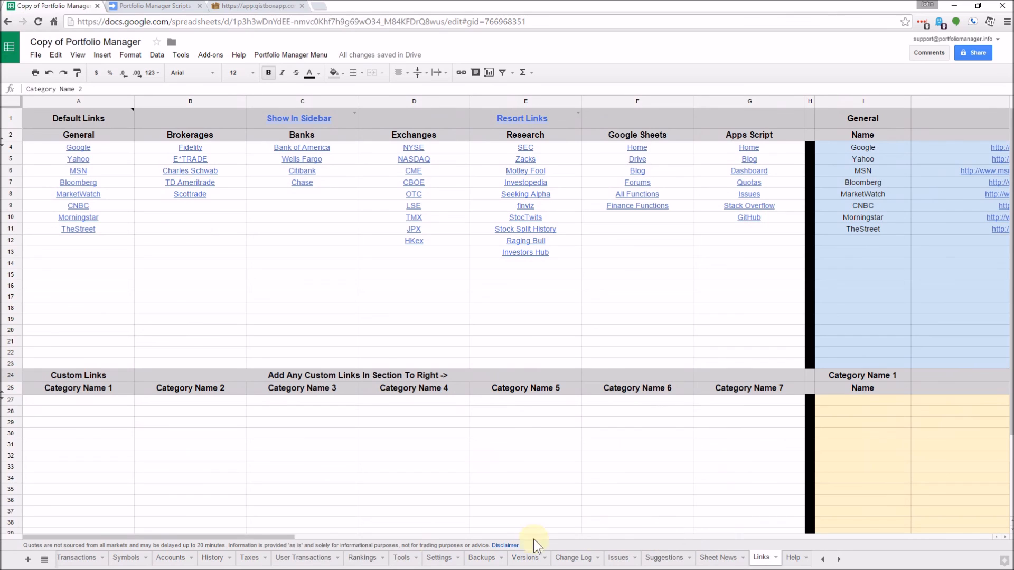
{"action": "left_click_drag", "start_coordinate": [277, 538], "coordinate": [478, 540]}
{"action": "left_click", "coordinate": [198, 376]}
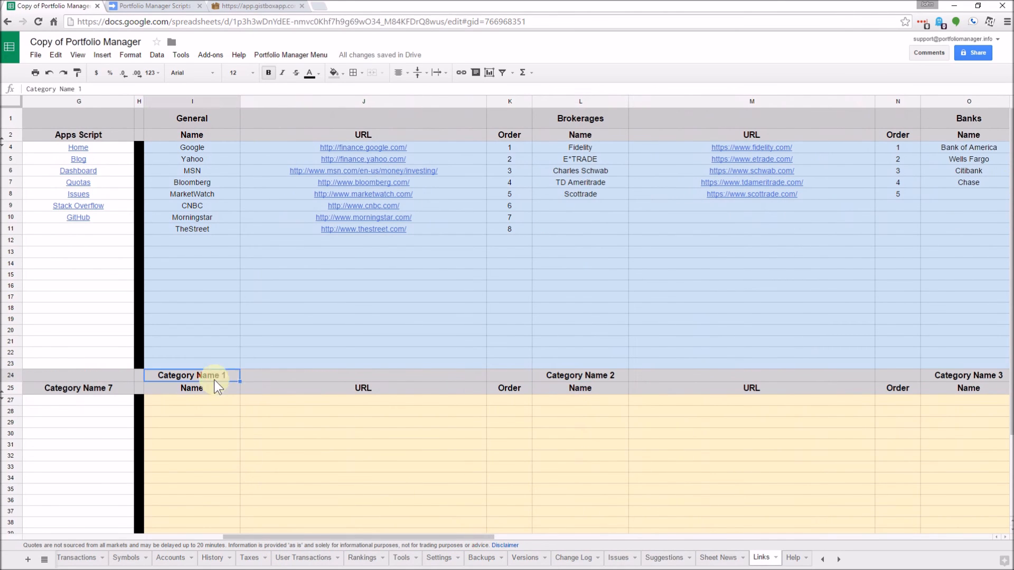
{"action": "left_click", "coordinate": [751, 467]}
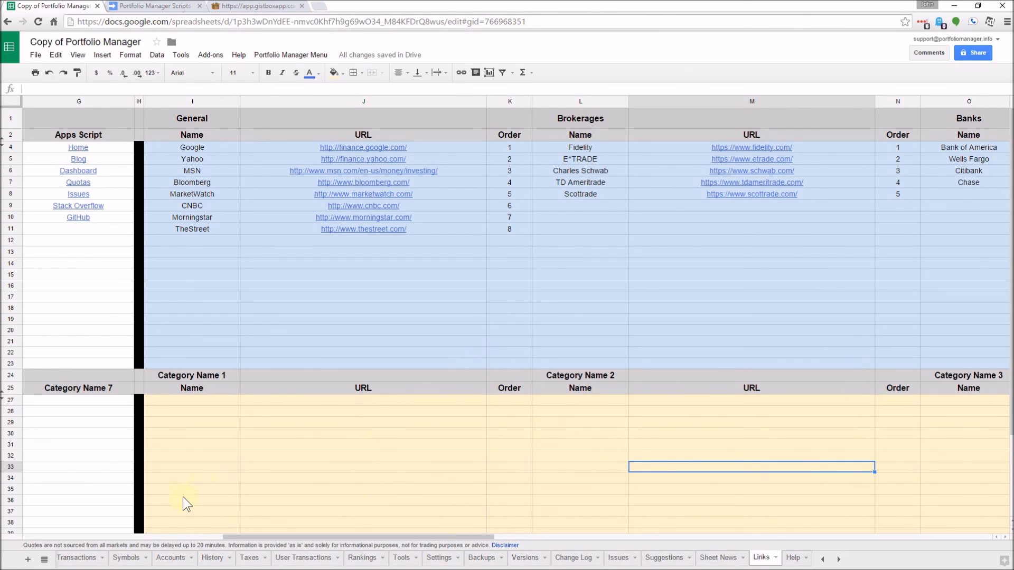
{"action": "left_click", "coordinate": [161, 538]}
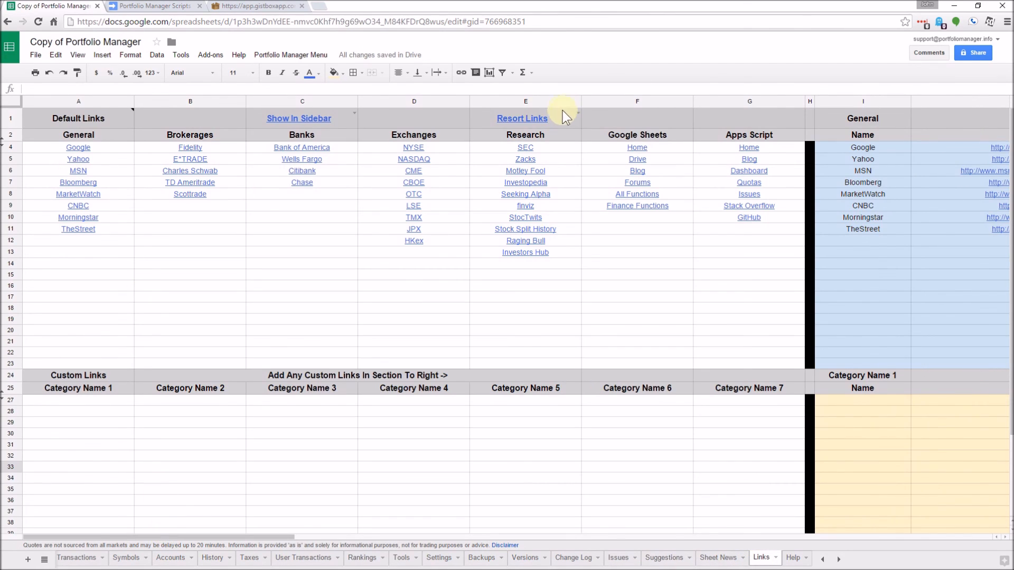
Step: Show the Links sheet's links in the sidebar and view the link entry columns beside it
{"action": "left_click", "coordinate": [355, 113]}
{"action": "left_click", "coordinate": [290, 154]}
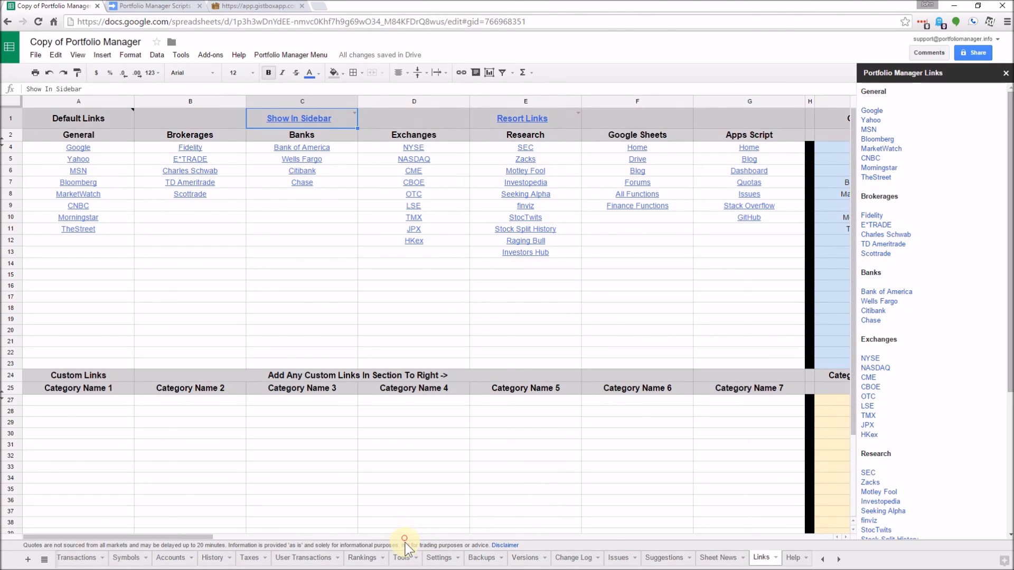
{"action": "left_click", "coordinate": [404, 539]}
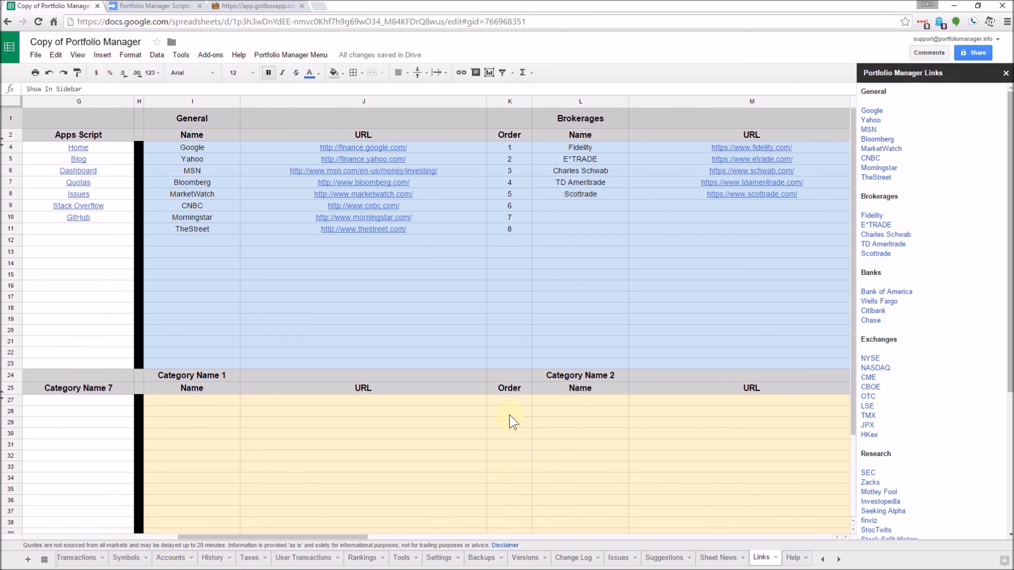
{"action": "left_click", "coordinate": [156, 539]}
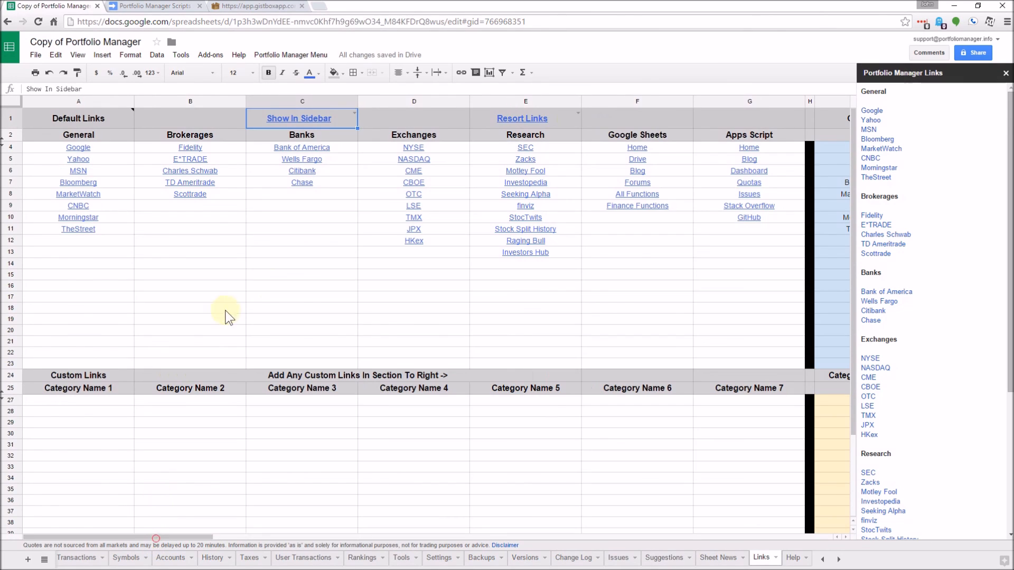
Step: Inspect the Resort Links choices in row 1 and view the remaining sidebar links down to Apps Script
{"action": "left_click", "coordinate": [580, 114]}
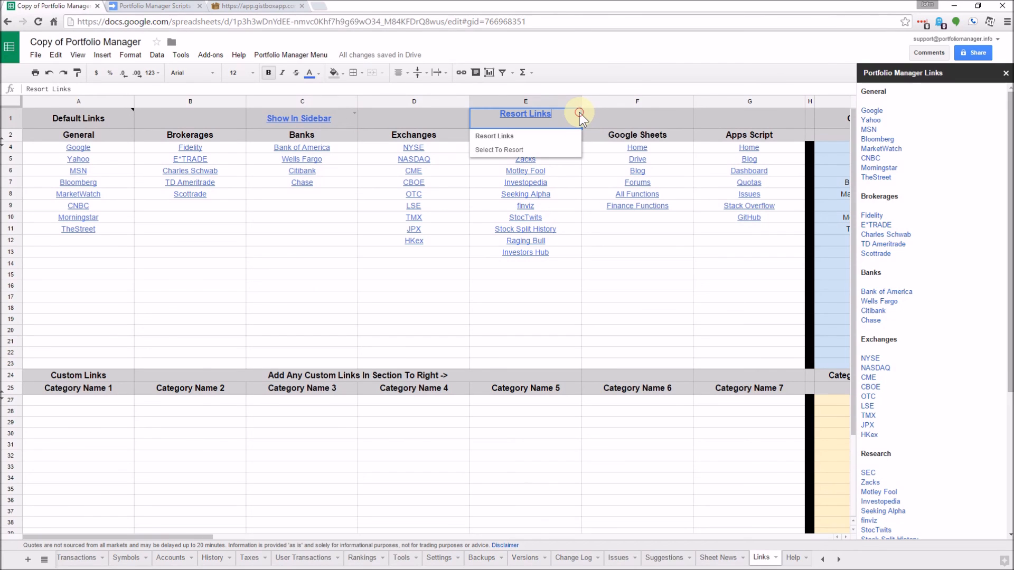
{"action": "left_click", "coordinate": [605, 118]}
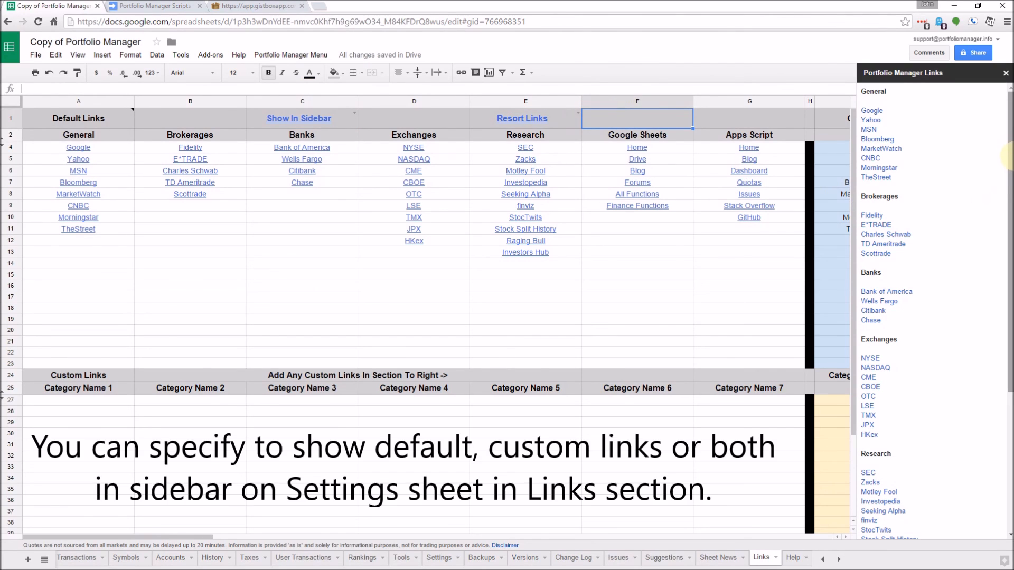
{"action": "left_click_drag", "start_coordinate": [1010, 170], "coordinate": [1012, 390]}
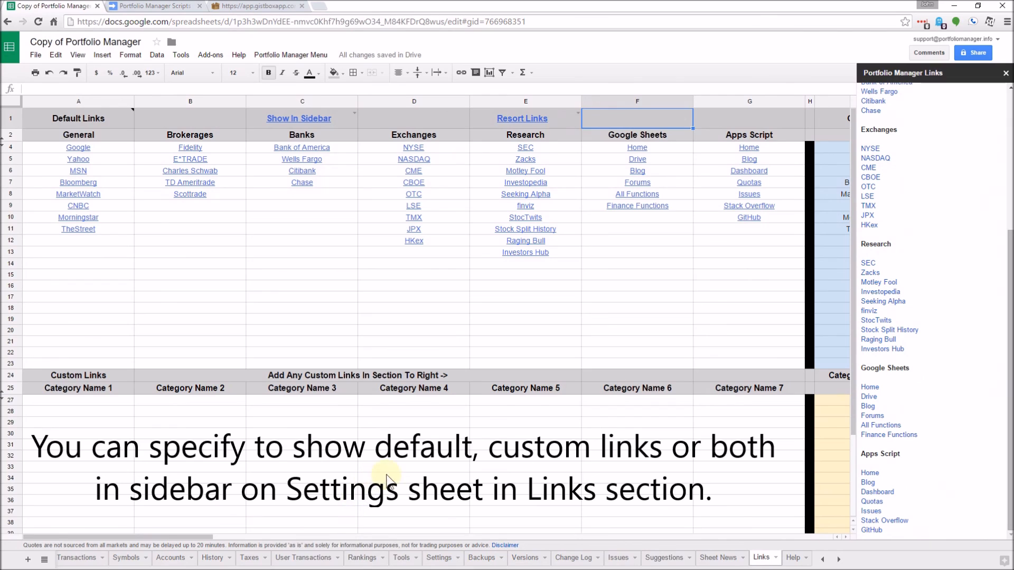
Step: Close the links sidebar, open the Help sheet's Documentation in the sidebar, and briefly view it in the browser
{"action": "left_click", "coordinate": [794, 560]}
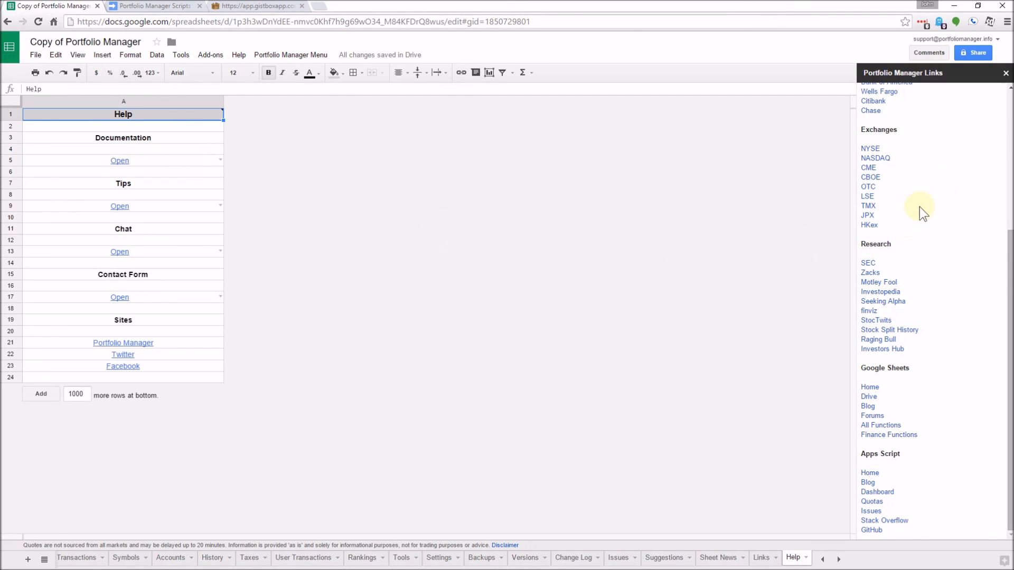
{"action": "left_click", "coordinate": [1007, 74]}
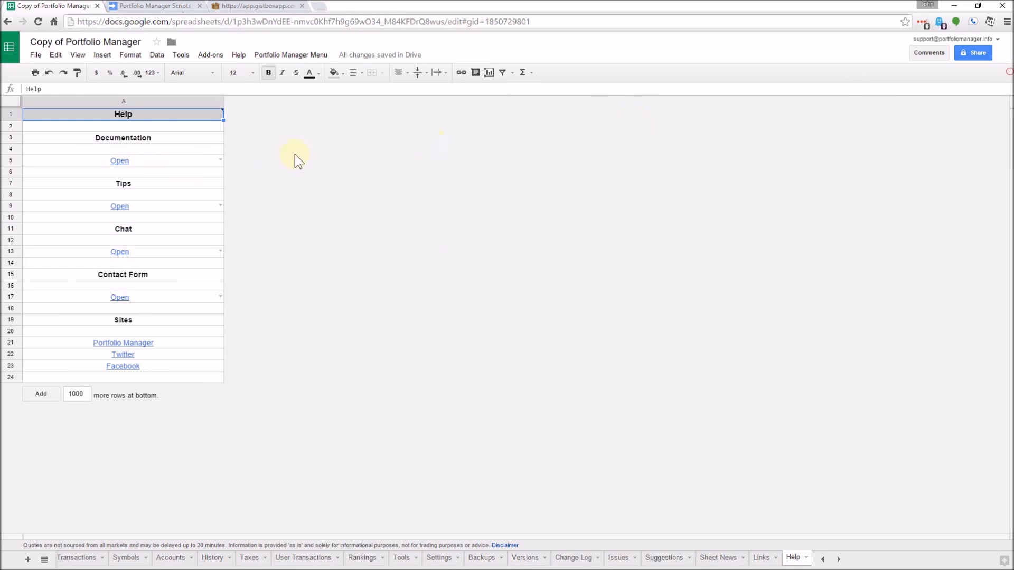
{"action": "left_click", "coordinate": [219, 159]}
{"action": "left_click", "coordinate": [150, 187]}
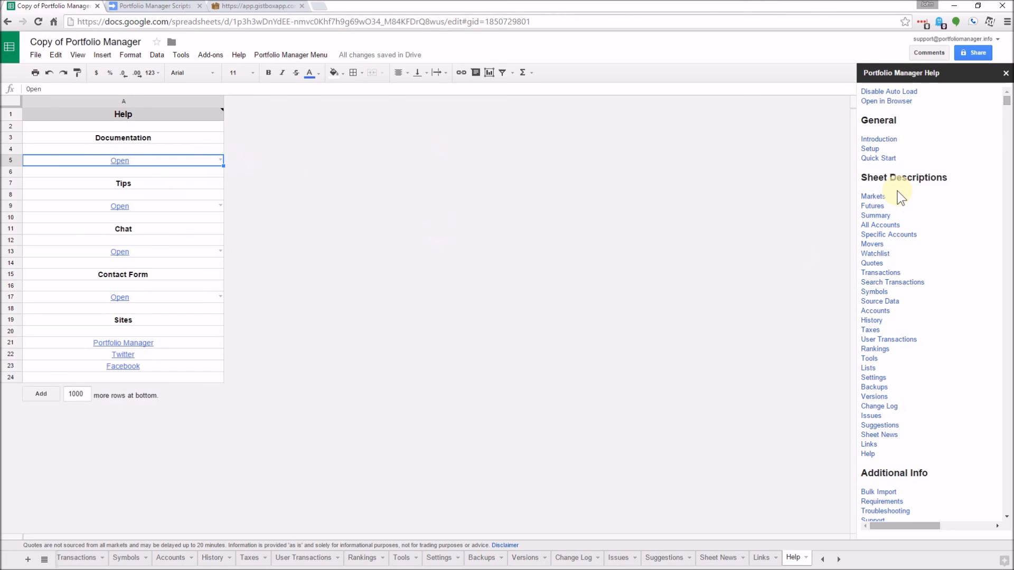
{"action": "left_click", "coordinate": [886, 101]}
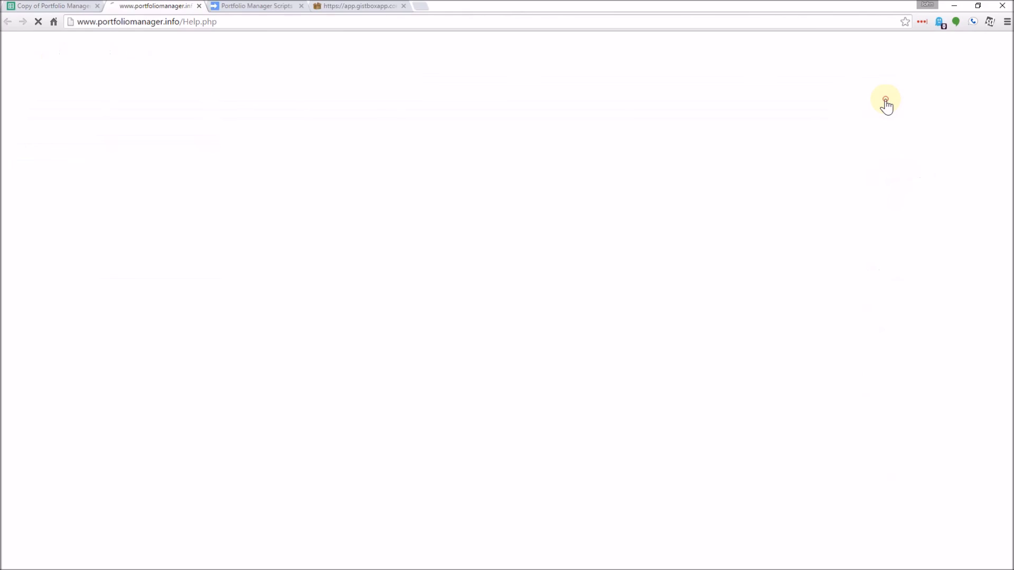
{"action": "left_click", "coordinate": [199, 6]}
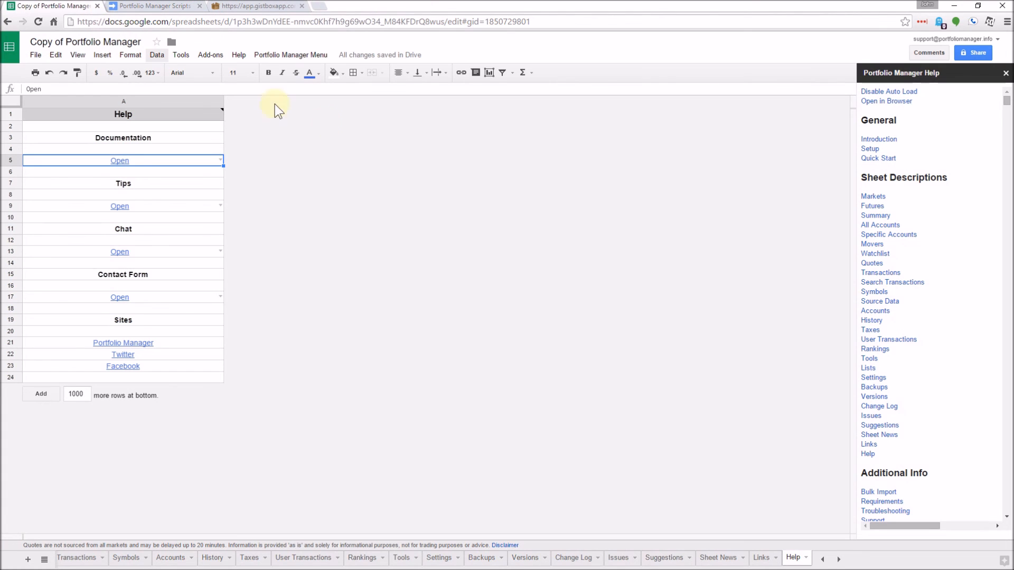
Step: Open the Tips from the Help sheet in the sidebar
{"action": "left_click", "coordinate": [220, 206]}
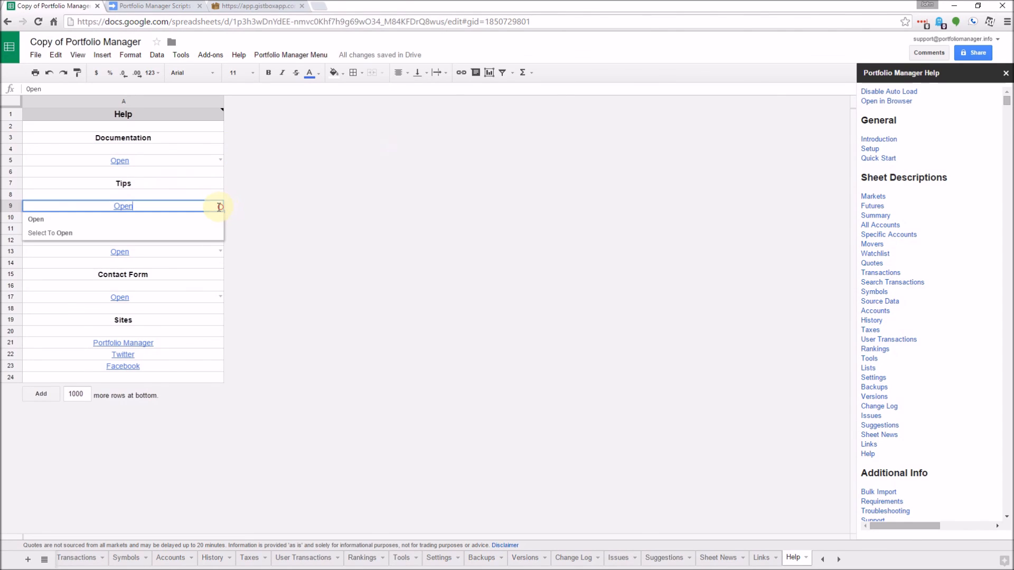
{"action": "left_click", "coordinate": [145, 231]}
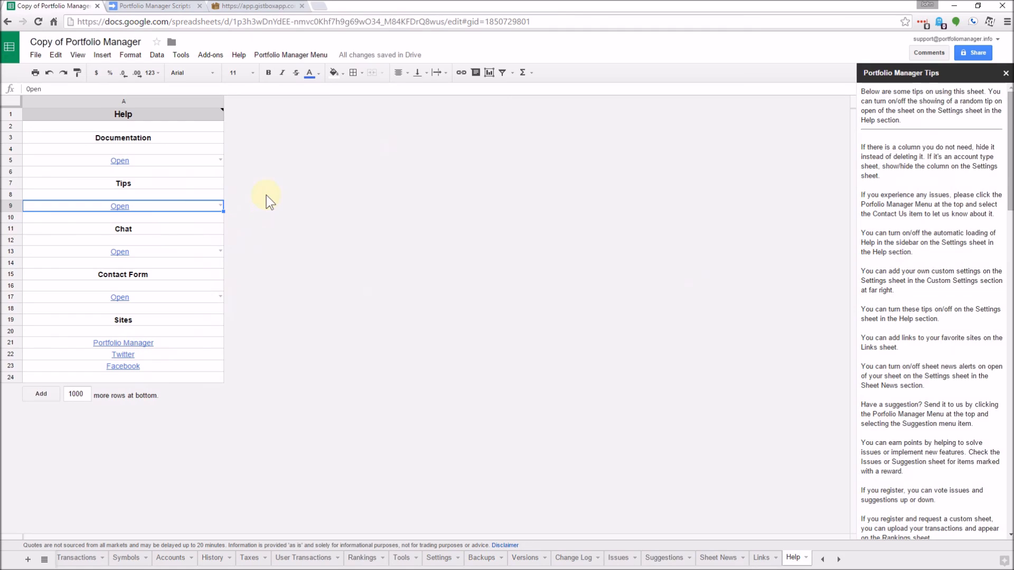
{"action": "left_click", "coordinate": [836, 559]}
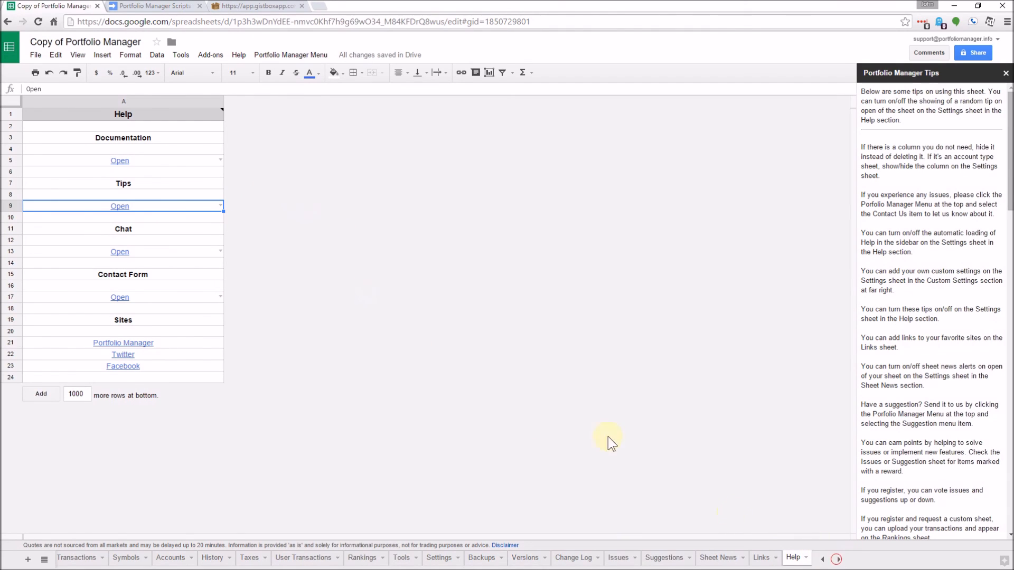
Step: Review the Portfolio Manager commands, including the Accounts, Issues, Suggestions and Utilities options and the help and contact entries
{"action": "left_click", "coordinate": [283, 55]}
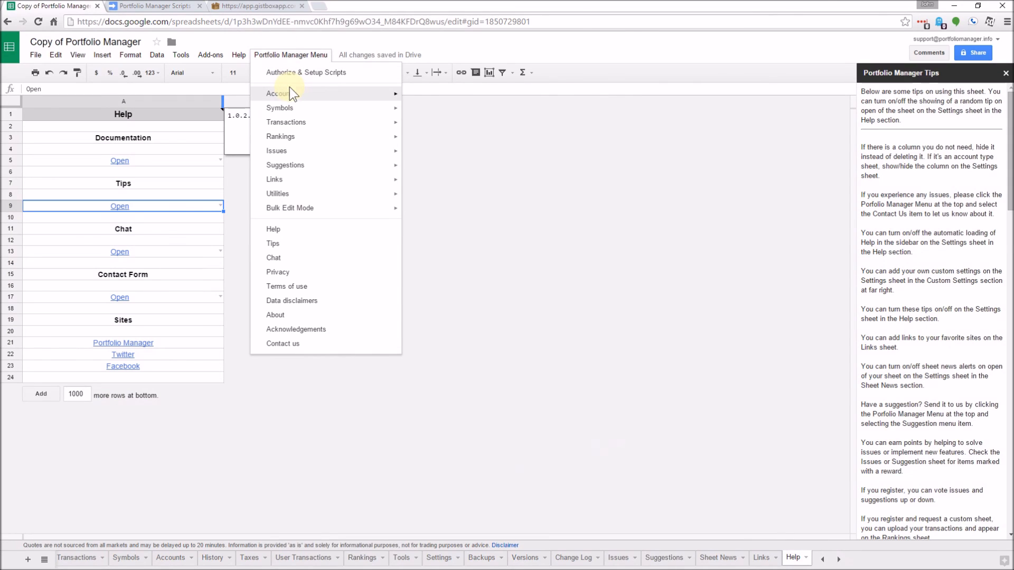
{"action": "mouse_move", "coordinate": [290, 94]}
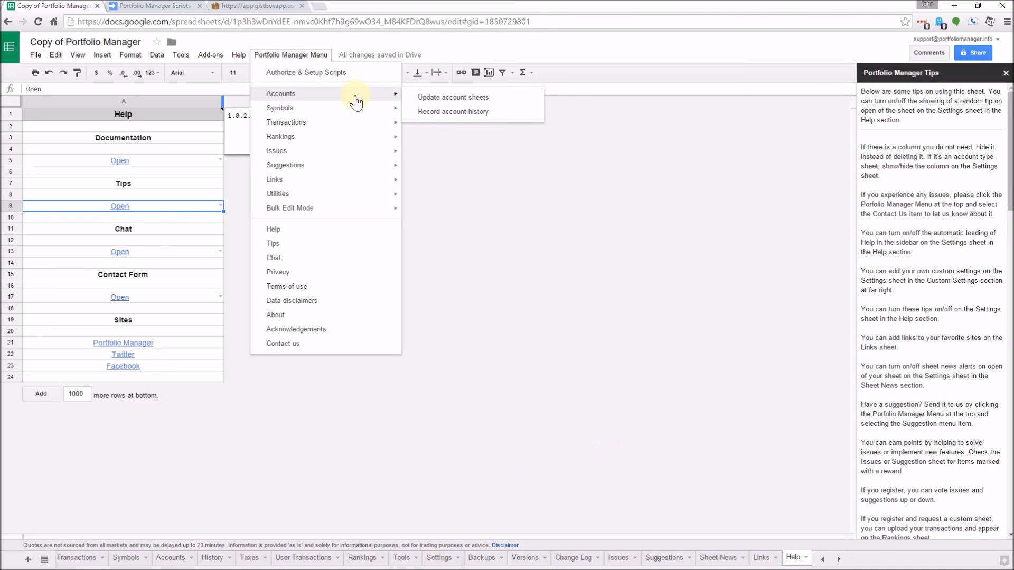
{"action": "mouse_move", "coordinate": [336, 113]}
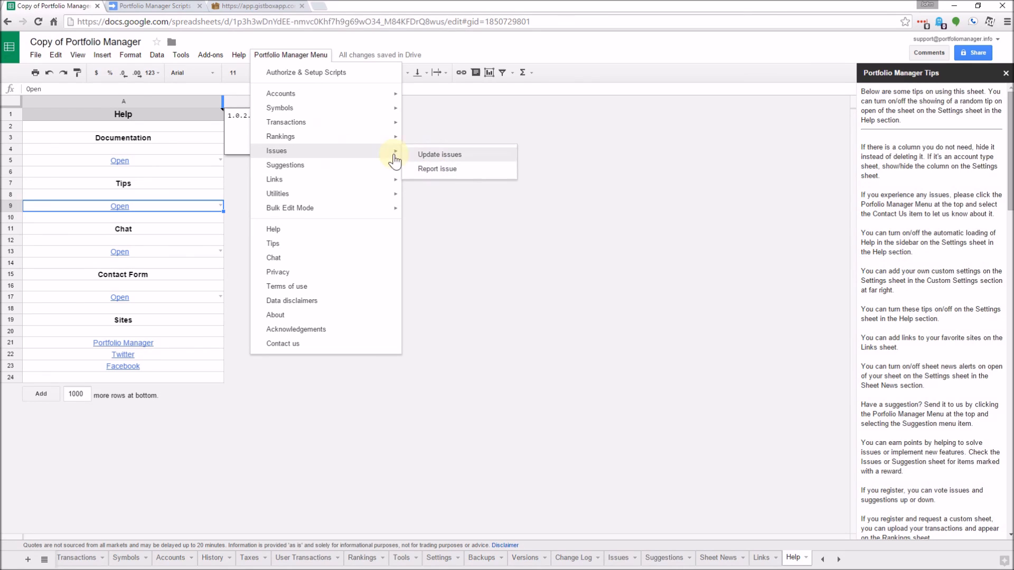
{"action": "mouse_move", "coordinate": [327, 172]}
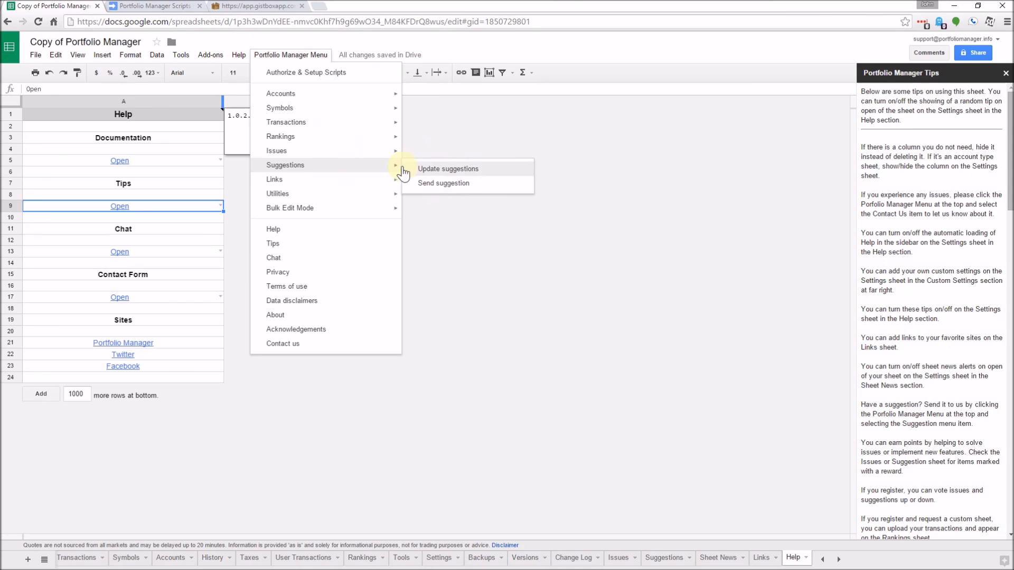
{"action": "mouse_move", "coordinate": [365, 181]}
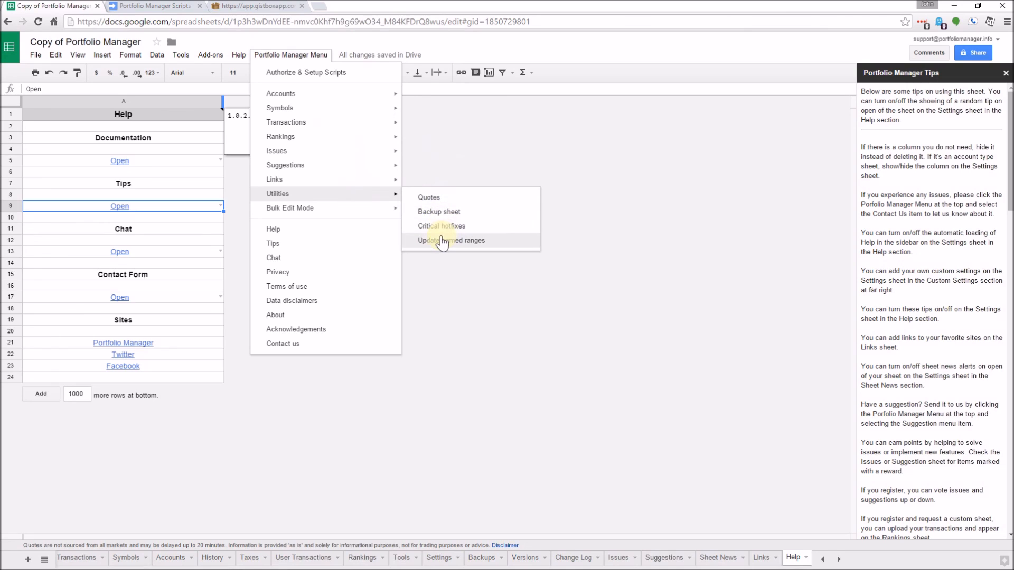
{"action": "mouse_move", "coordinate": [343, 214]}
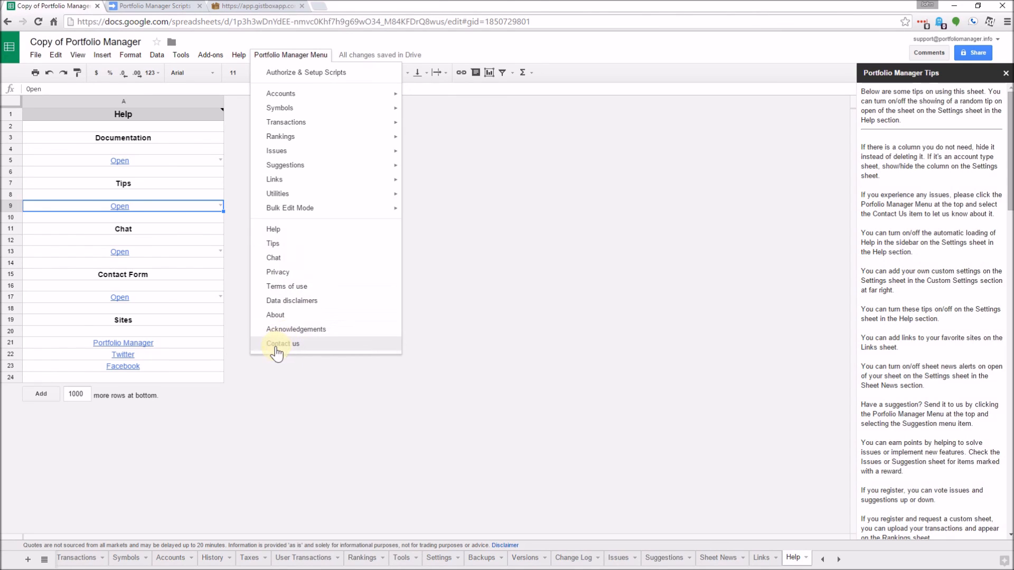
Step: Open the Portfolio Manager contact form and set its subject to Issue
{"action": "left_click", "coordinate": [299, 342]}
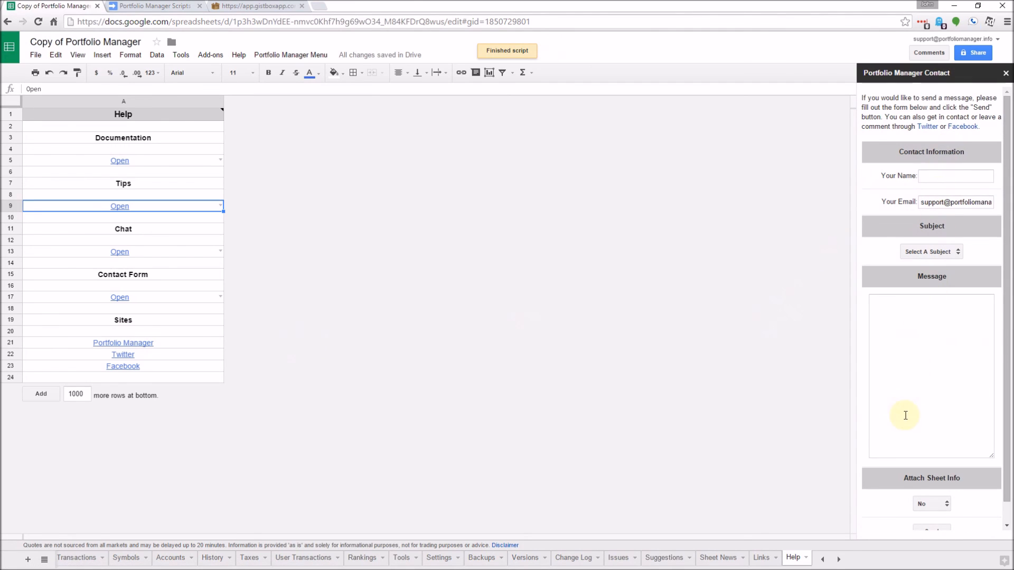
{"action": "left_click", "coordinate": [958, 251]}
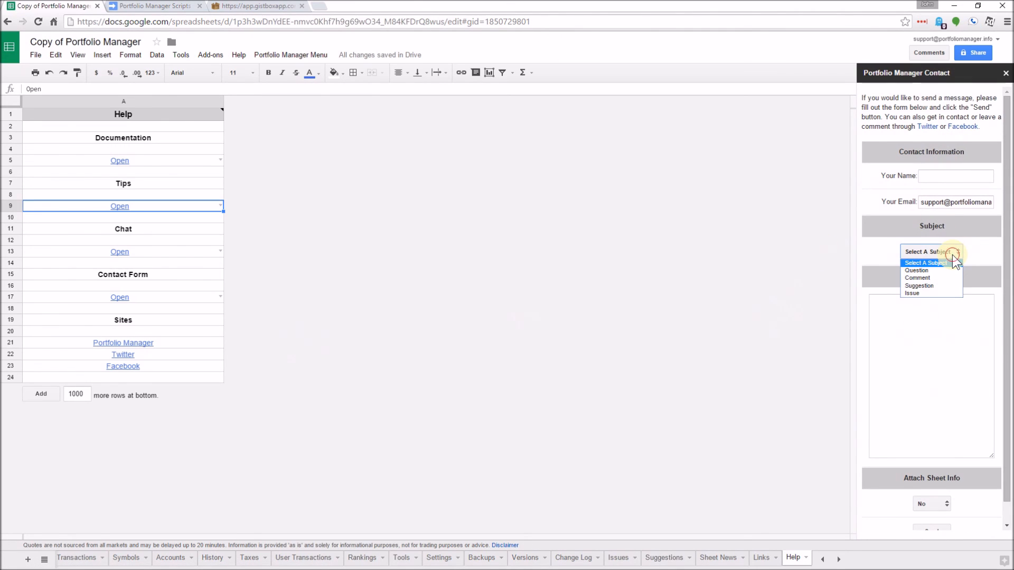
{"action": "left_click", "coordinate": [924, 293]}
Step: Review the contact form's Sheet Info items and exclude User Name, User ID and Referral Code
{"action": "scroll", "coordinate": [897, 399], "scroll_direction": "down", "scroll_amount": 4}
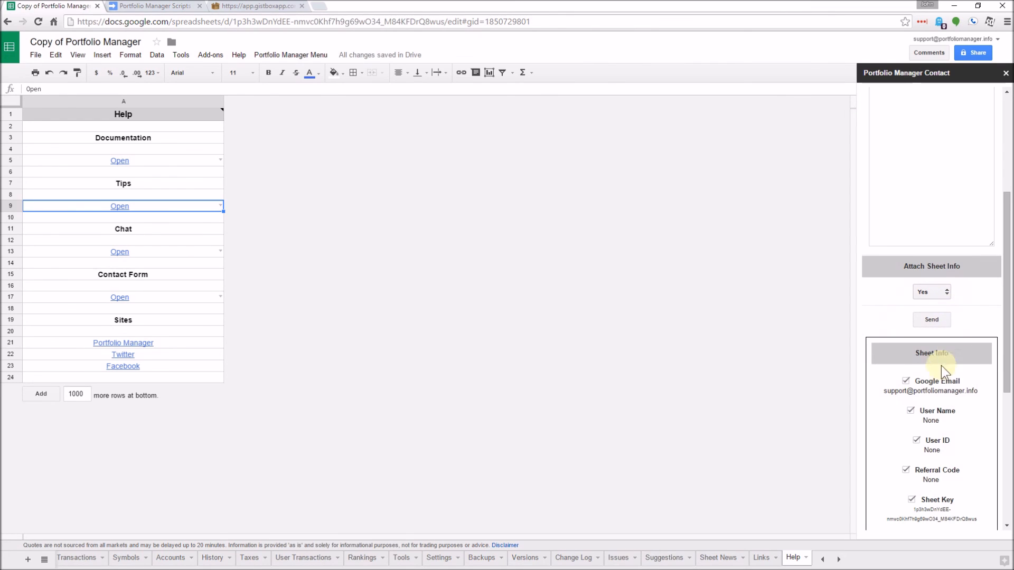
{"action": "scroll", "coordinate": [927, 404], "scroll_direction": "down", "scroll_amount": 4}
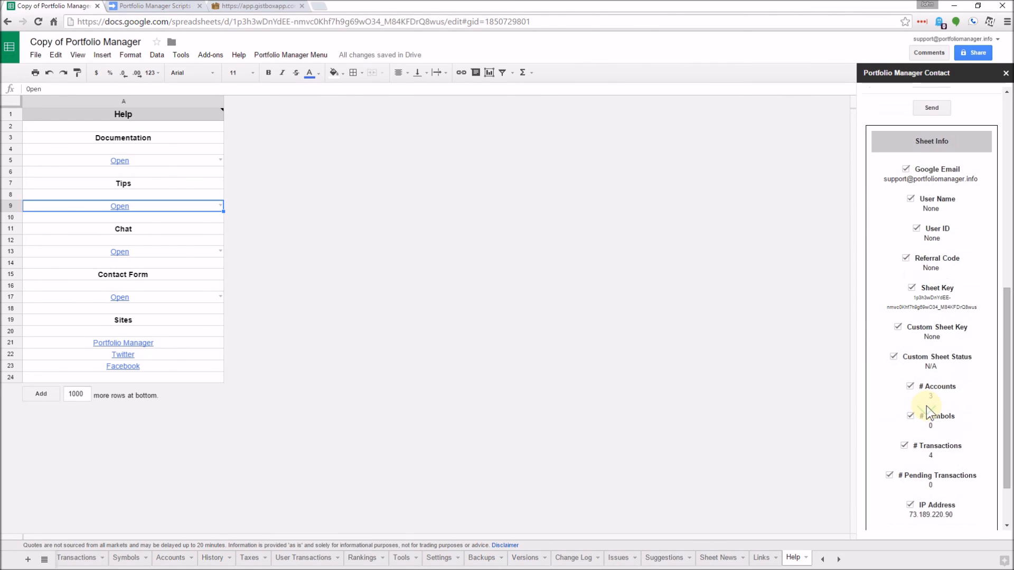
{"action": "scroll", "coordinate": [926, 406], "scroll_direction": "down", "scroll_amount": 2}
{"action": "scroll", "coordinate": [926, 401], "scroll_direction": "up", "scroll_amount": 3}
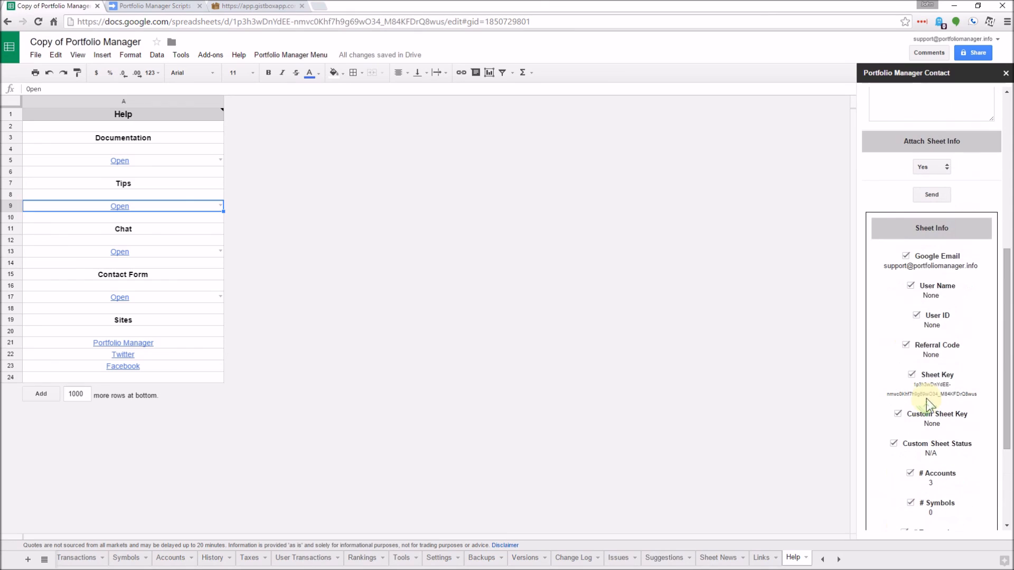
{"action": "left_click", "coordinate": [916, 315]}
{"action": "left_click", "coordinate": [907, 345]}
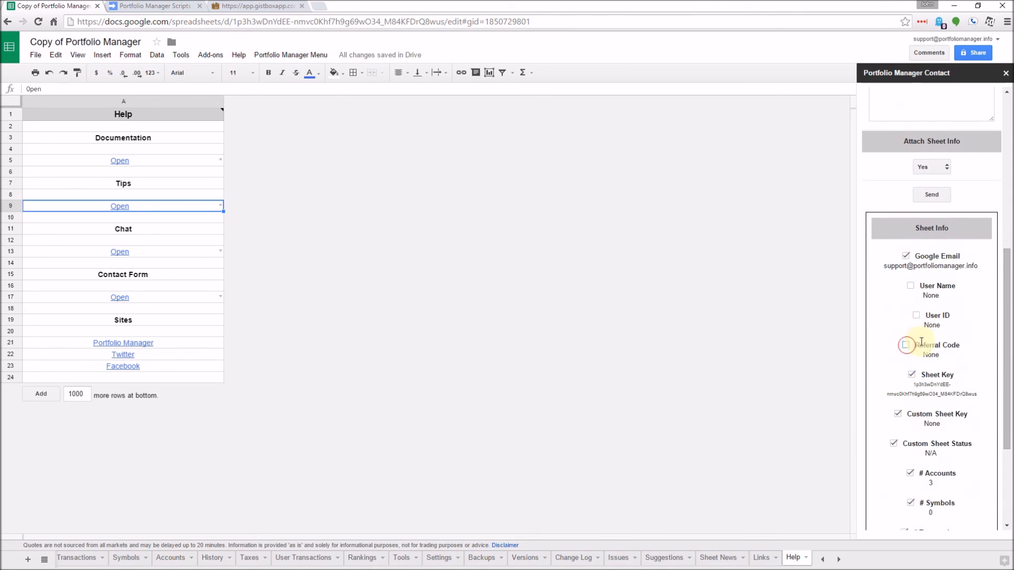
Step: Set Attach Sheet Info to No in the contact form and check its empty Message field
{"action": "scroll", "coordinate": [920, 342], "scroll_direction": "up", "scroll_amount": 3}
{"action": "left_click", "coordinate": [942, 323]}
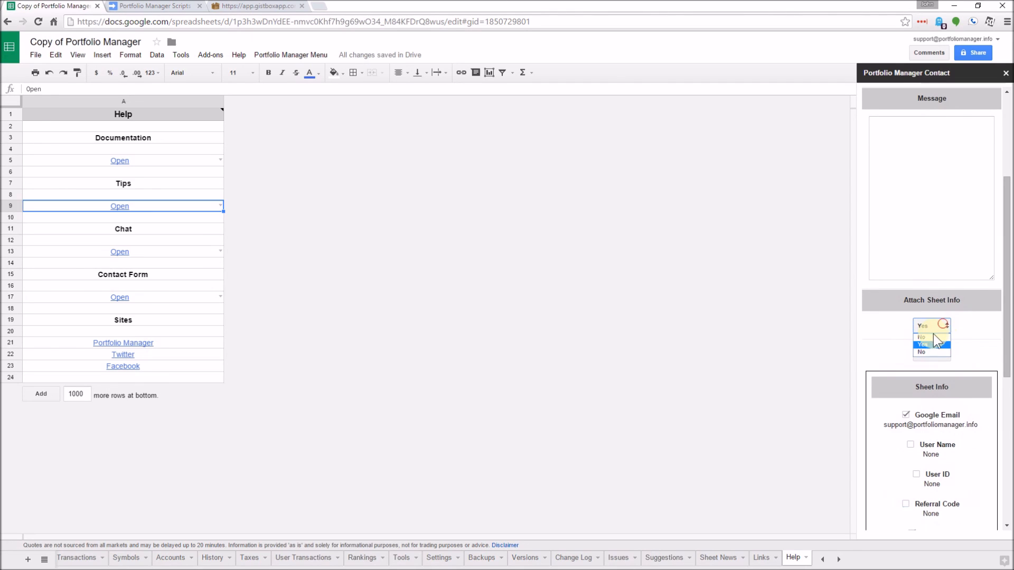
{"action": "left_click", "coordinate": [928, 338]}
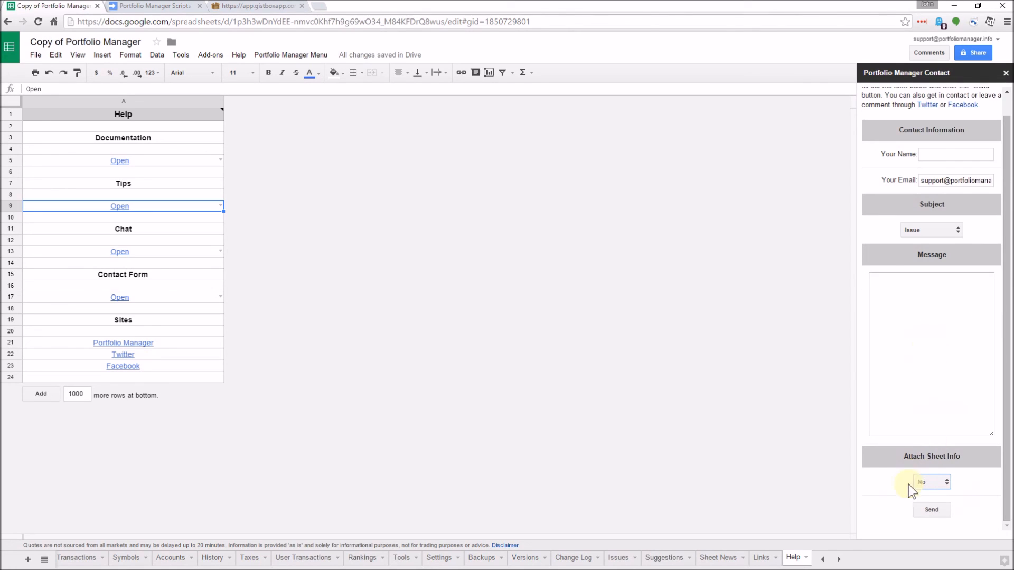
{"action": "left_click", "coordinate": [950, 357]}
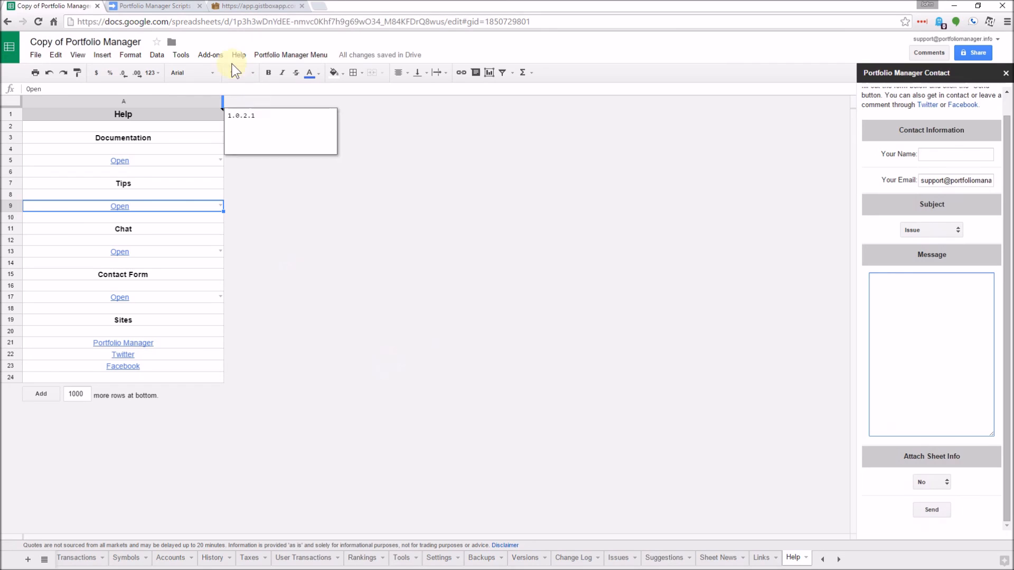
{"action": "left_click", "coordinate": [370, 211]}
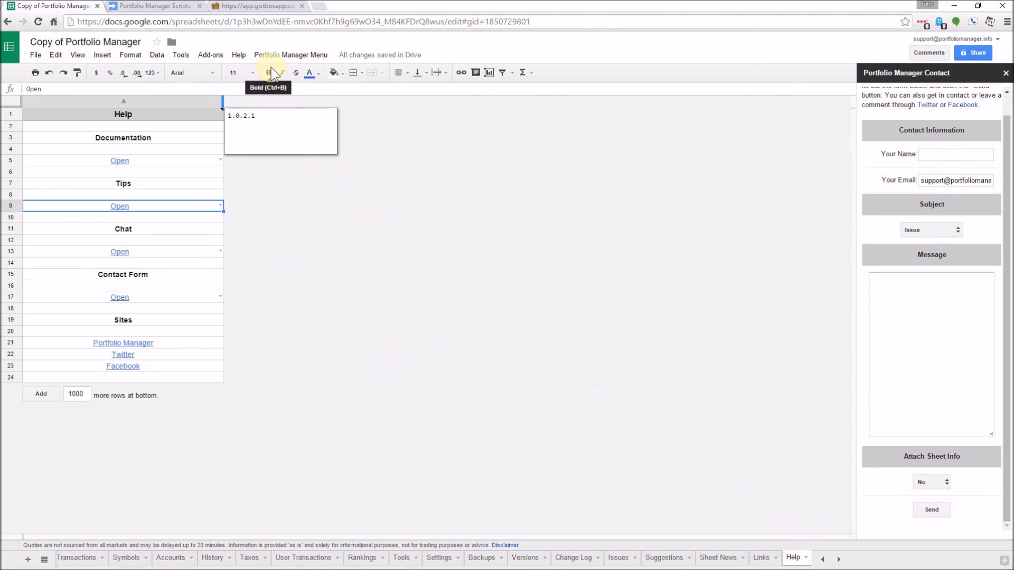